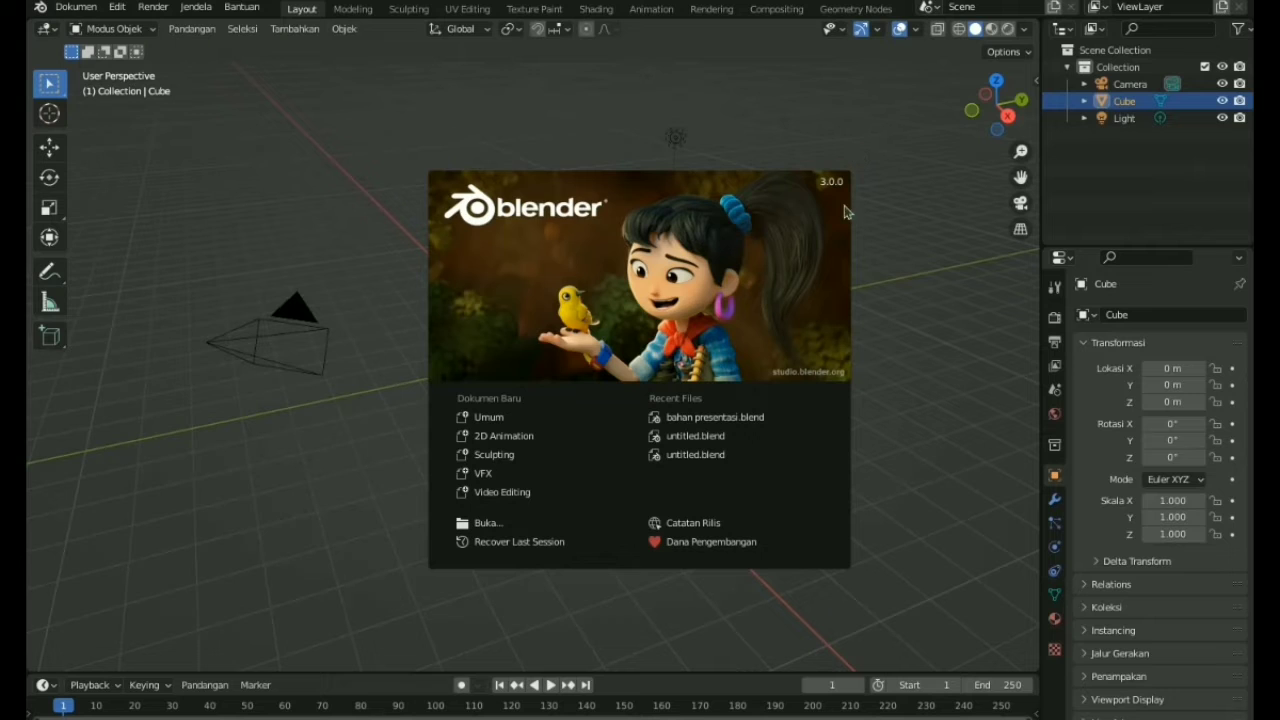
Delete the default collection together with its whole hierarchy, including the cube, camera and light
left_click(504, 421)
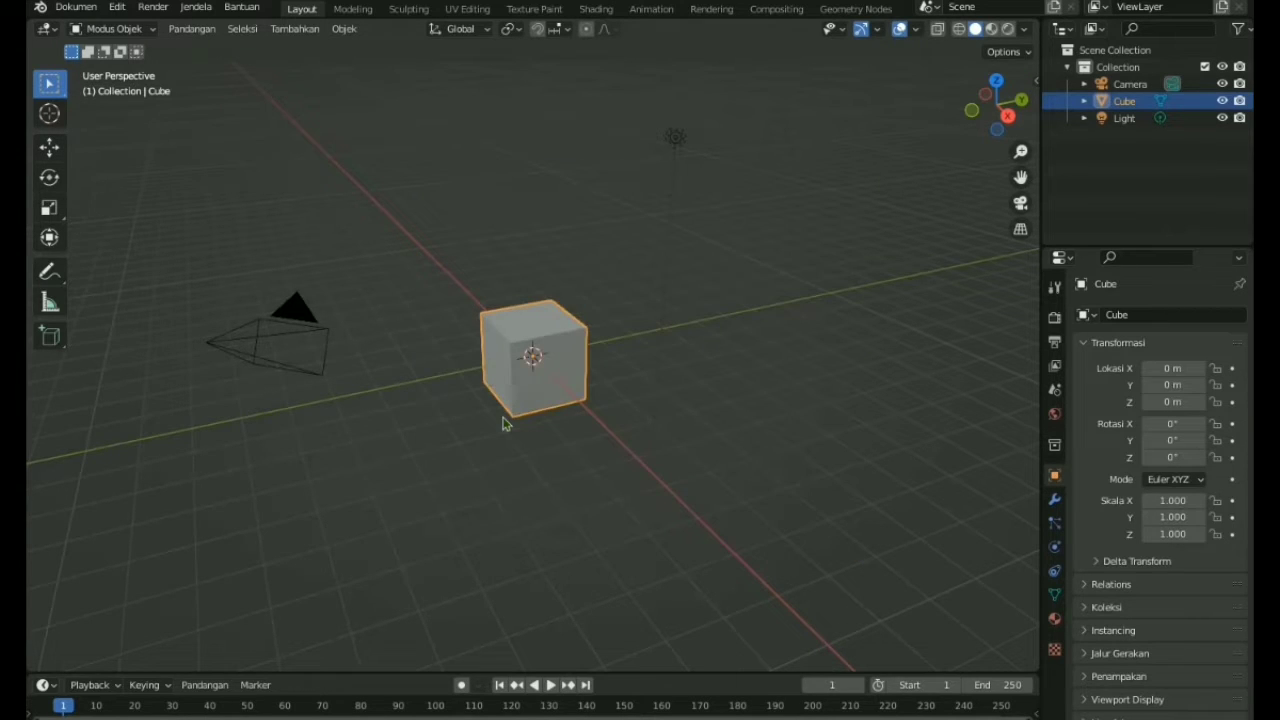
middle_click_drag(511, 389, 523, 413)
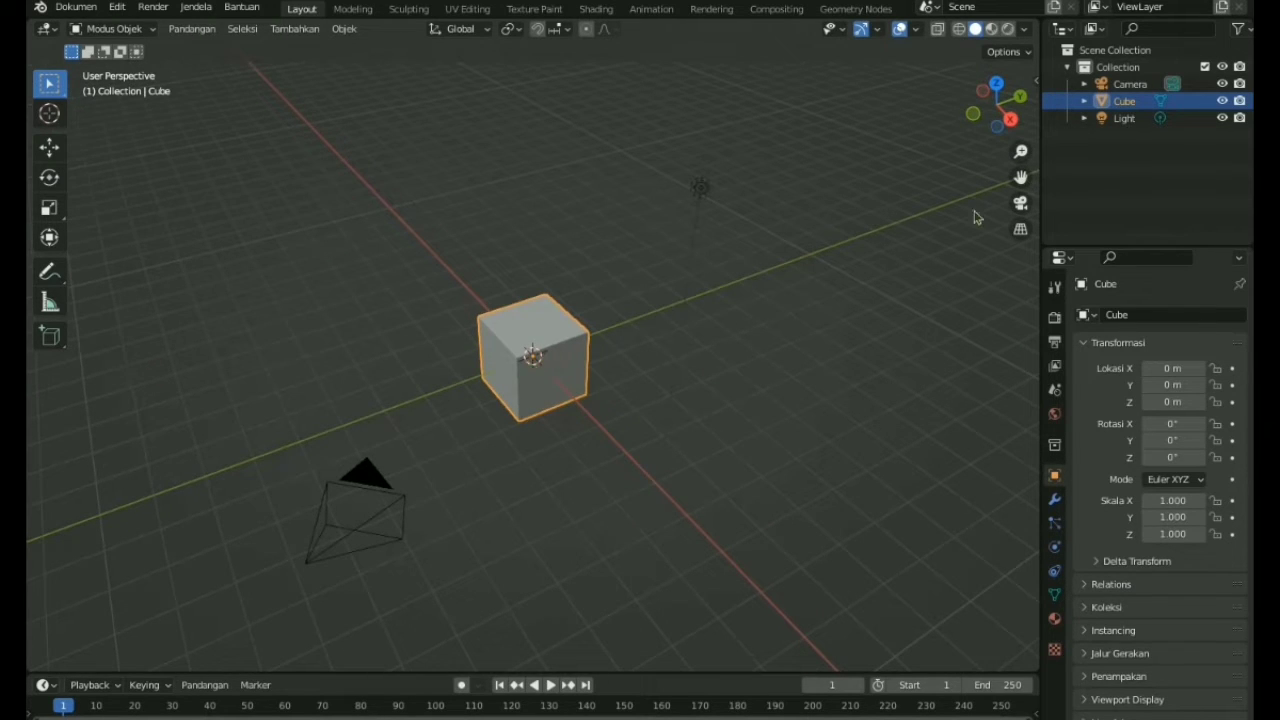
right_click(1100, 67)
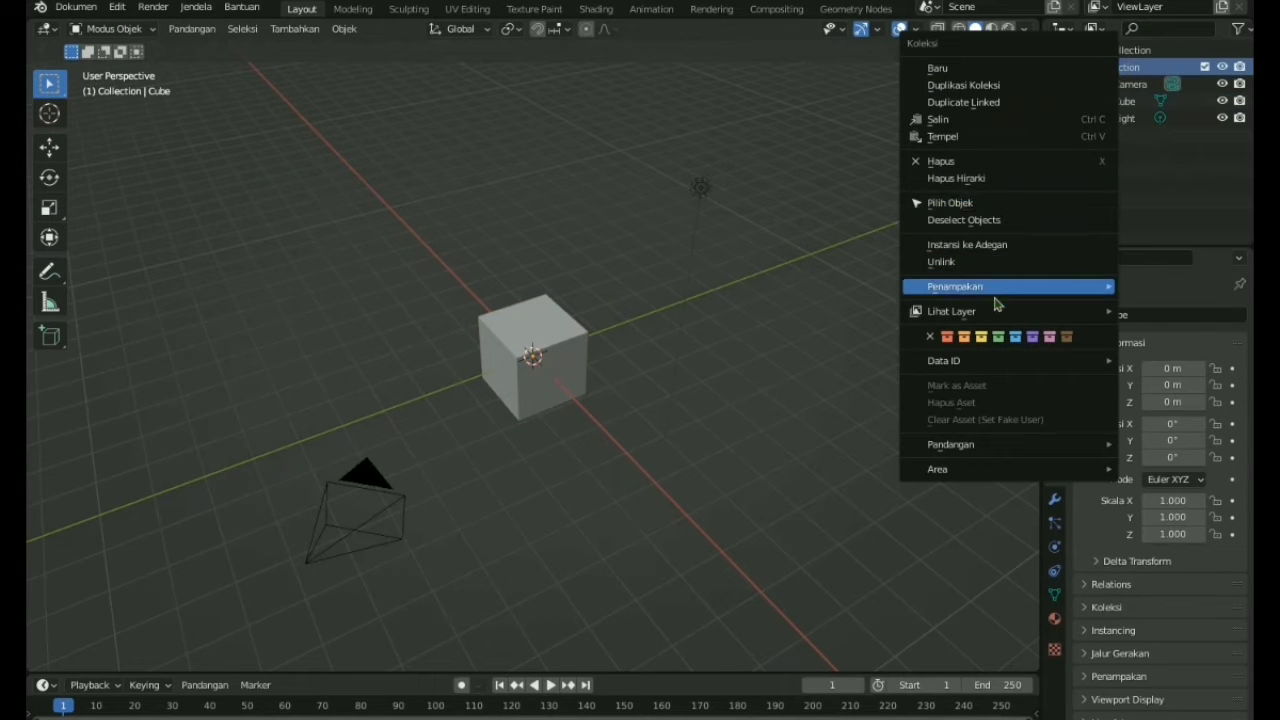
left_click(977, 178)
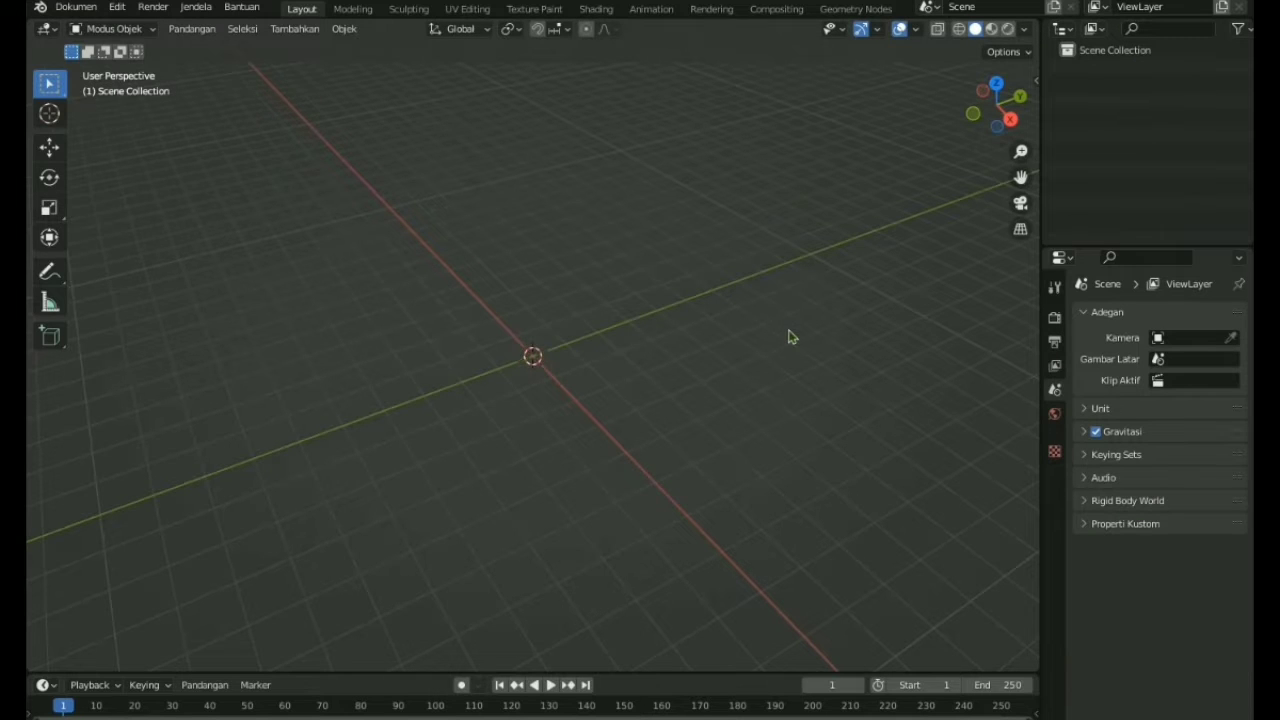
Add a text object at the origin and erase its default text in Edit Mode
key("shift+a")
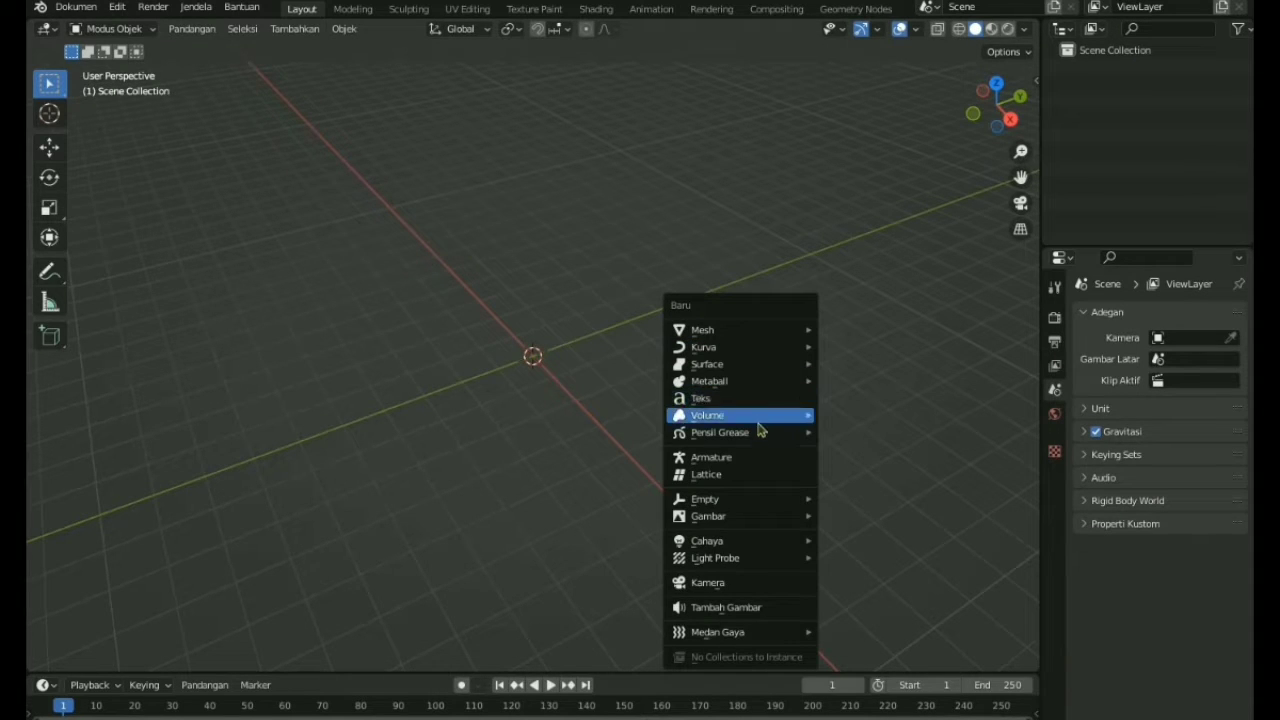
left_click(752, 399)
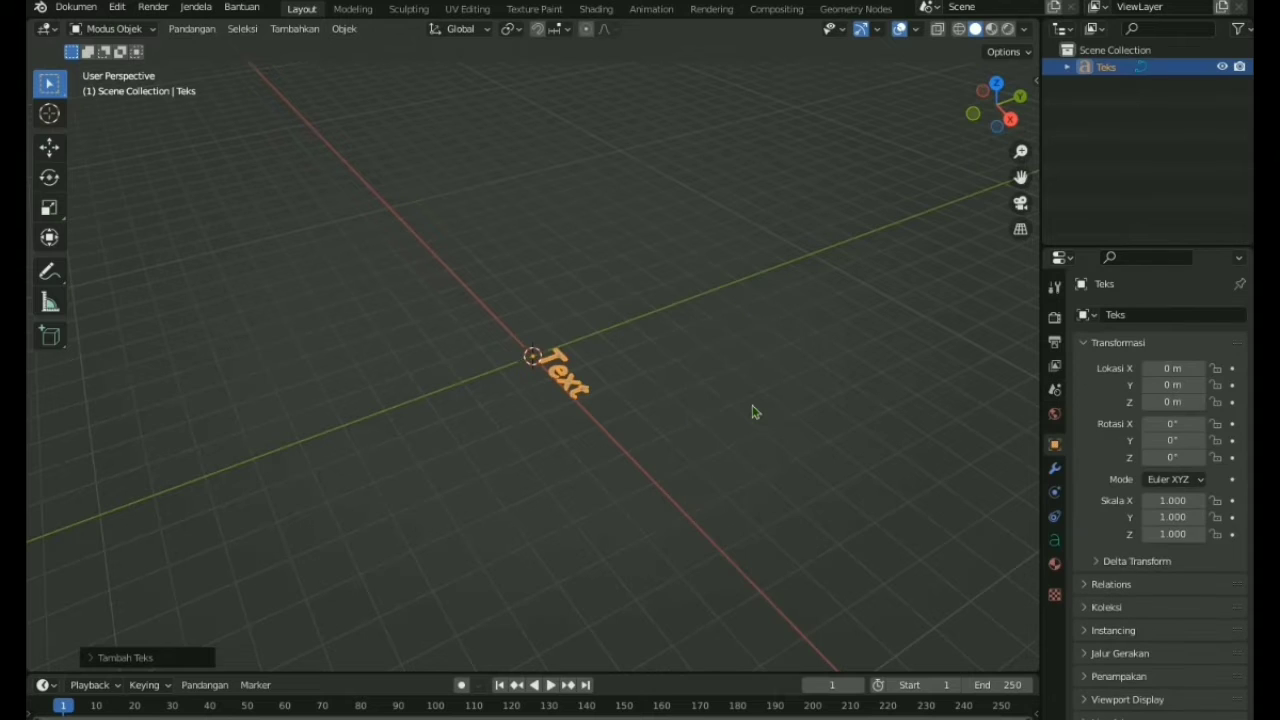
key("Tab")
key("BackSpace")
key("BackSpace")
key("BackSpace")
key("BackSpace")
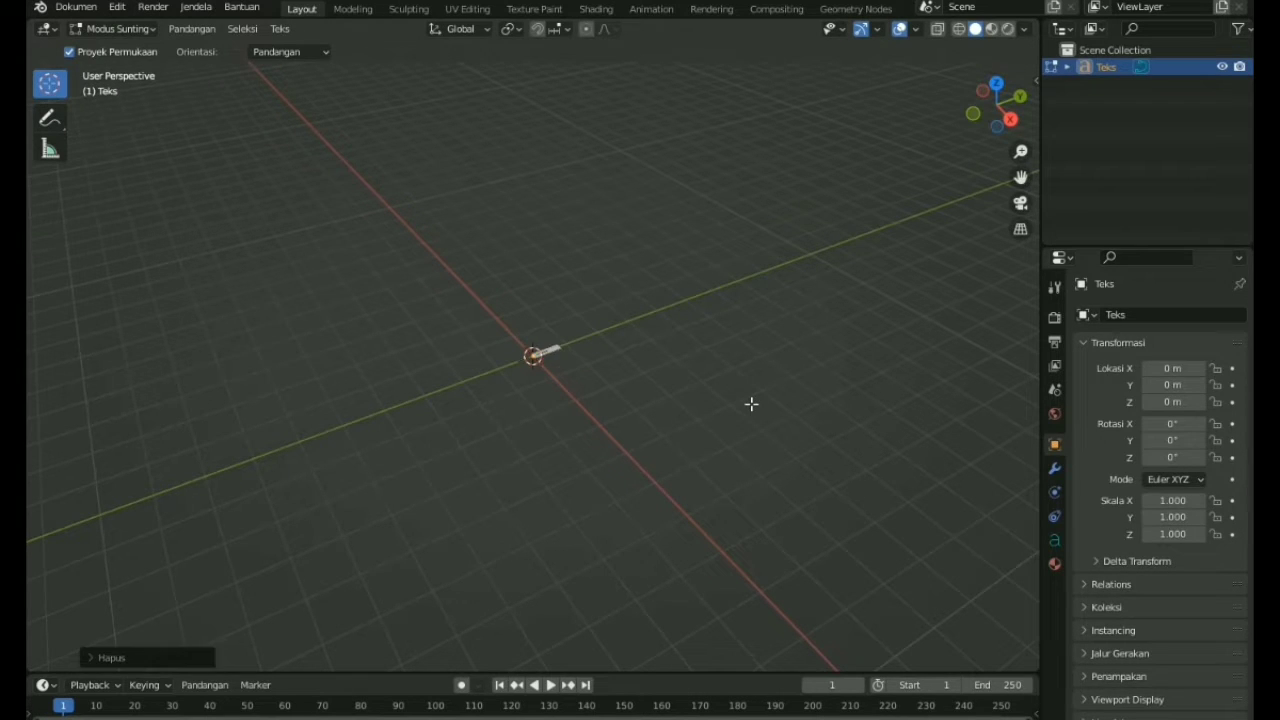
type("FARHA")
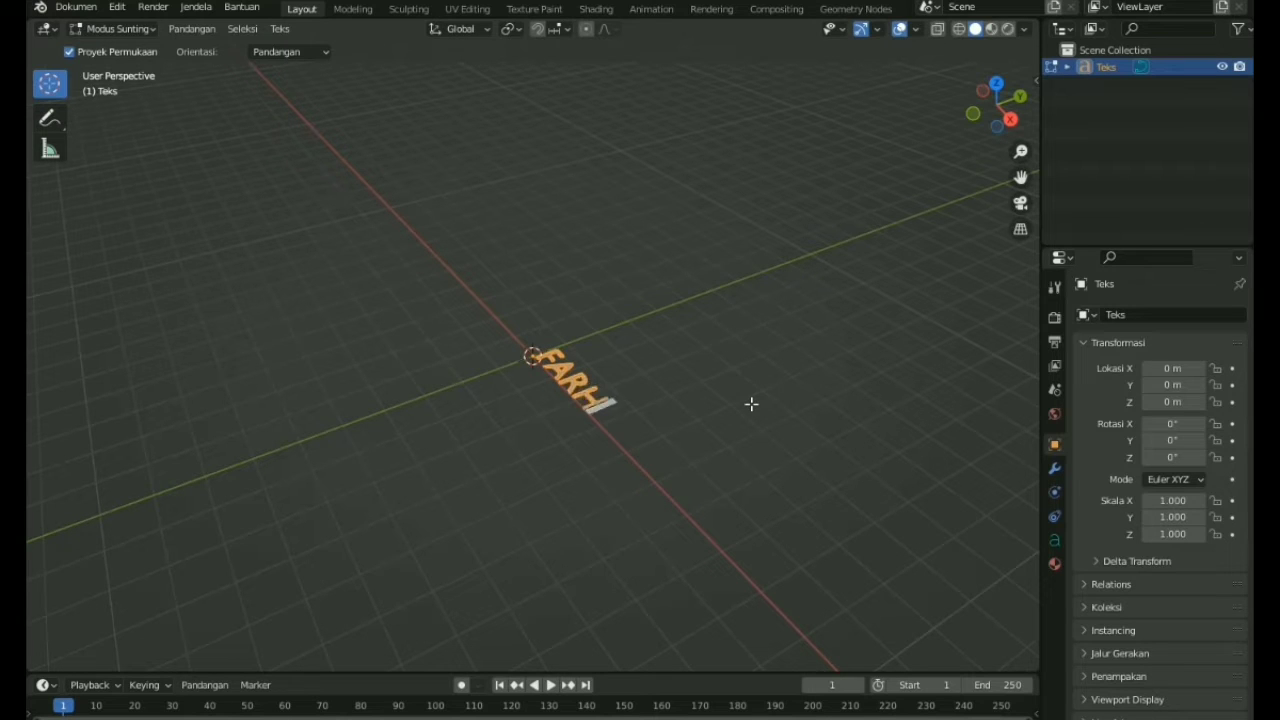
key("BackSpace")
key("BackSpace")
key("BackSpace")
key("BackSpace")
key("BackSpace")
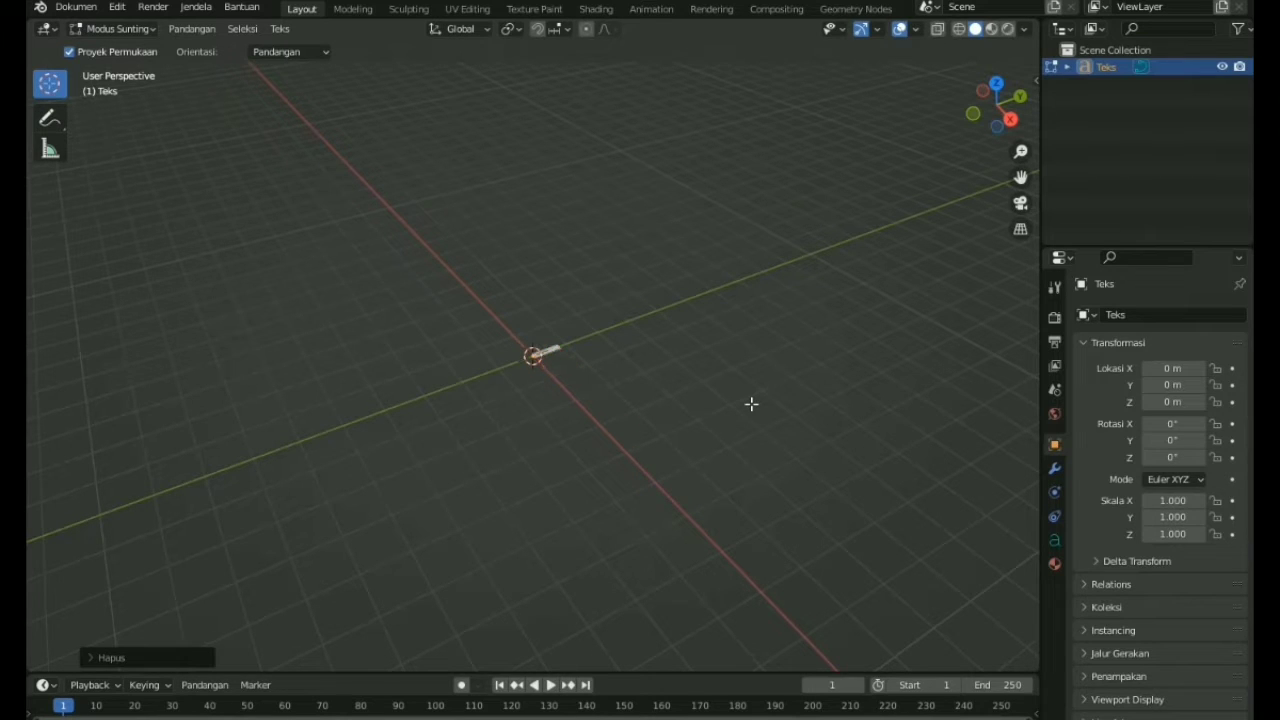
type("ZAZ")
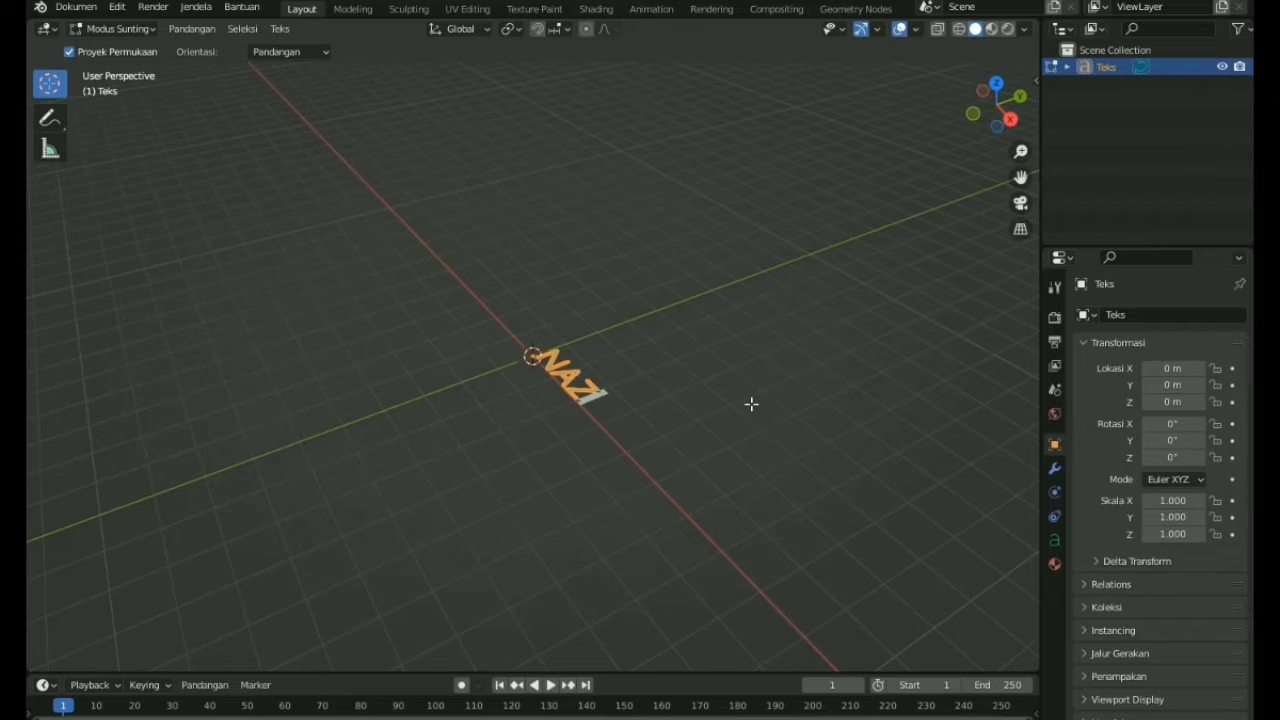
key("BackSpace")
key("BackSpace")
key("BackSpace")
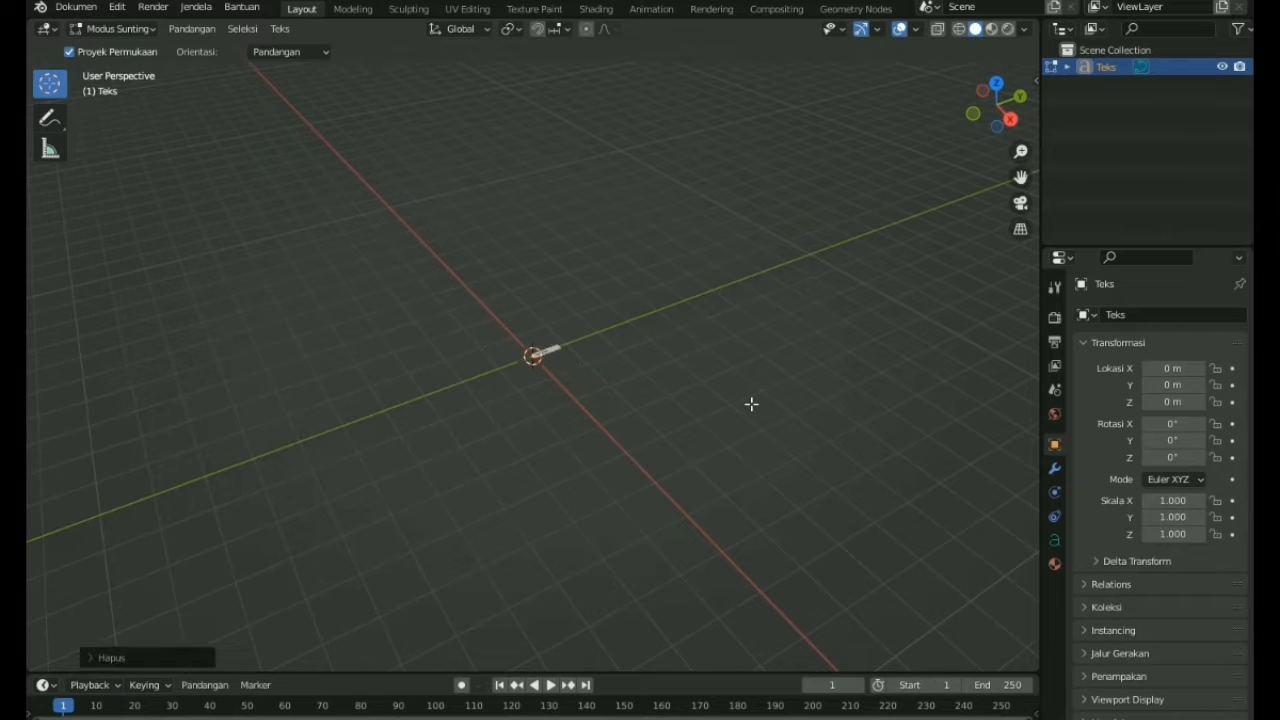
Enter the name in capital letters as the text object's content and return to Object Mode
type("FAR")
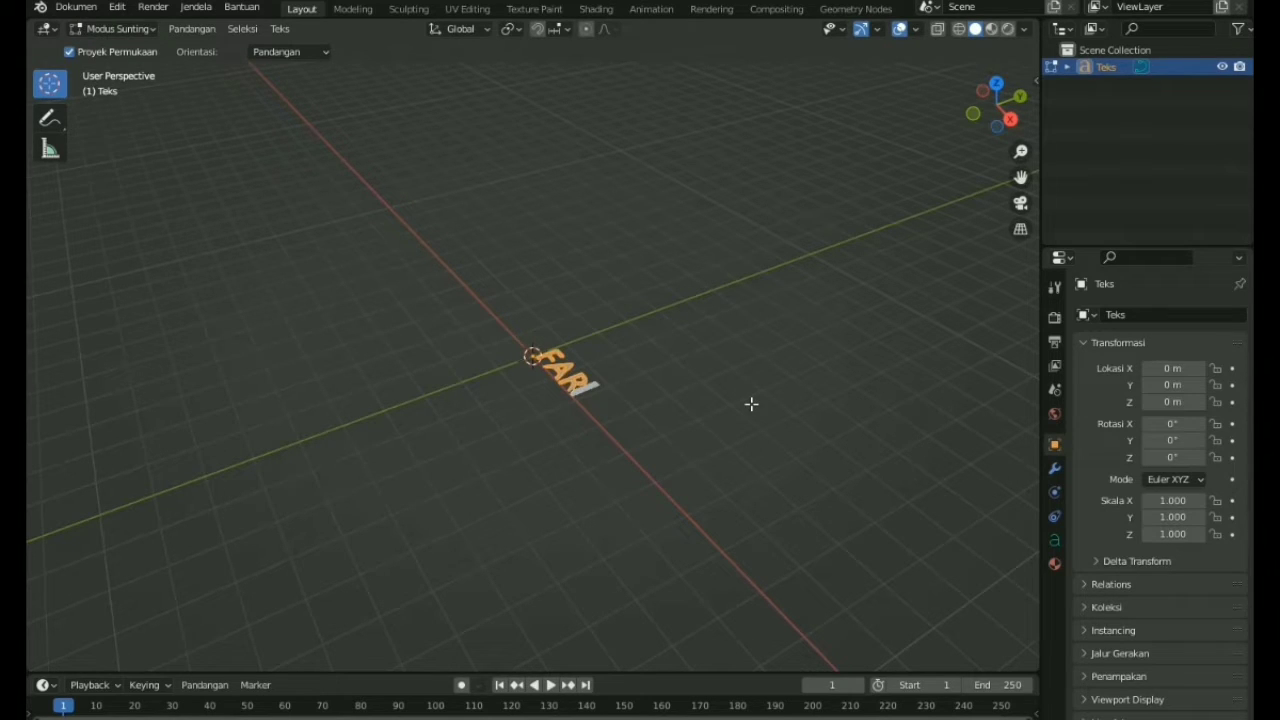
type("HA")
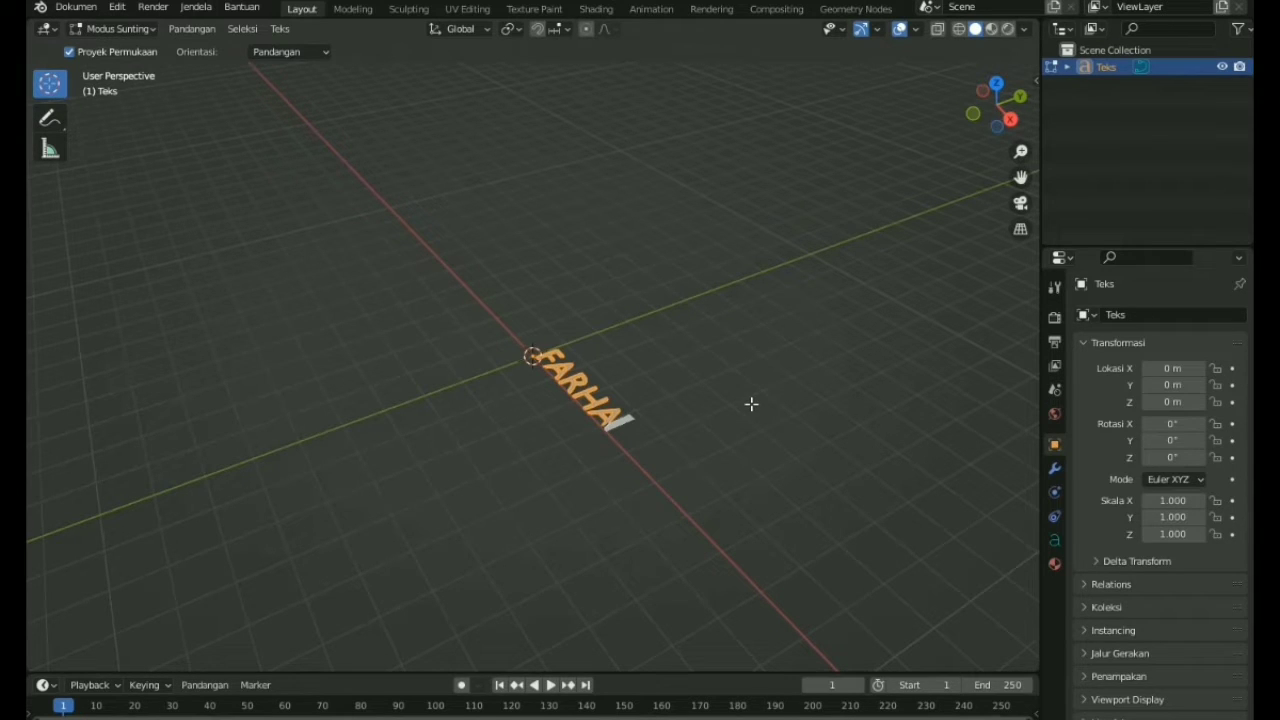
key("Tab")
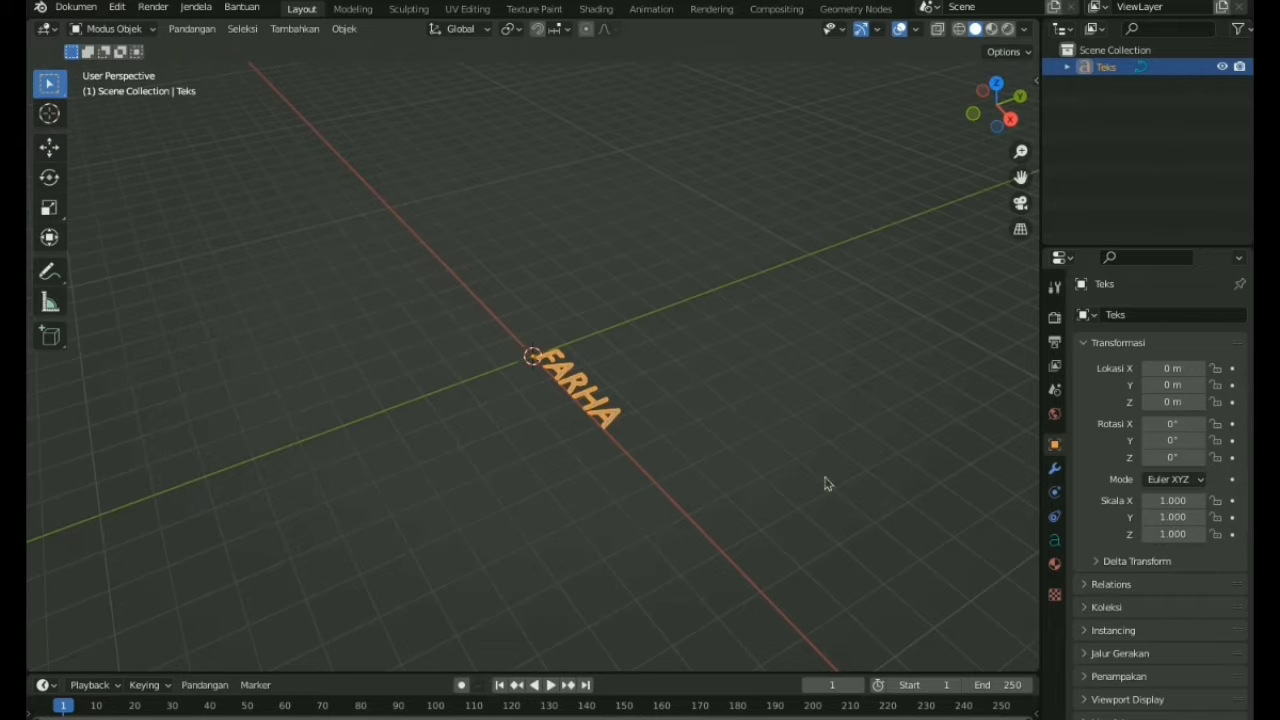
Set the text's paragraph alignment to Tengah (center) both horizontally and vertically
left_click(1054, 541)
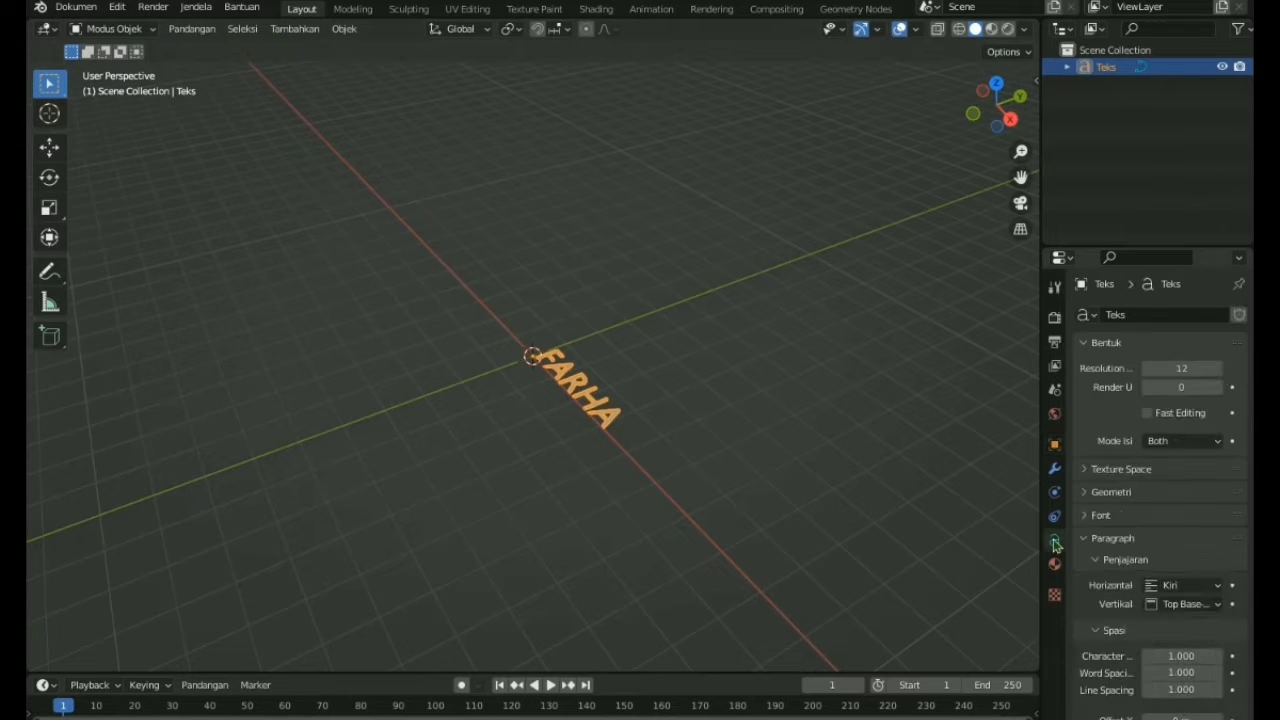
left_click(1168, 586)
left_click(1171, 621)
left_click(1180, 604)
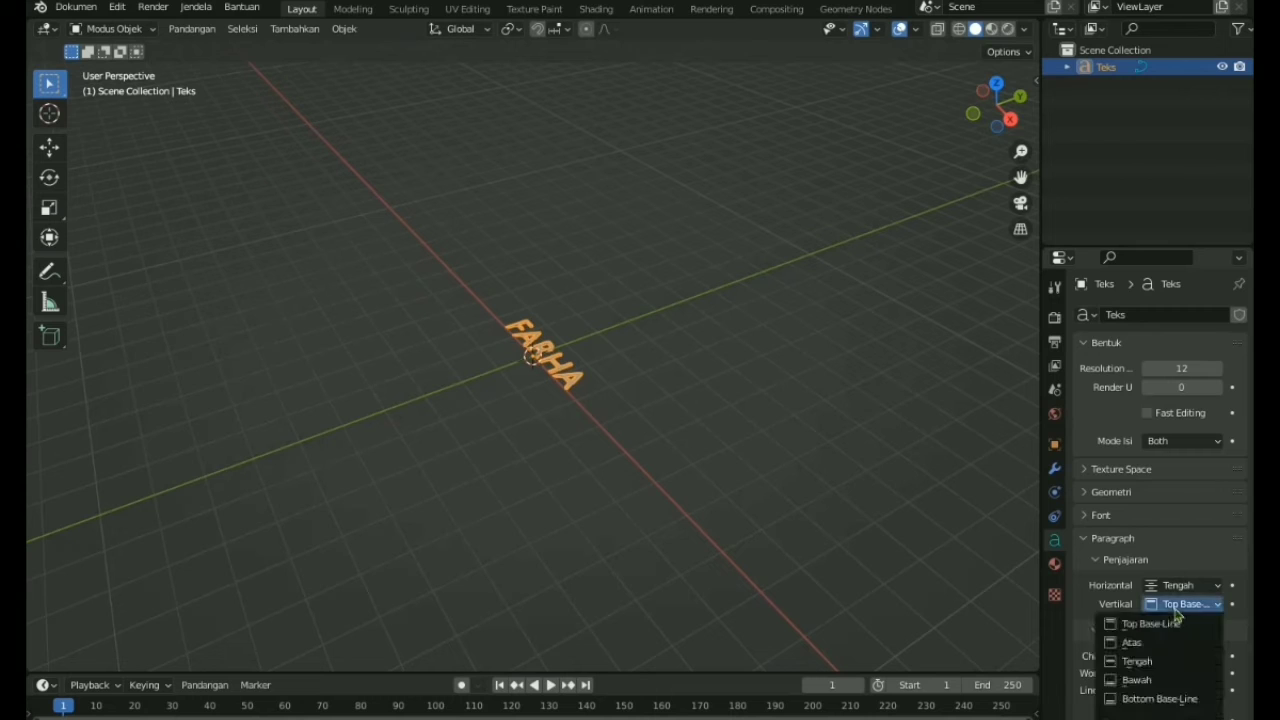
left_click(1158, 660)
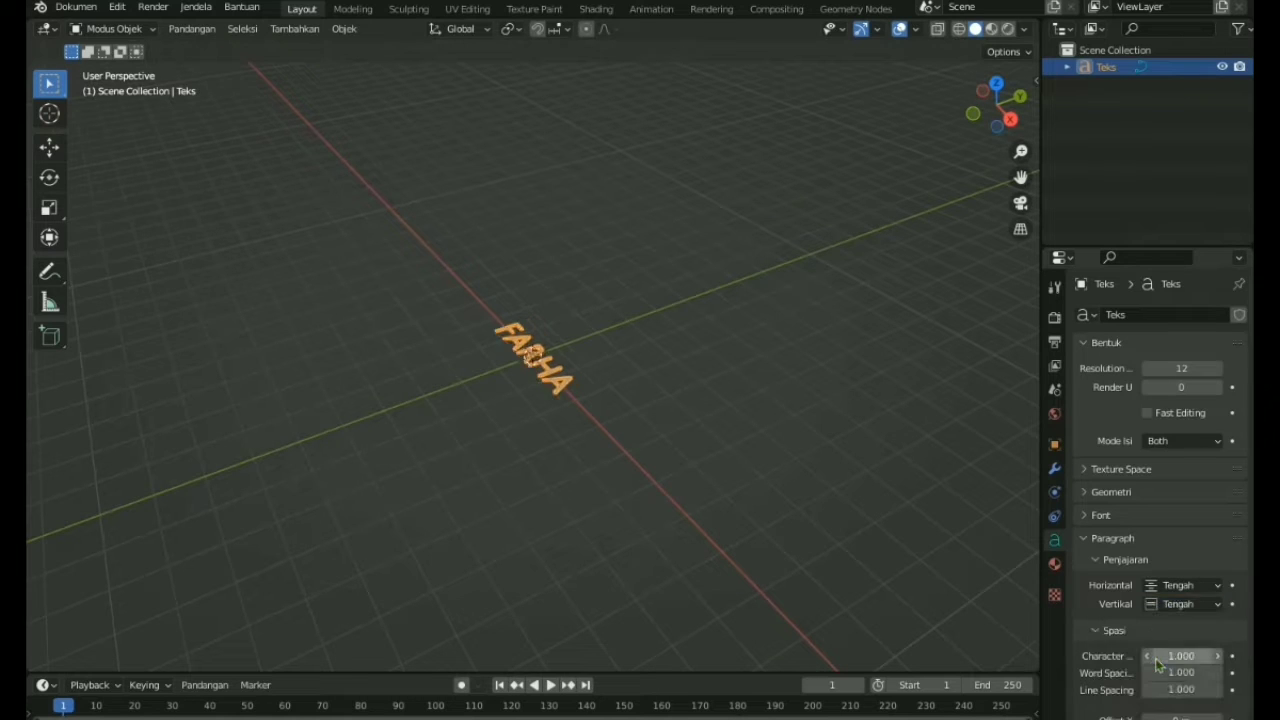
Give the flat text thickness by setting its geometry Extrude value to 0.05 m
left_click(1145, 492)
scroll(643, 460, "up", 8)
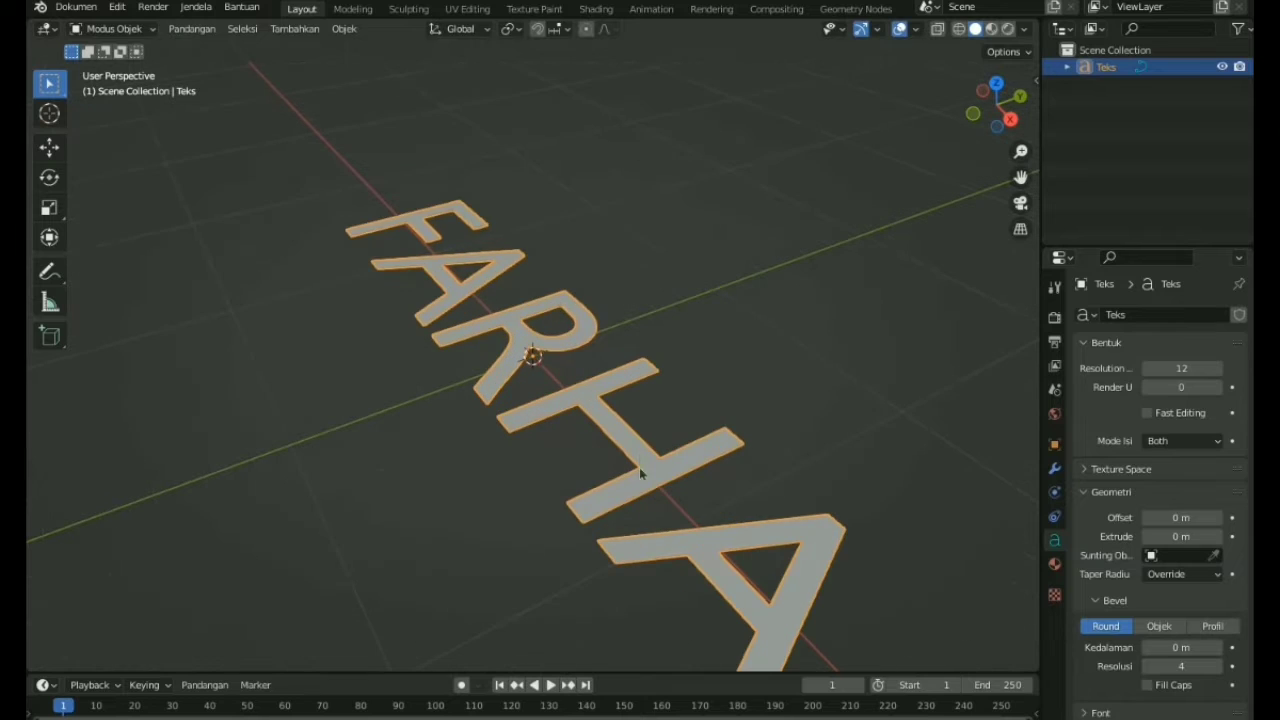
middle_click_drag(639, 467, 845, 485)
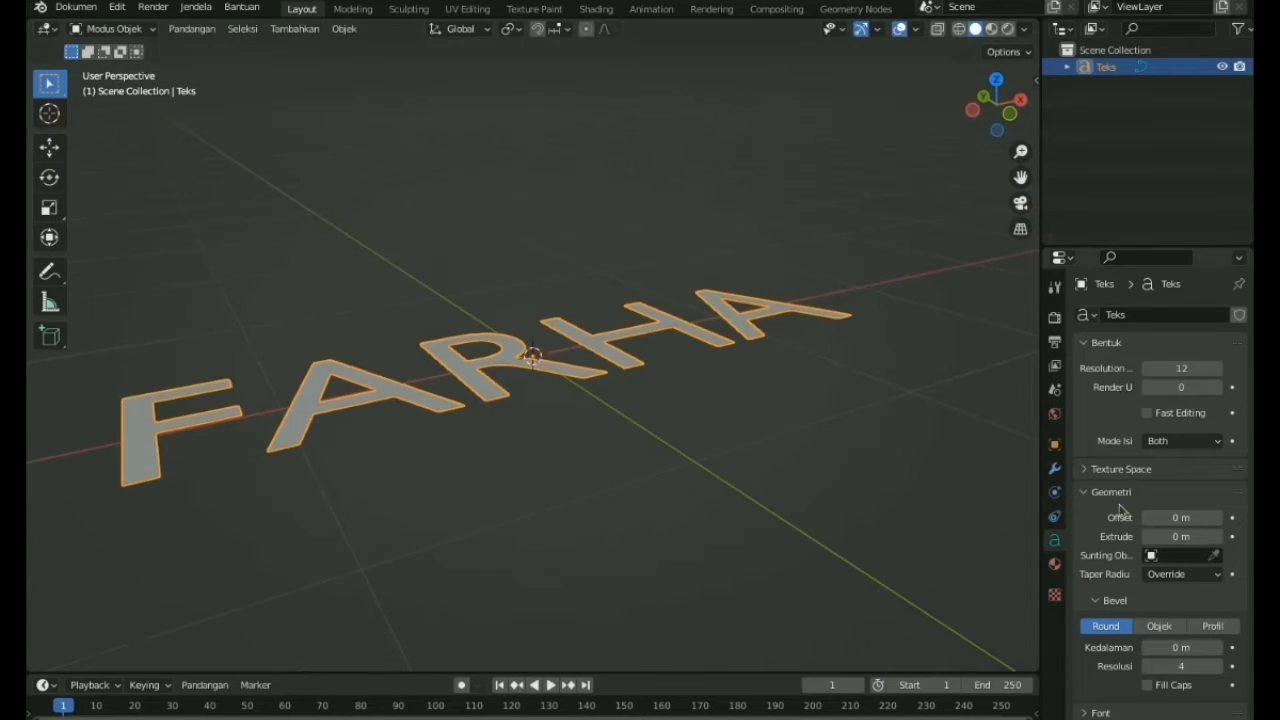
left_click(1219, 540)
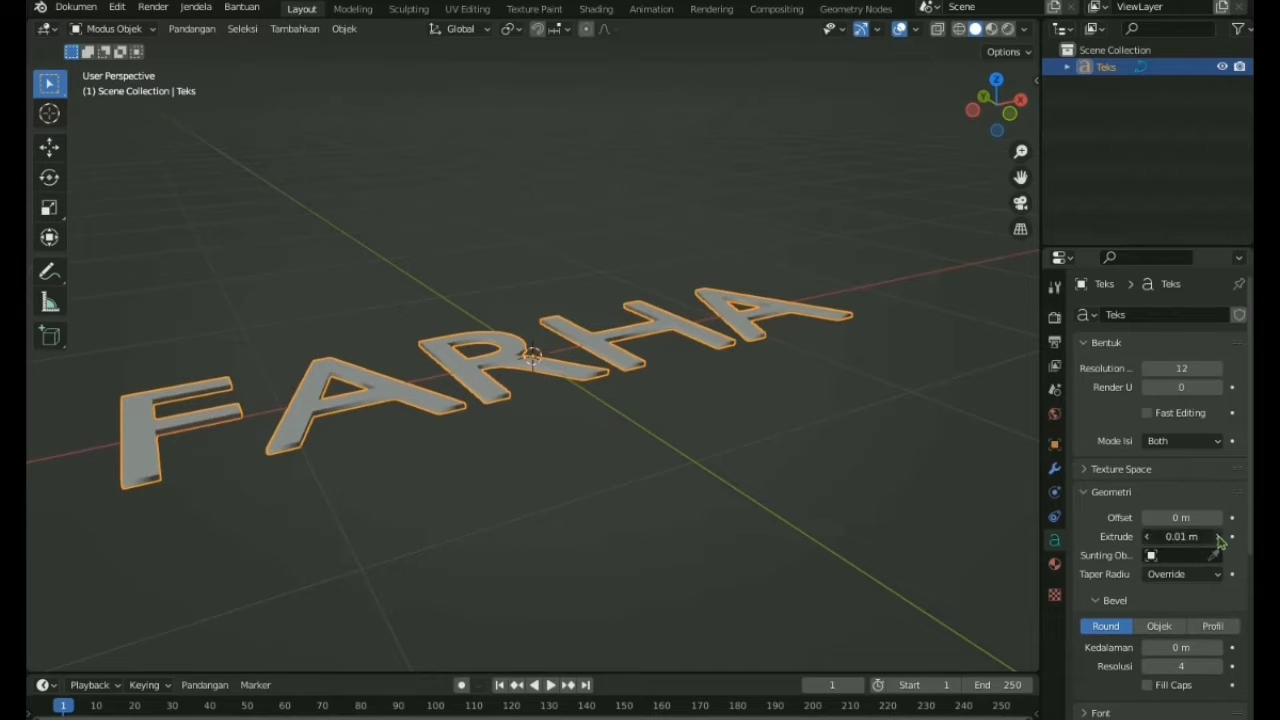
left_click(1219, 540)
left_click(1219, 540)
left_click(1219, 540)
left_click(1219, 540)
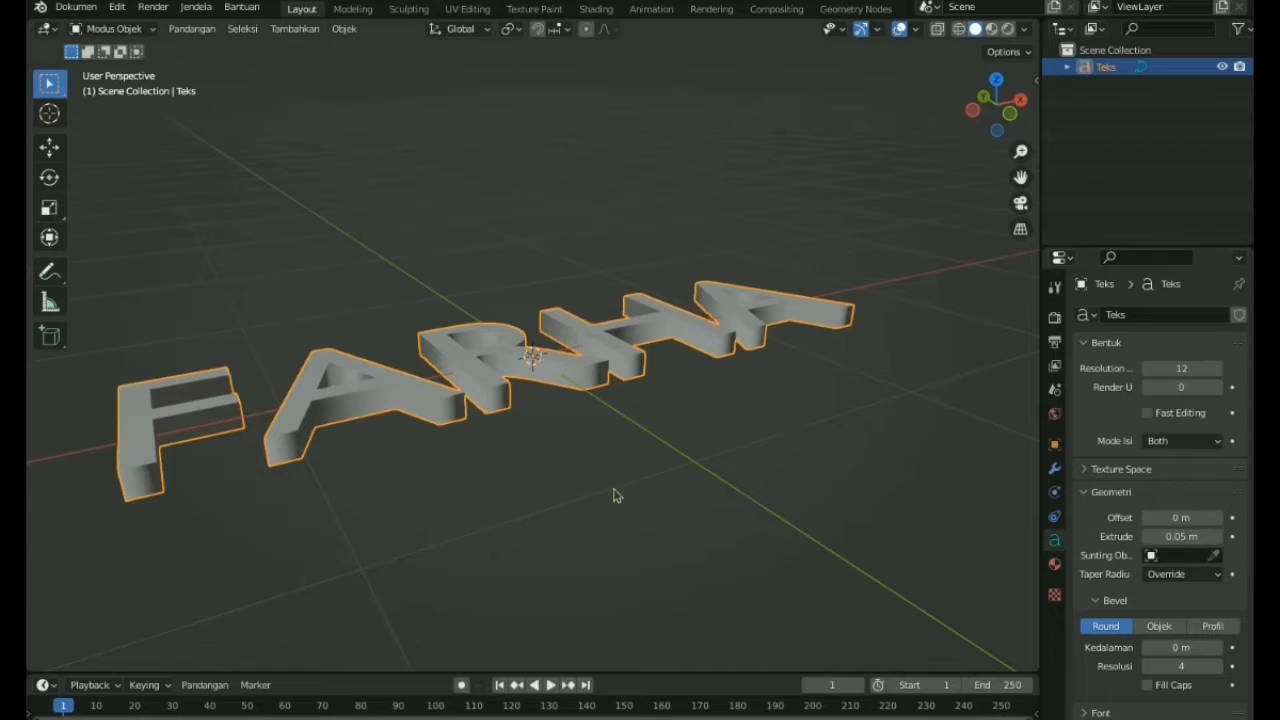
middle_click_drag(611, 494, 690, 485)
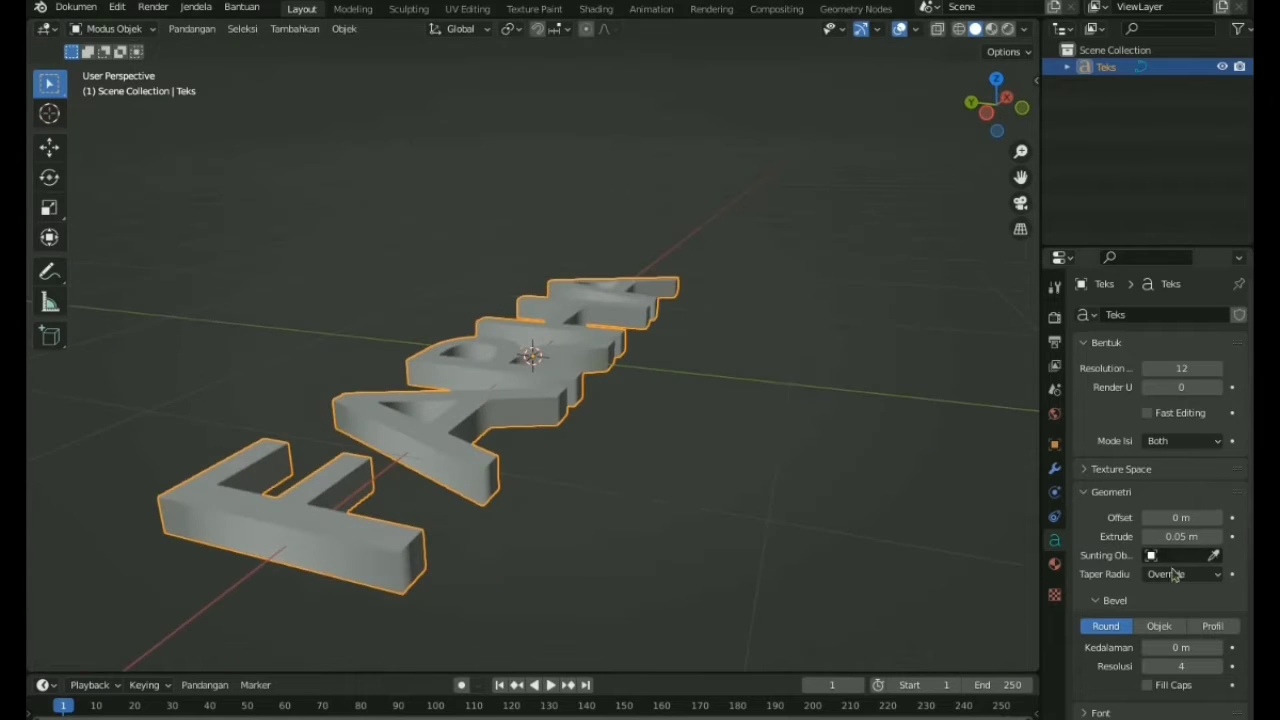
mouse_move(1165, 540)
left_mouse_down()
mouse_move(1194, 554)
mouse_move(1160, 548)
mouse_move(1178, 548)
left_mouse_up()
middle_click_drag(600, 471, 1057, 592)
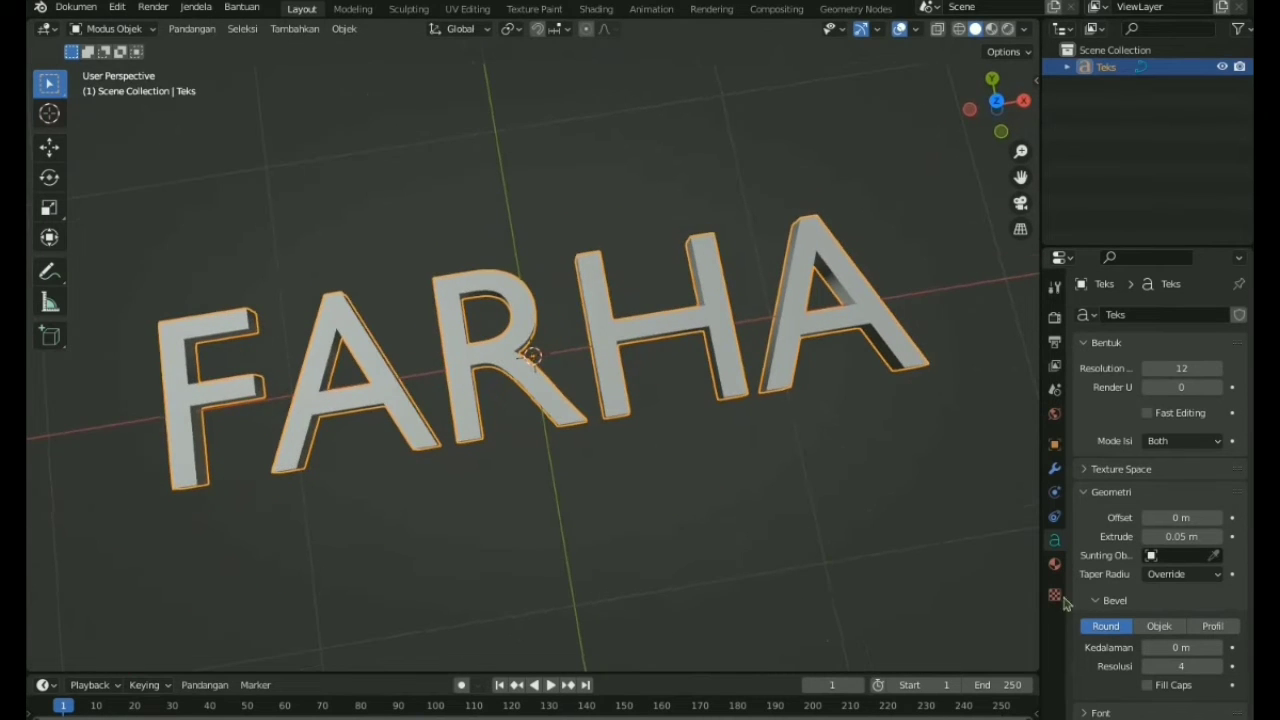
Try a round bevel depth of 0.01 m on the letters, inspect the edges and reset it to 0 m
left_click(1220, 649)
scroll(700, 441, "up", 2)
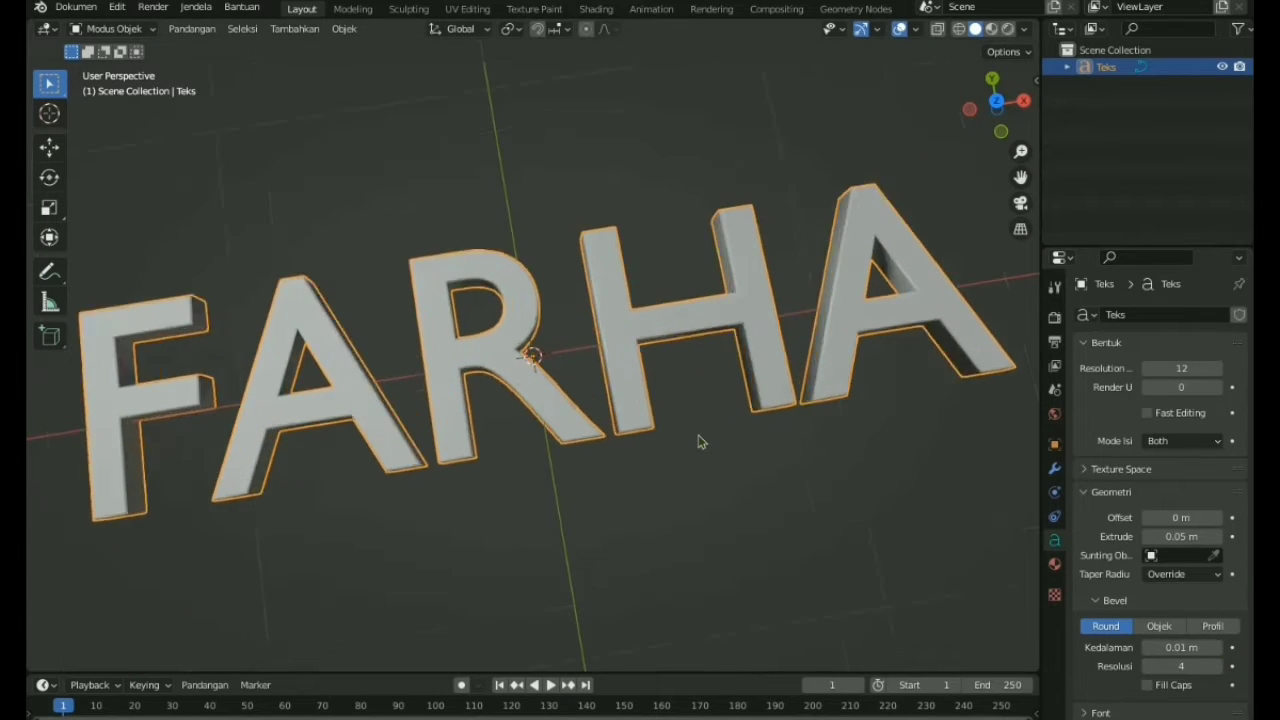
scroll(700, 441, "up", 4)
scroll(737, 506, "down", 2)
scroll(760, 512, "up", 1)
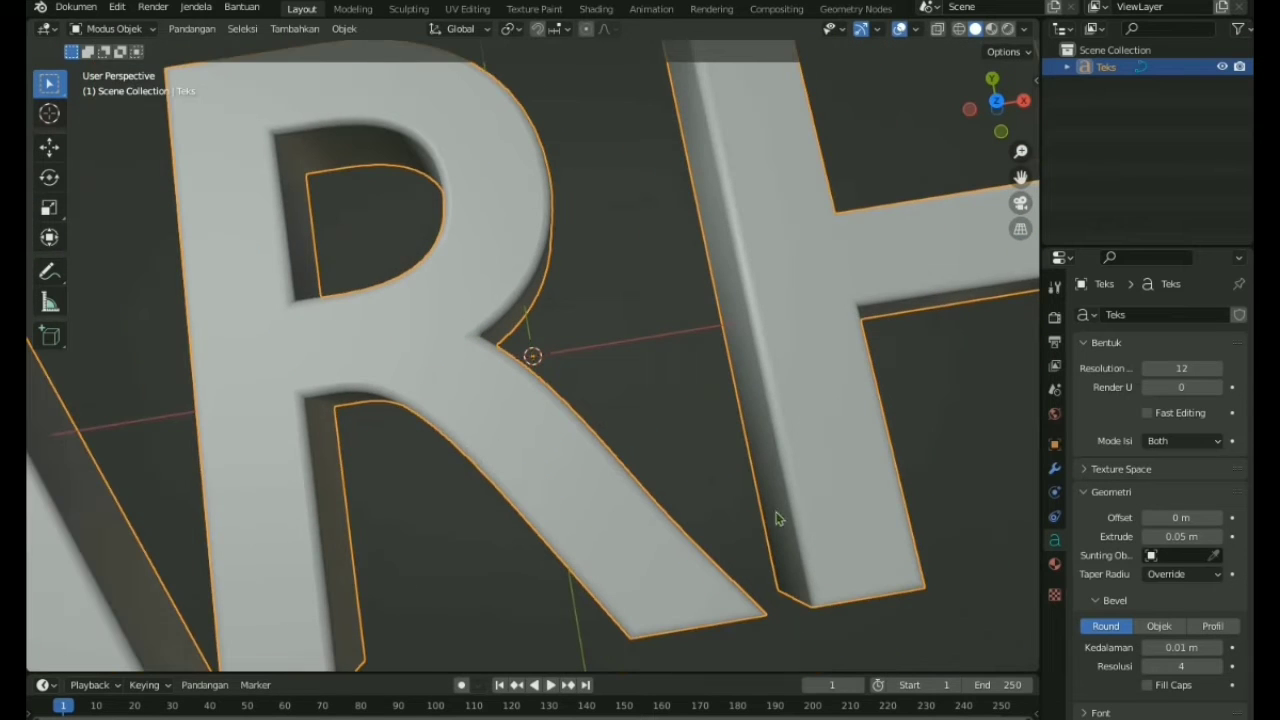
left_click(1148, 648)
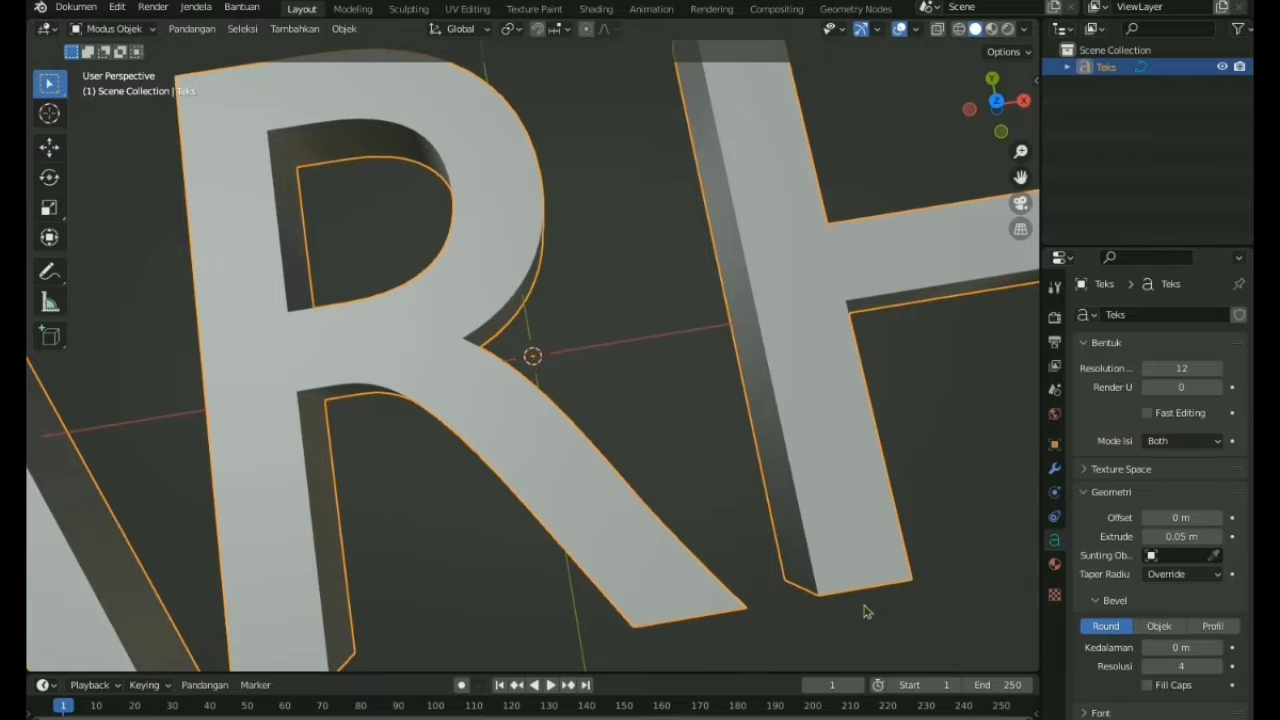
Try a much stronger rounding of the letter edges by raising the bevel depth to 0.08 m
middle_click_drag(866, 612, 927, 493)
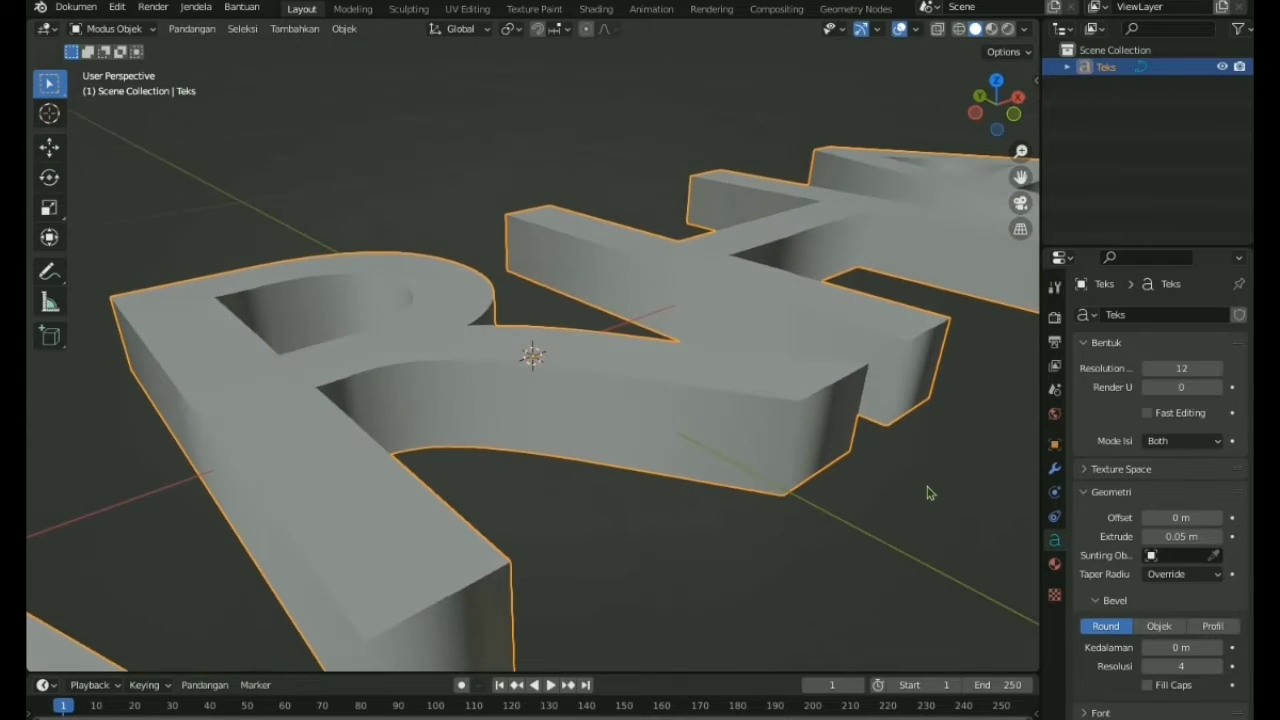
left_click(1218, 648)
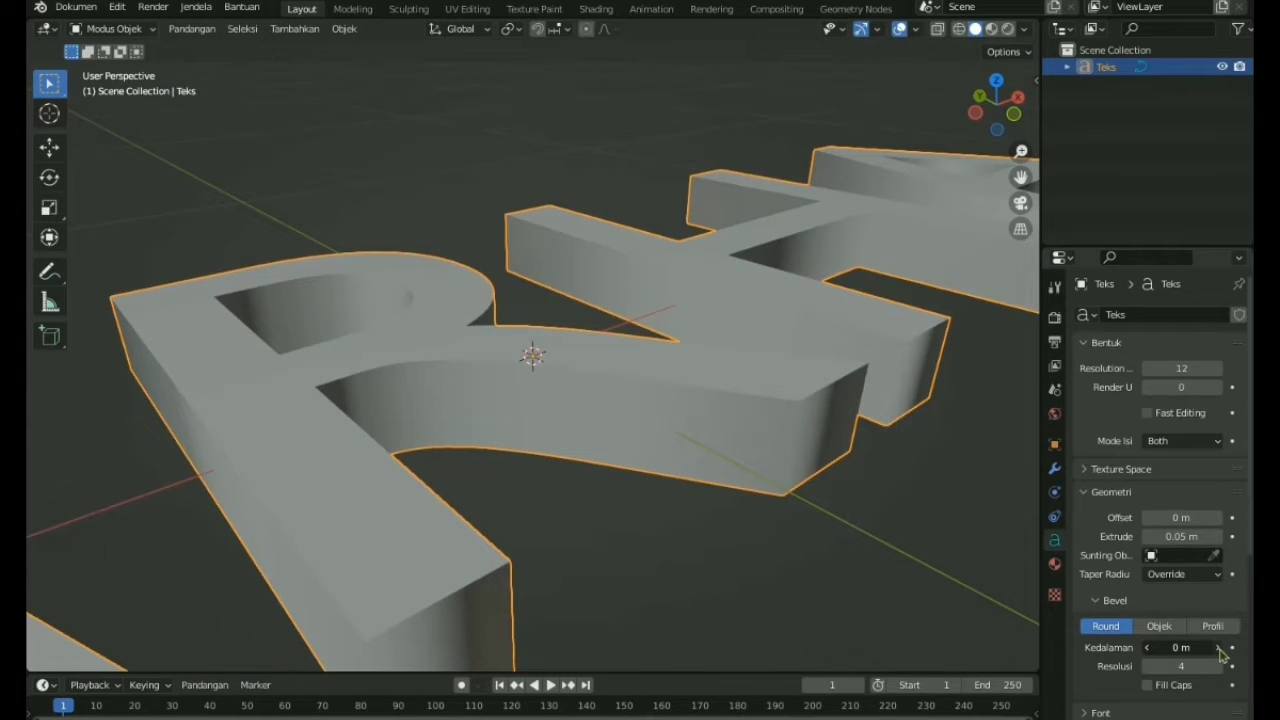
left_click(1218, 648)
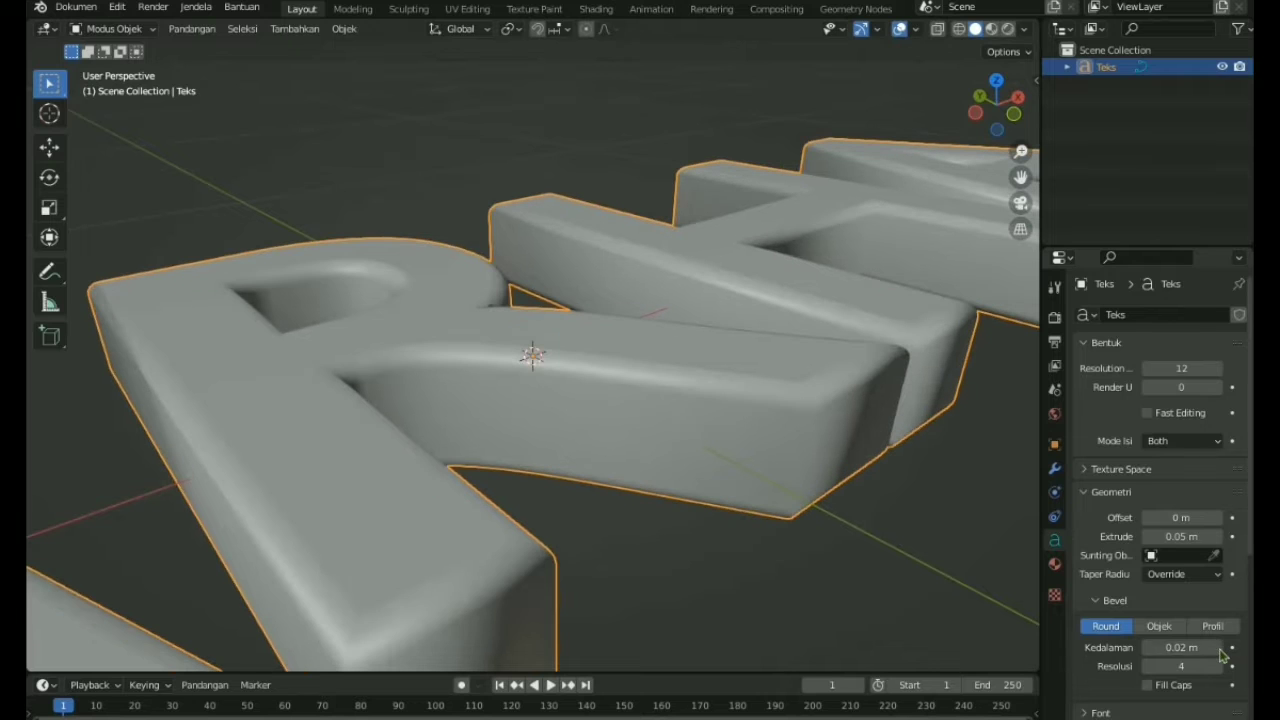
left_click(1218, 648)
left_click(1218, 648)
left_click(1218, 648)
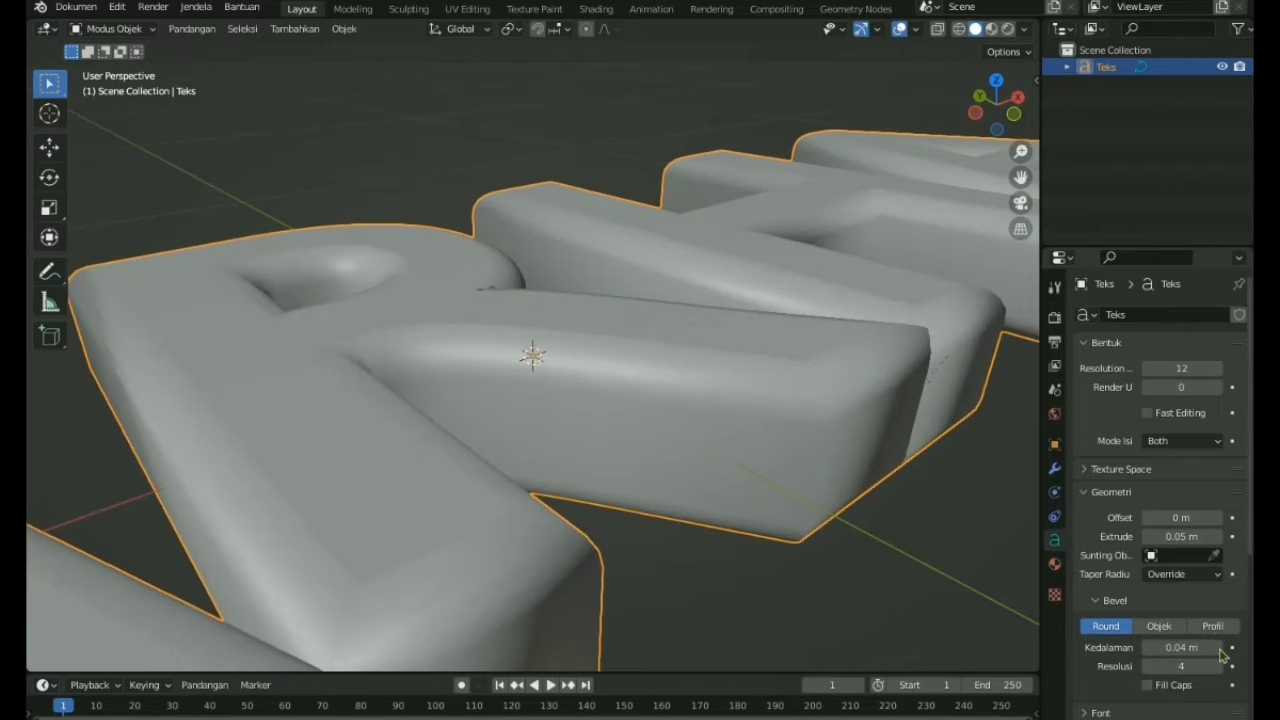
left_click(1218, 648)
left_click(1218, 648)
left_click(1219, 650)
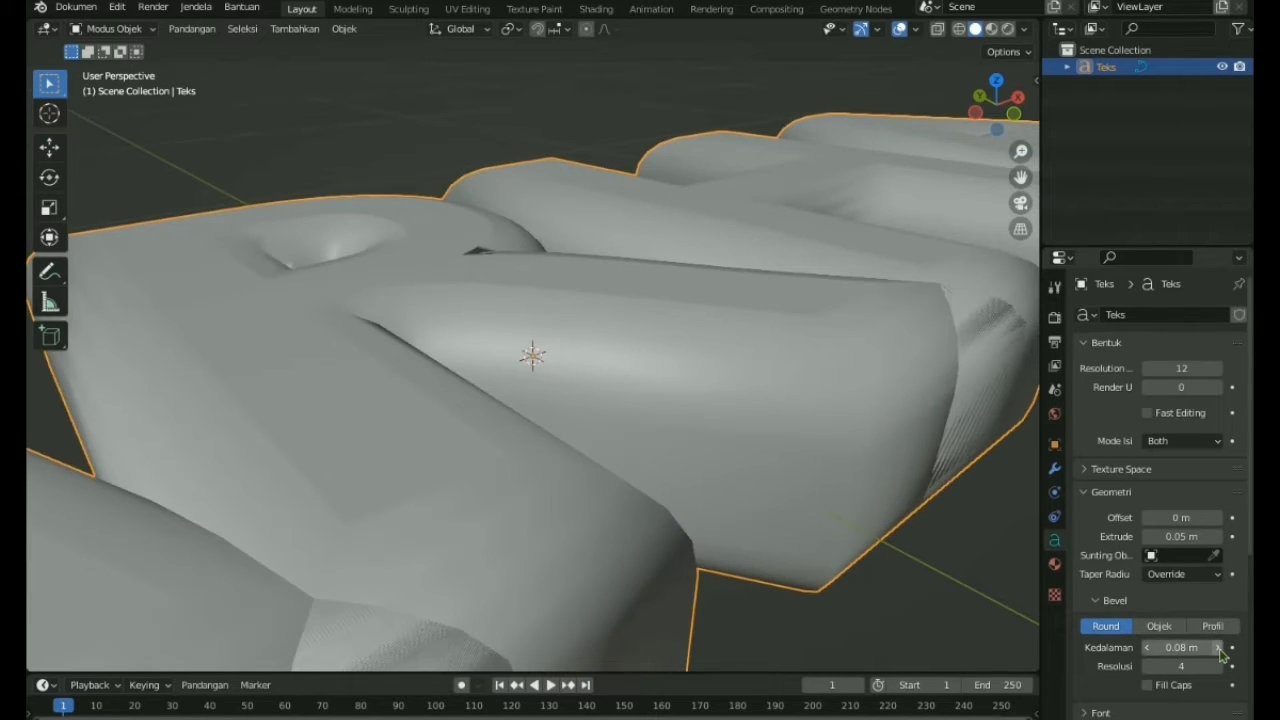
Set the text's round bevel depth to 0.01 m for subtly rounded letter edges
left_click(1149, 651)
left_click(1149, 650)
left_click(1149, 650)
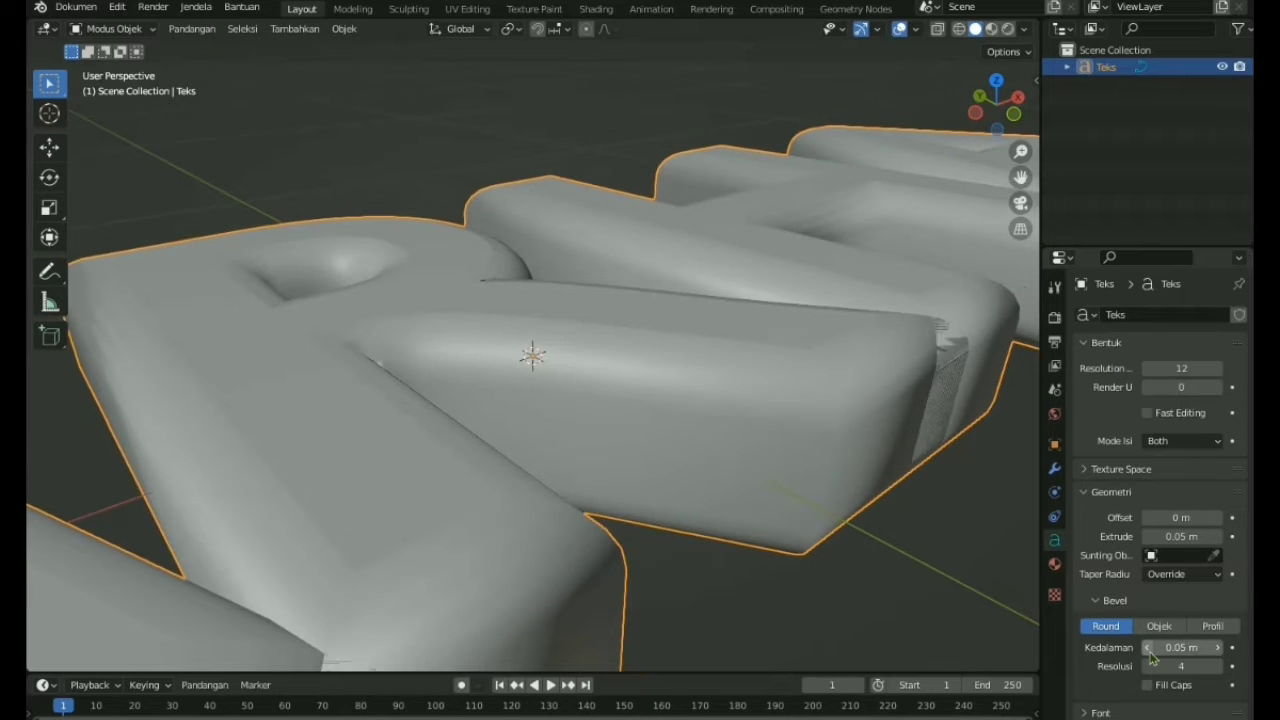
left_click(1149, 650)
left_click(1149, 650)
left_click(1150, 652)
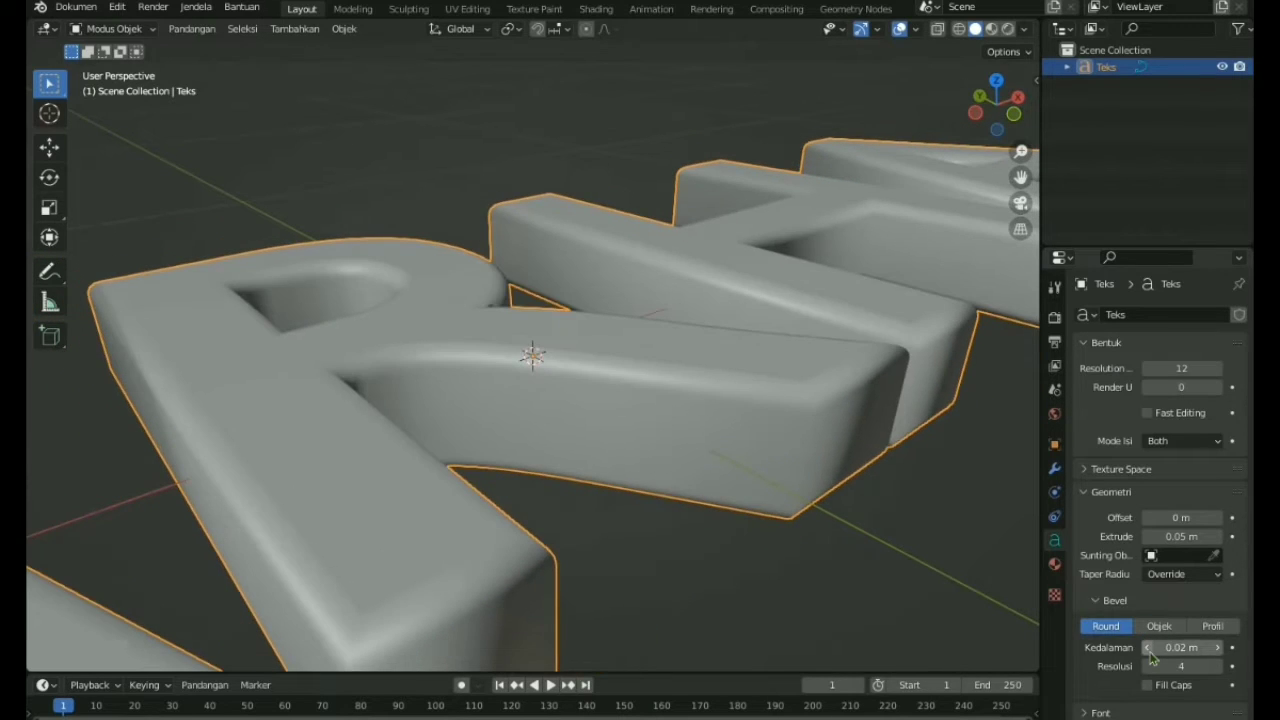
left_click(1150, 652)
middle_click_drag(863, 514, 780, 441)
scroll(780, 441, "down", 8)
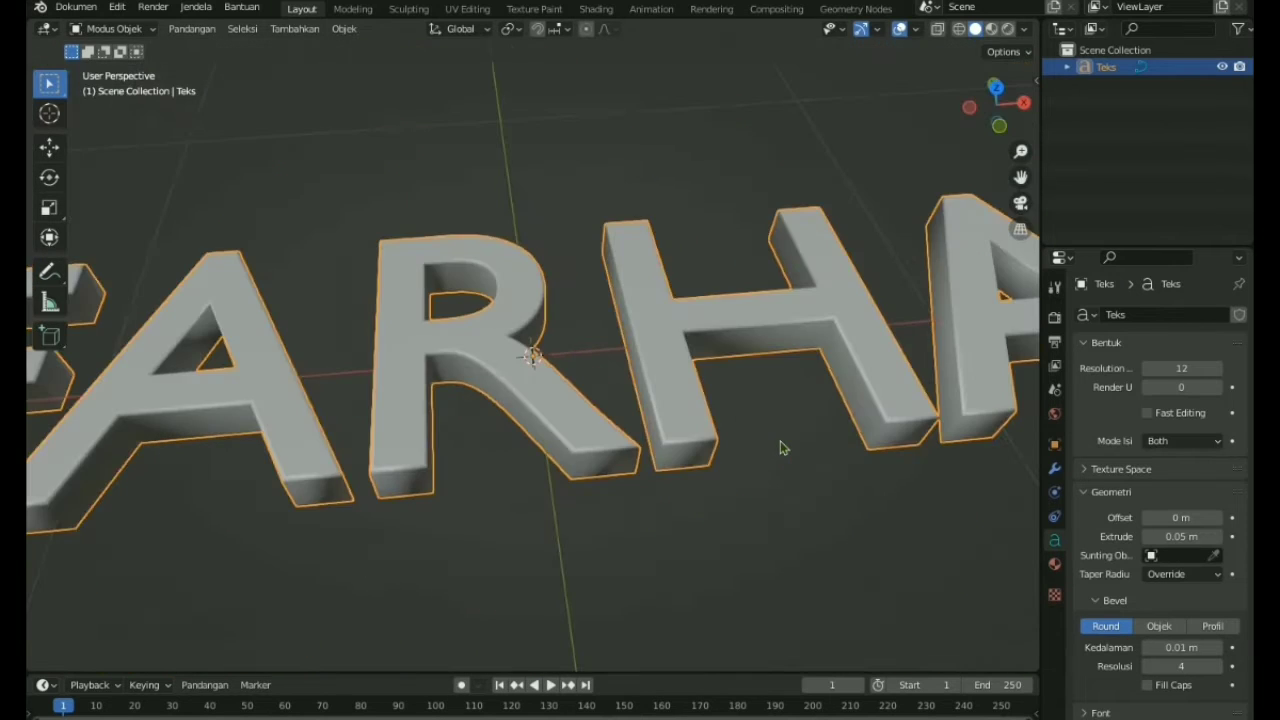
Switch to the top view and add a camera at the scene origin
left_click(191, 28)
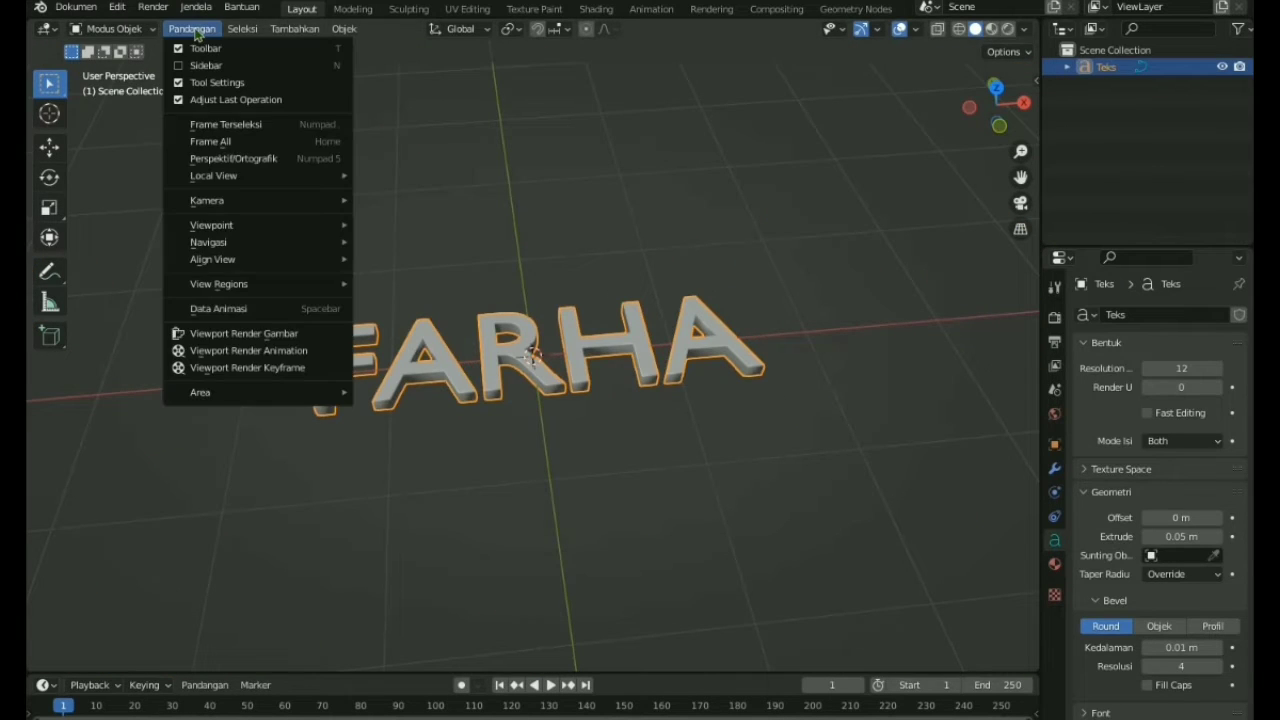
mouse_move(240, 230)
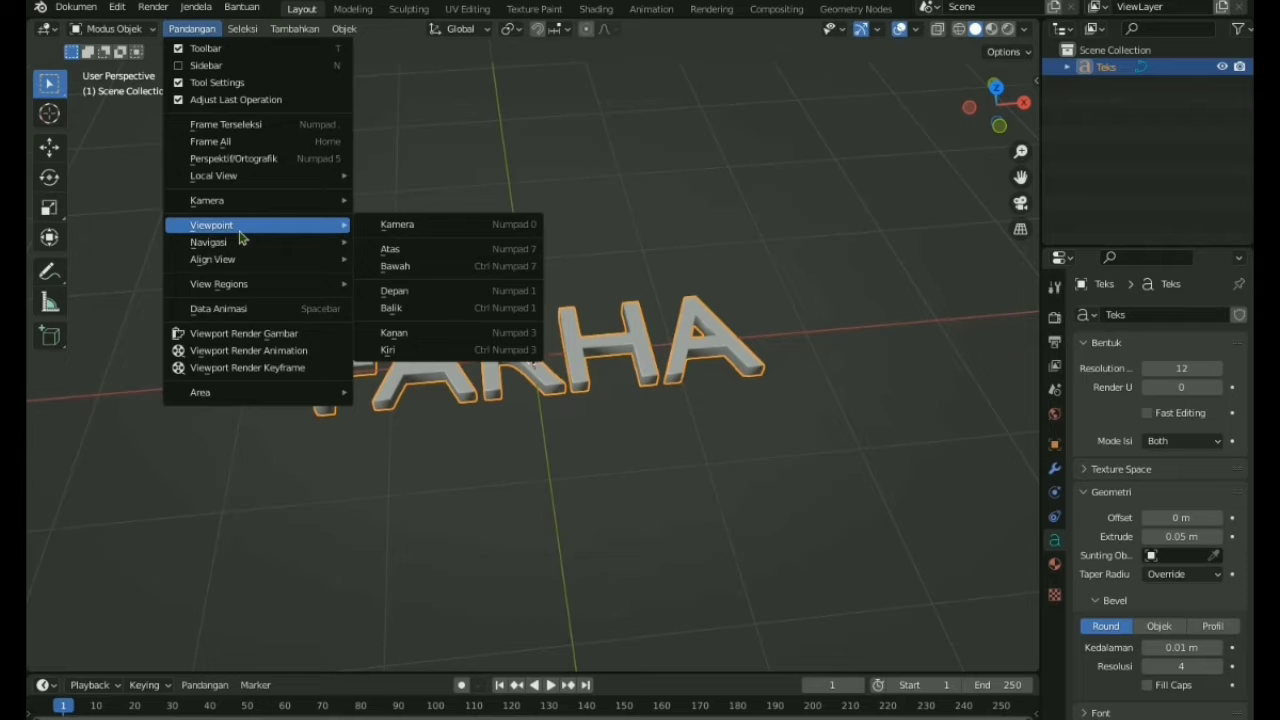
left_click(372, 256)
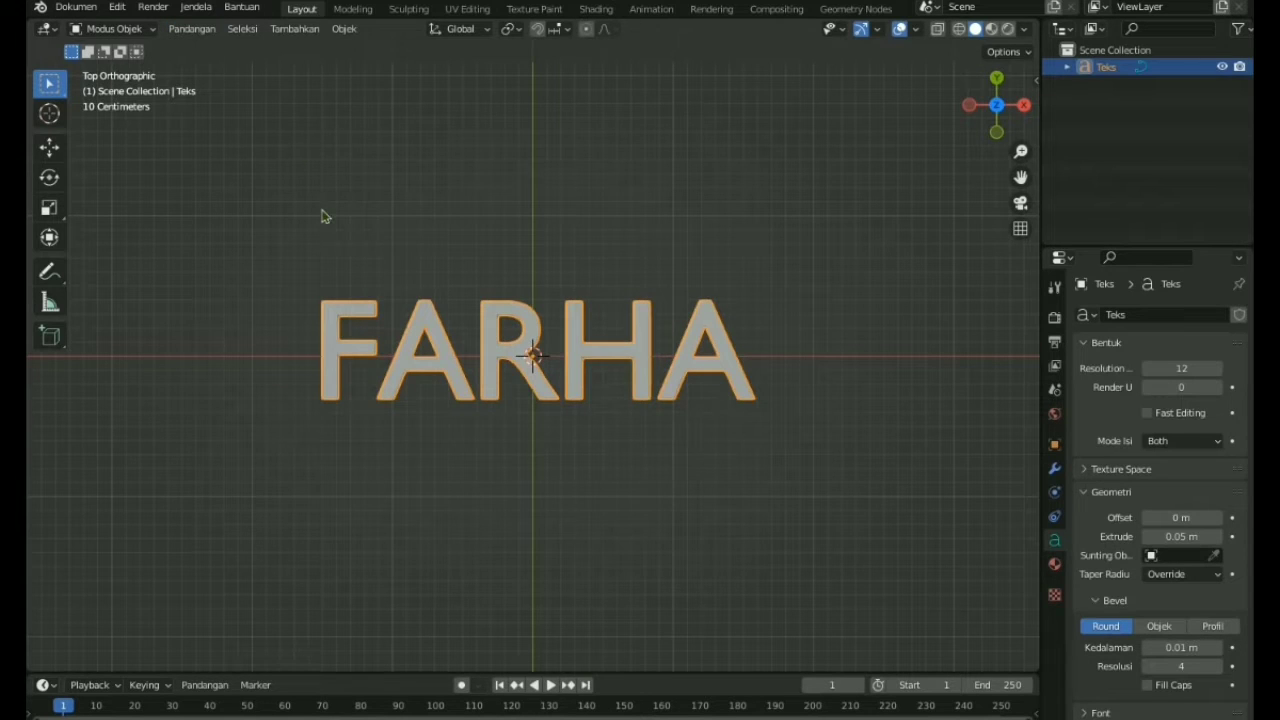
key("shift+a")
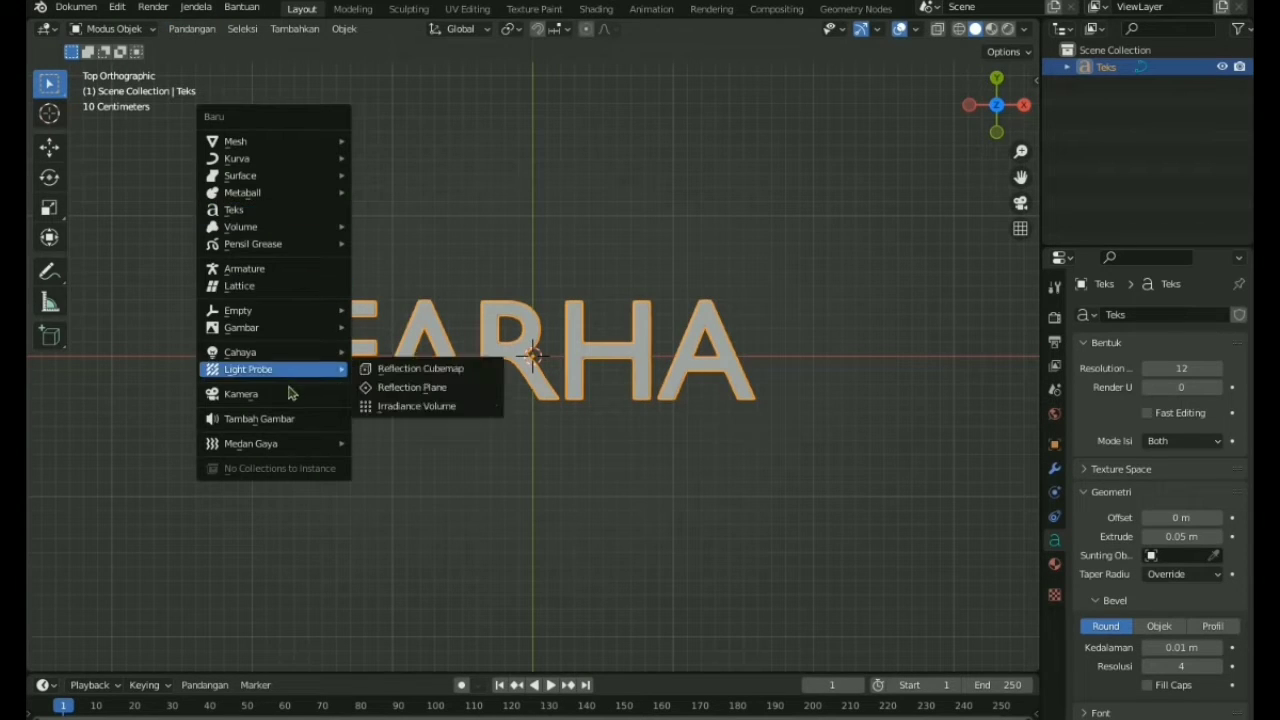
left_click(290, 400)
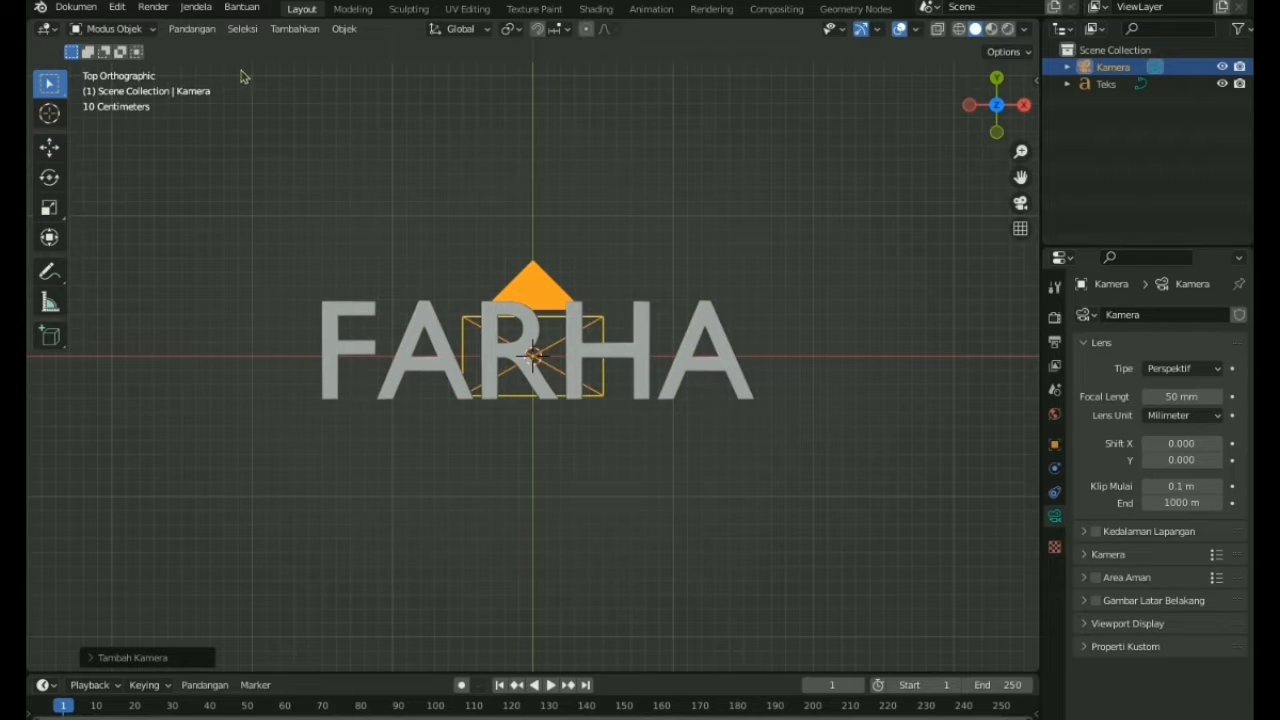
Look through the active camera and raise its Z location to 5.01 m so the whole text fits in the frame
left_click(196, 30)
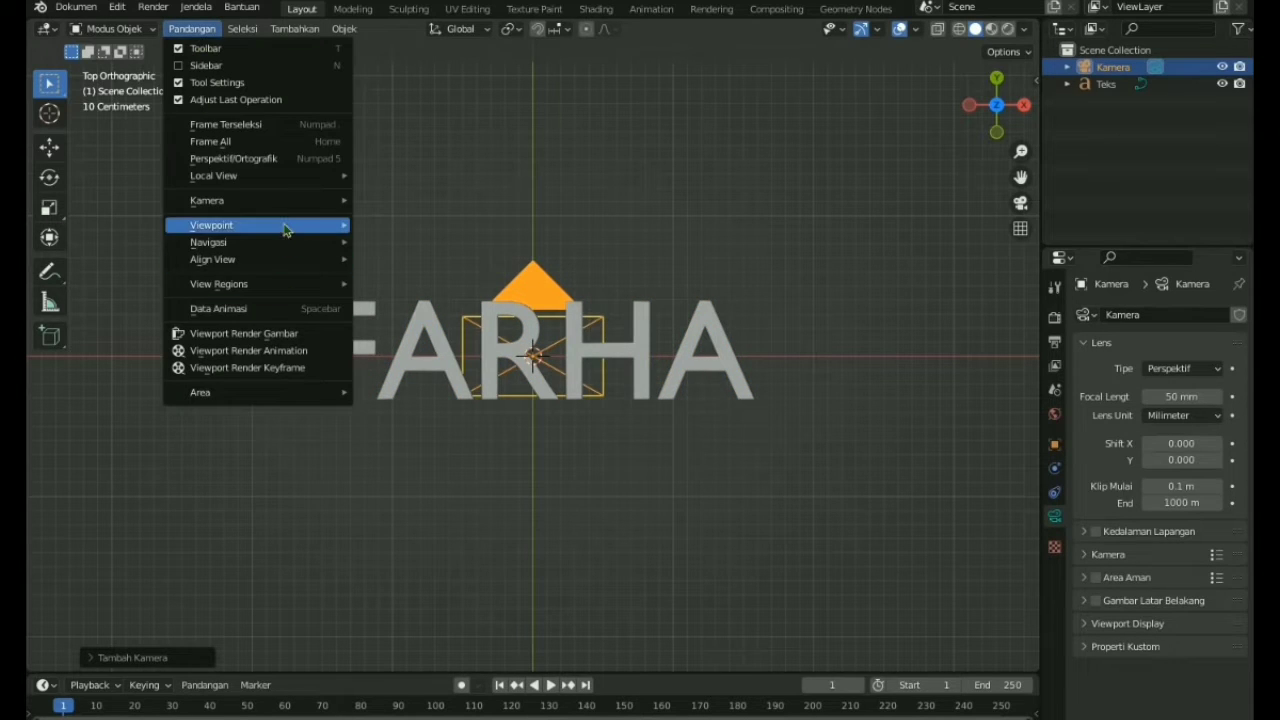
mouse_move(285, 204)
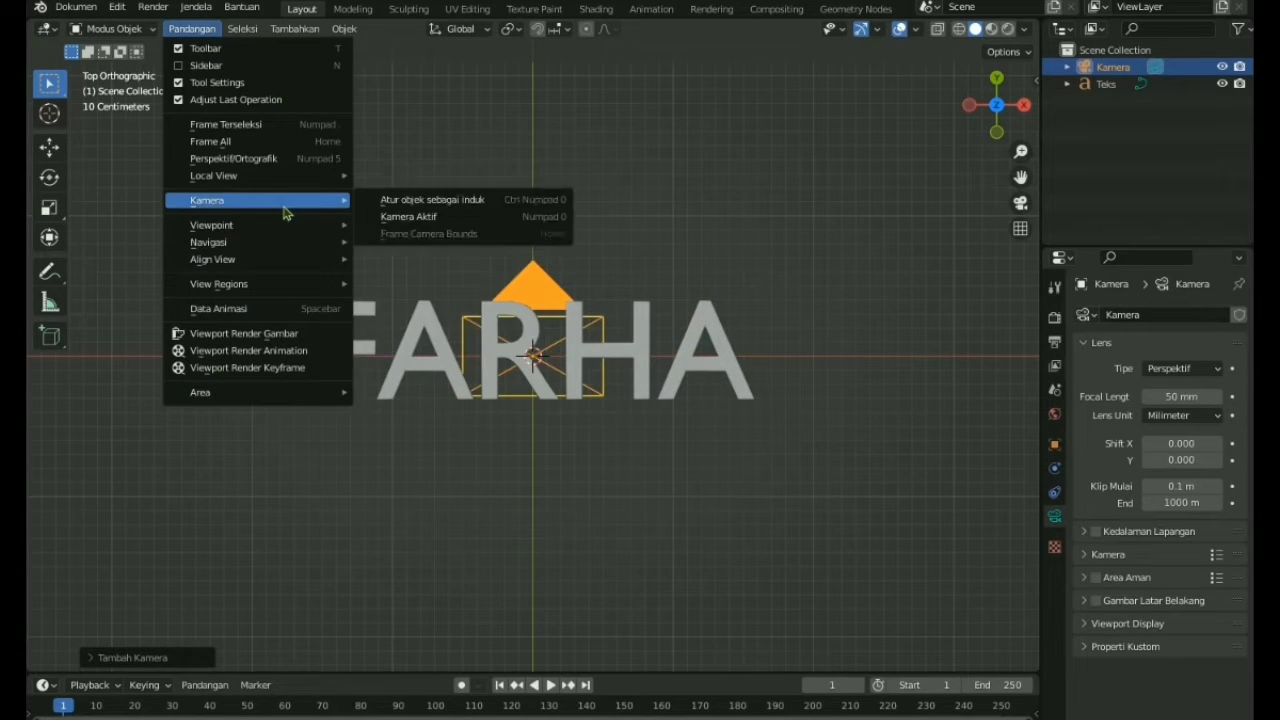
left_click(406, 220)
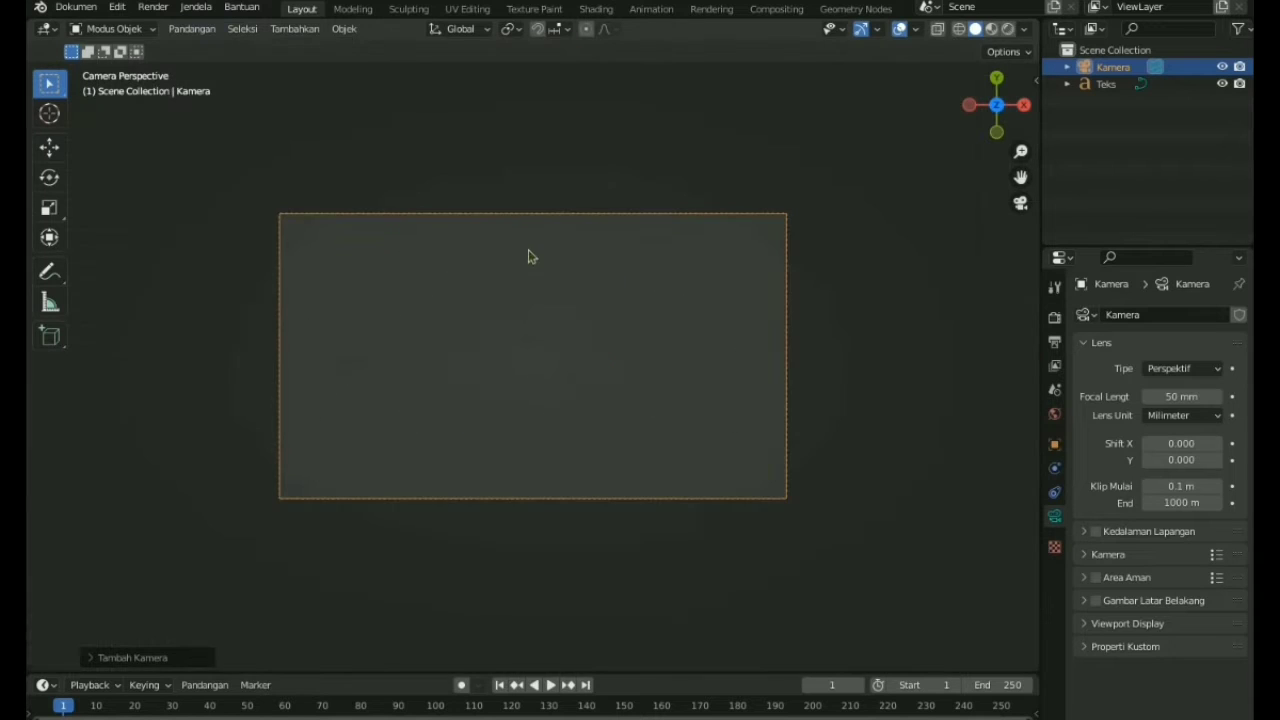
left_click(1055, 445)
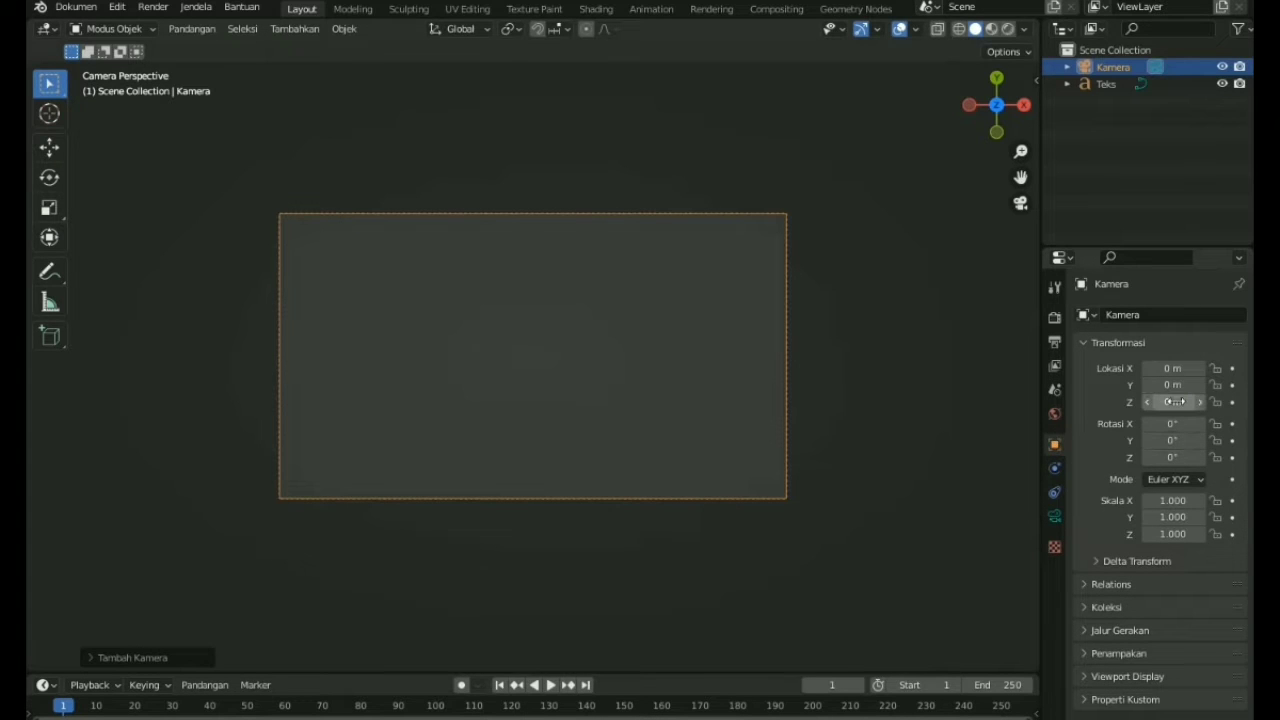
left_click_drag(1175, 401, 391, 423)
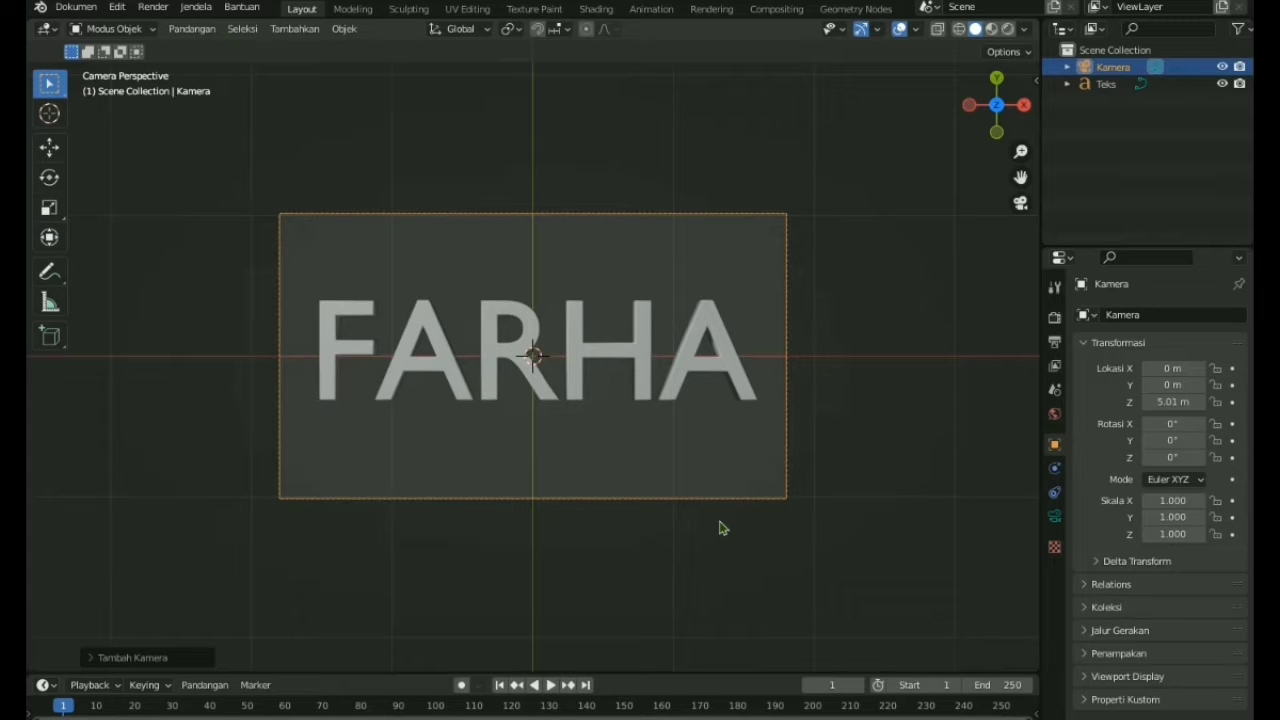
Add a Bezier circle curve and a point light at the center of the text
key("shift+a")
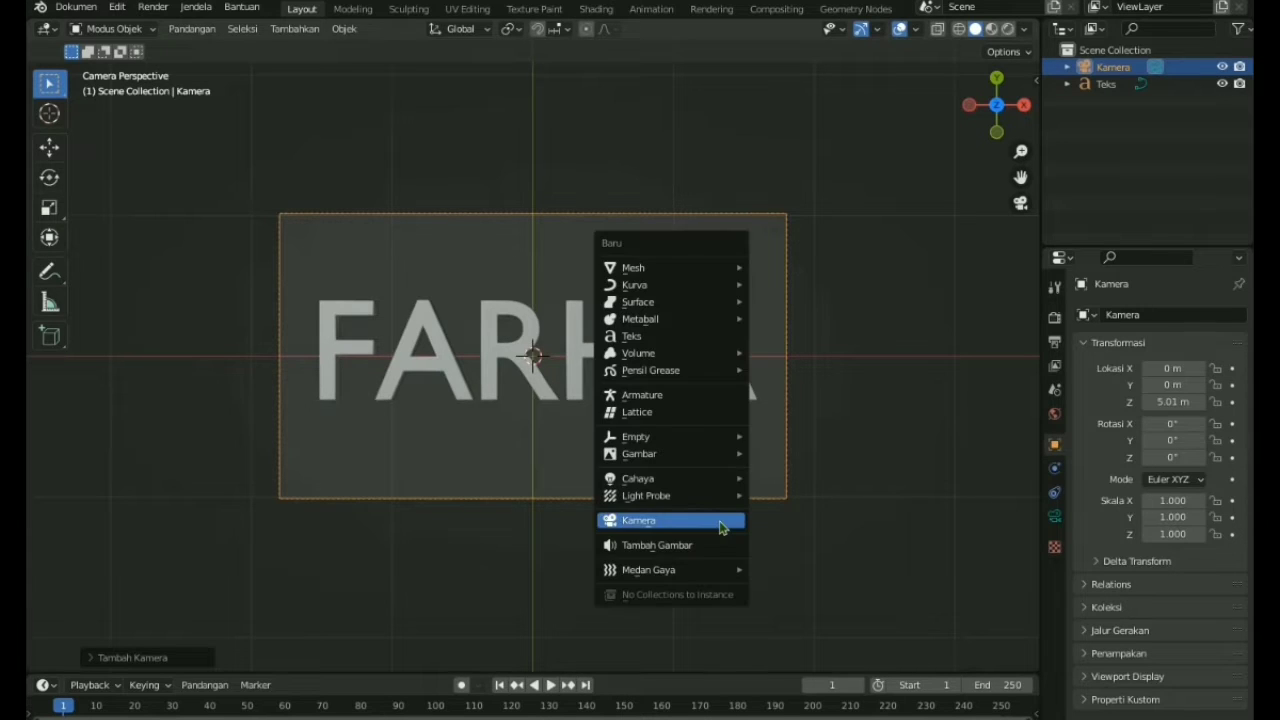
mouse_move(668, 298)
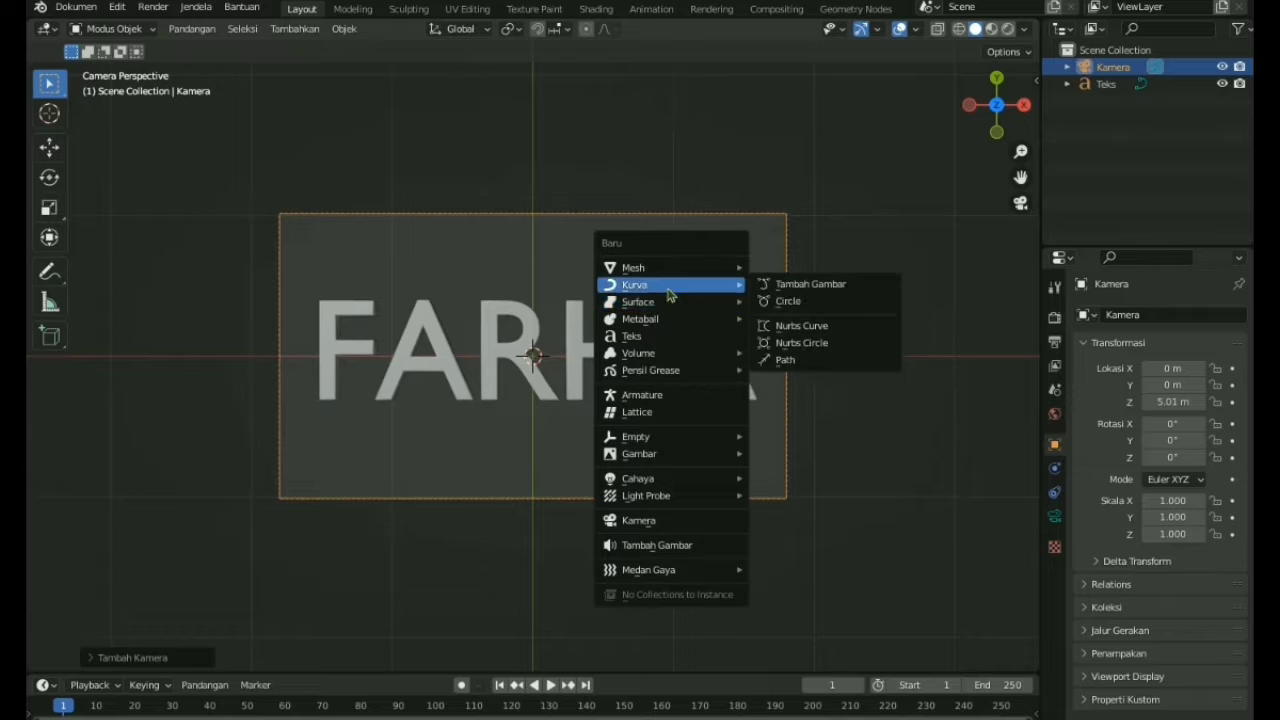
left_click(786, 302)
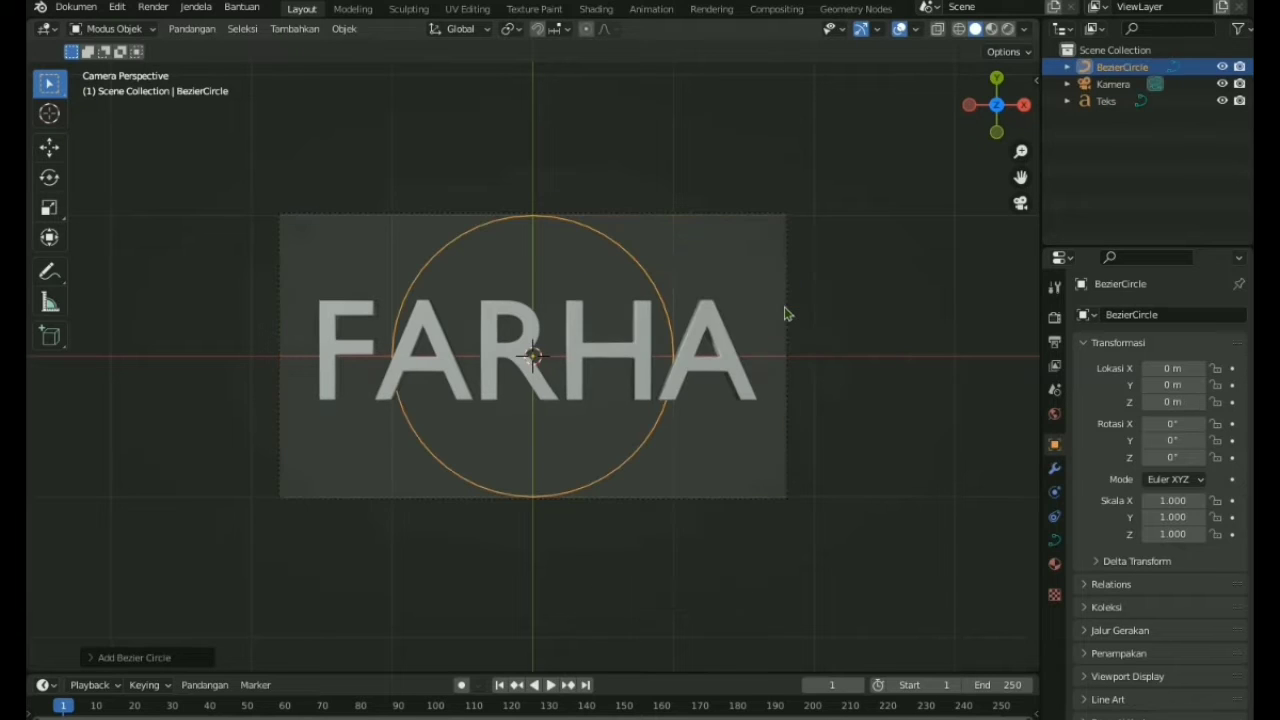
key("shift+a")
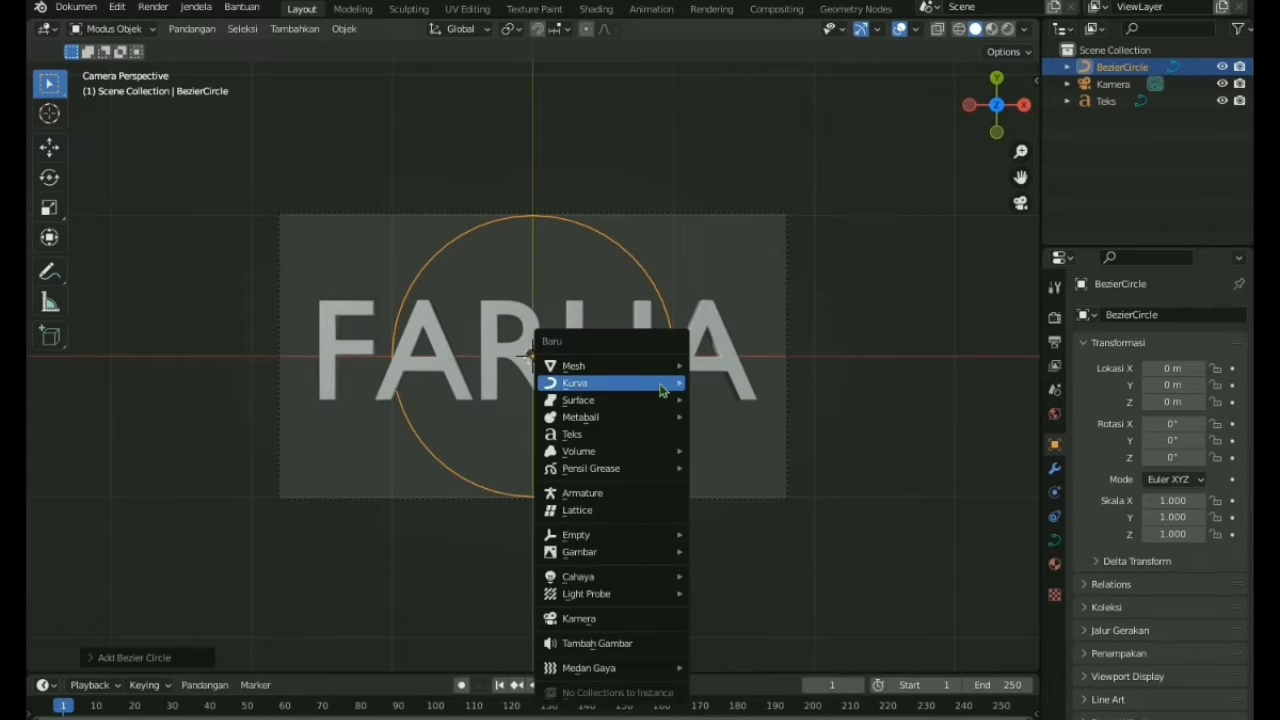
mouse_move(615, 598)
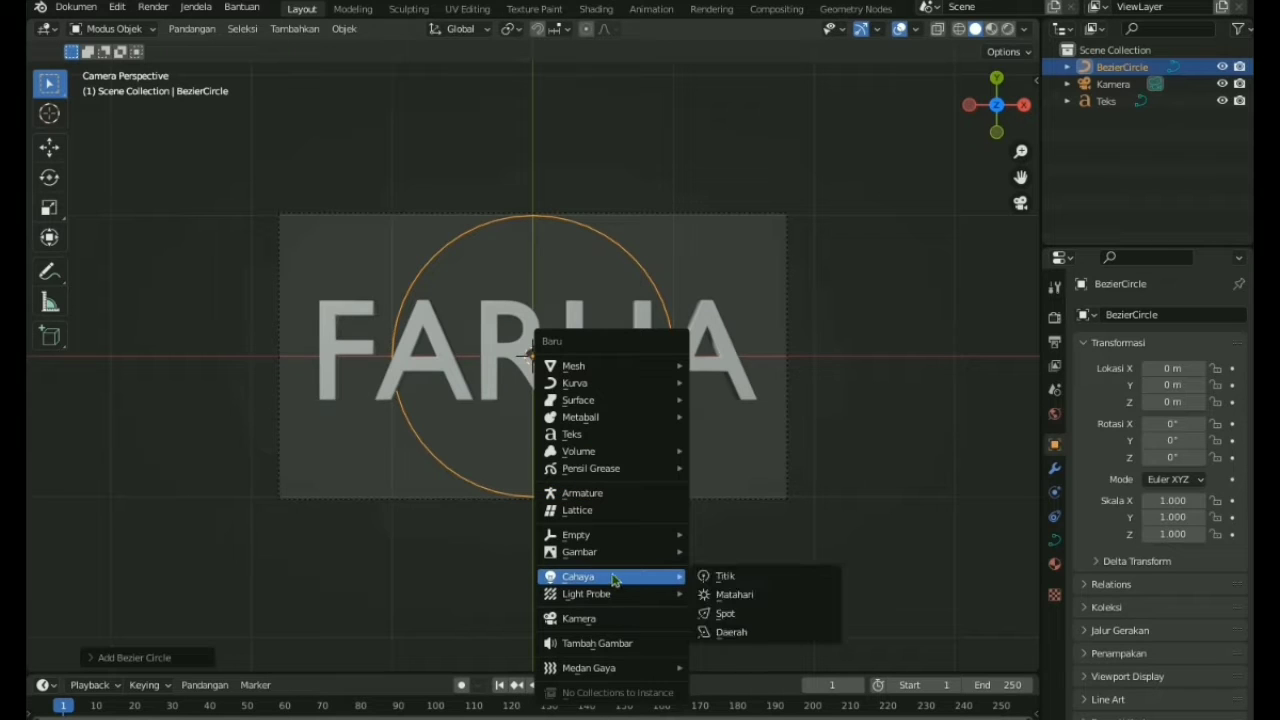
left_click(722, 576)
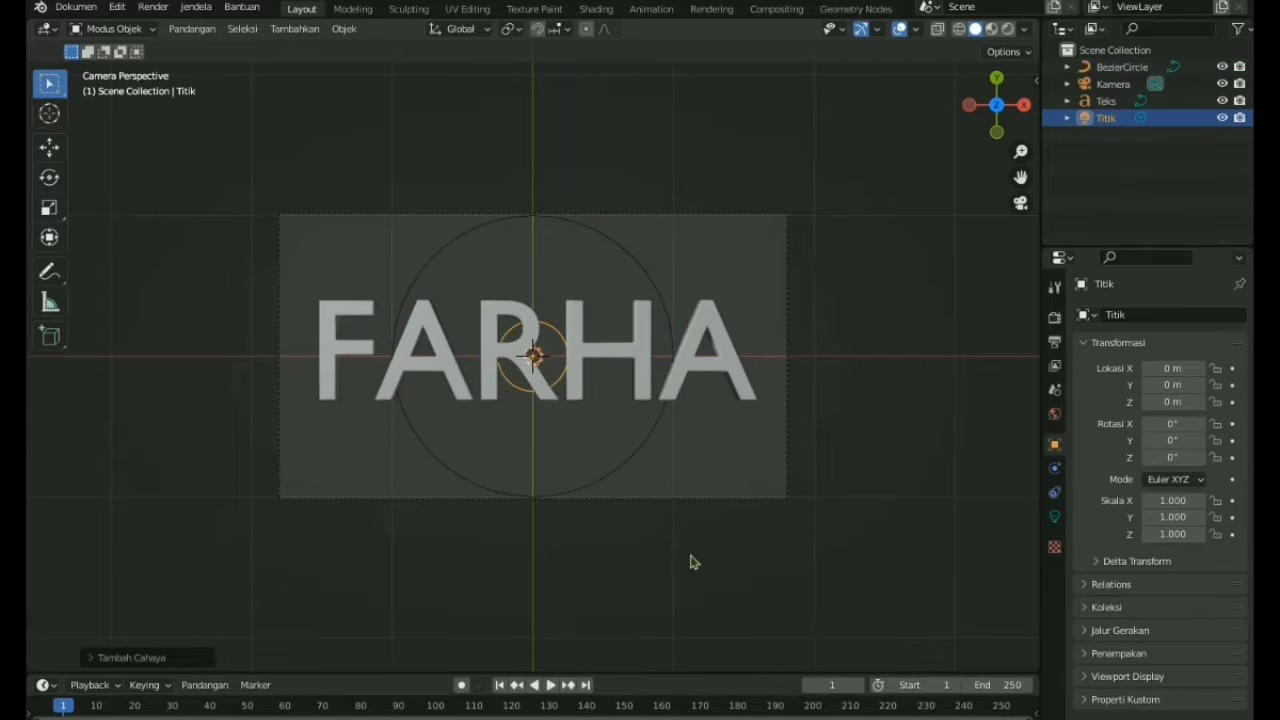
Give the point light a Follow Path constraint with BezierCircle as its target
left_click(1054, 492)
left_click(1181, 316)
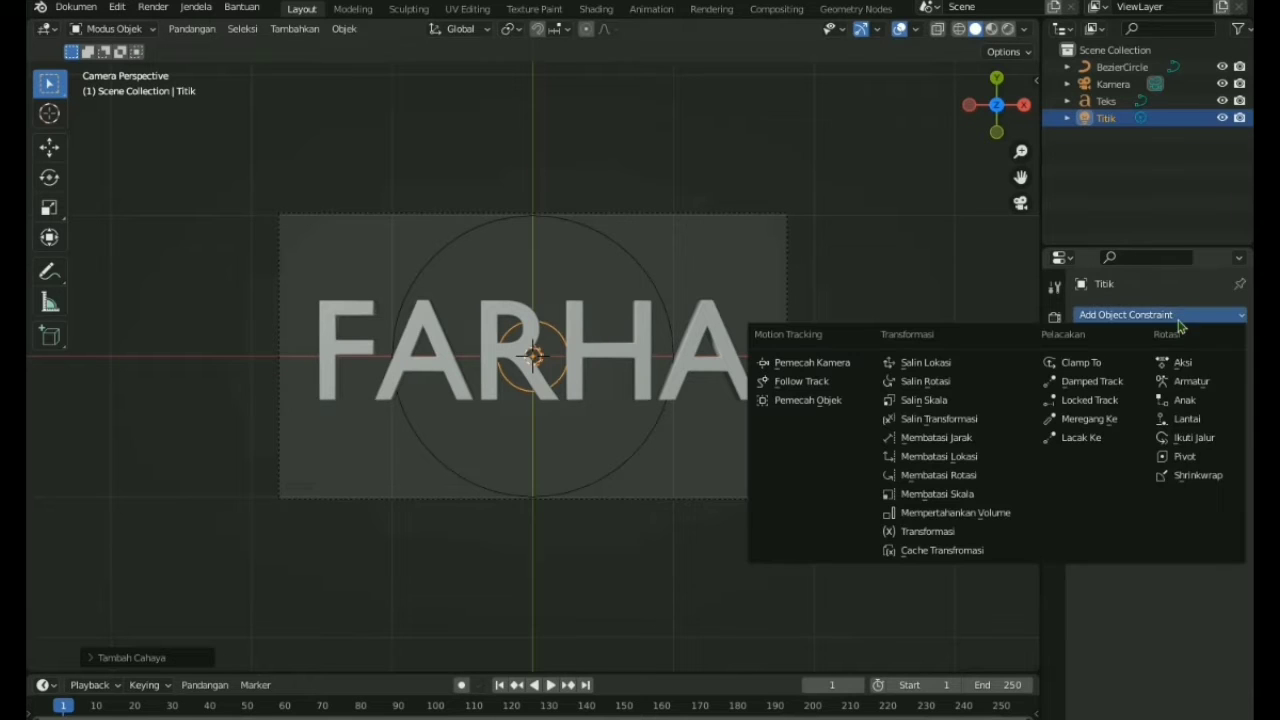
left_click(1200, 440)
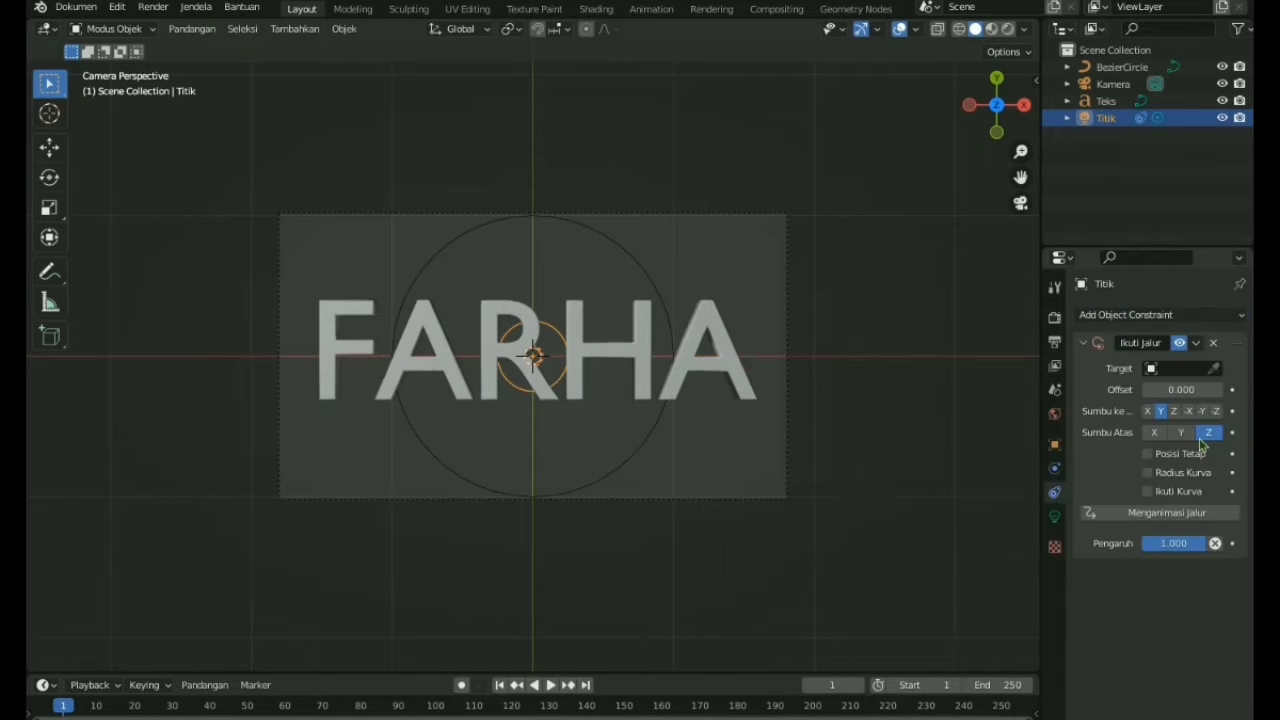
left_click(1164, 370)
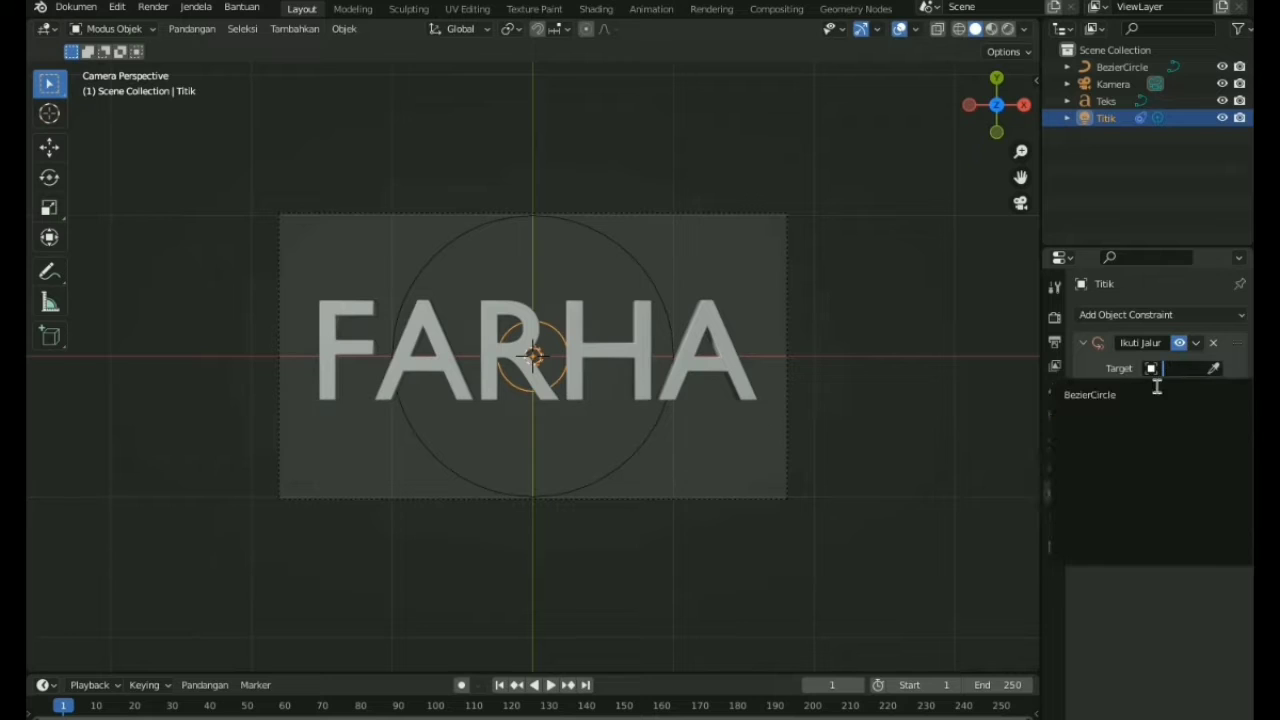
left_click(1148, 396)
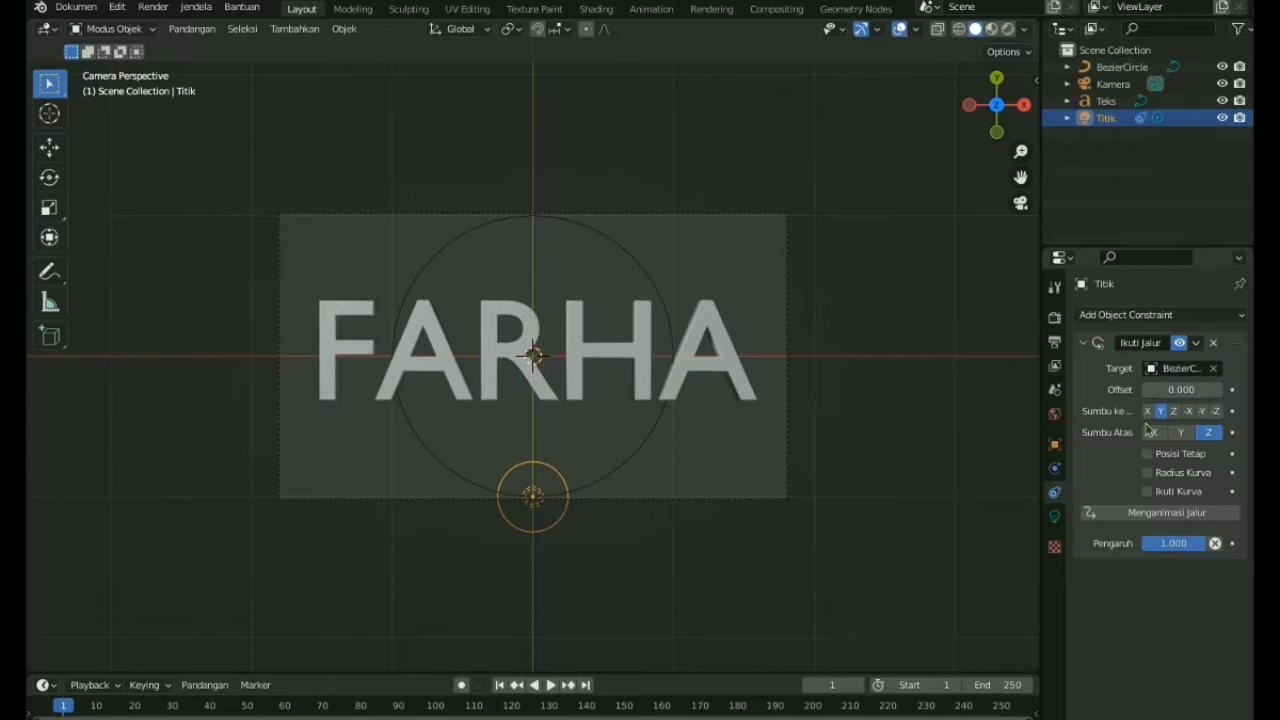
Scale the Bezier circle uniformly to about 1.8 times its size so it spans the camera frame's width
left_click(603, 480)
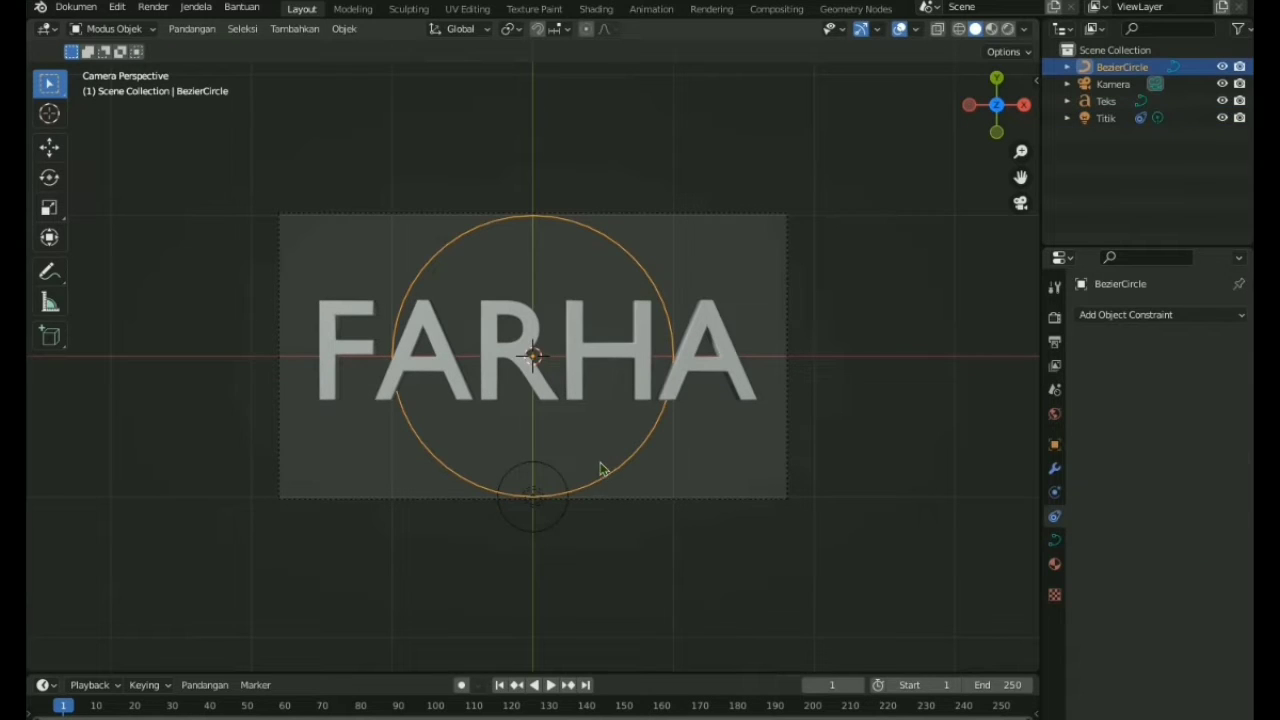
key("Tab")
key("Tab")
key("s")
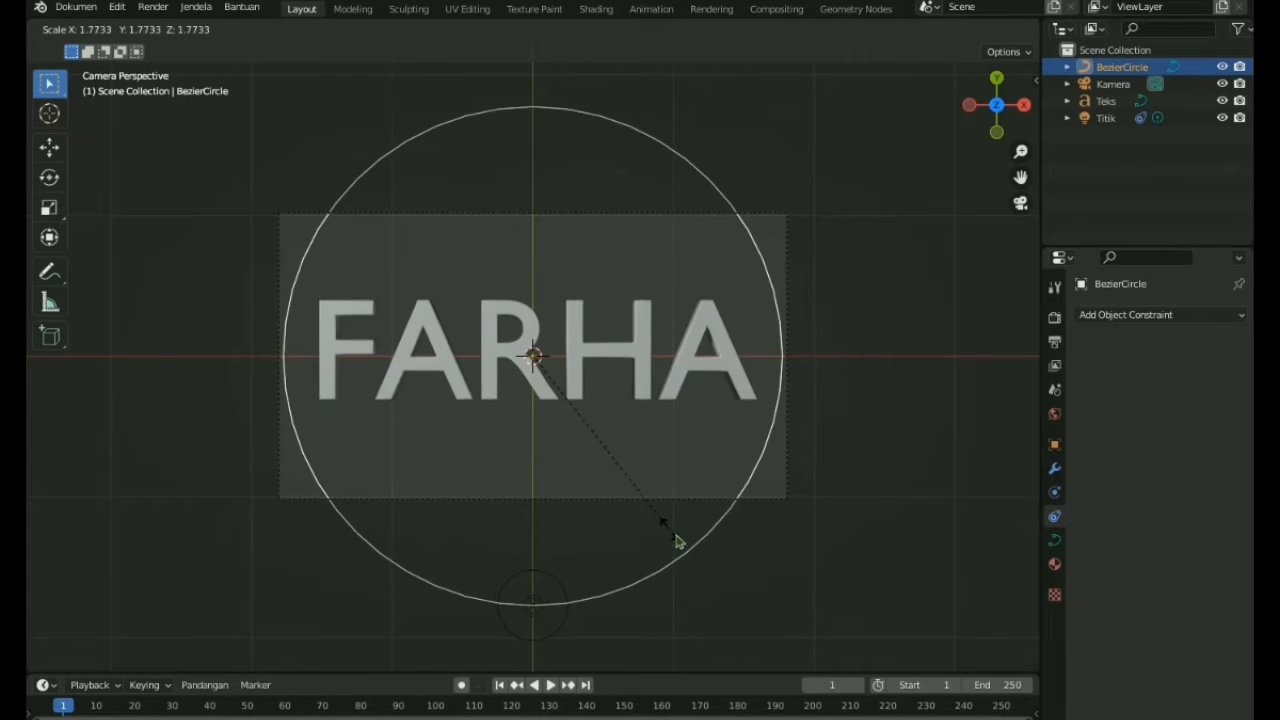
left_click(676, 543)
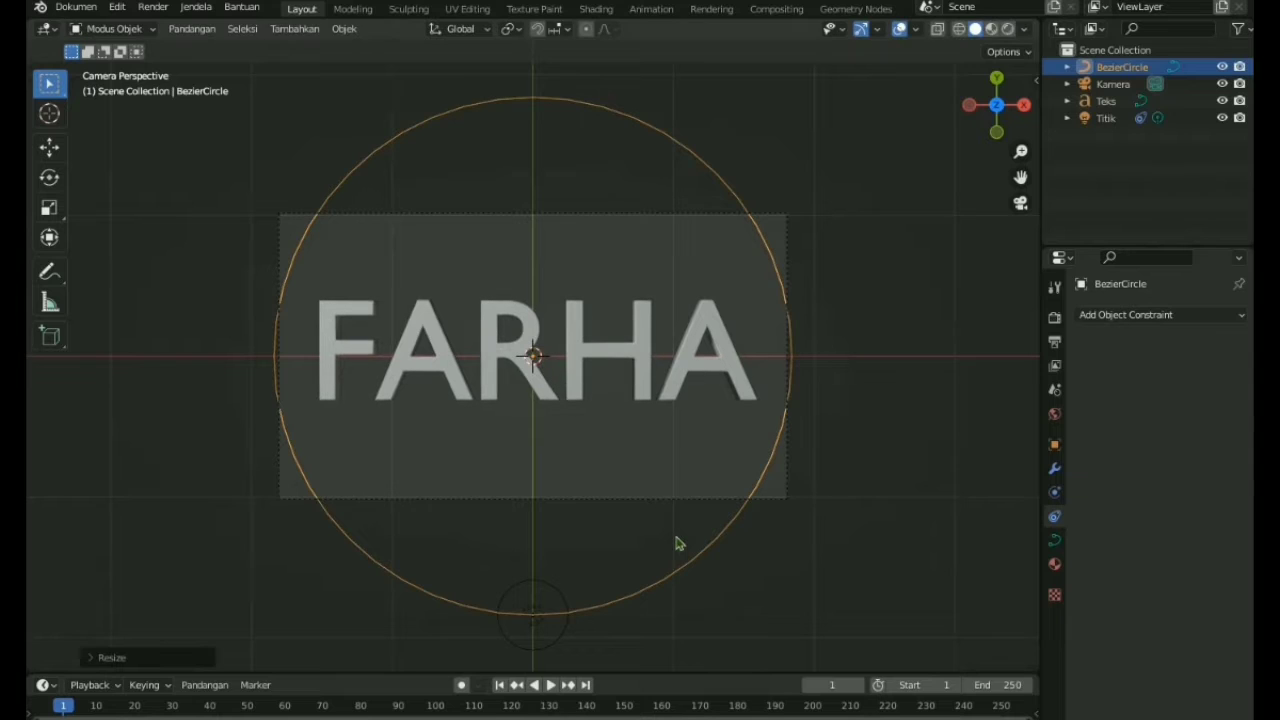
In Edit Mode, move the circle's upper control point down along Y to just inside the camera frame's upper edge
key("Tab")
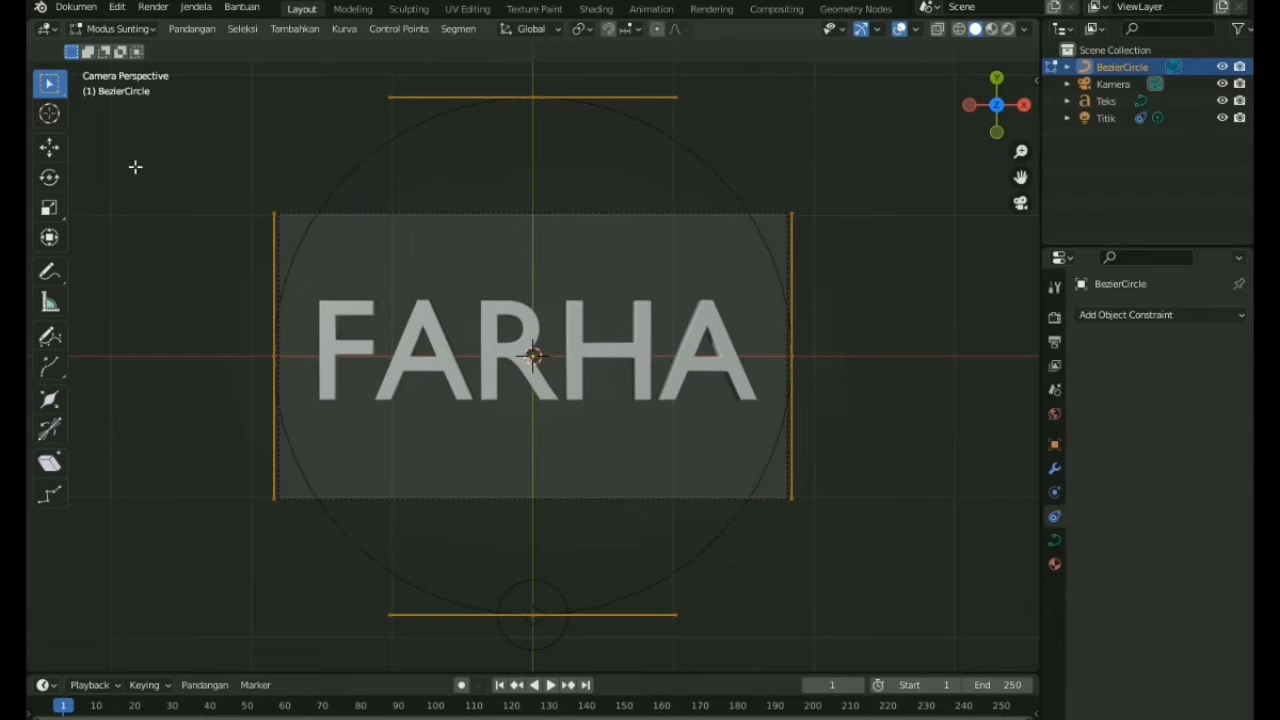
left_click(49, 147)
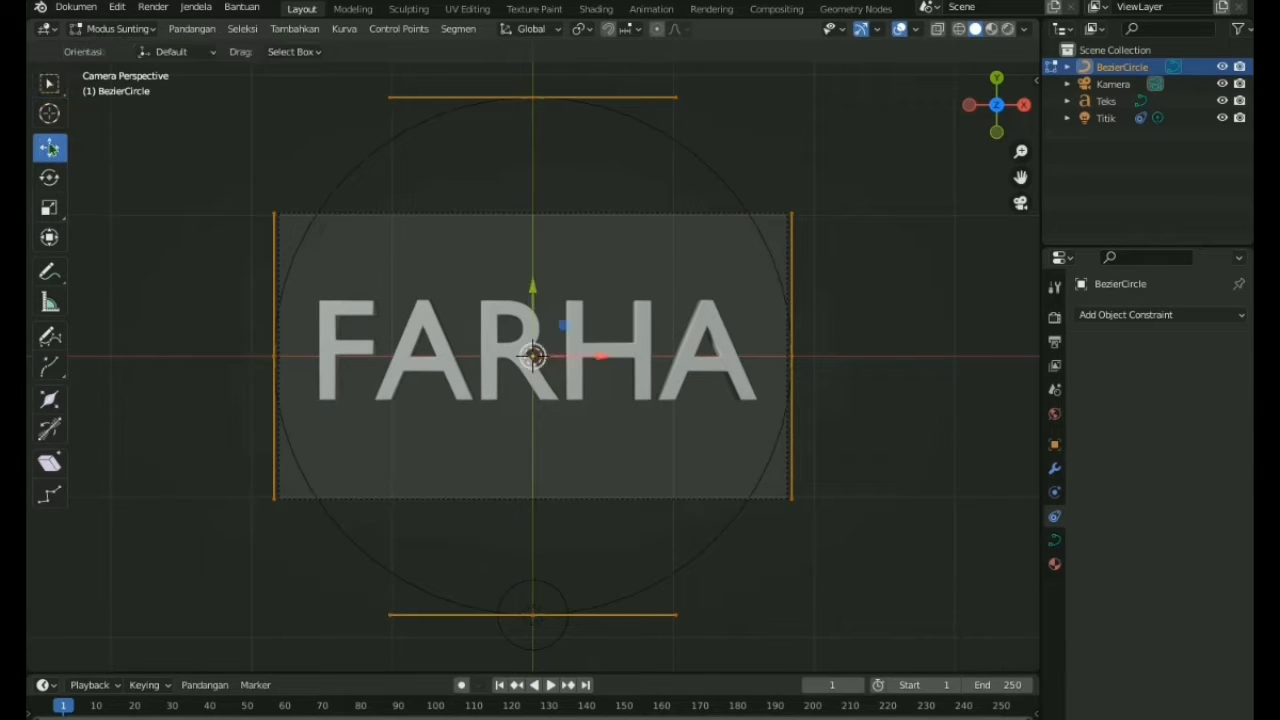
left_click(531, 97)
scroll(543, 140, "up", 5)
scroll(543, 140, "down", 6)
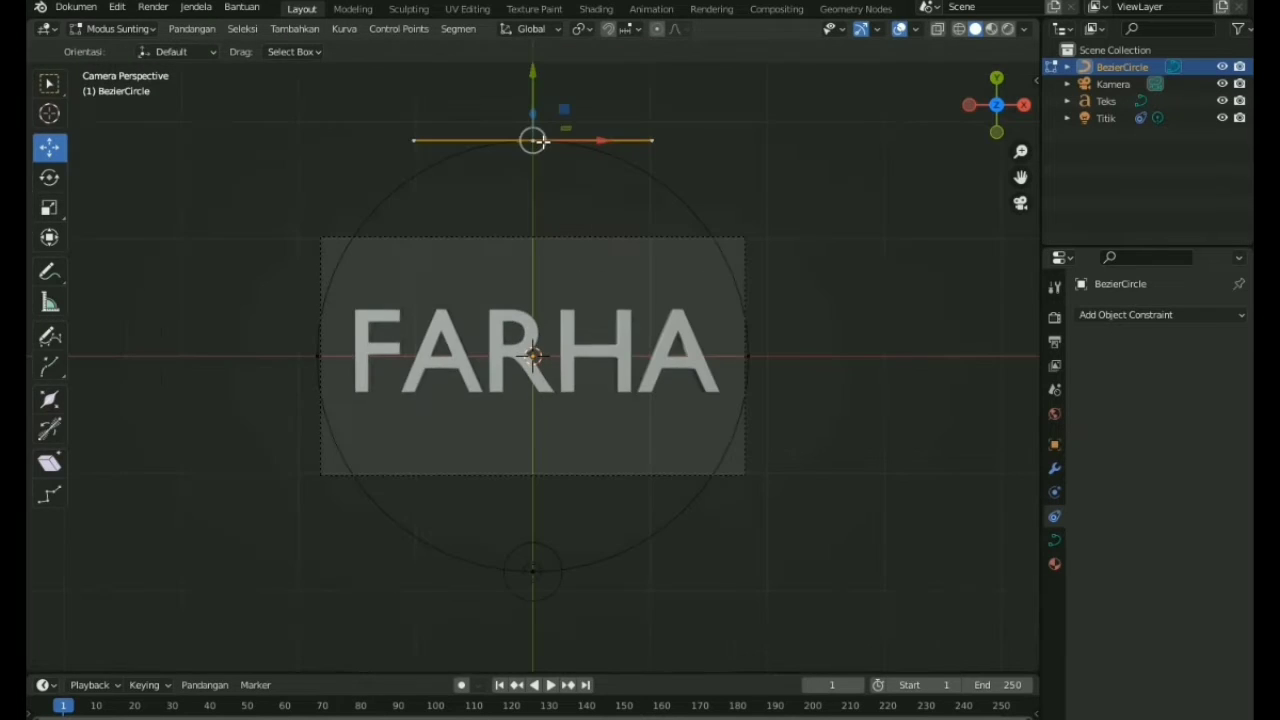
scroll(537, 141, "down", 1)
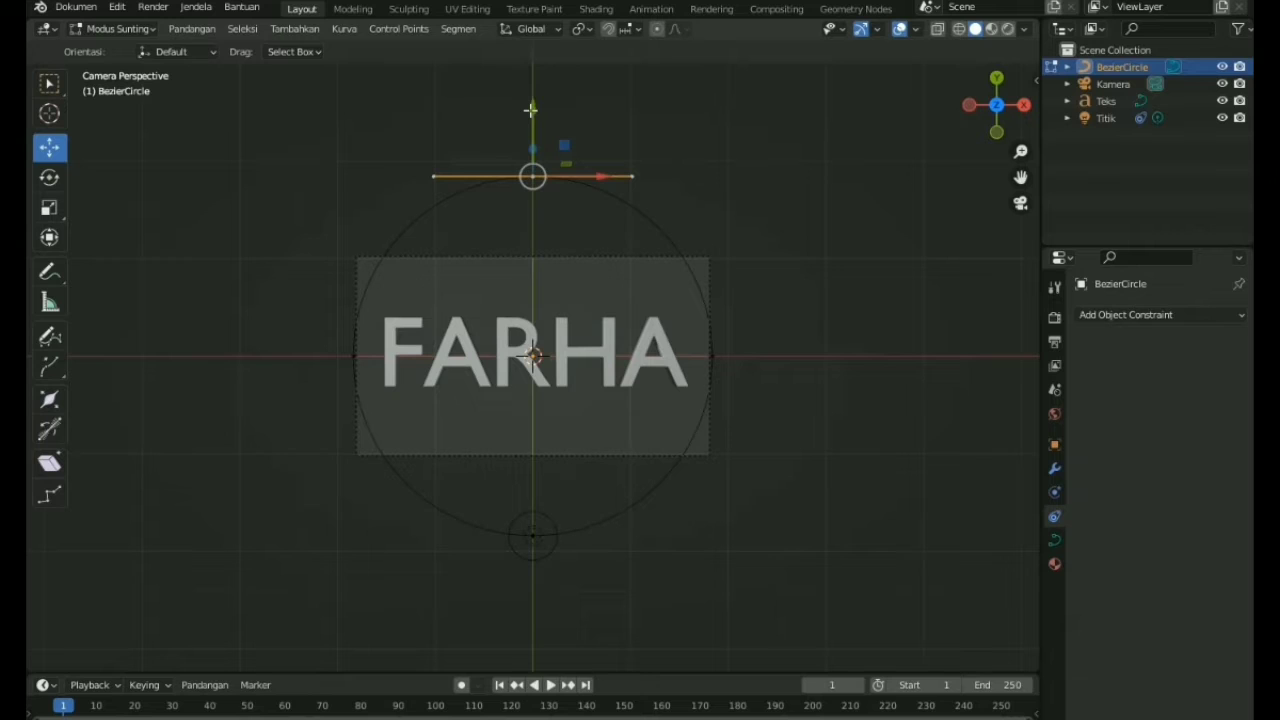
left_click_drag(532, 132, 526, 214)
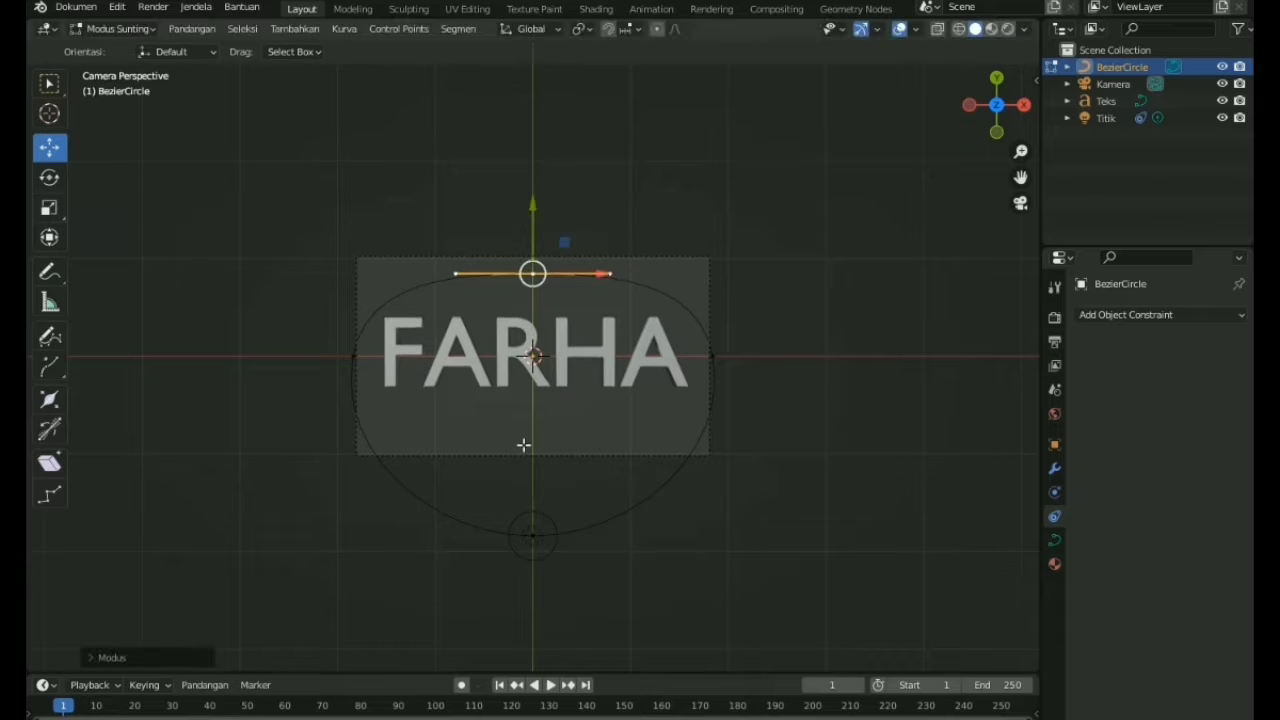
Move the curve's lower control point up along Y to form an oval around the text, and return to Object Mode
left_click(532, 531)
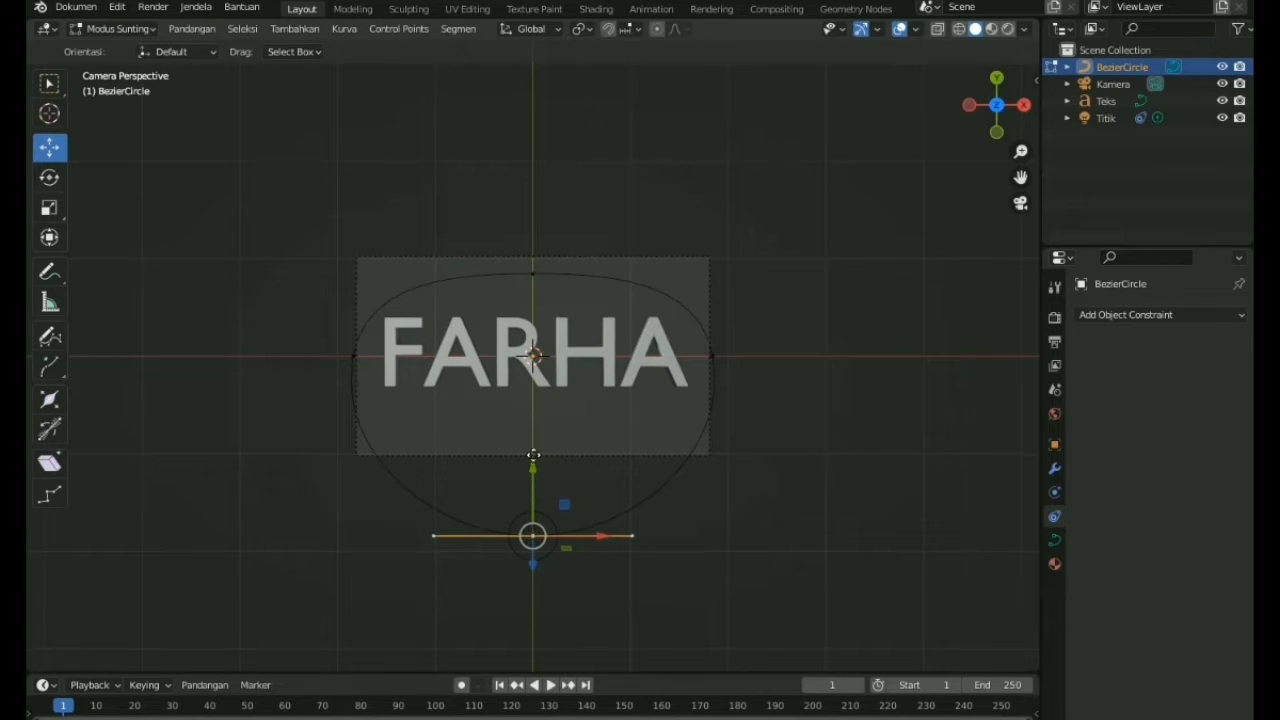
left_click_drag(533, 455, 534, 352)
key("Escape")
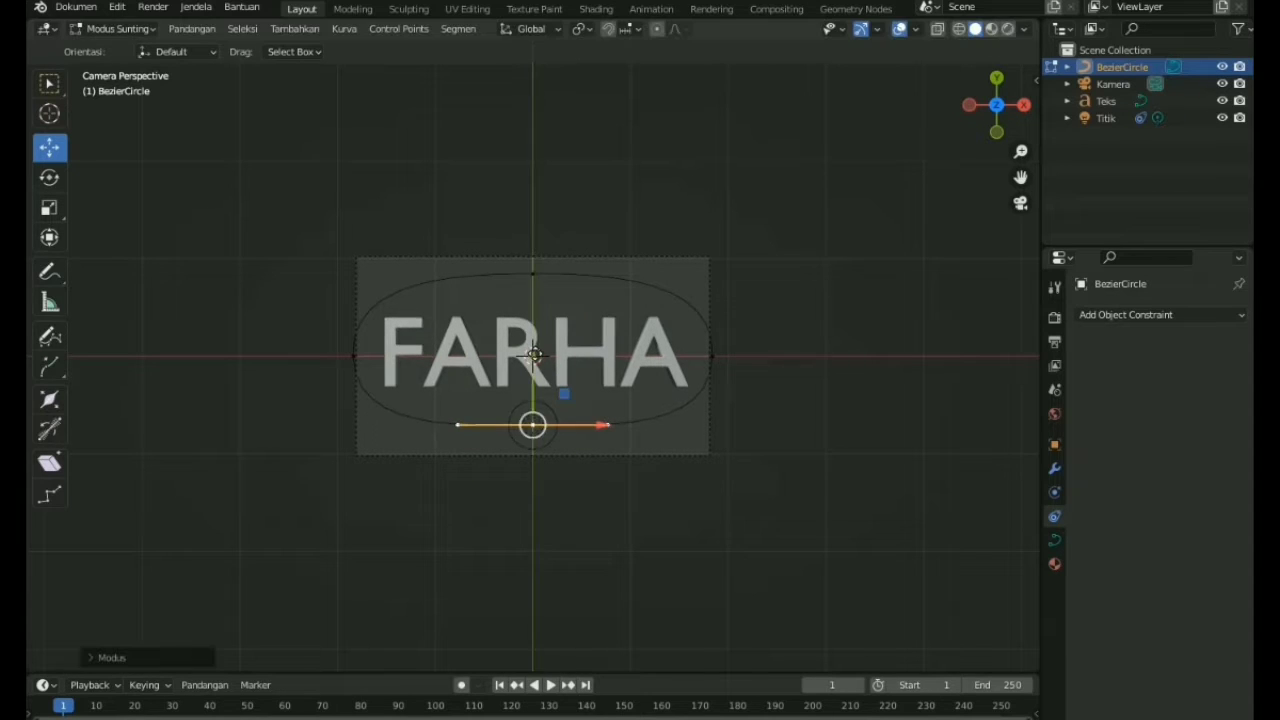
key("Tab")
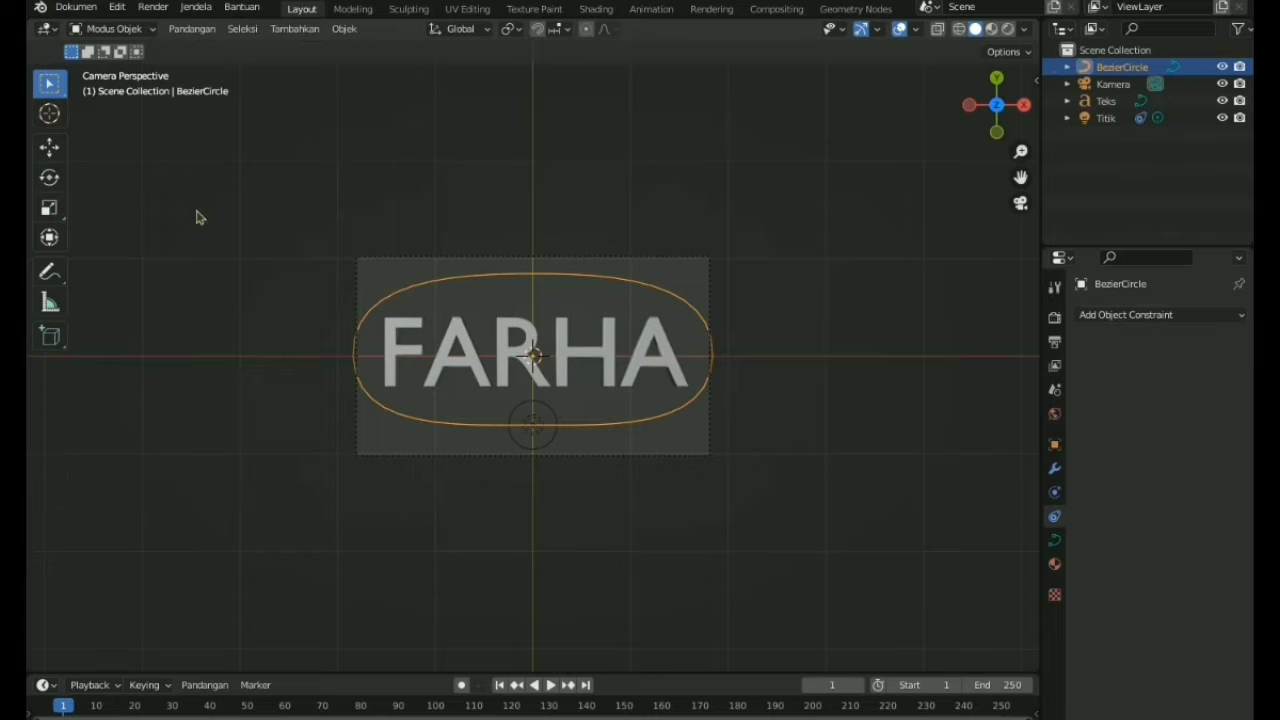
Check the oval path in perspective, return to the camera view and scale the oval down slightly to fit inside the frame
middle_click_drag(397, 403, 380, 277)
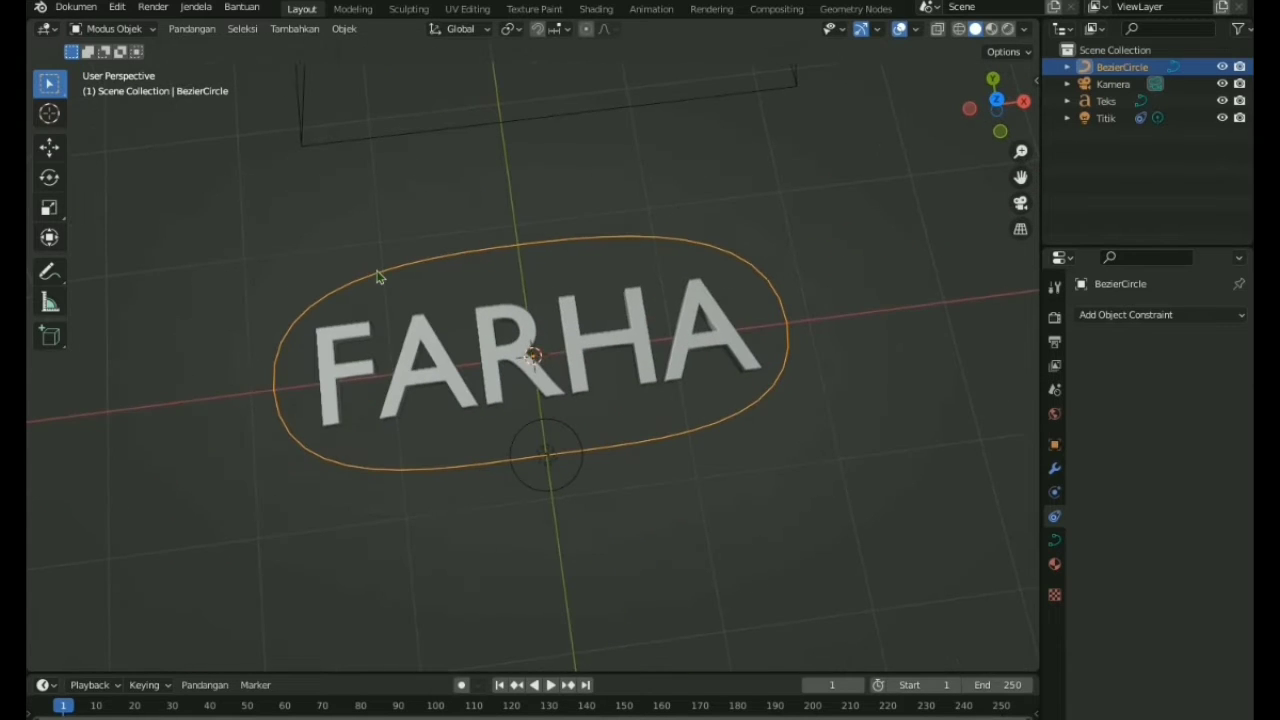
left_click(191, 28)
mouse_move(200, 198)
left_click(420, 229)
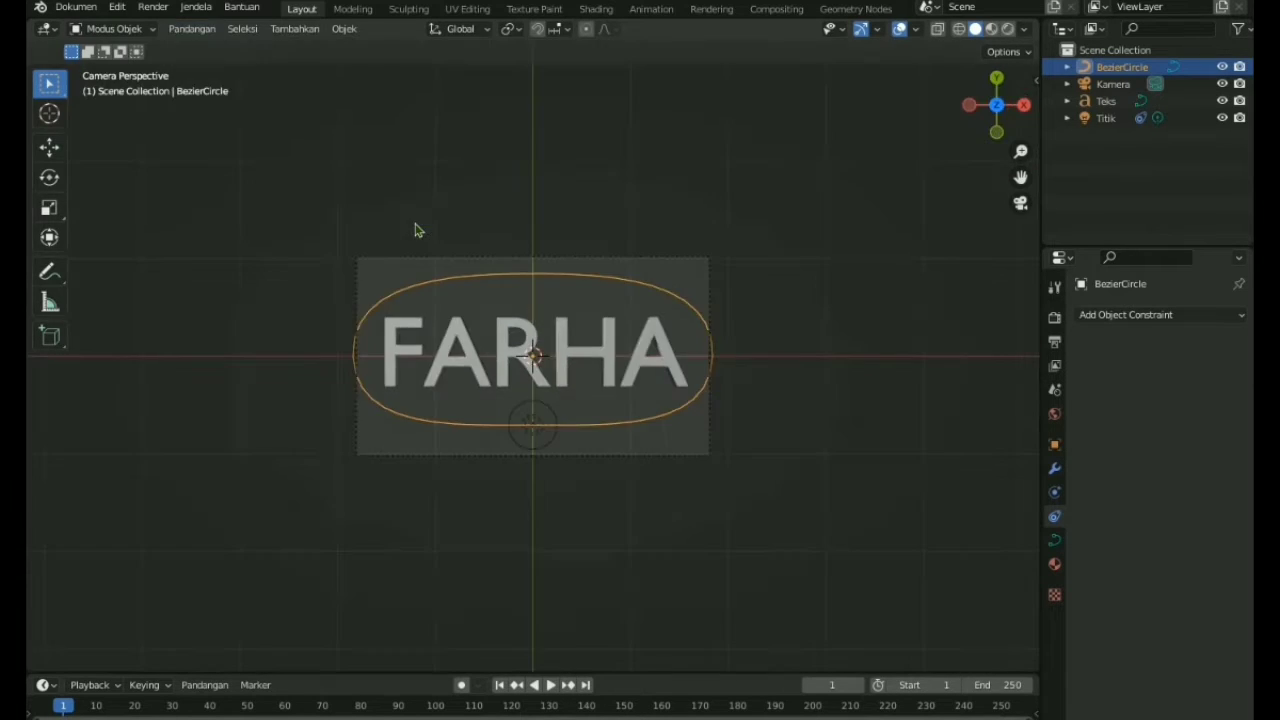
key("s")
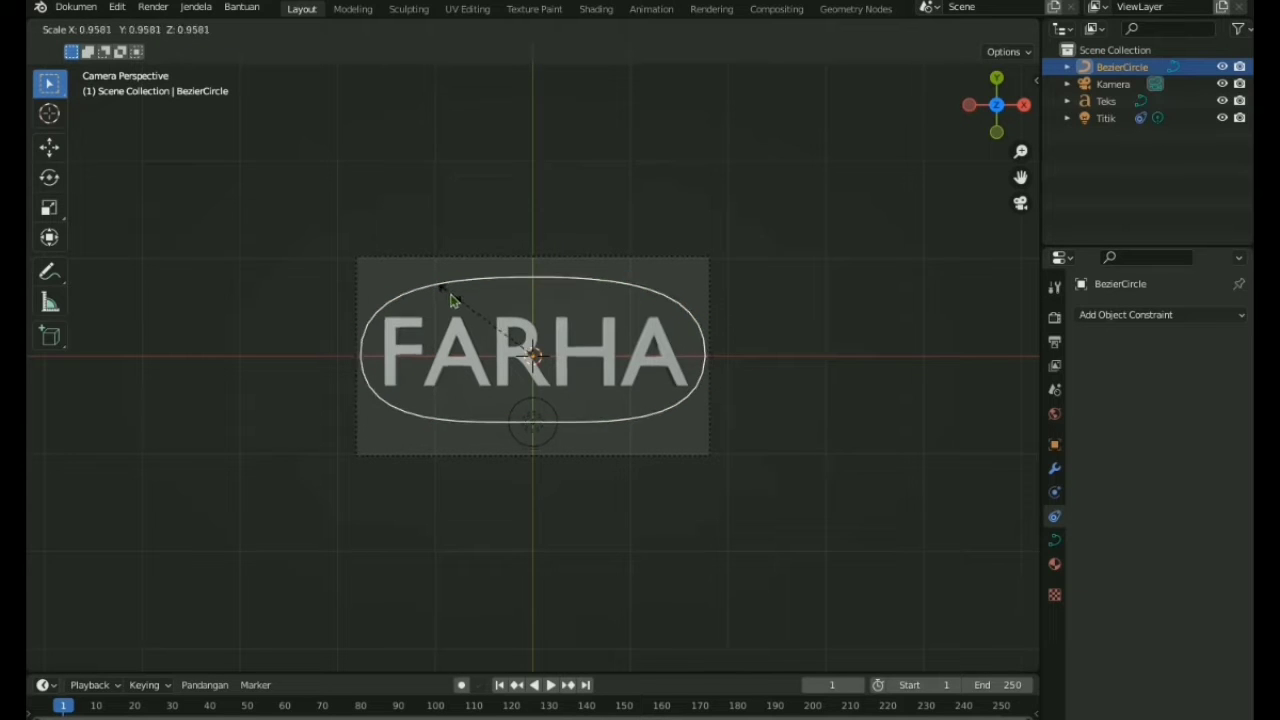
left_click(451, 298)
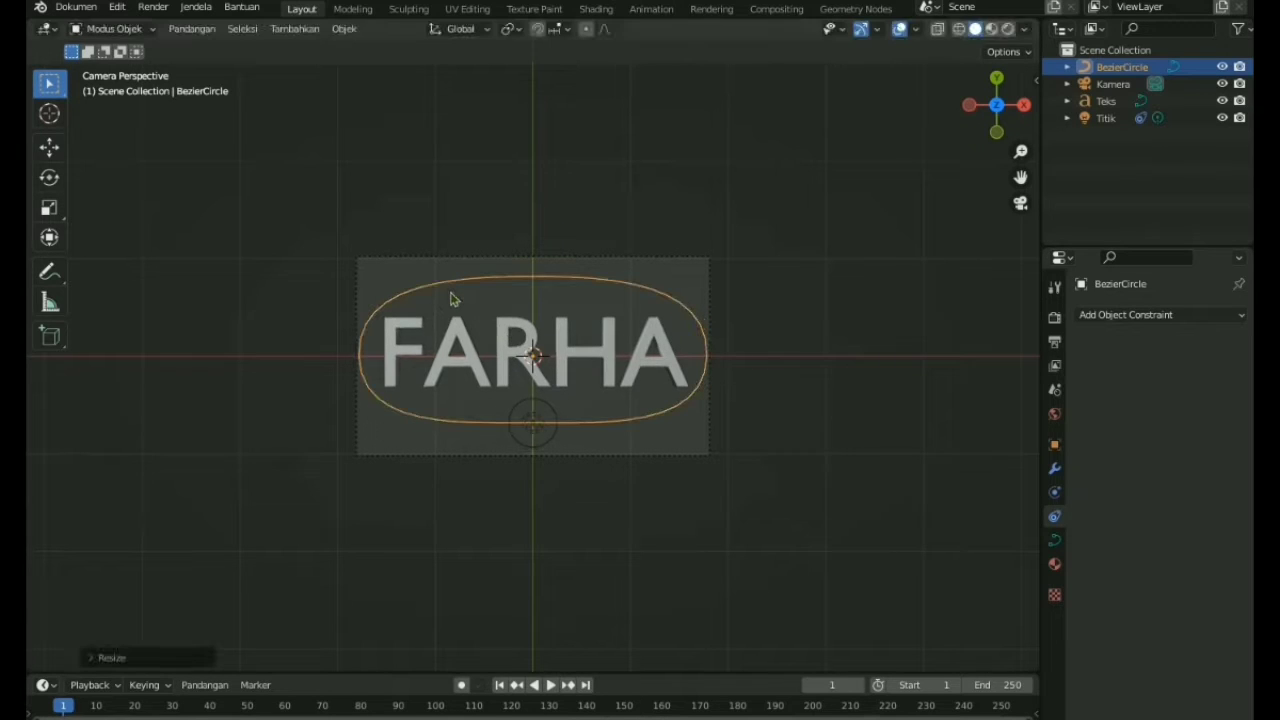
Select the text in the camera view and open the file chooser for its regular font
left_click(530, 428)
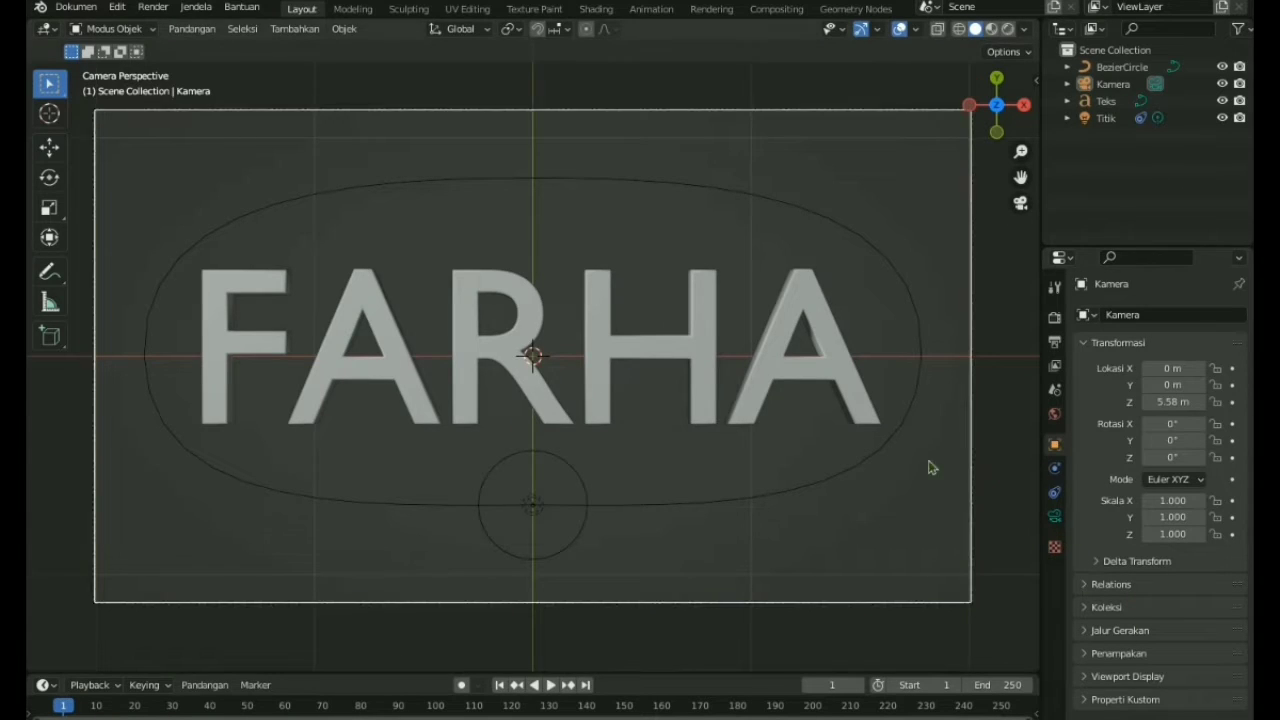
left_click(855, 415)
left_click(1055, 541)
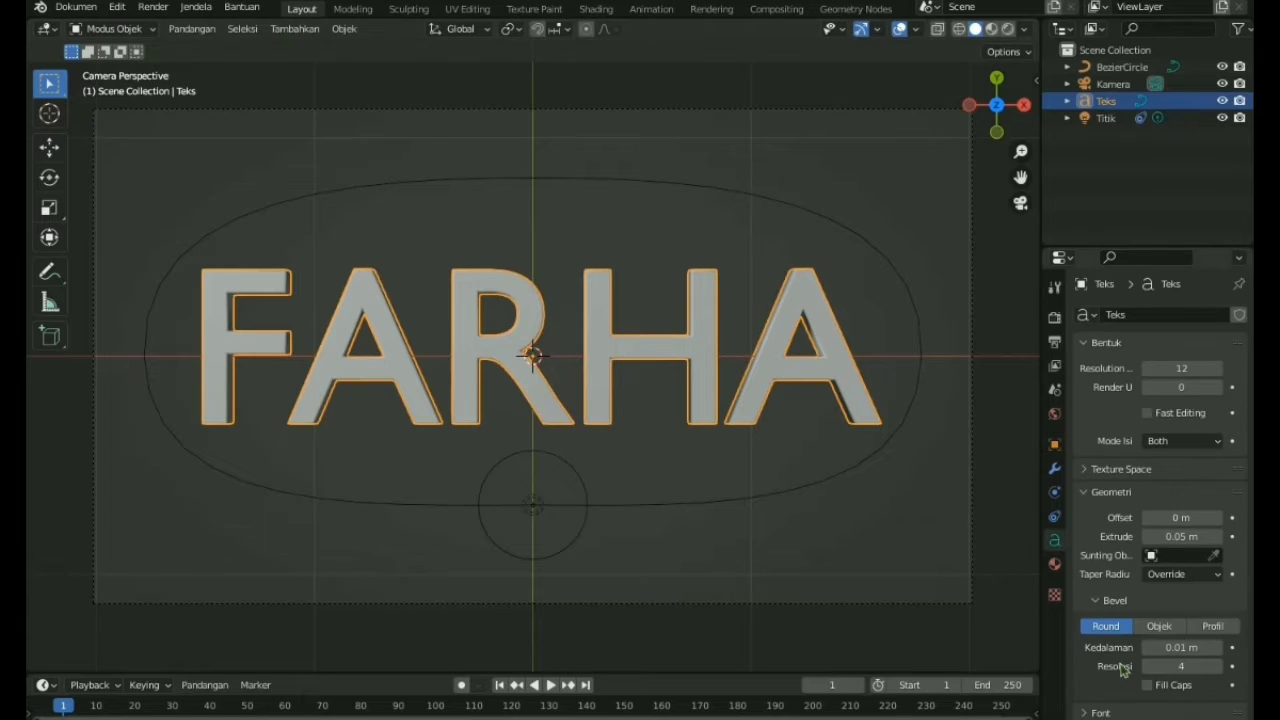
scroll(1122, 670, "down", 2)
scroll(1128, 675, "down", 5)
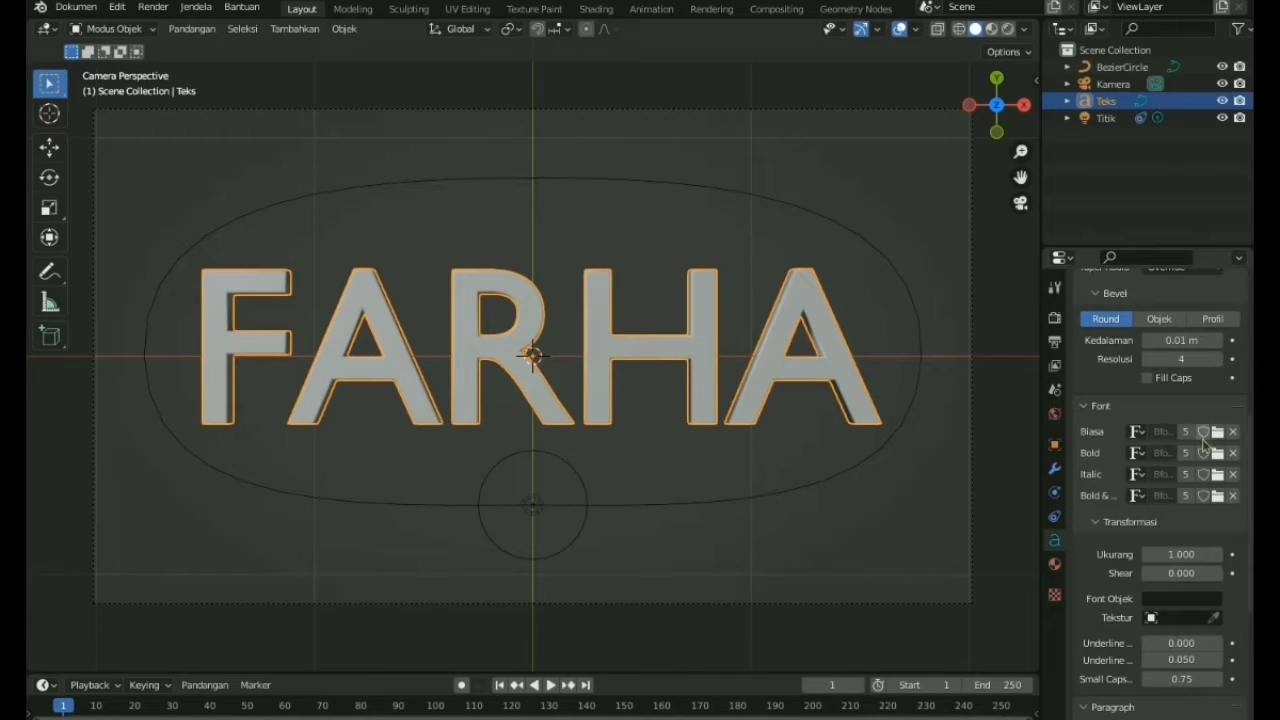
left_click(1217, 432)
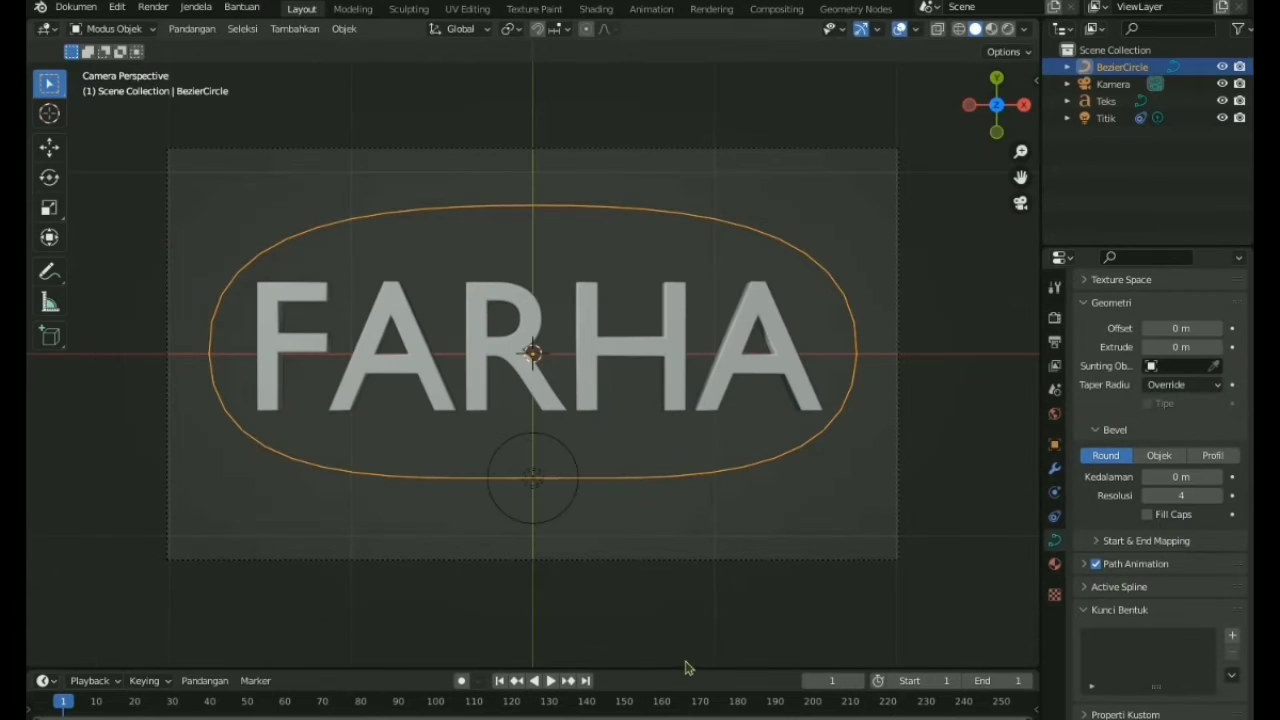
Enlarge the timeline area and set the animation's end frame to 120
left_click_drag(681, 625, 707, 475)
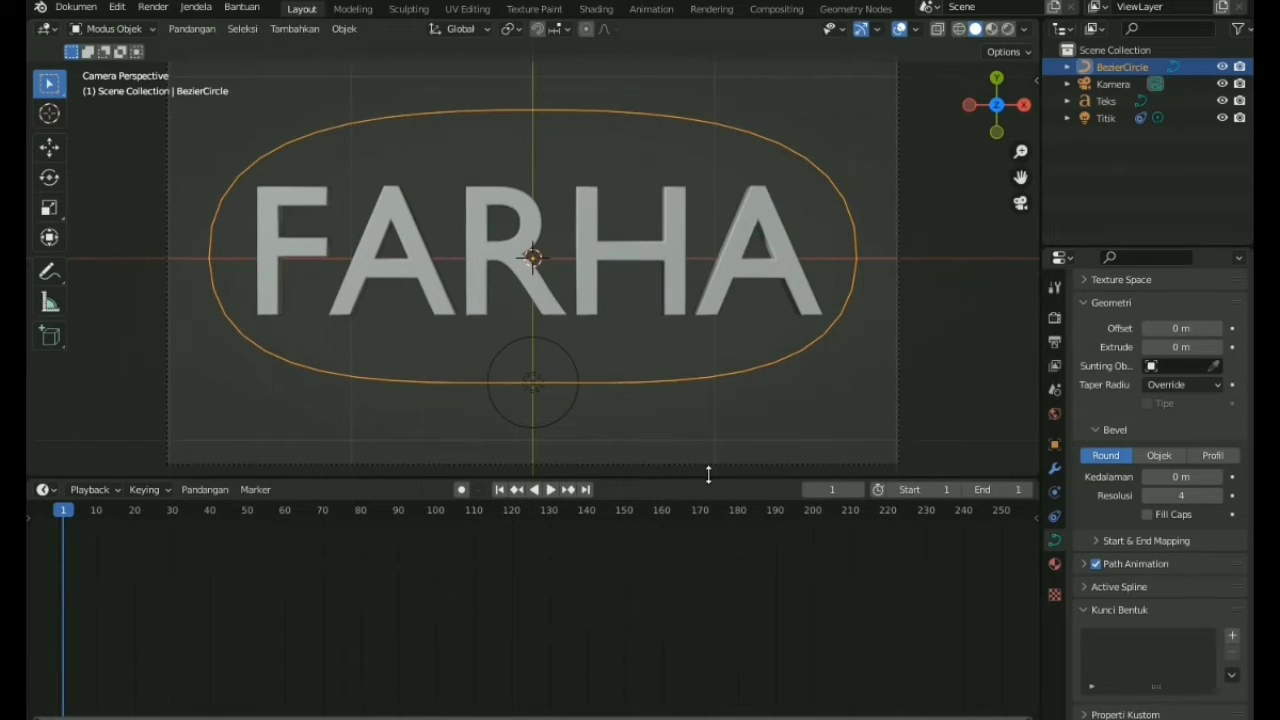
left_click(1002, 489)
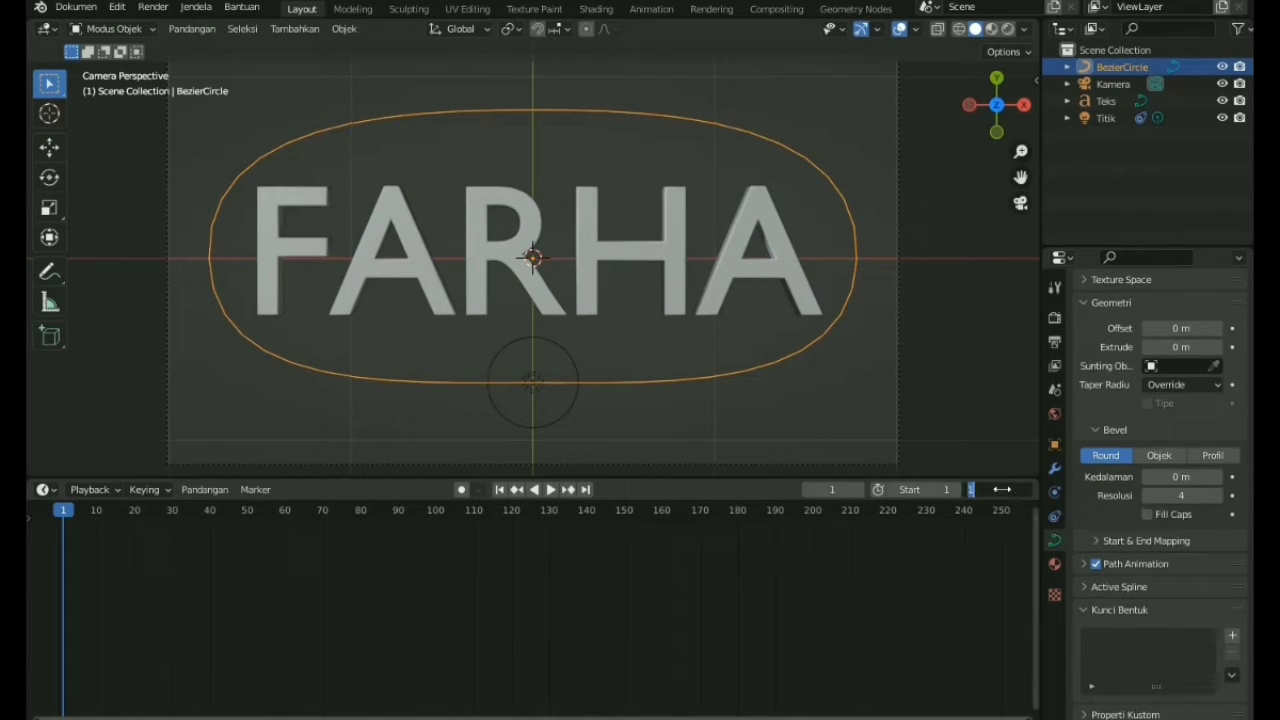
key("BackSpace")
type("120")
key("Tab")
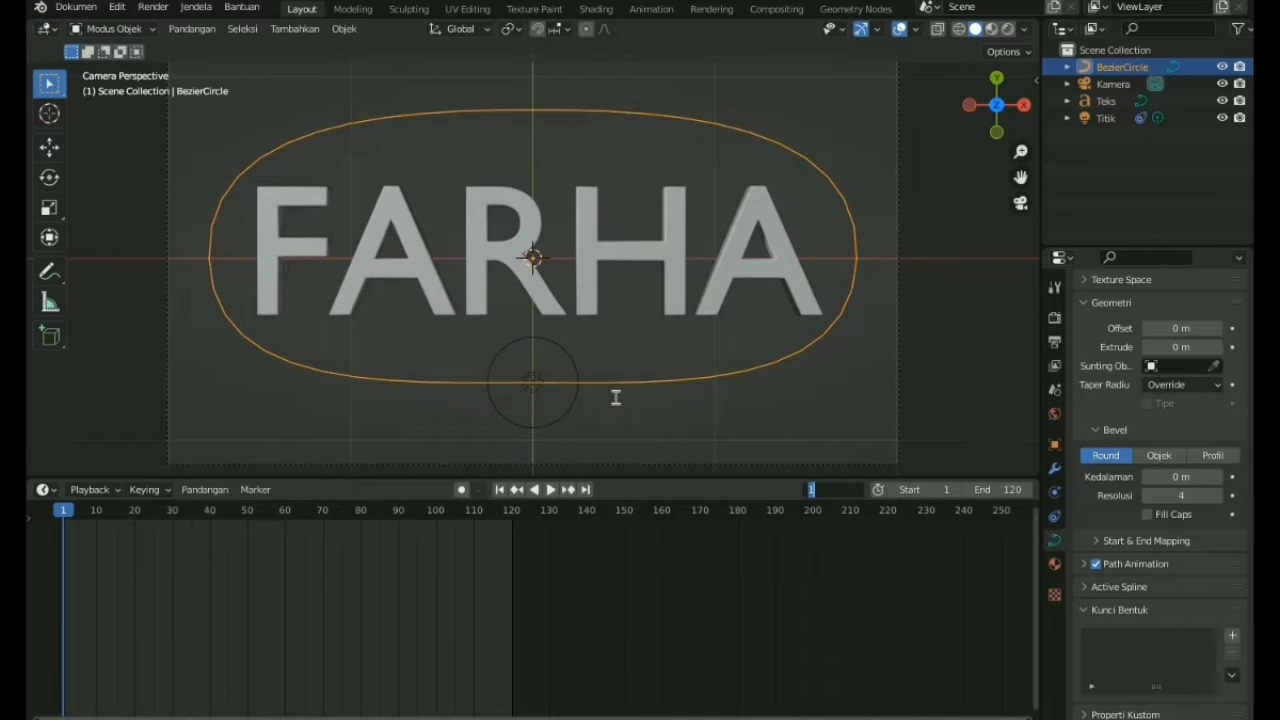
Select the point light and keyframe its Follow Path constraint offset at 0 on frame 1
left_click(537, 381)
left_click(535, 384)
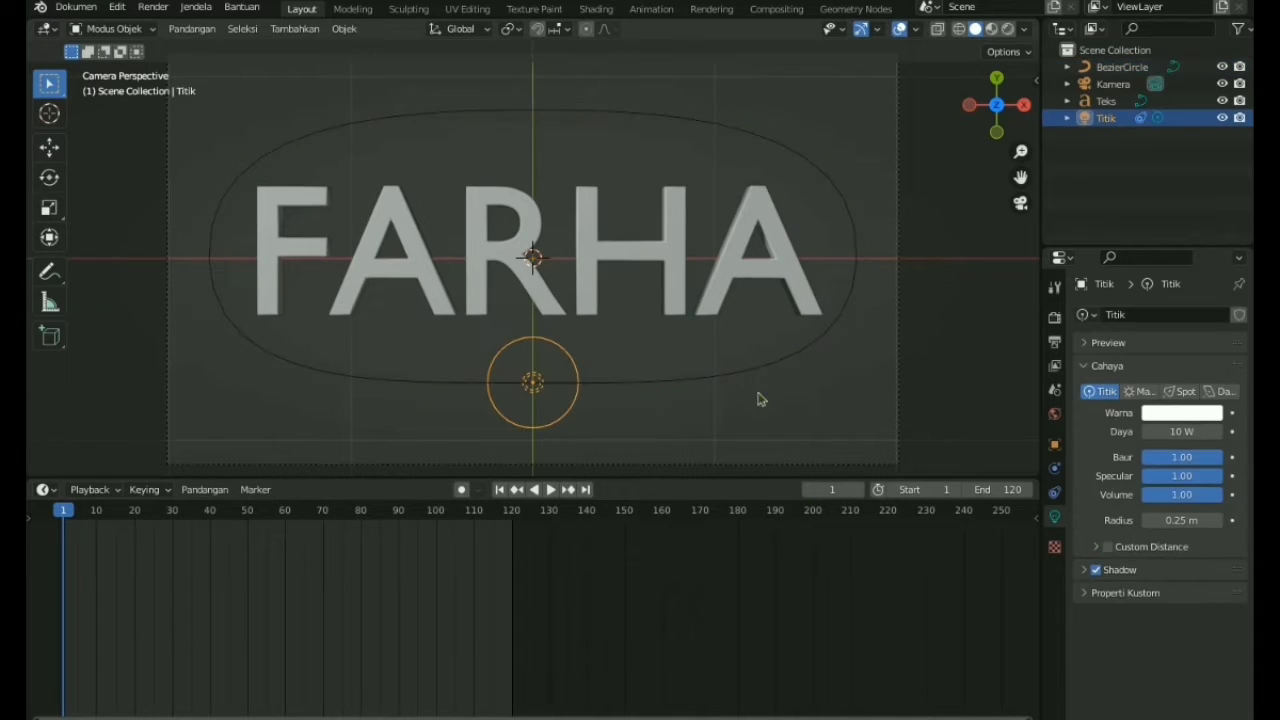
left_click(1055, 492)
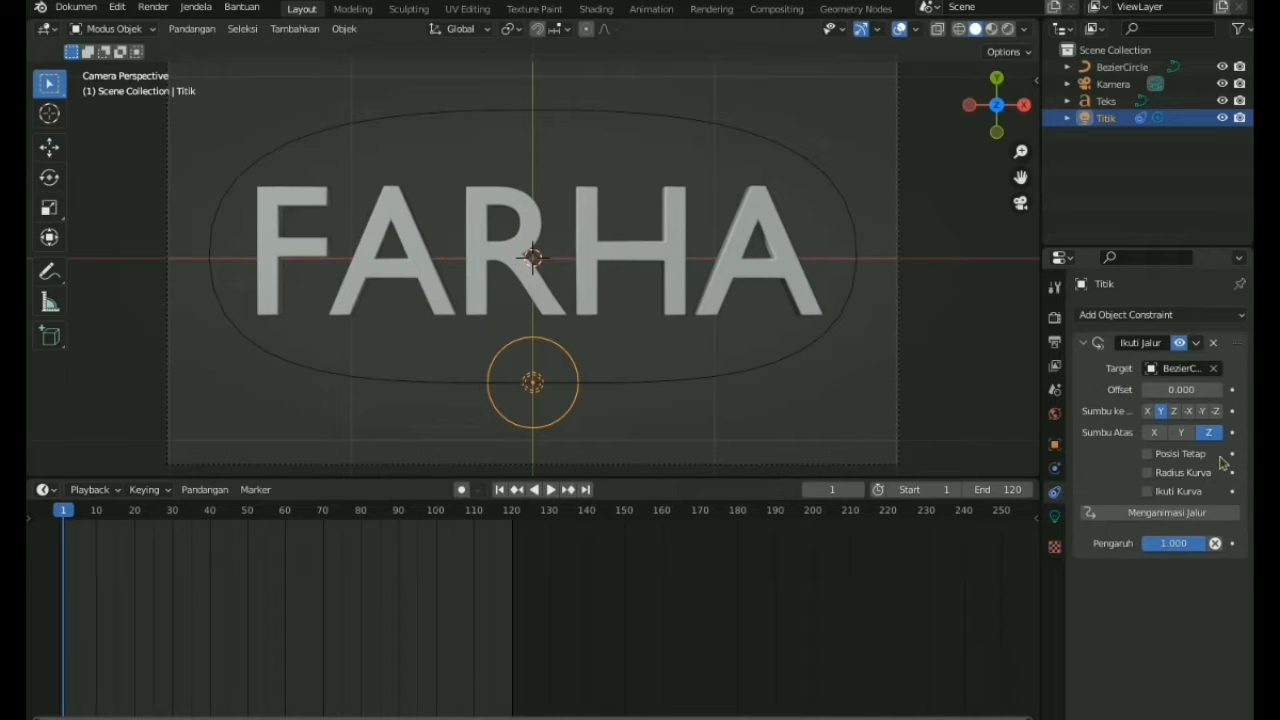
right_click(1190, 390)
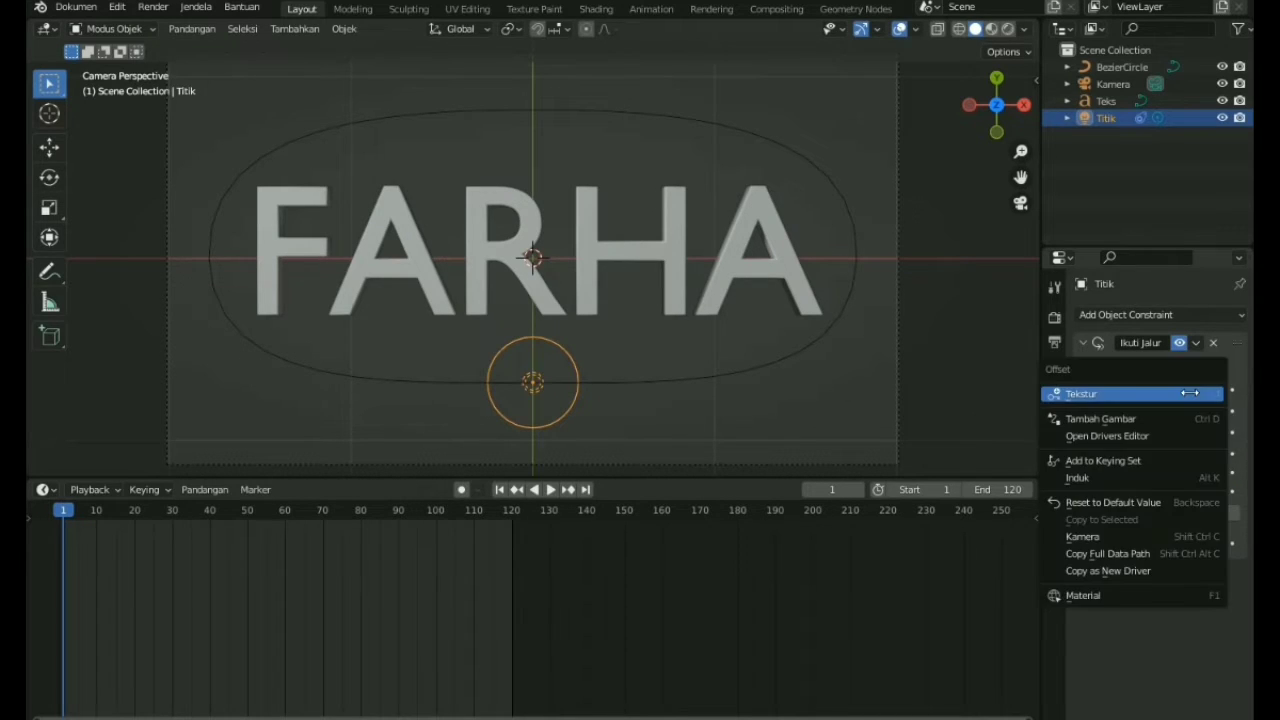
left_click(1133, 395)
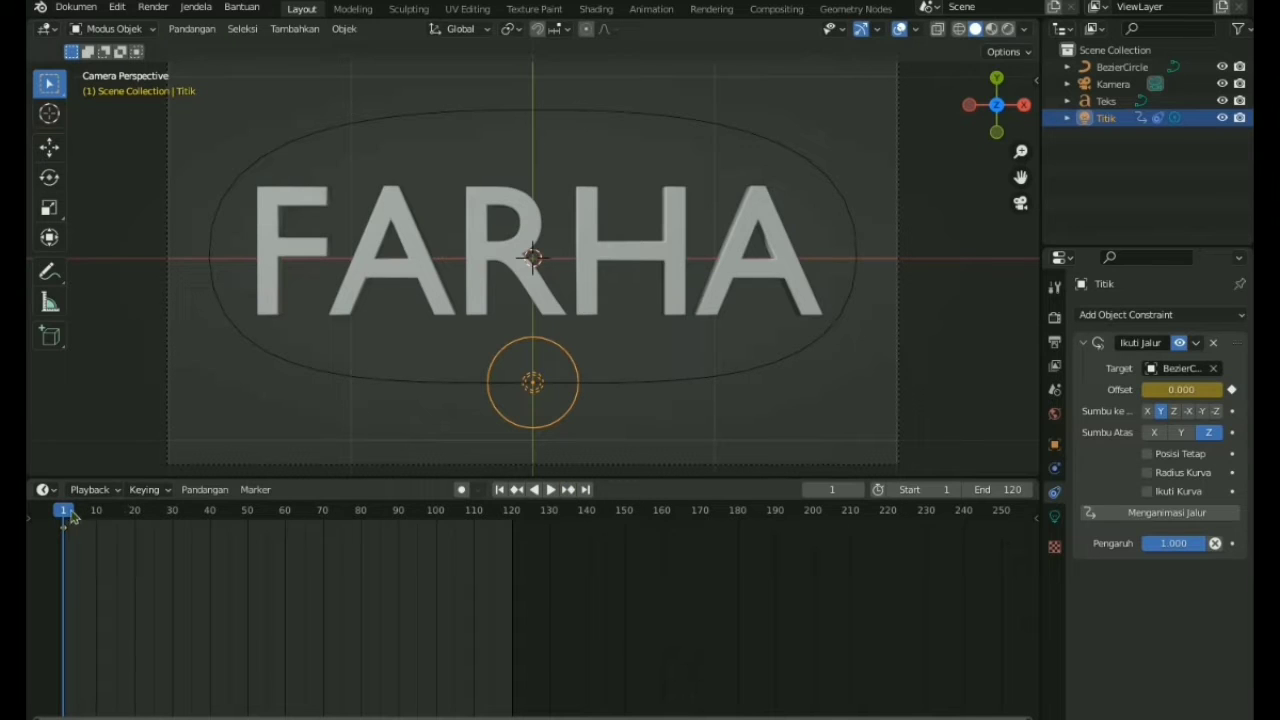
Scrub through the animation and set the current frame to 120 with playback stopped
left_click_drag(68, 518, 214, 518)
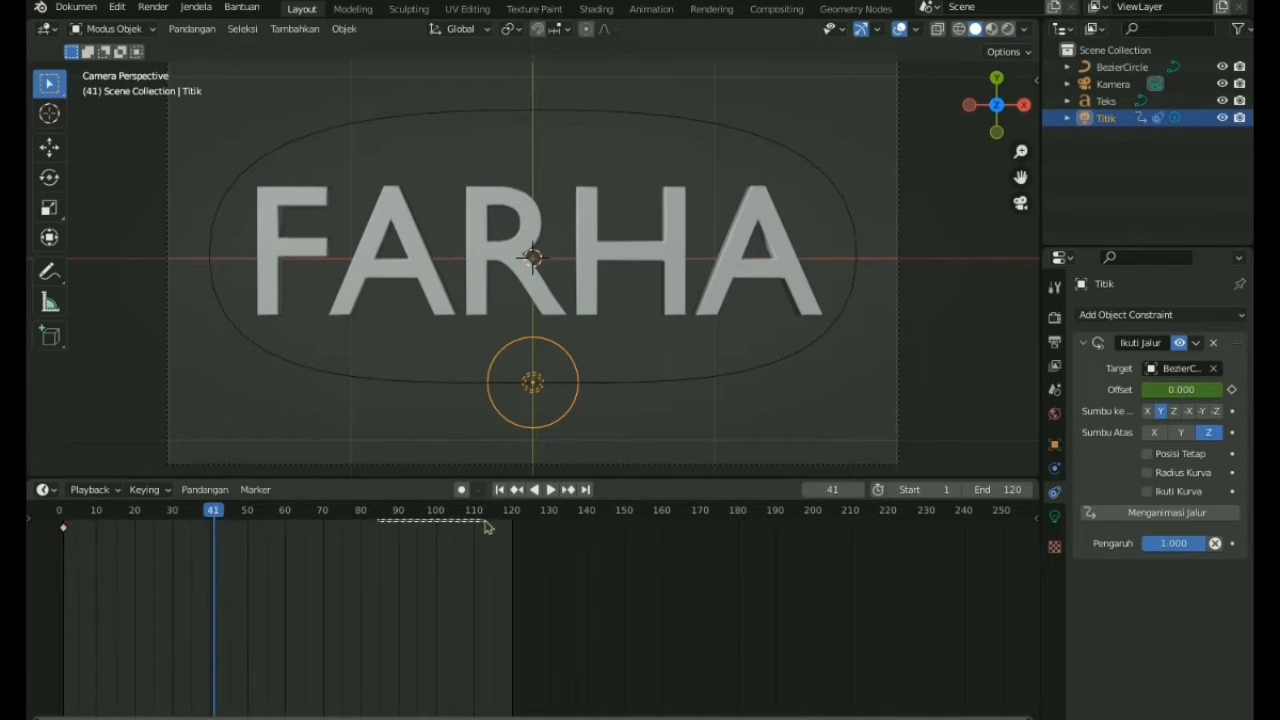
left_click(550, 489)
left_click(550, 489)
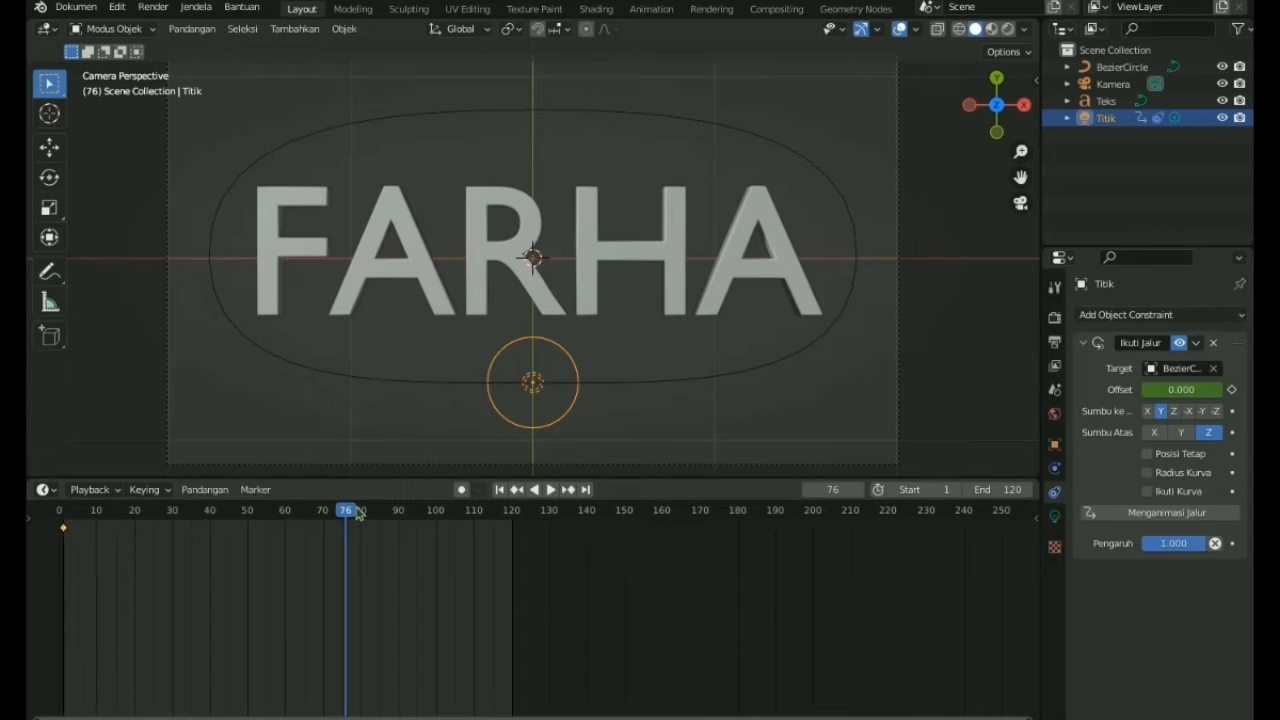
key("space")
left_click_drag(516, 532, 516, 530)
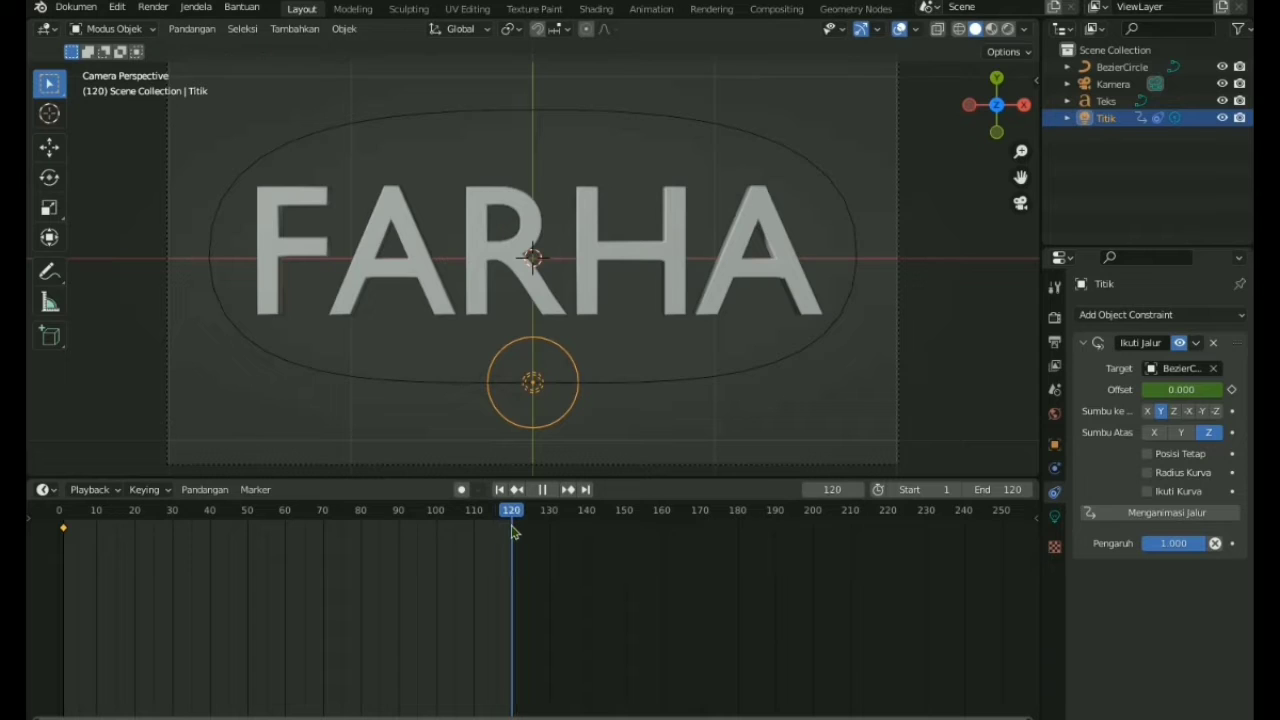
key("space")
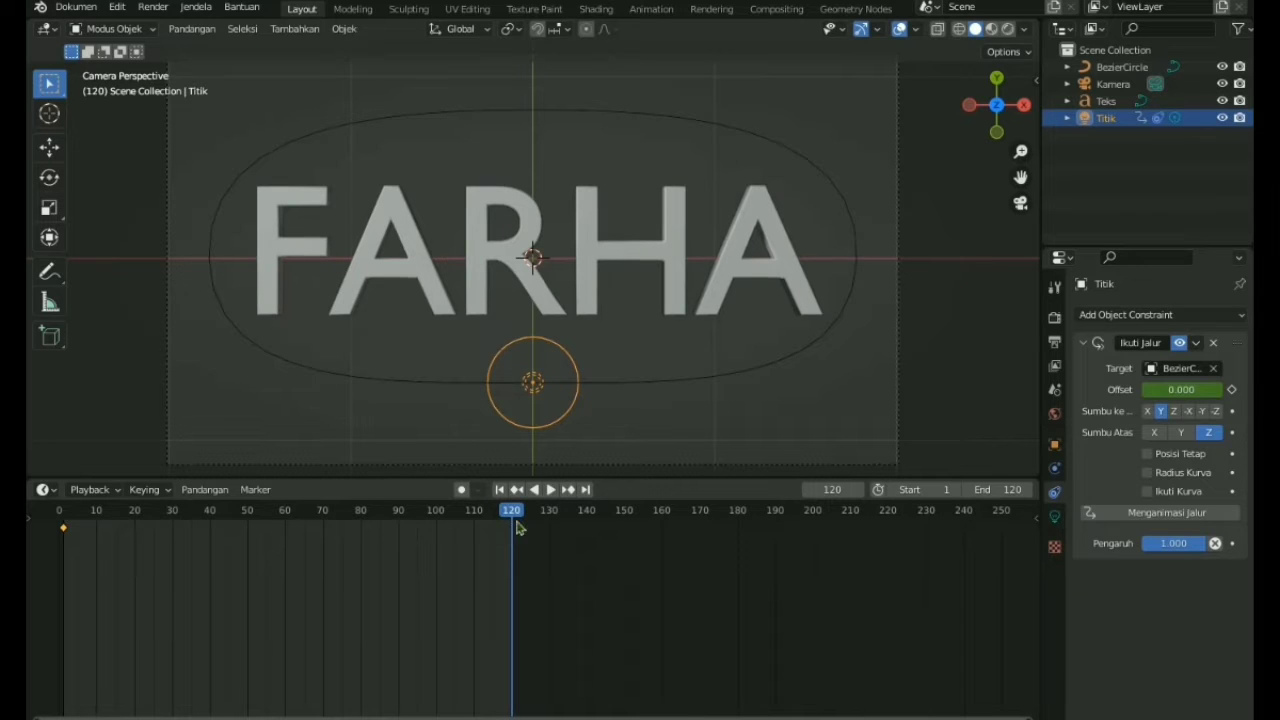
Set the light's Follow Path offset to 100 and insert a keyframe for it on frame 120
left_click(1176, 390)
key("BackSpace")
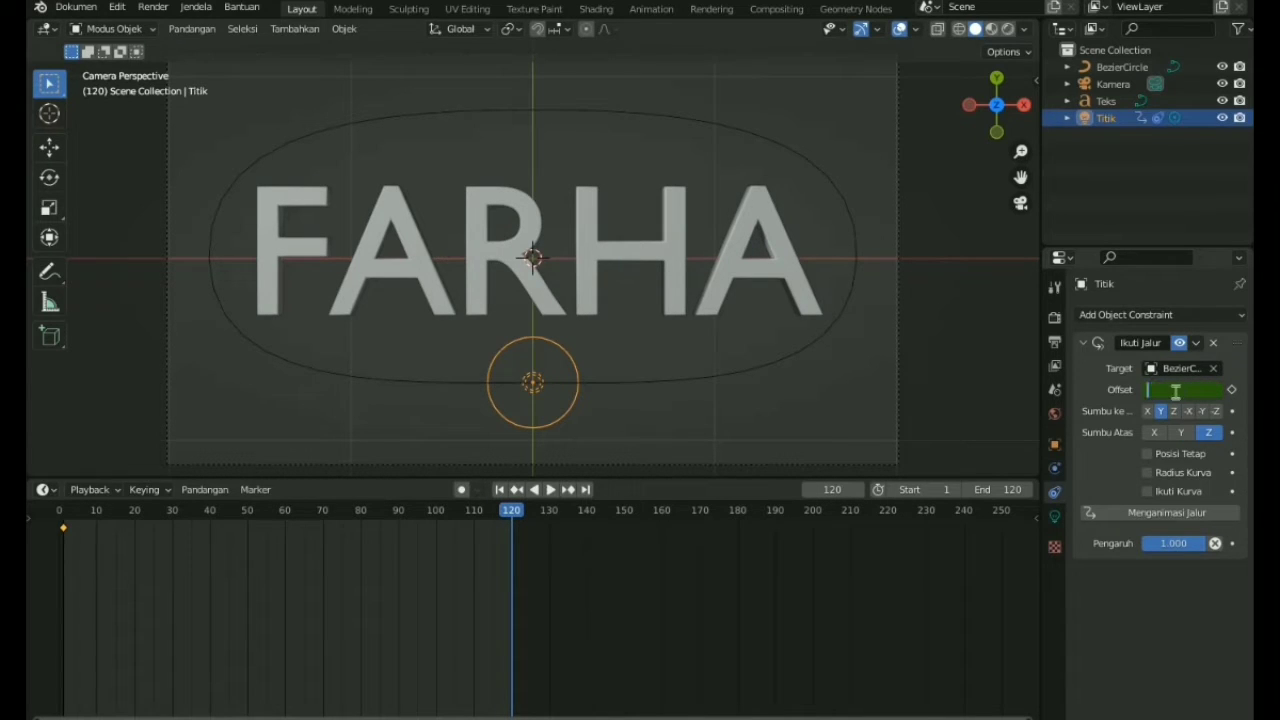
type("100")
key("Tab")
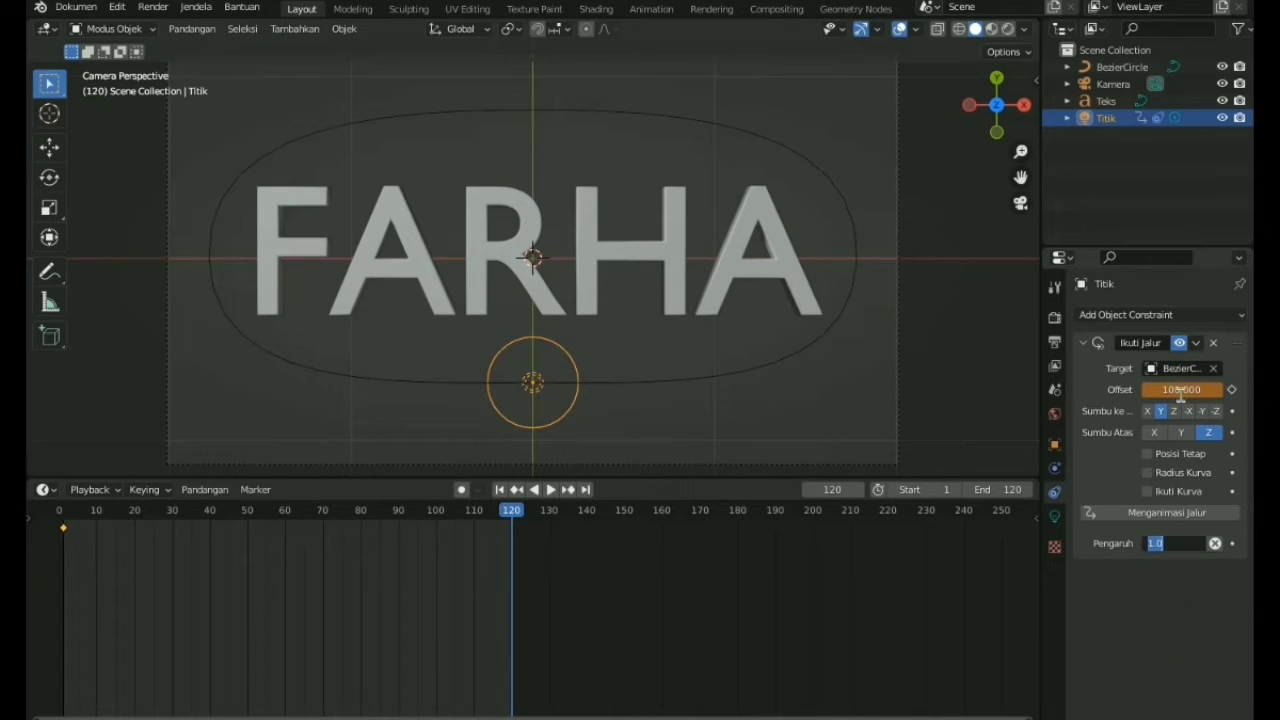
left_click(1181, 390)
right_click(1181, 390)
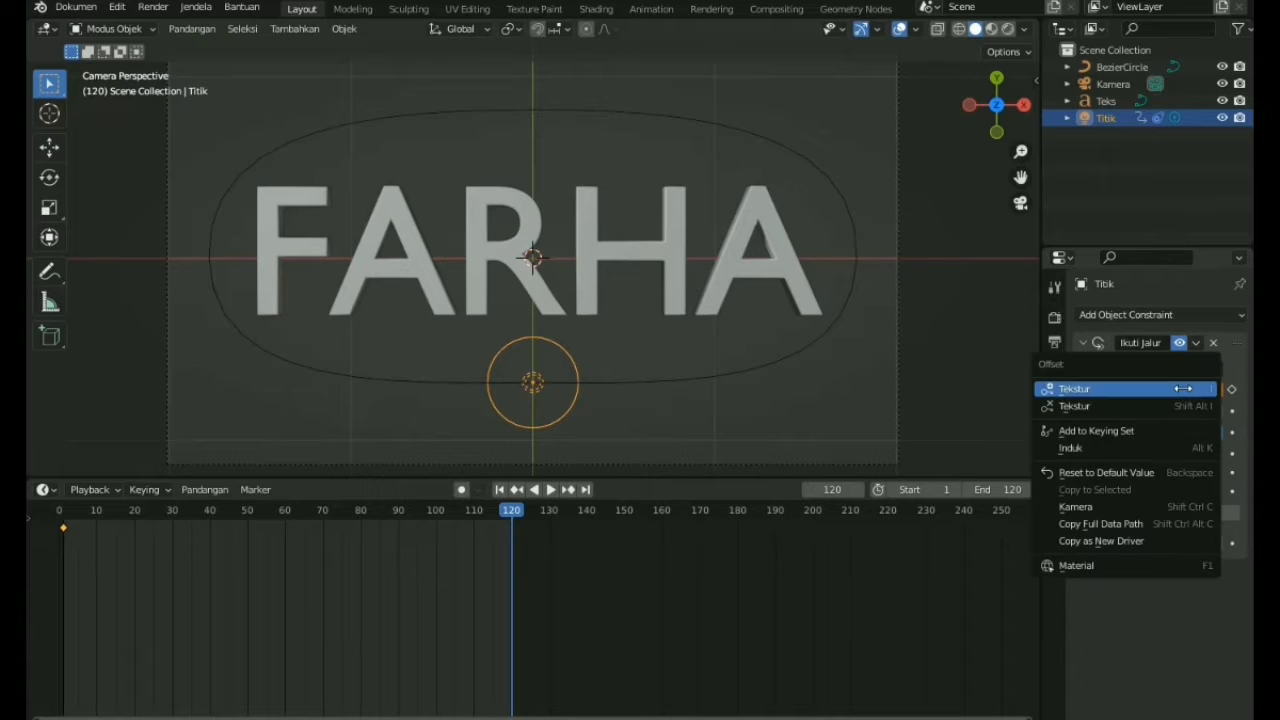
left_click(1181, 390)
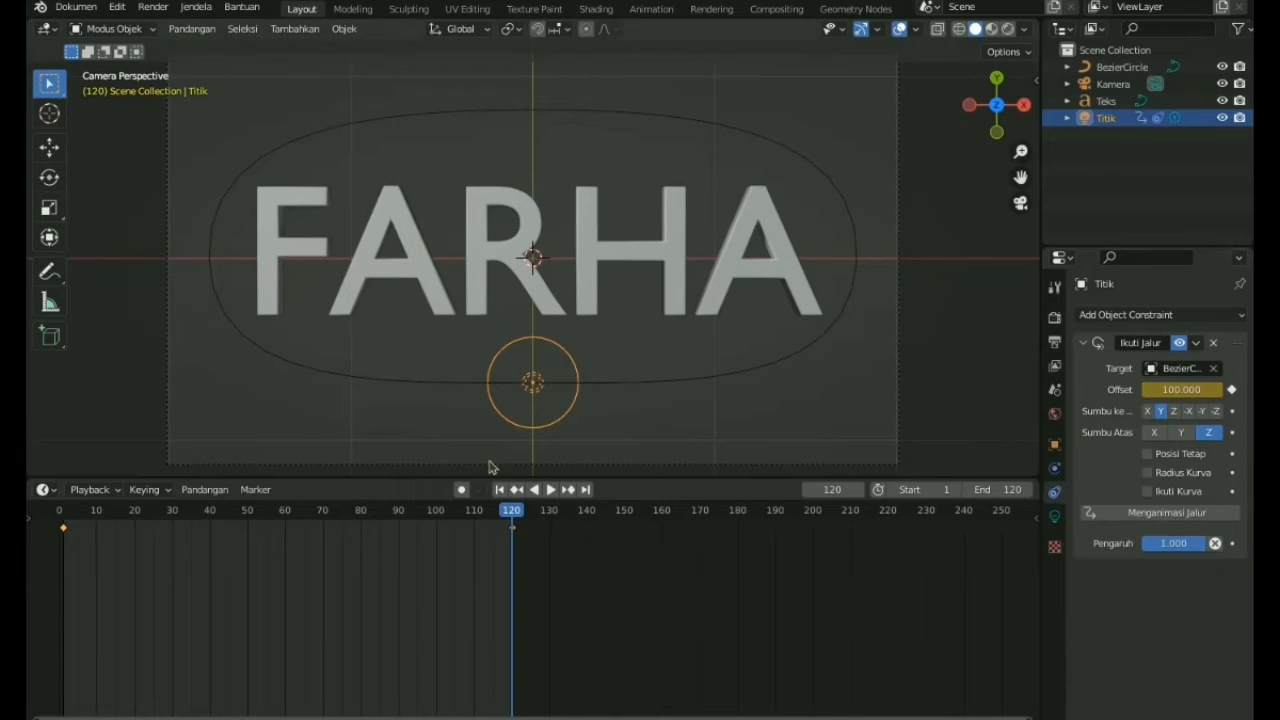
Play back the light's motion, switch the viewport to Rendered shading and preview the lit animation with nothing selected
left_click(548, 490)
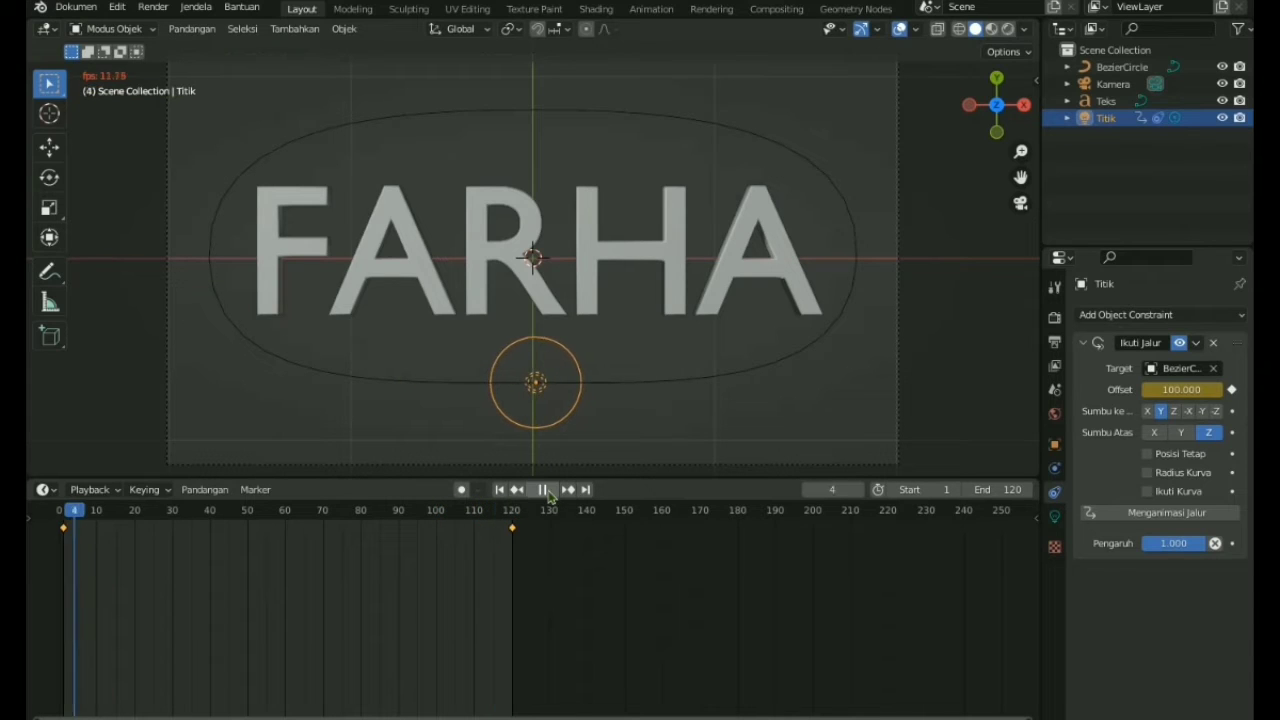
left_click(545, 490)
key("z")
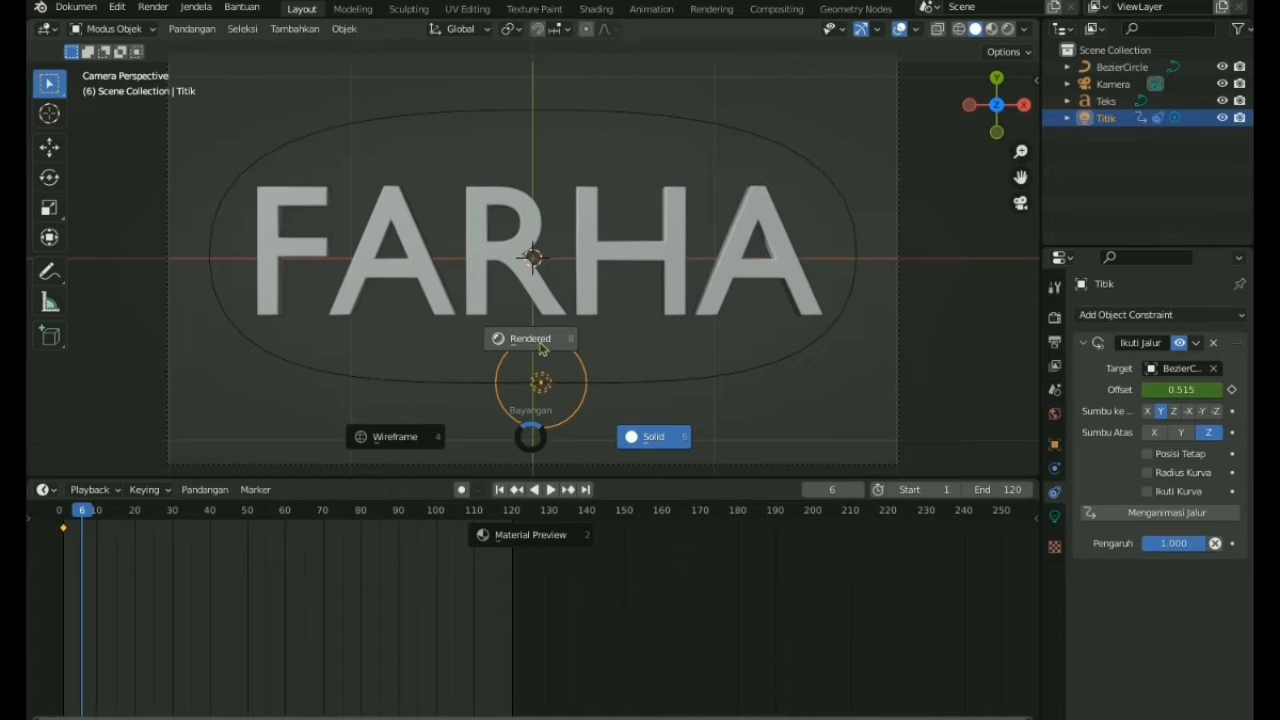
key("8")
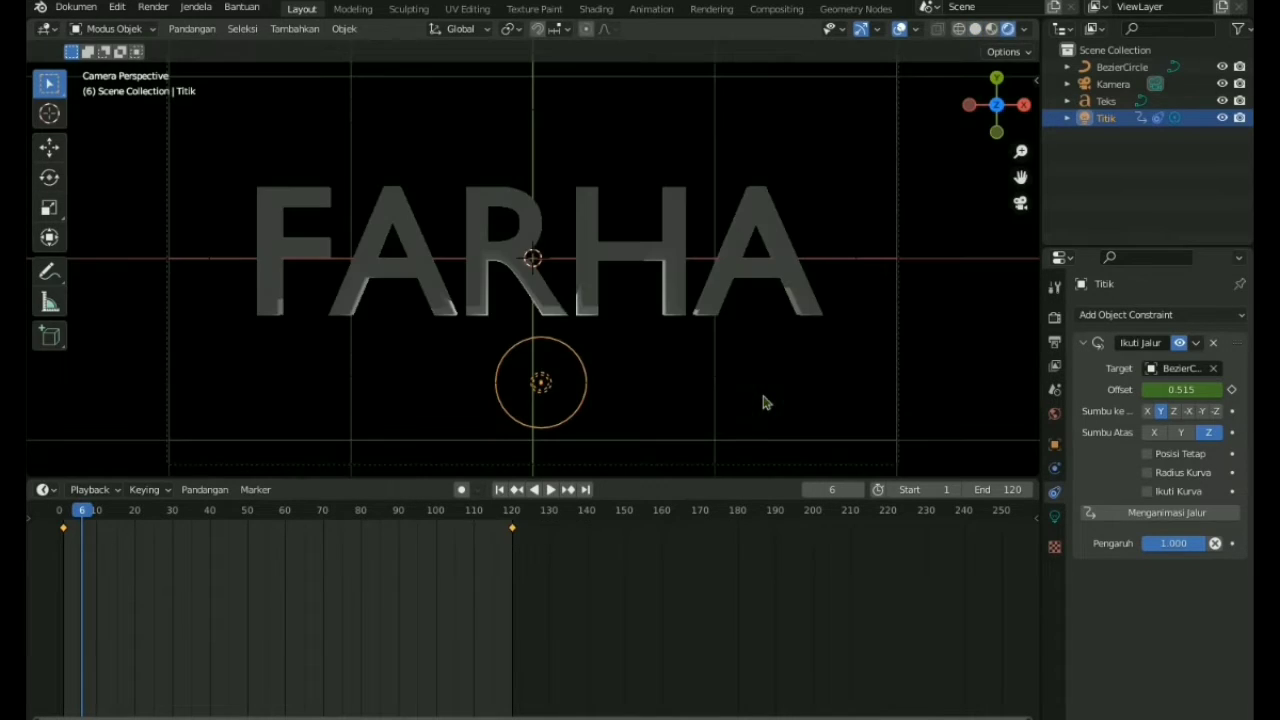
left_click(706, 429)
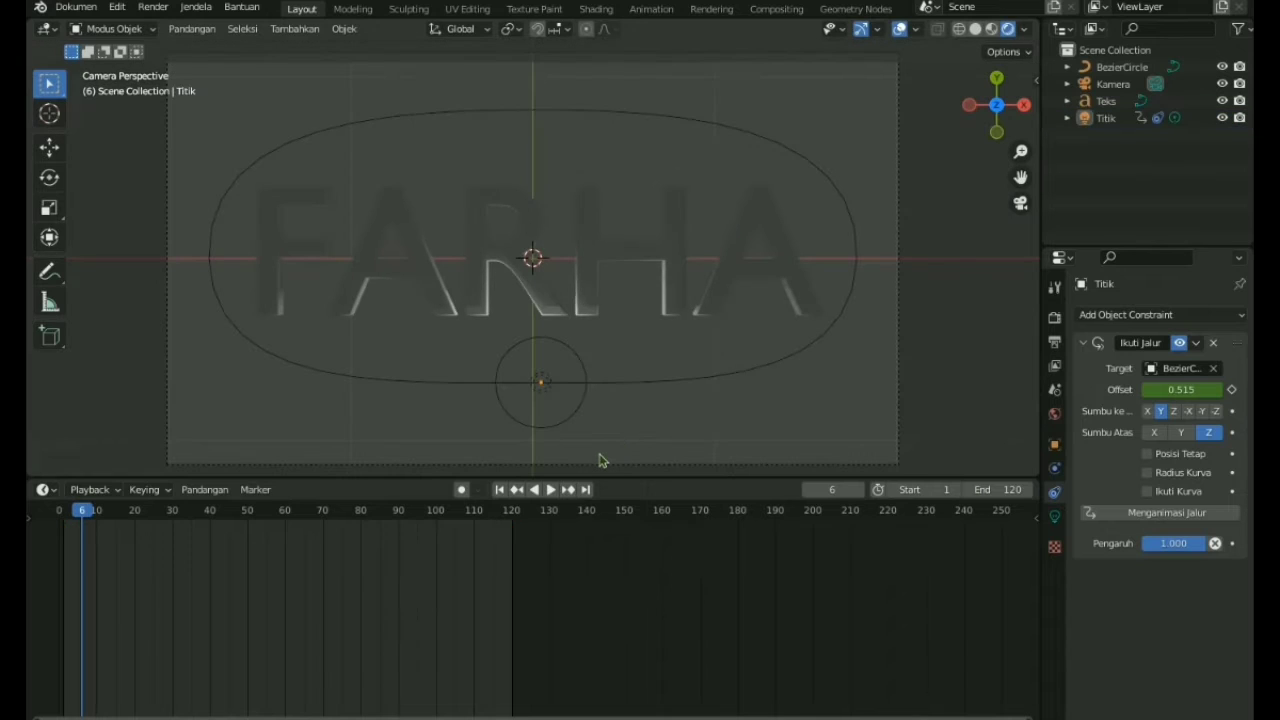
key("space")
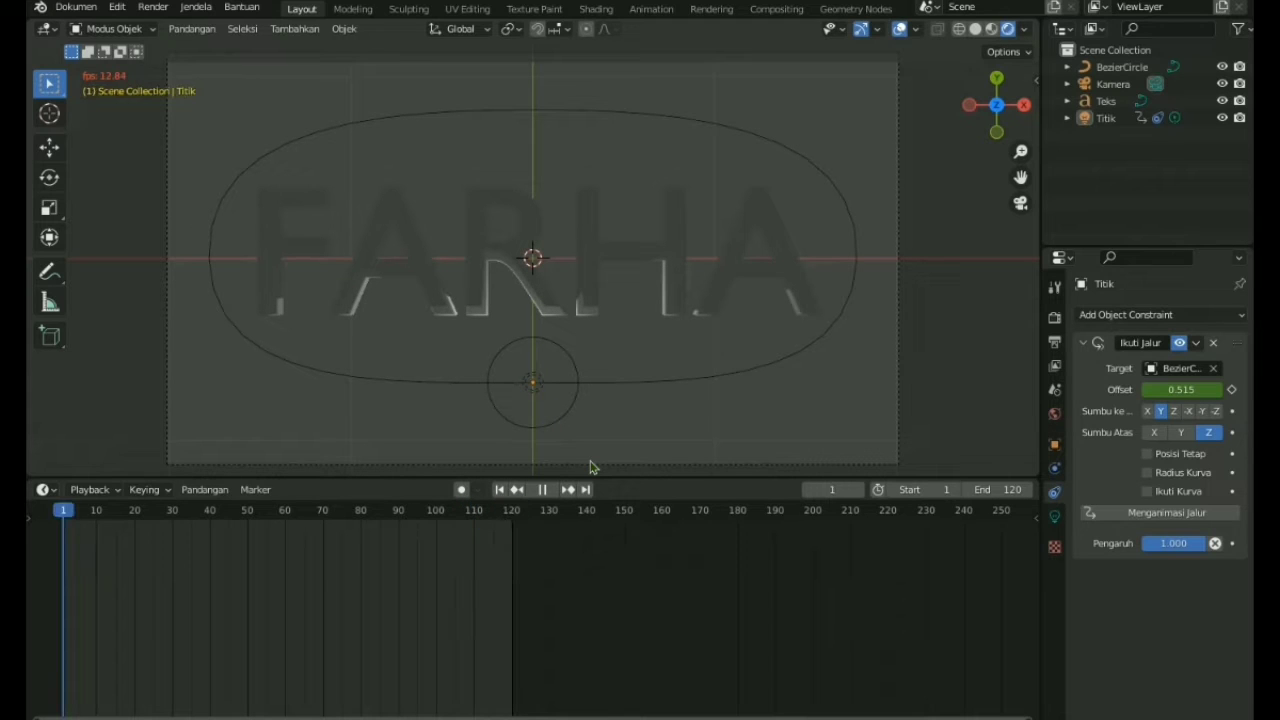
key("space")
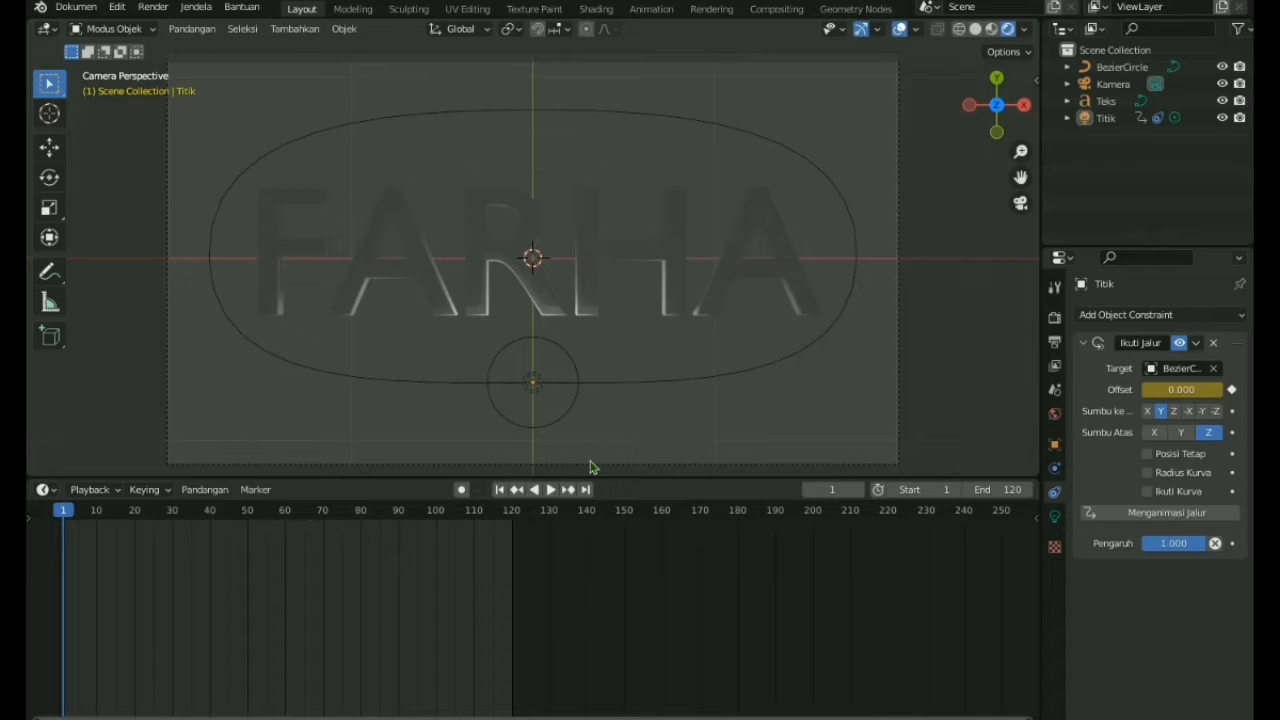
Try the Workbench render engine on the scene
left_click(1054, 317)
left_click(1202, 316)
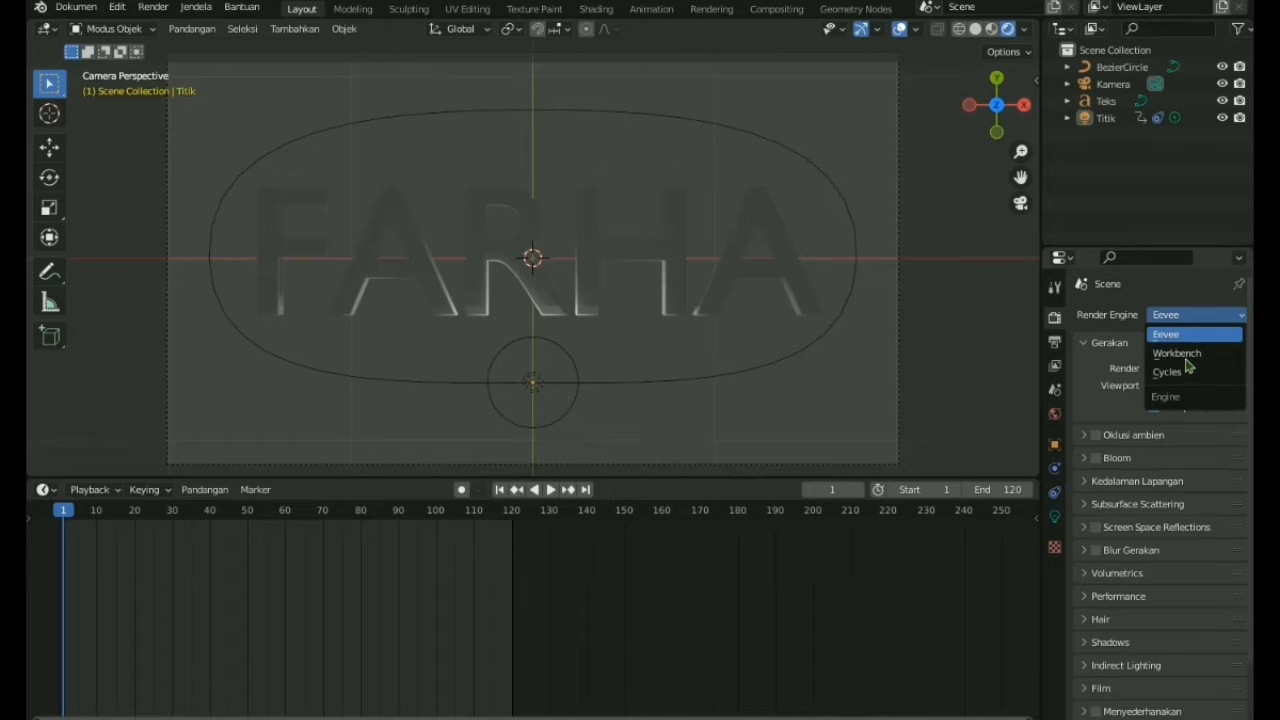
key("Escape")
left_click(1194, 316)
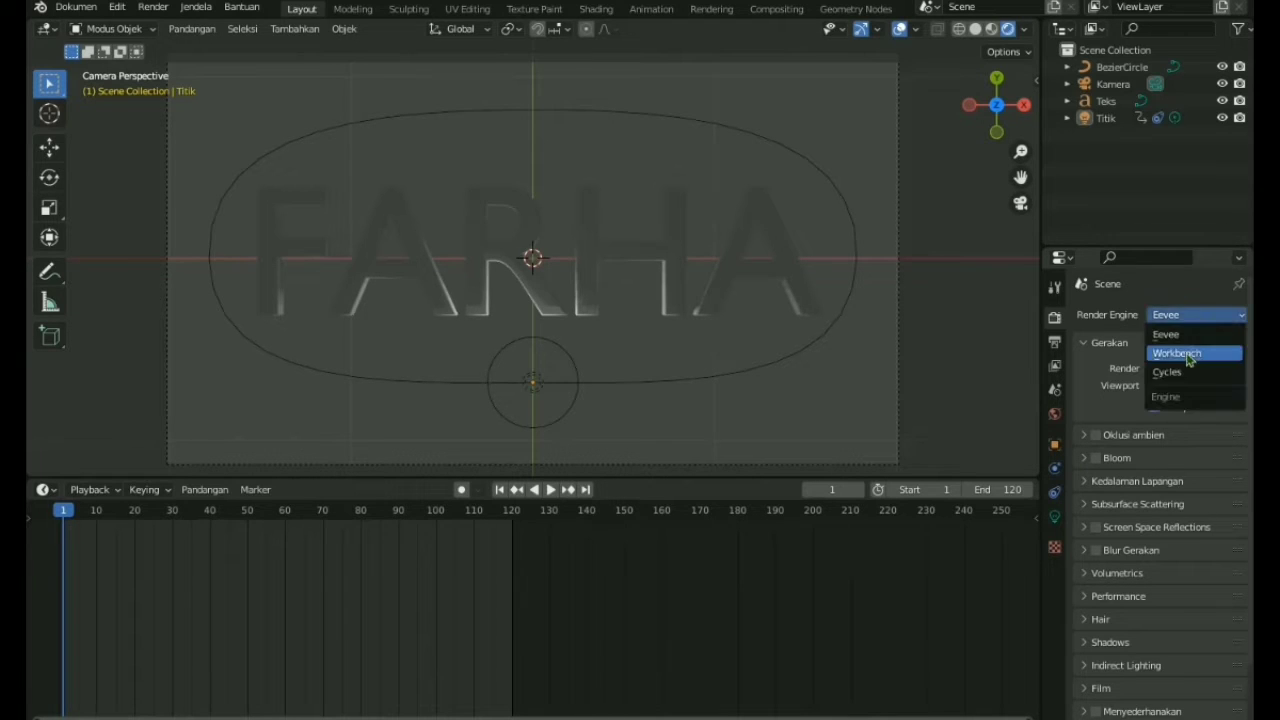
left_click(1189, 355)
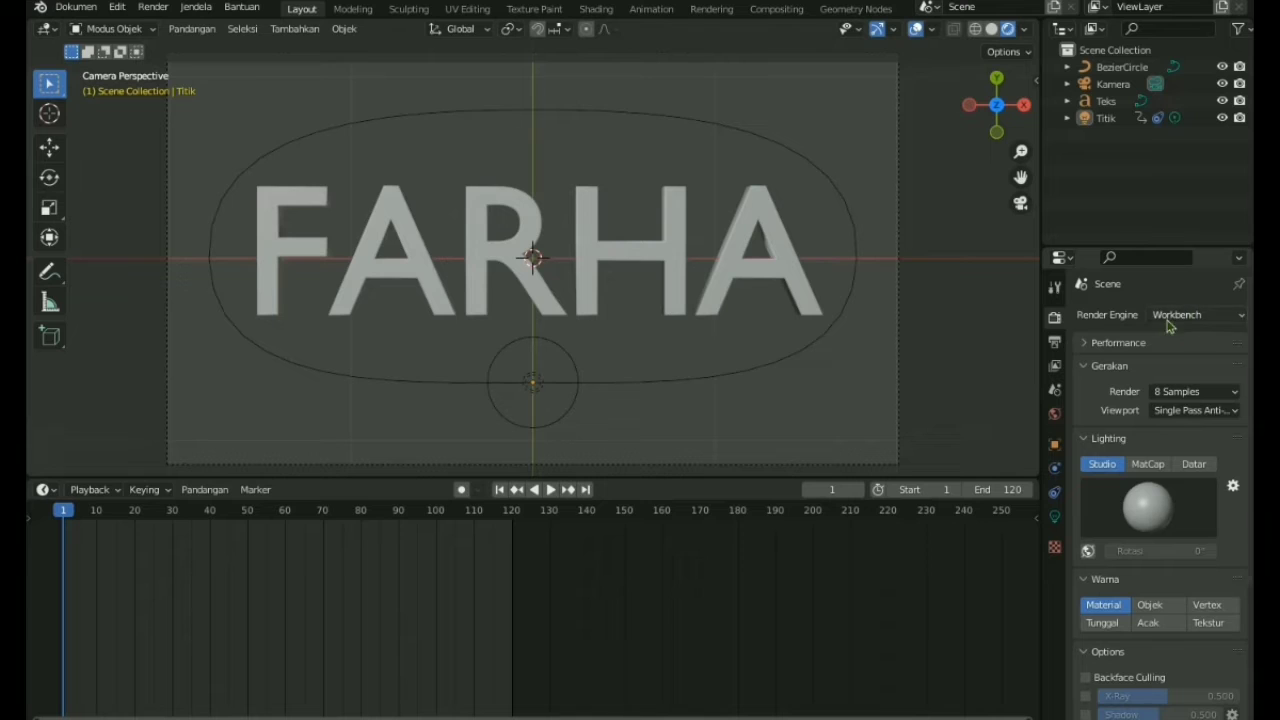
Try the Cycles render engine and play back part of the light animation with it
left_click(1170, 318)
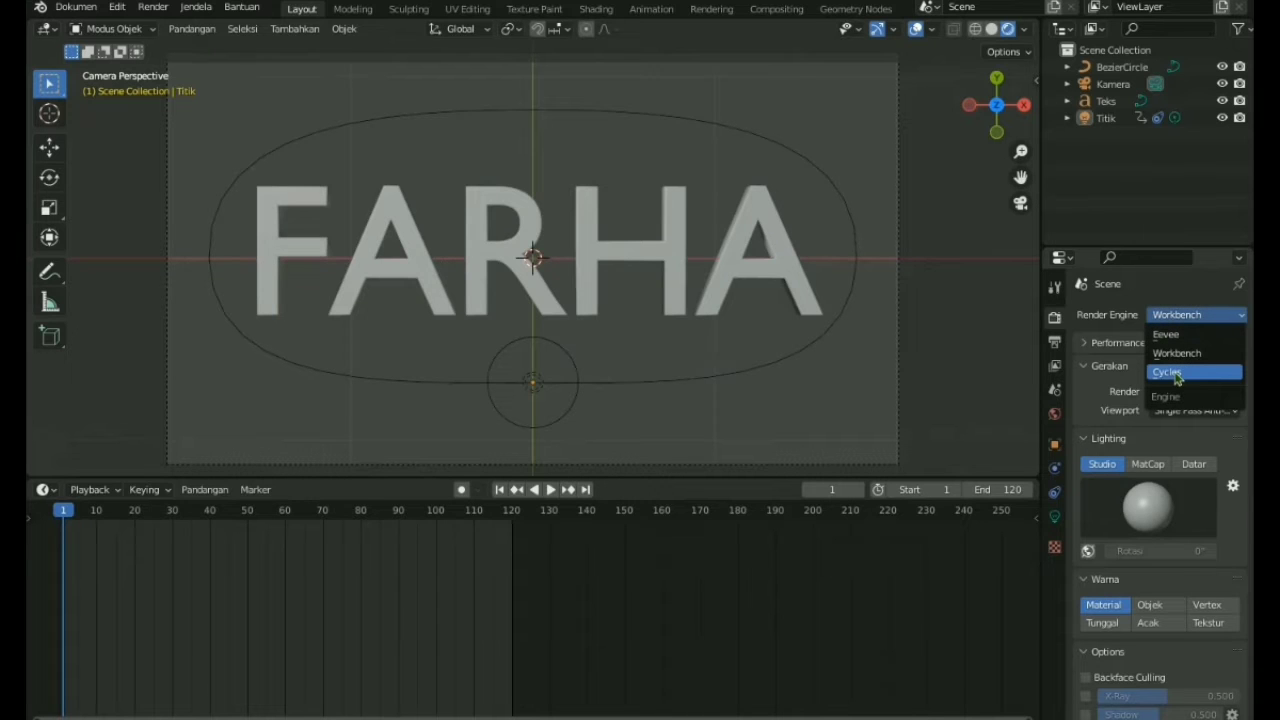
left_click(1177, 374)
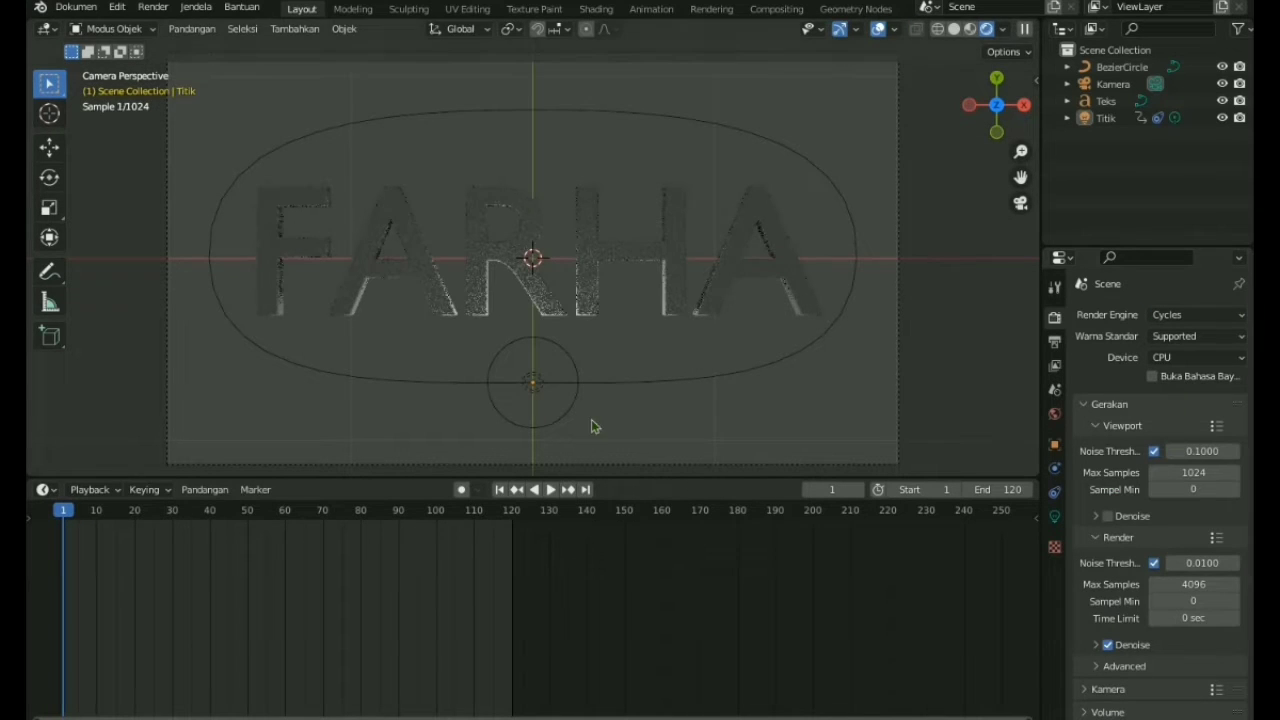
left_click(553, 490)
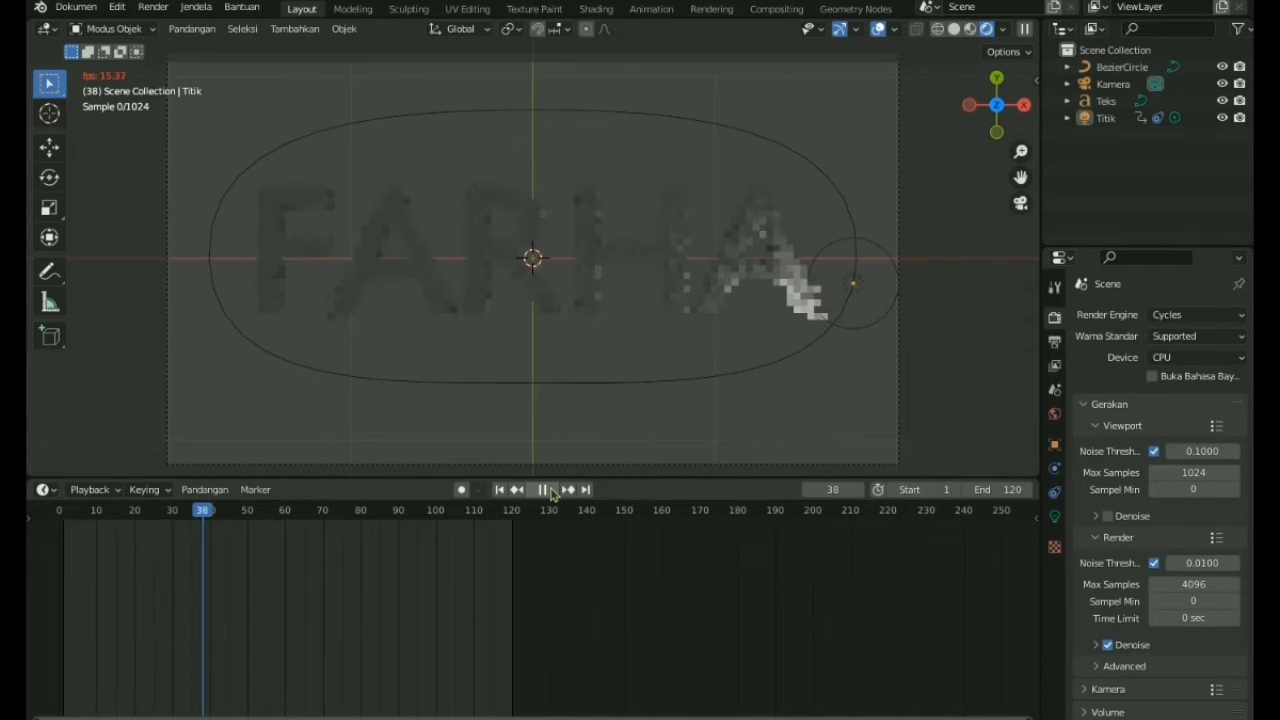
left_click(549, 490)
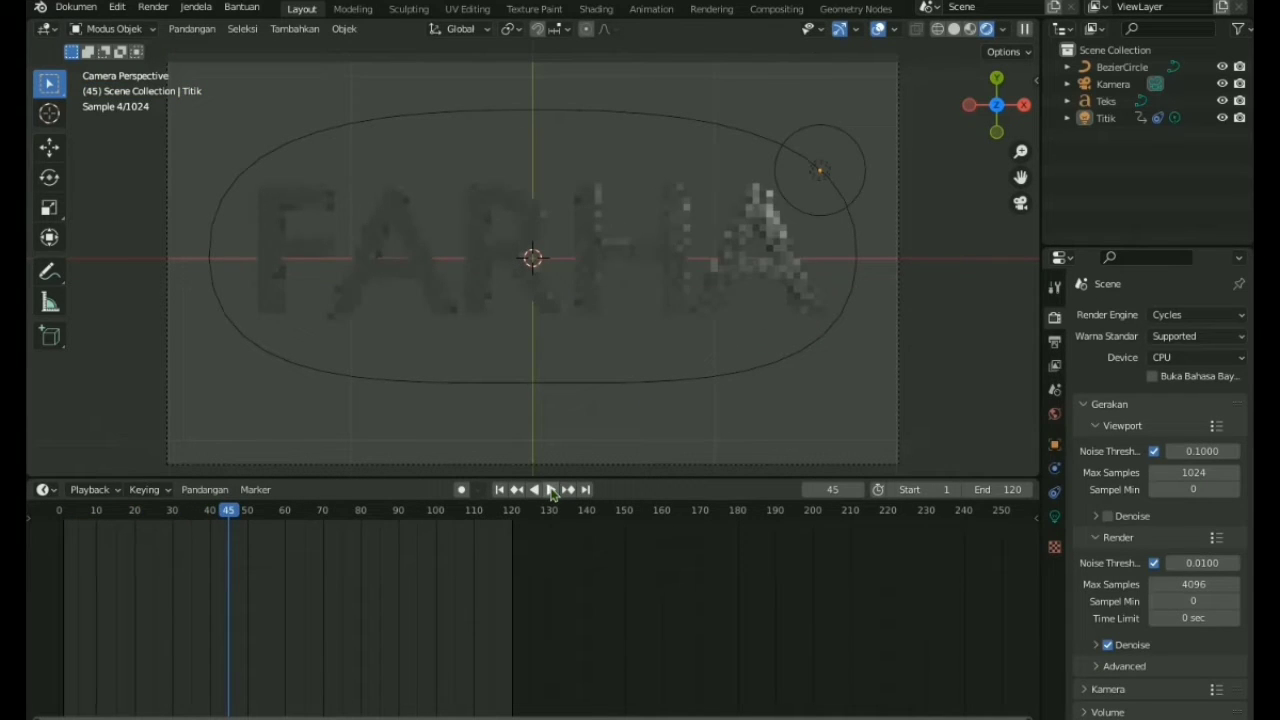
Inspect the letters close up in the Cycles preview and switch the render engine back to Eevee
left_click(1175, 334)
scroll(734, 346, "up", 5)
scroll(734, 346, "down", 5)
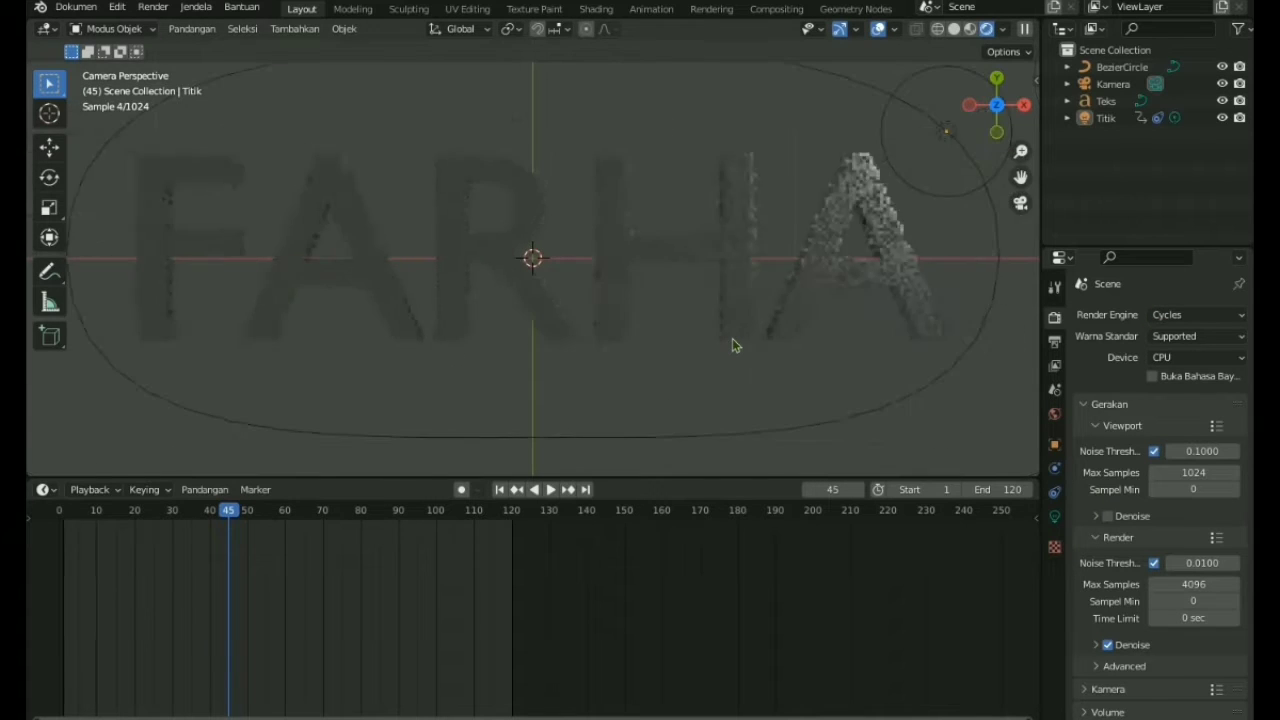
left_click(1172, 316)
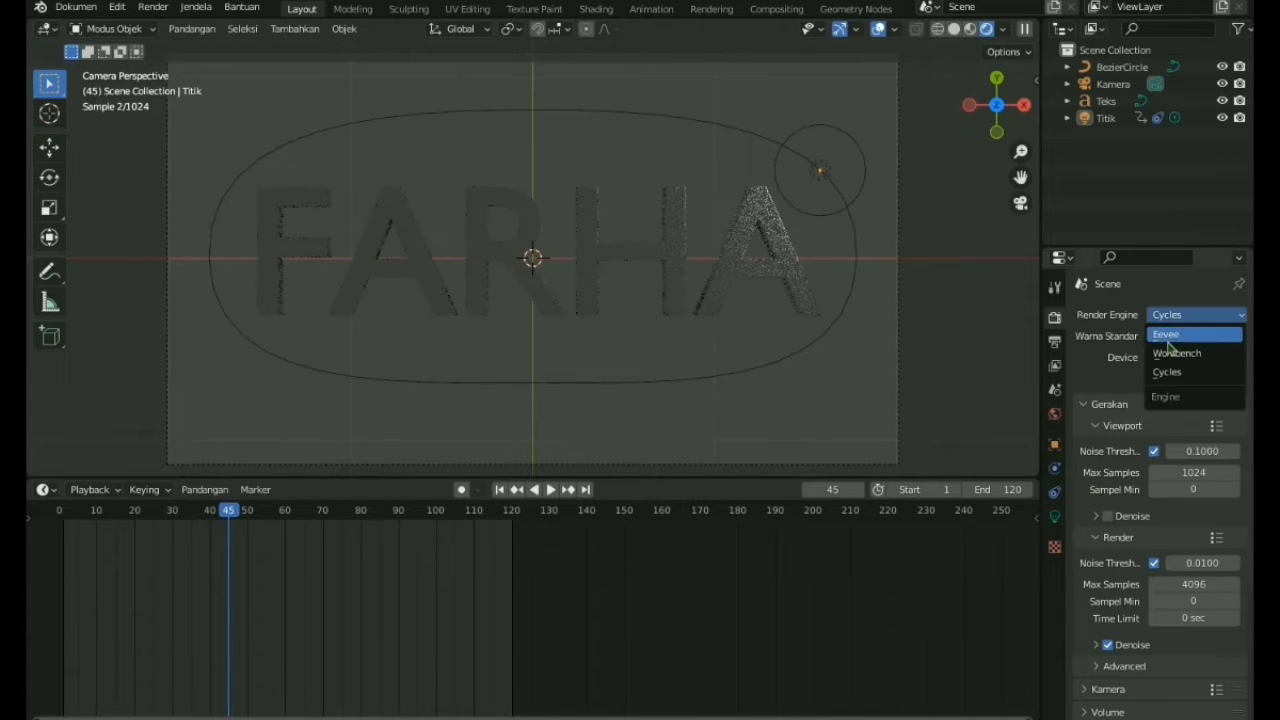
left_click(1168, 338)
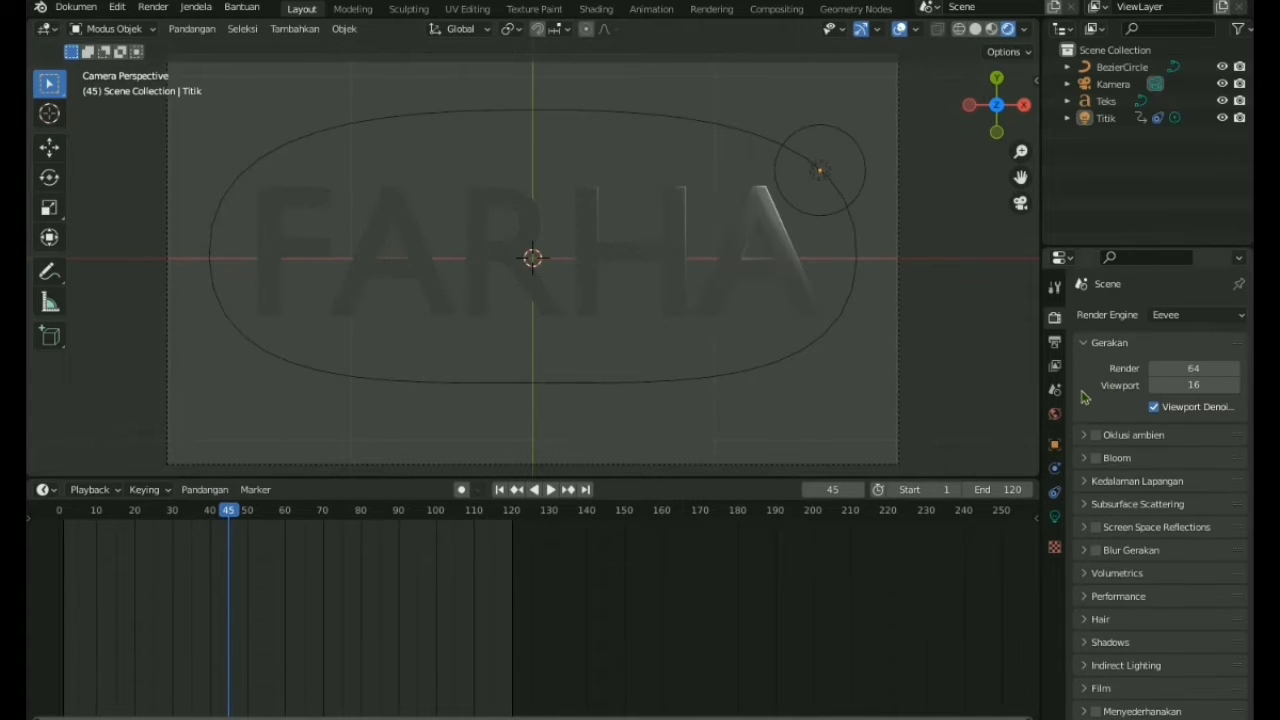
Enable Ambient Occlusion, Bloom and Screen Space Reflections for the Eevee render engine
left_click(1096, 435)
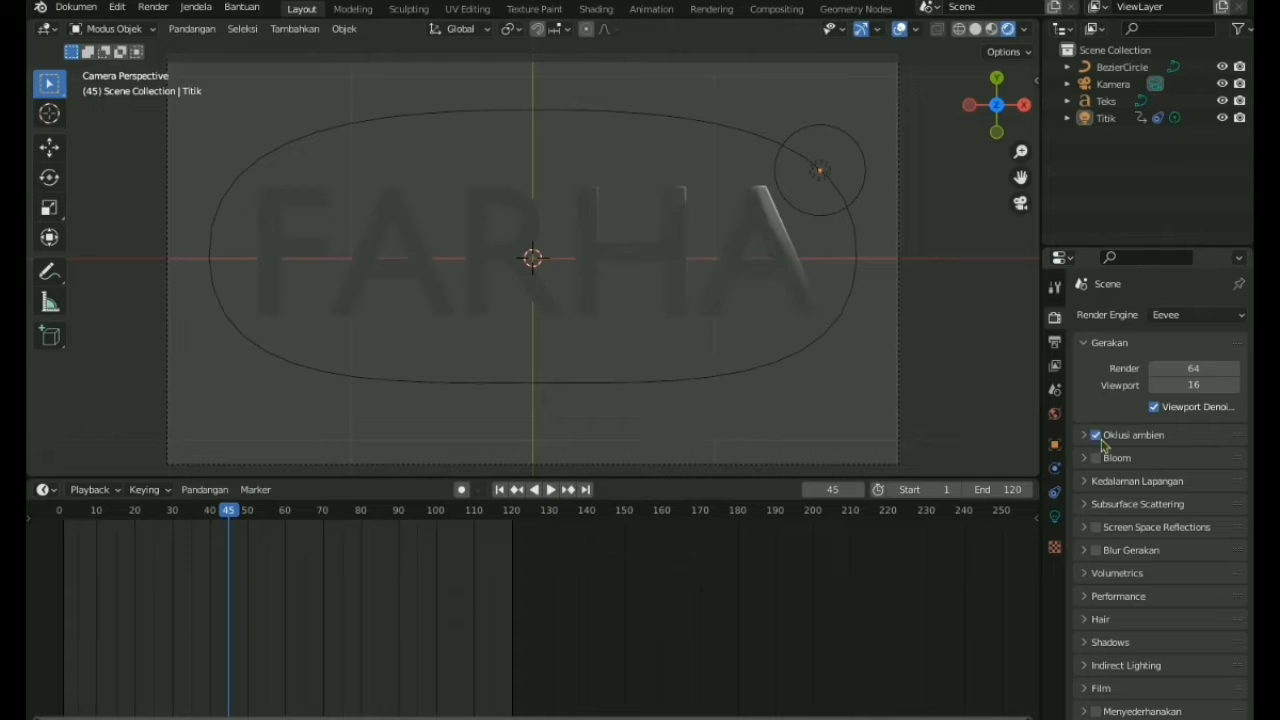
left_click(1096, 458)
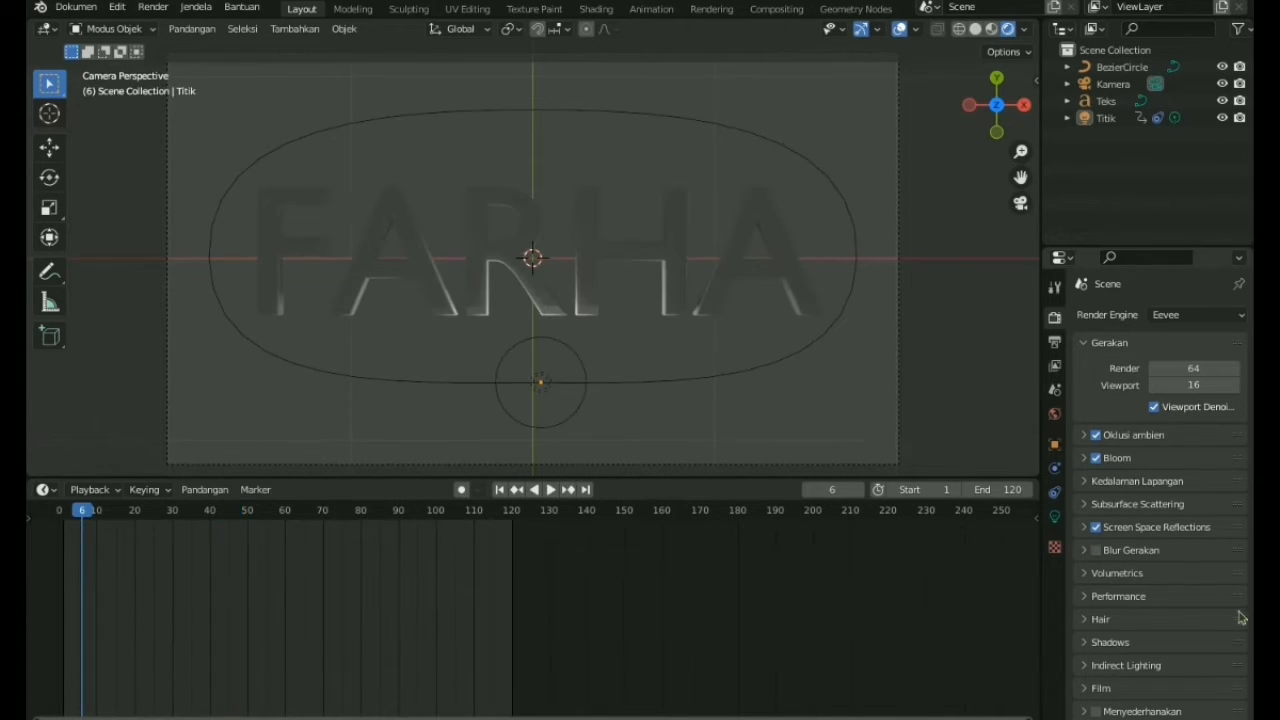
Darken the World background colour to pure black
left_click(1054, 416)
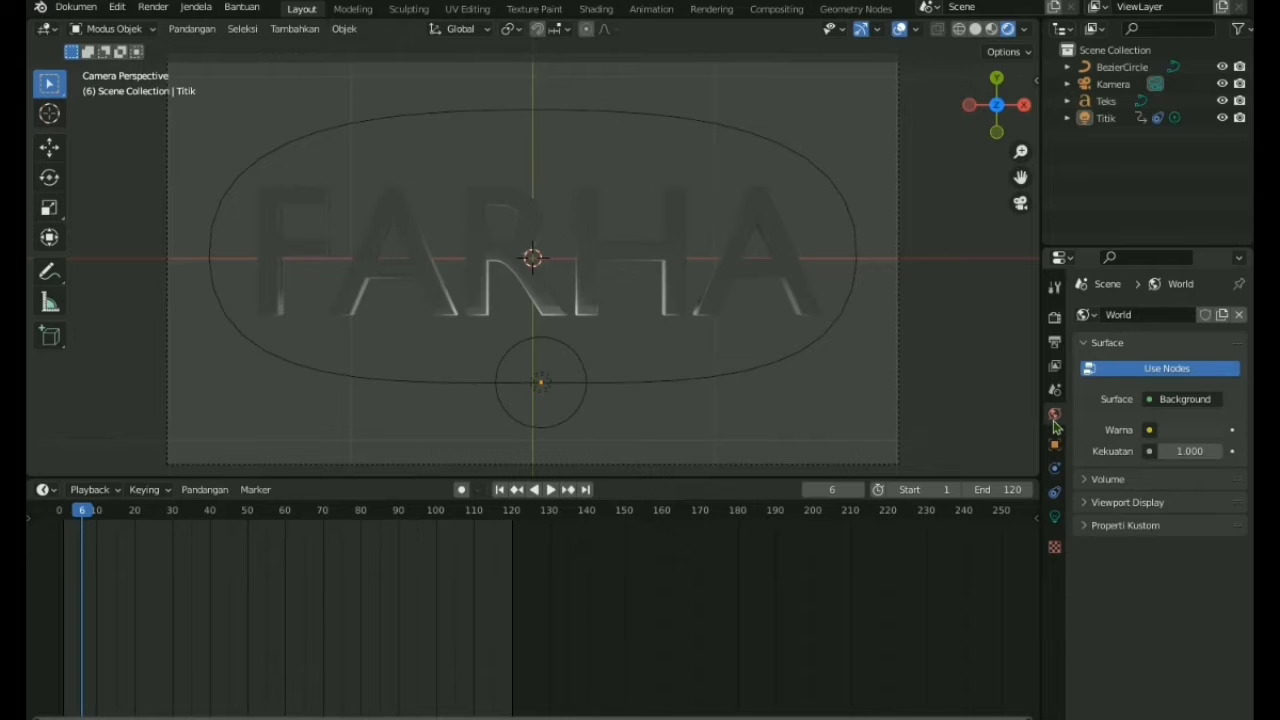
left_click(1191, 432)
left_click(1190, 433)
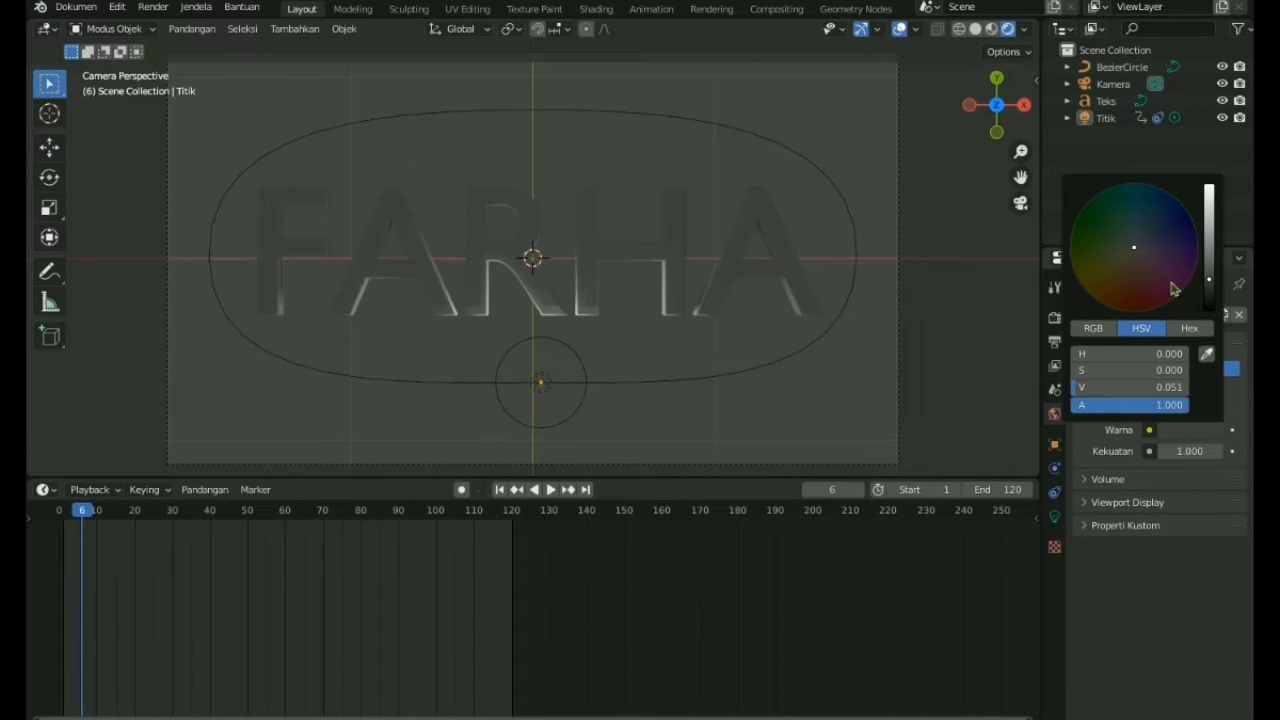
left_click_drag(1207, 242, 1210, 300)
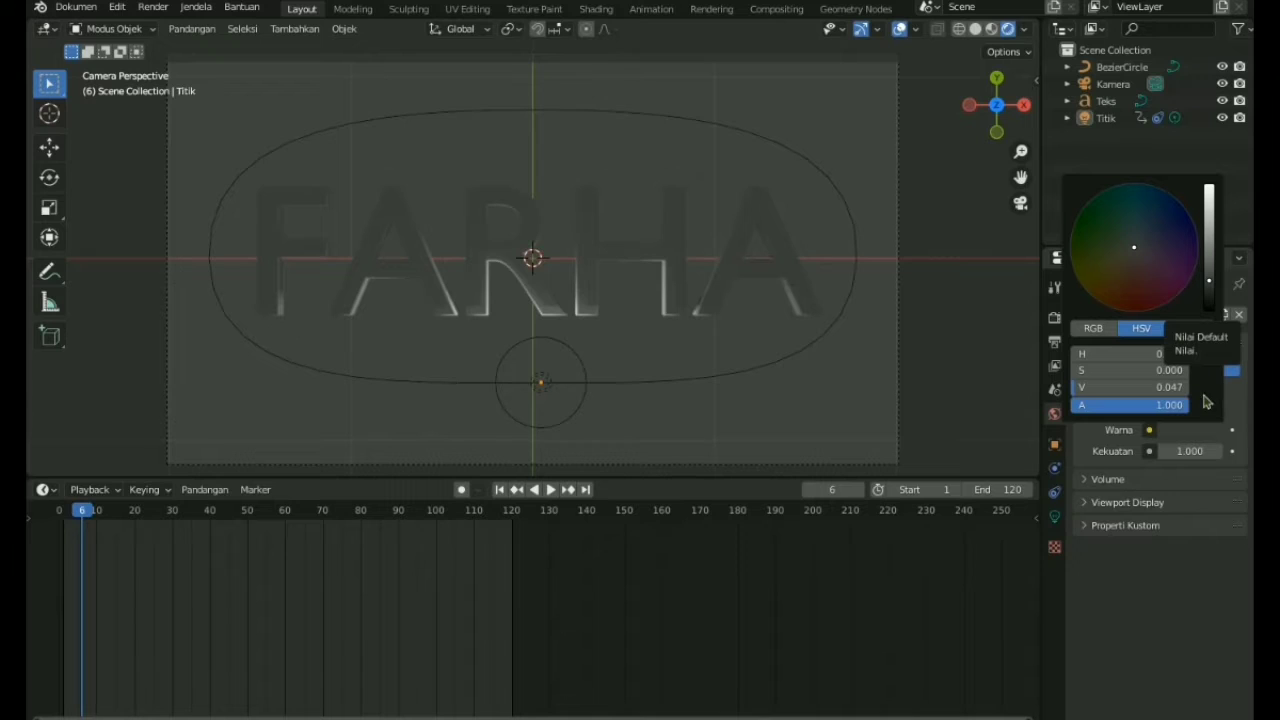
left_click_drag(1202, 416, 1199, 477)
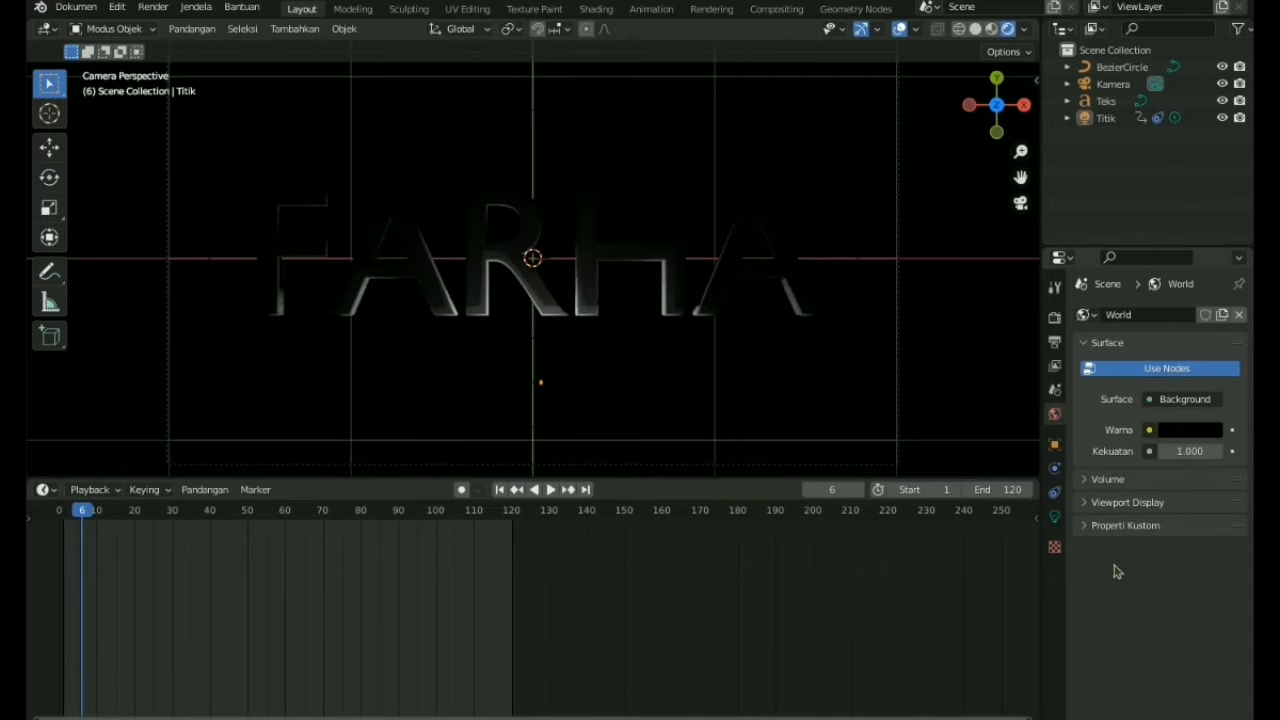
Play back the light animation against the black background and return to frame 1
key("space")
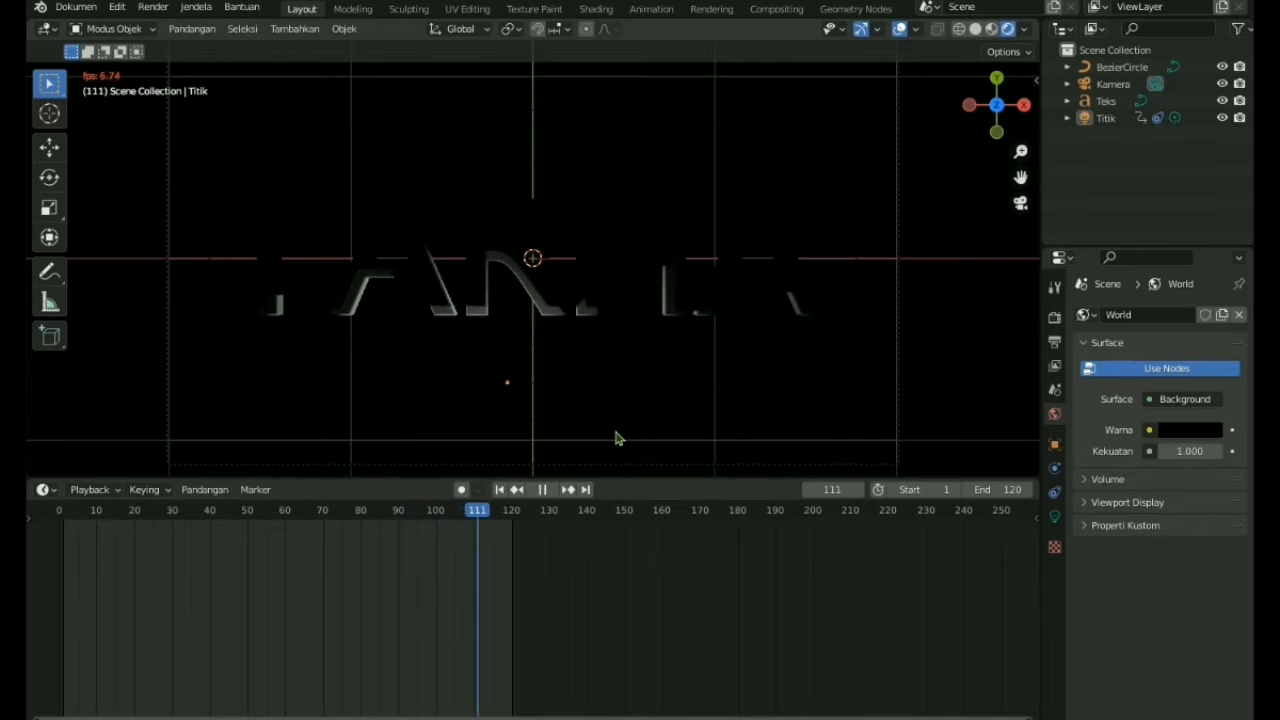
key("space")
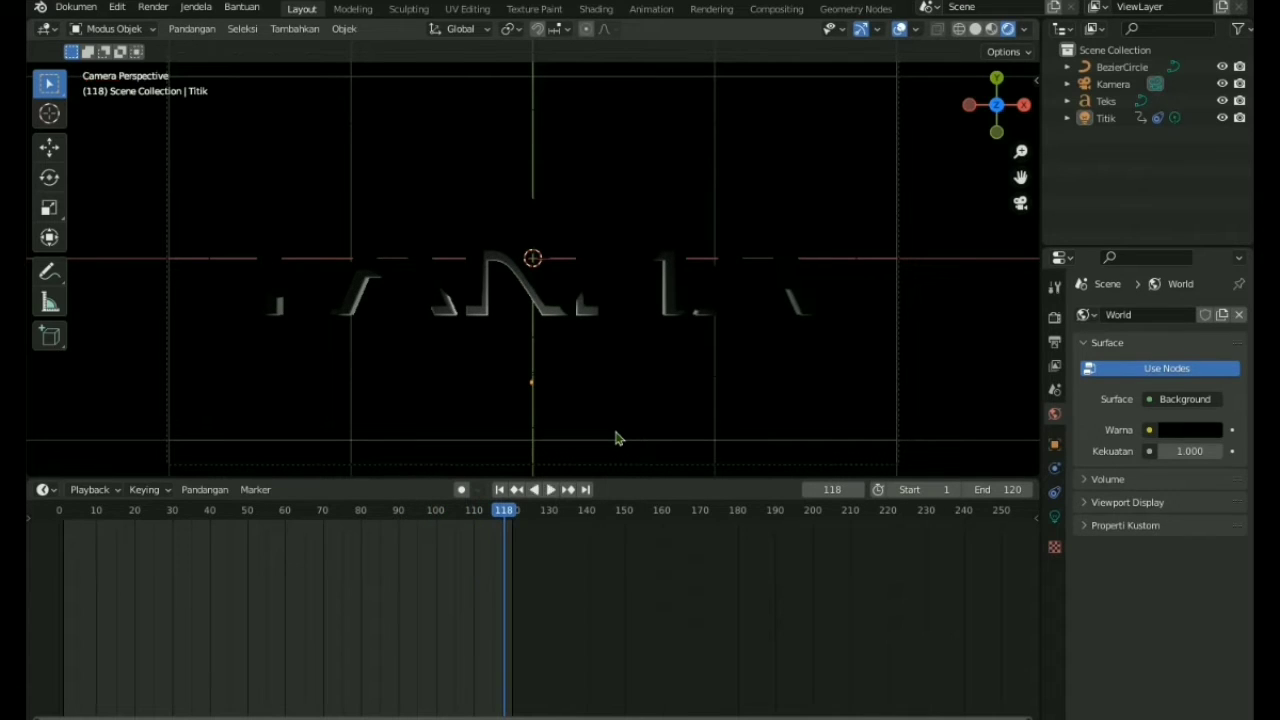
key("shift+Left")
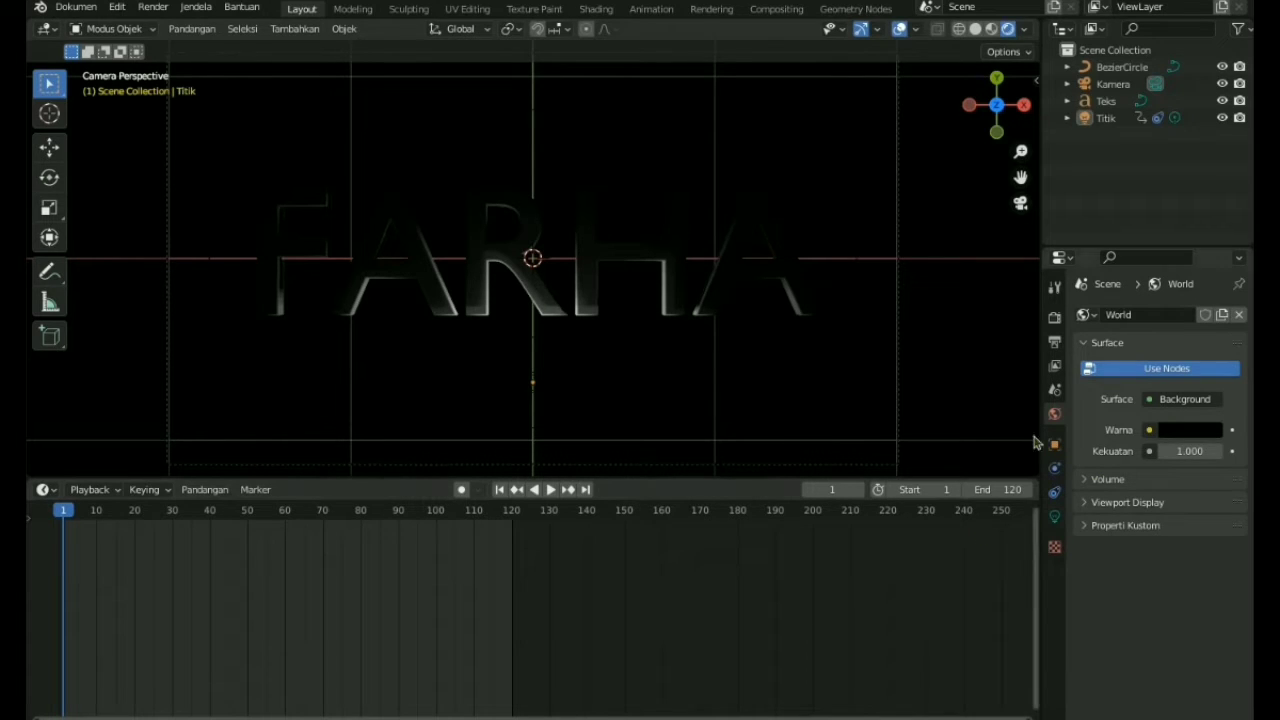
Select the text object and add a new material to it
left_click(723, 302)
left_click(1055, 541)
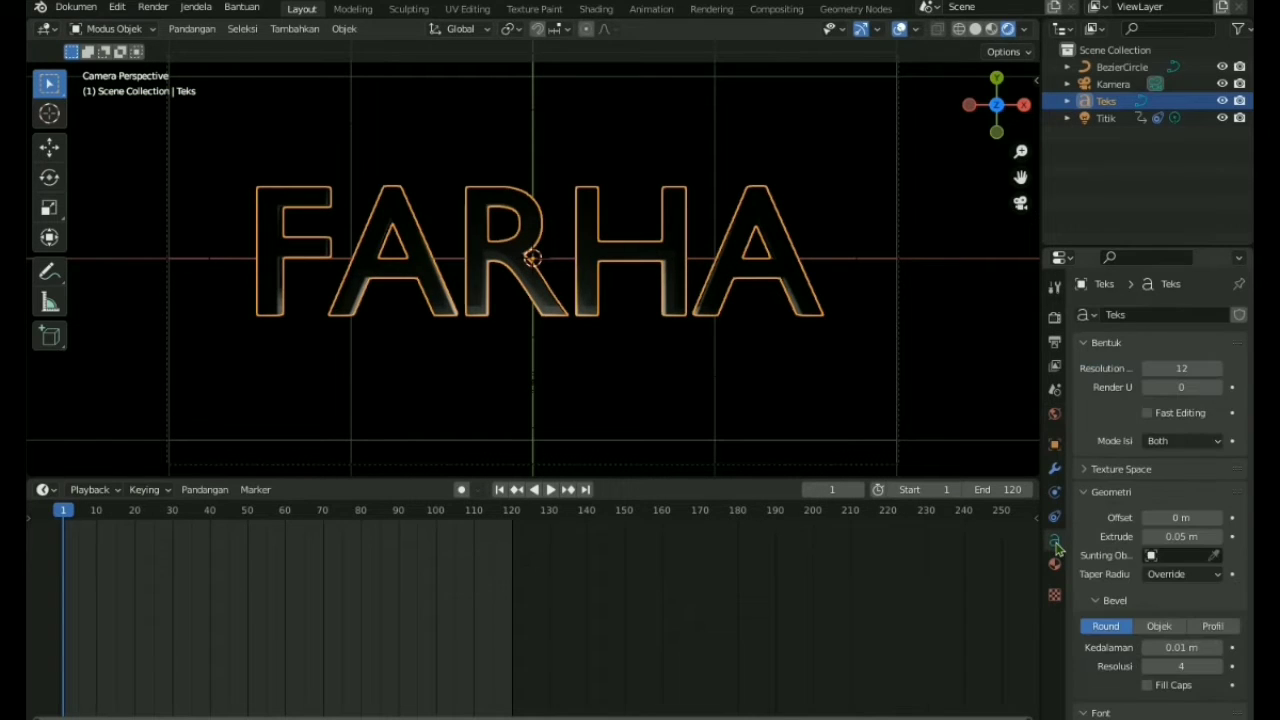
left_click(1054, 566)
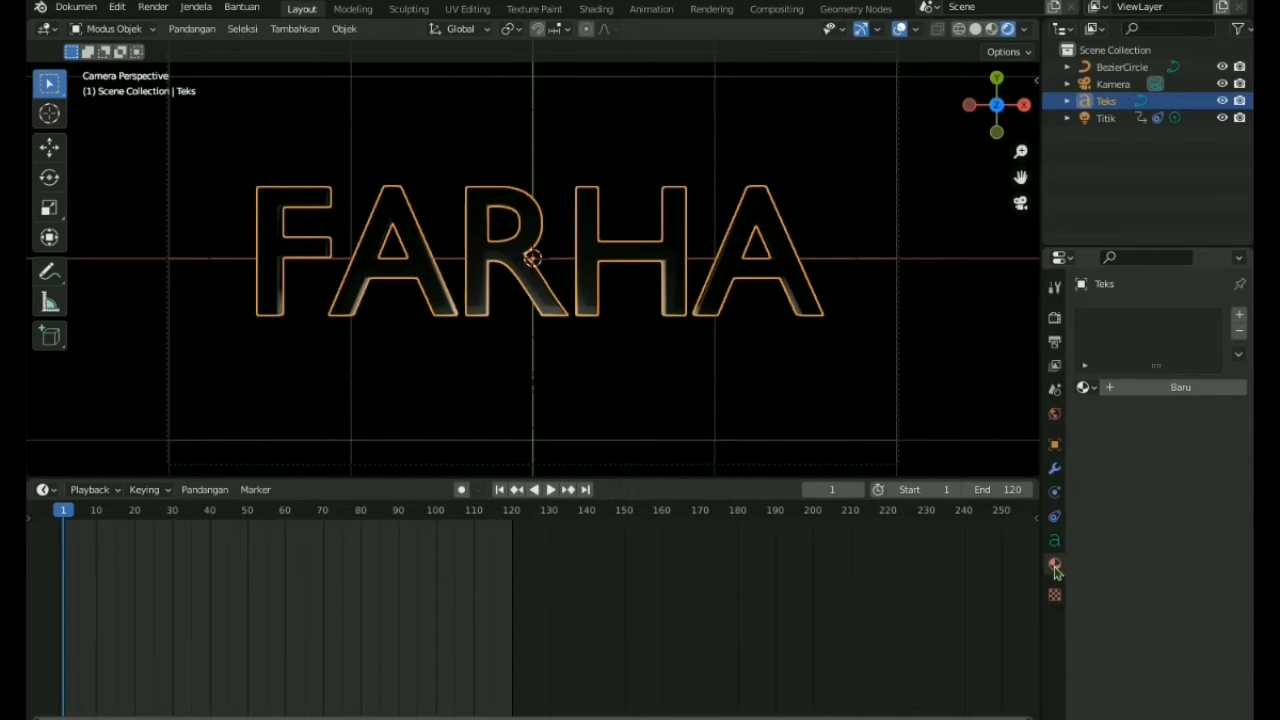
left_click(1162, 394)
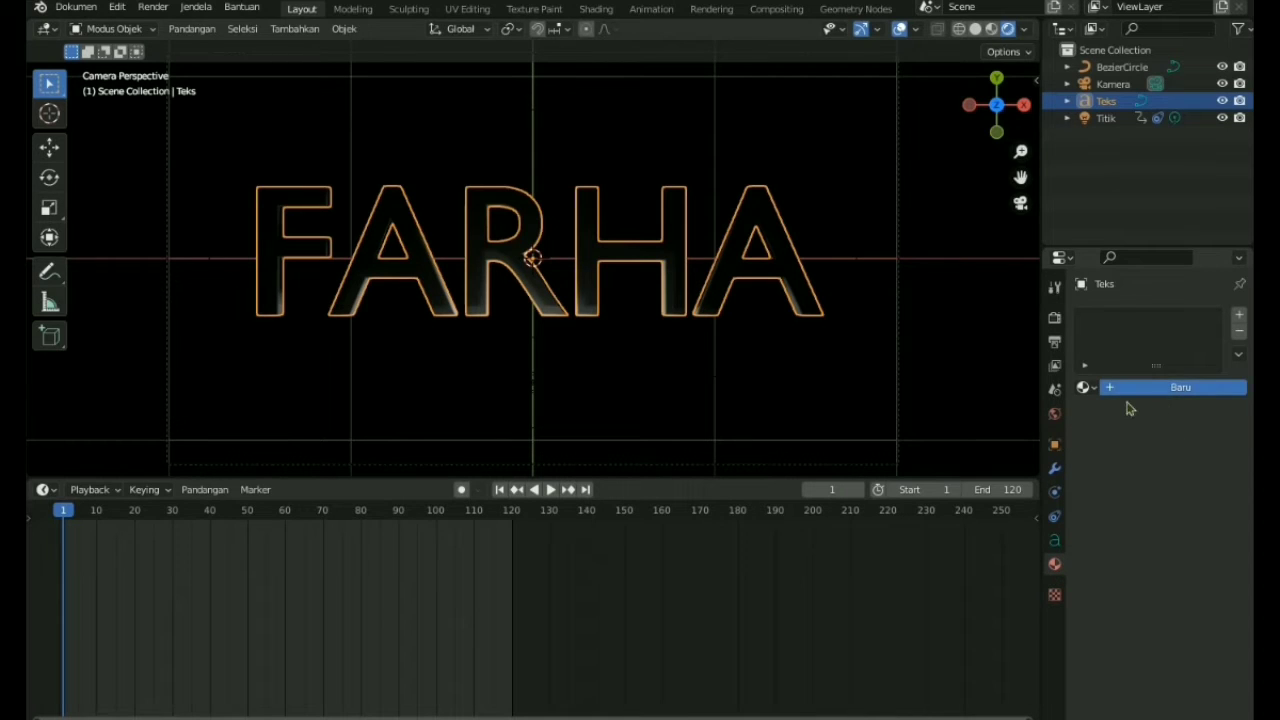
left_click(1143, 388)
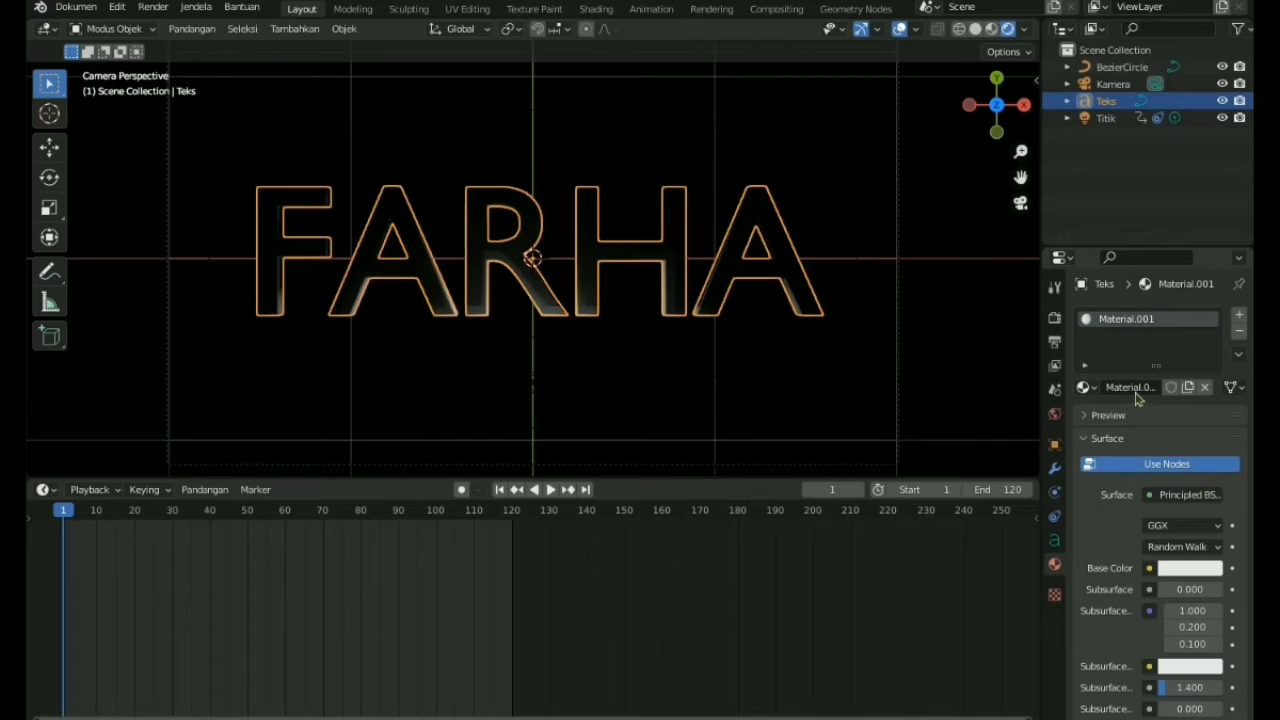
Assign the existing material named Material to the text and show its material preview
left_click(1134, 390)
key("Escape")
right_click(1128, 387)
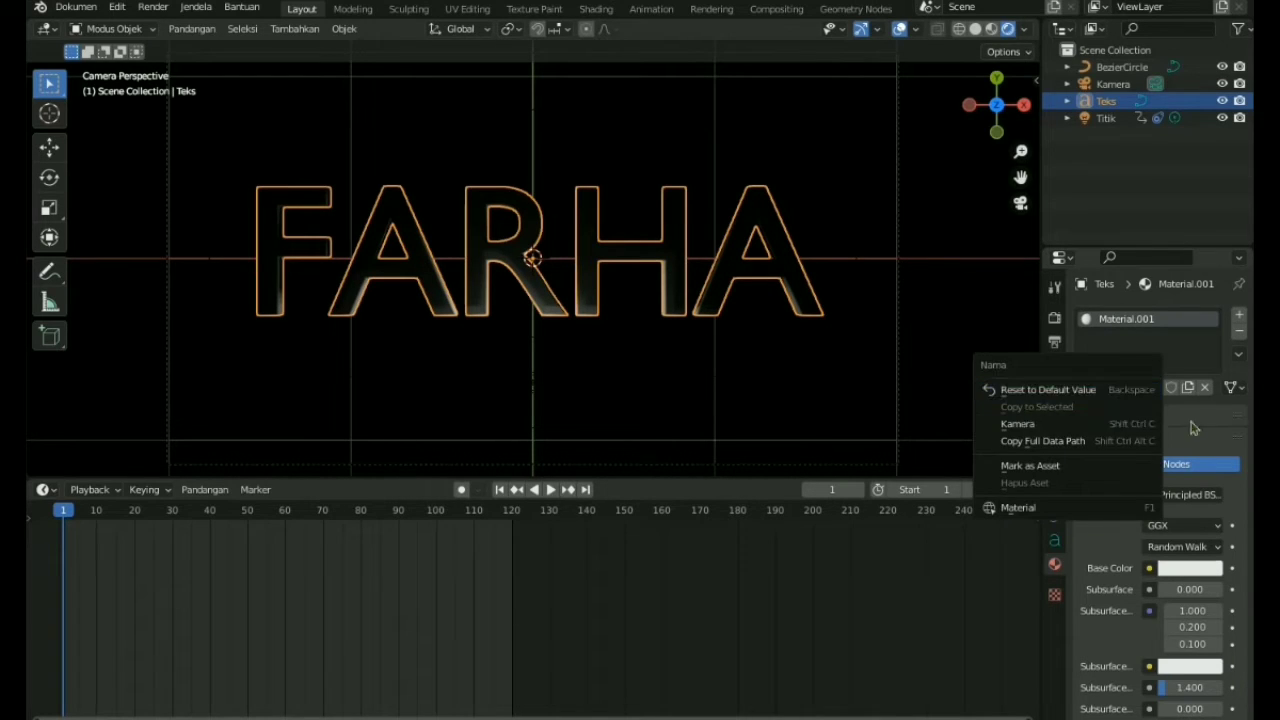
left_click(1086, 387)
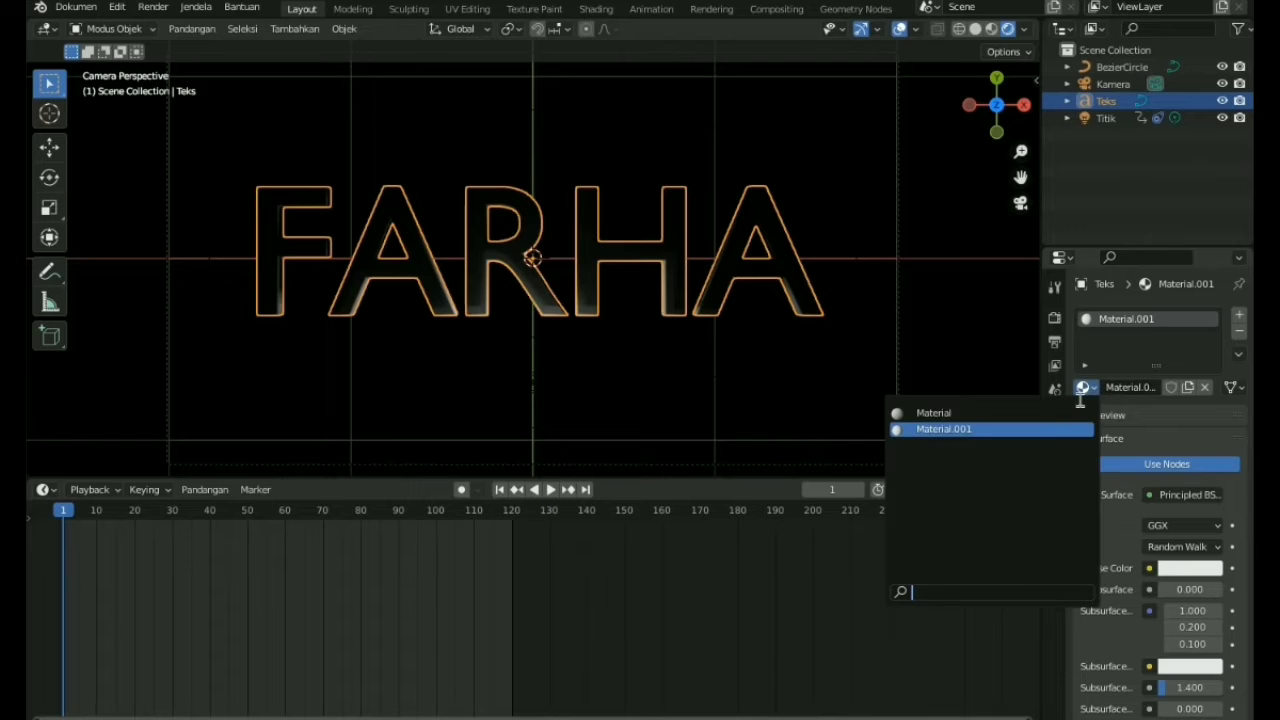
left_click(1065, 418)
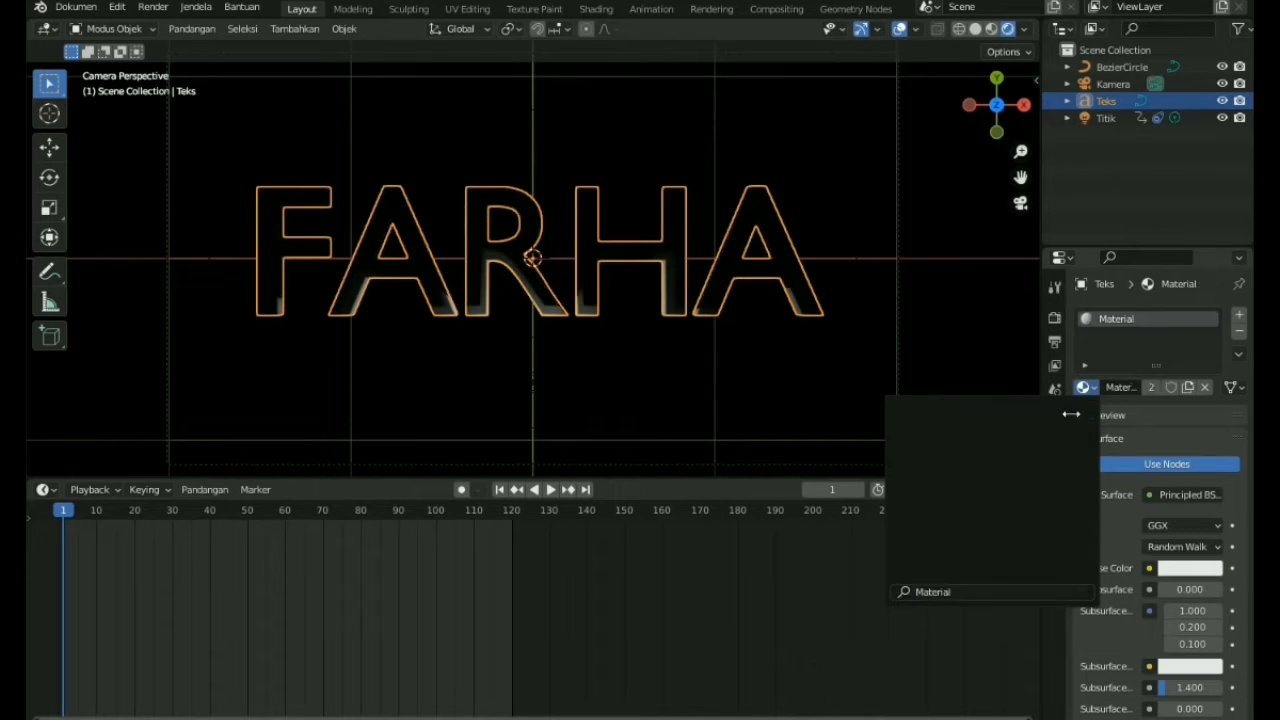
left_click(1183, 418)
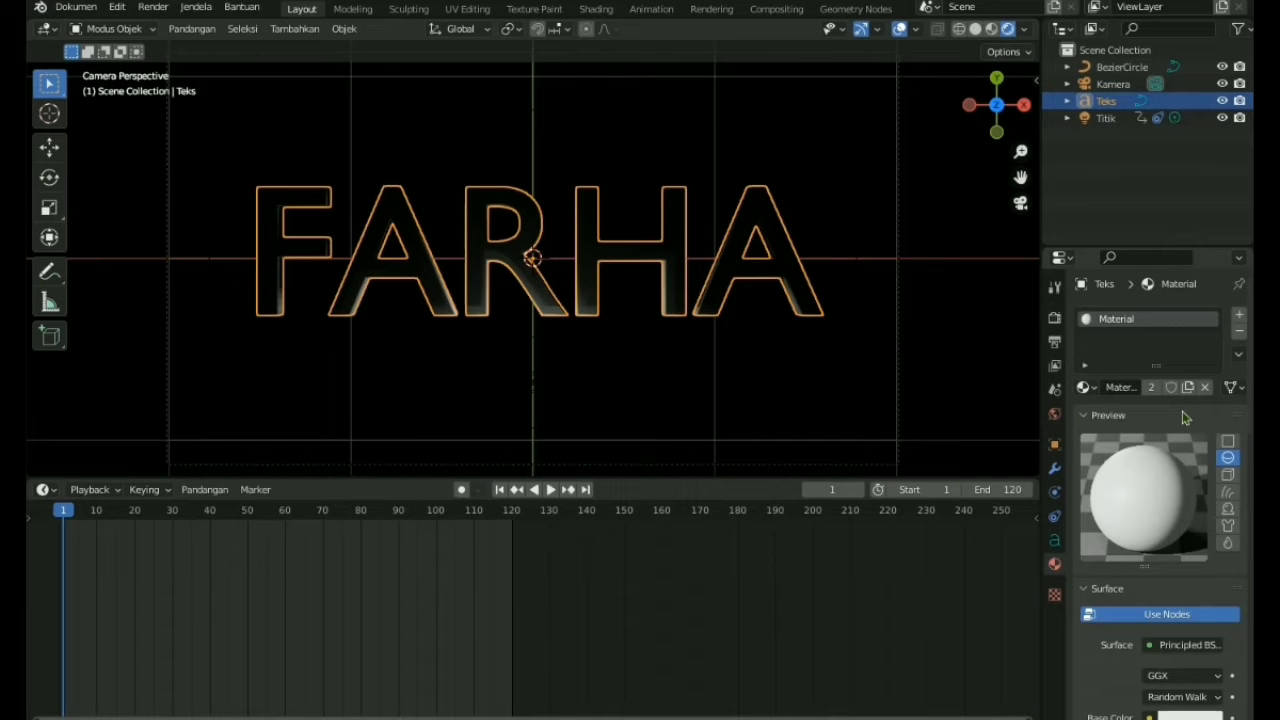
Set the subsurface method of the text's material to Christensen-Burley
scroll(1186, 530, "down", 4)
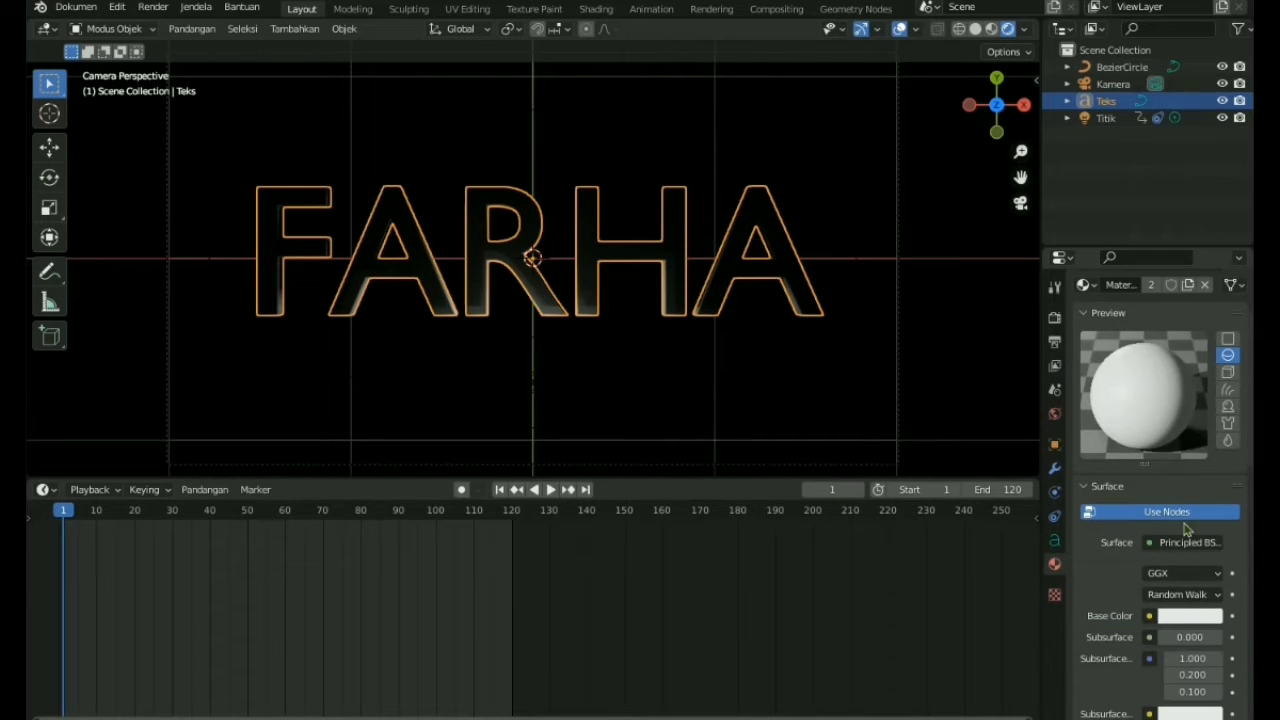
scroll(1186, 530, "down", 3)
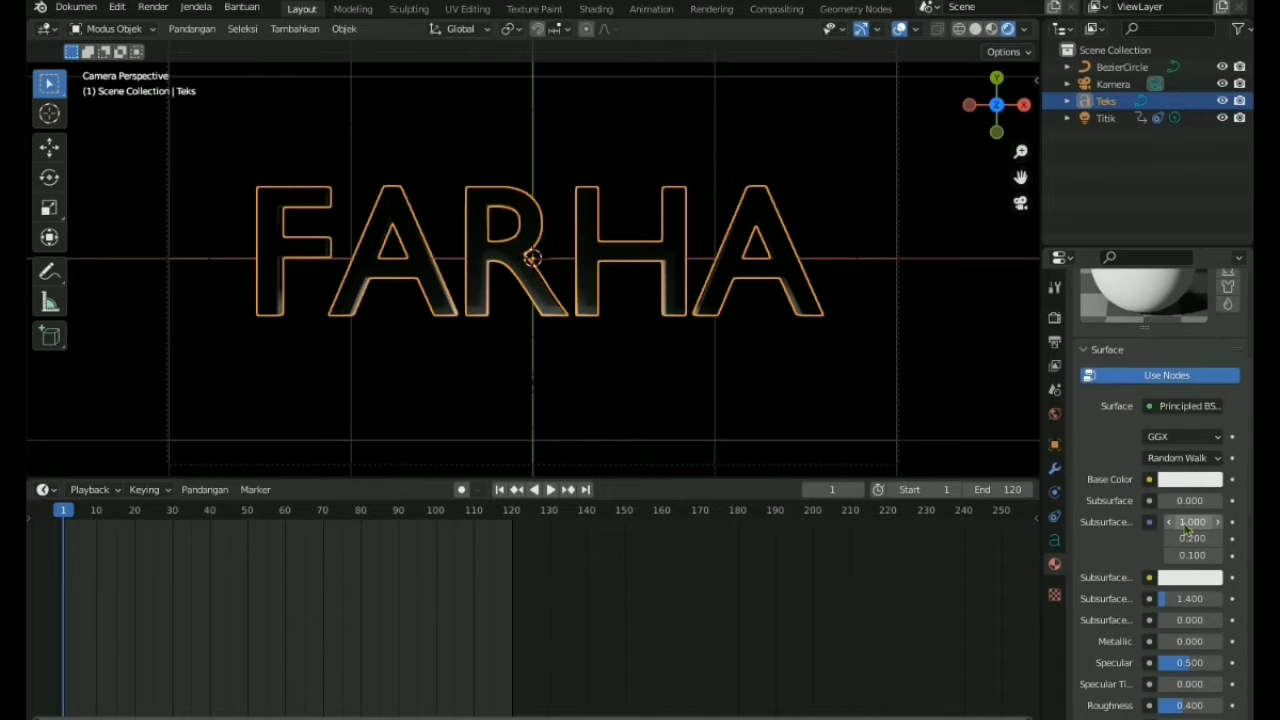
left_click(1183, 458)
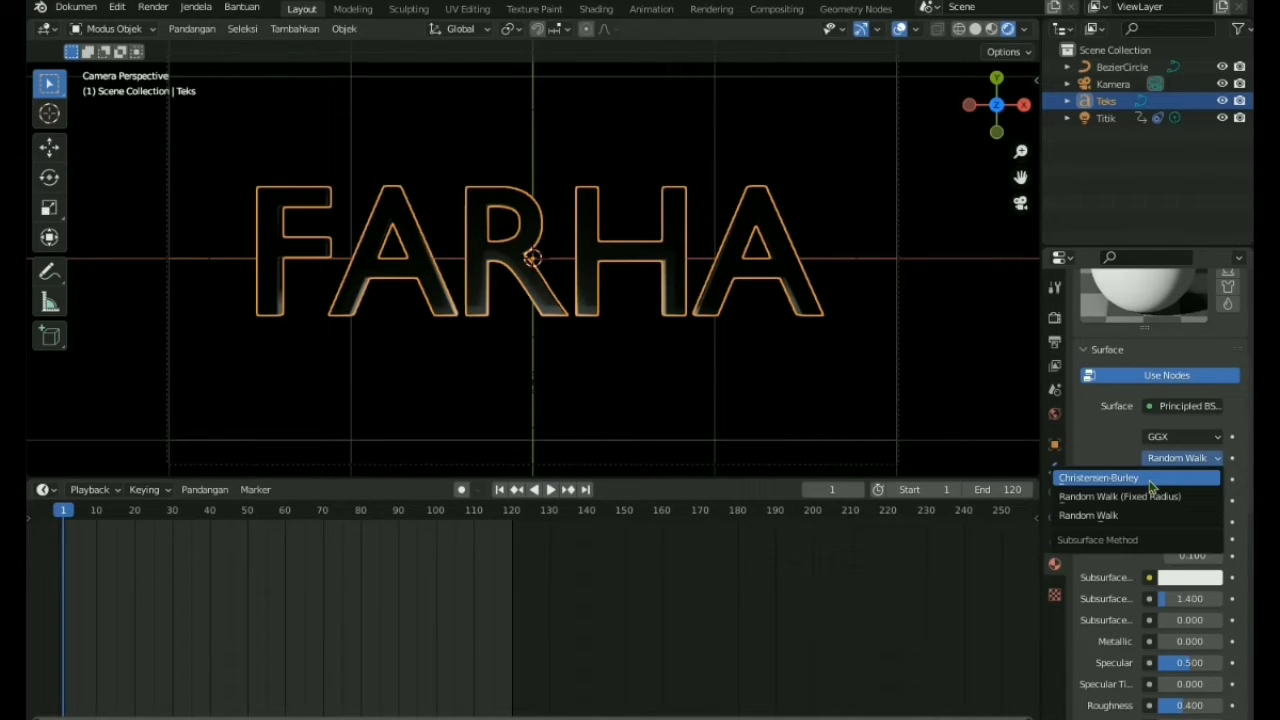
left_click(1151, 482)
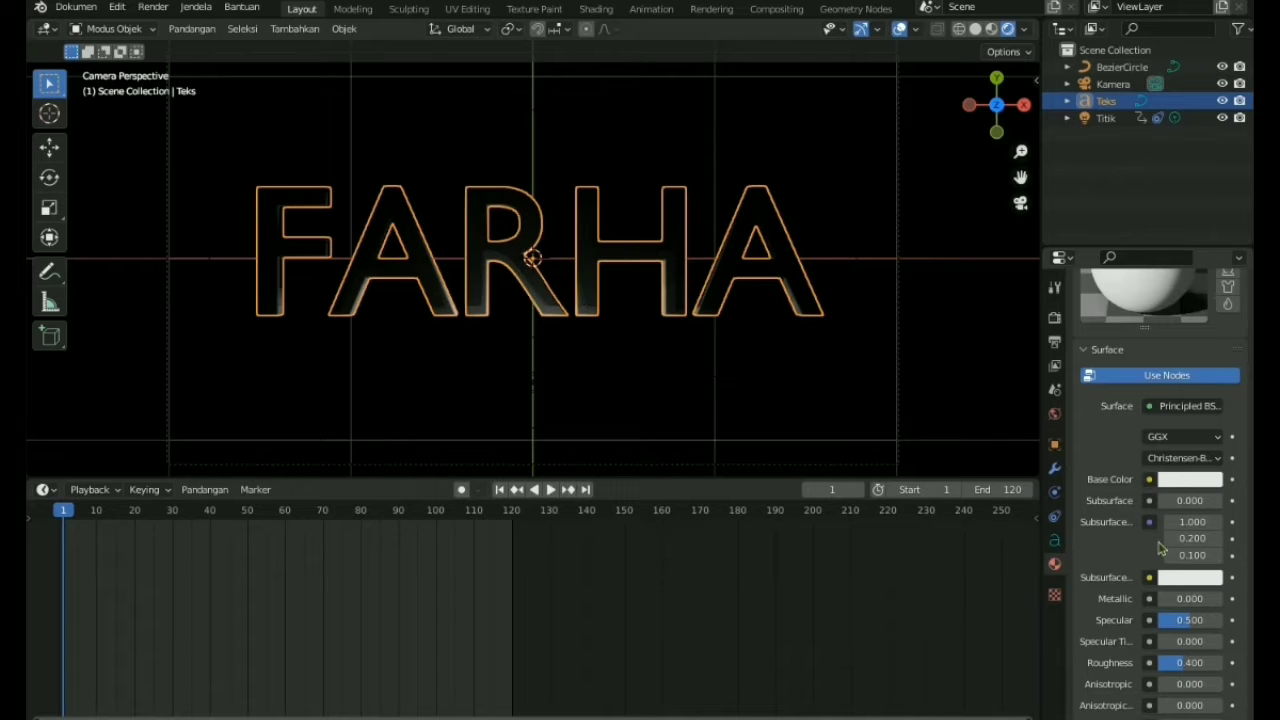
Set the text material's Roughness to 0.5 and Metallic to 1
scroll(1161, 548, "down", 2)
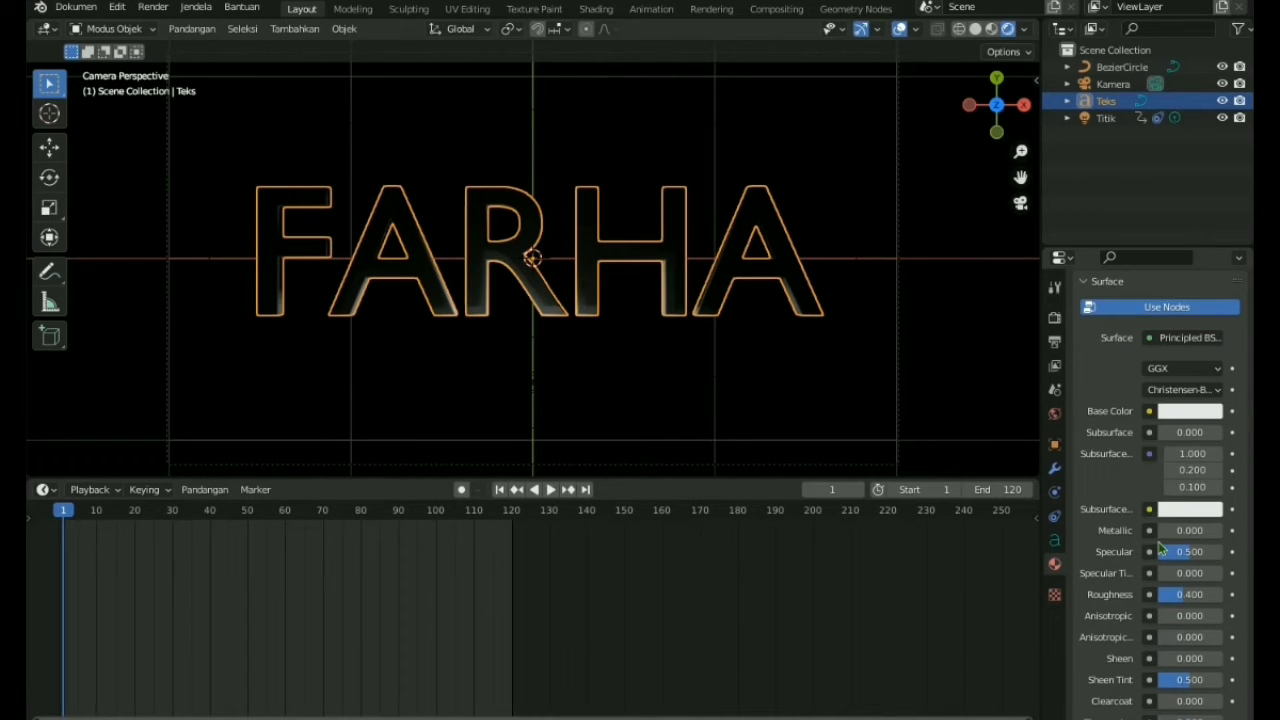
scroll(1161, 548, "down", 1)
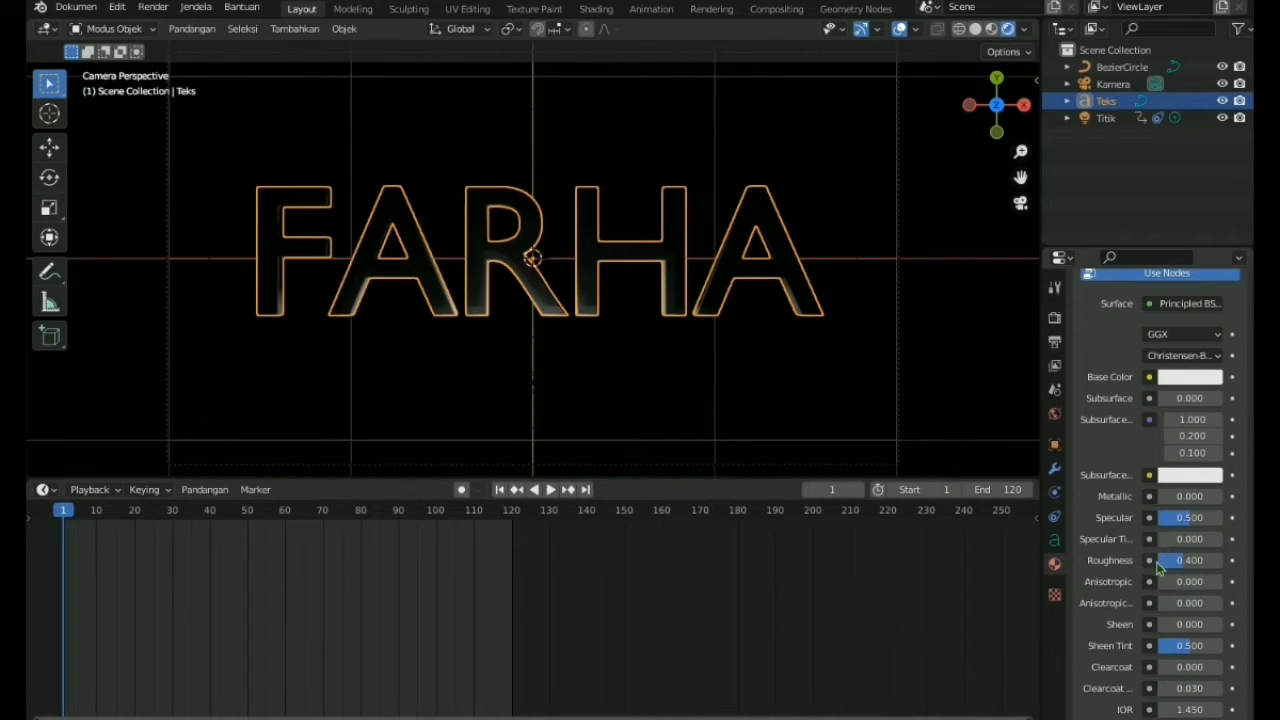
left_click(1183, 562)
type("0.5")
key("Tab")
key("Return")
left_click(1188, 496)
type("1")
key("Return")
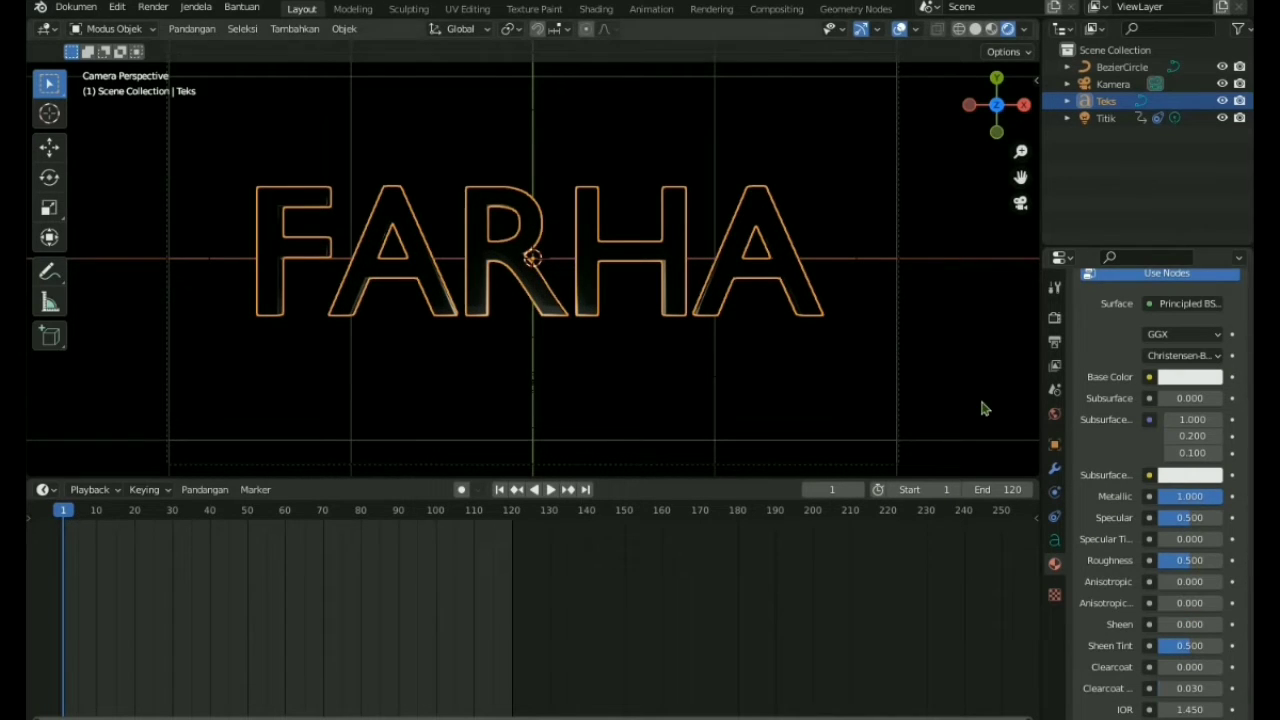
Deselect the text and preview part of the light animation on the metallic letters
left_click(813, 320)
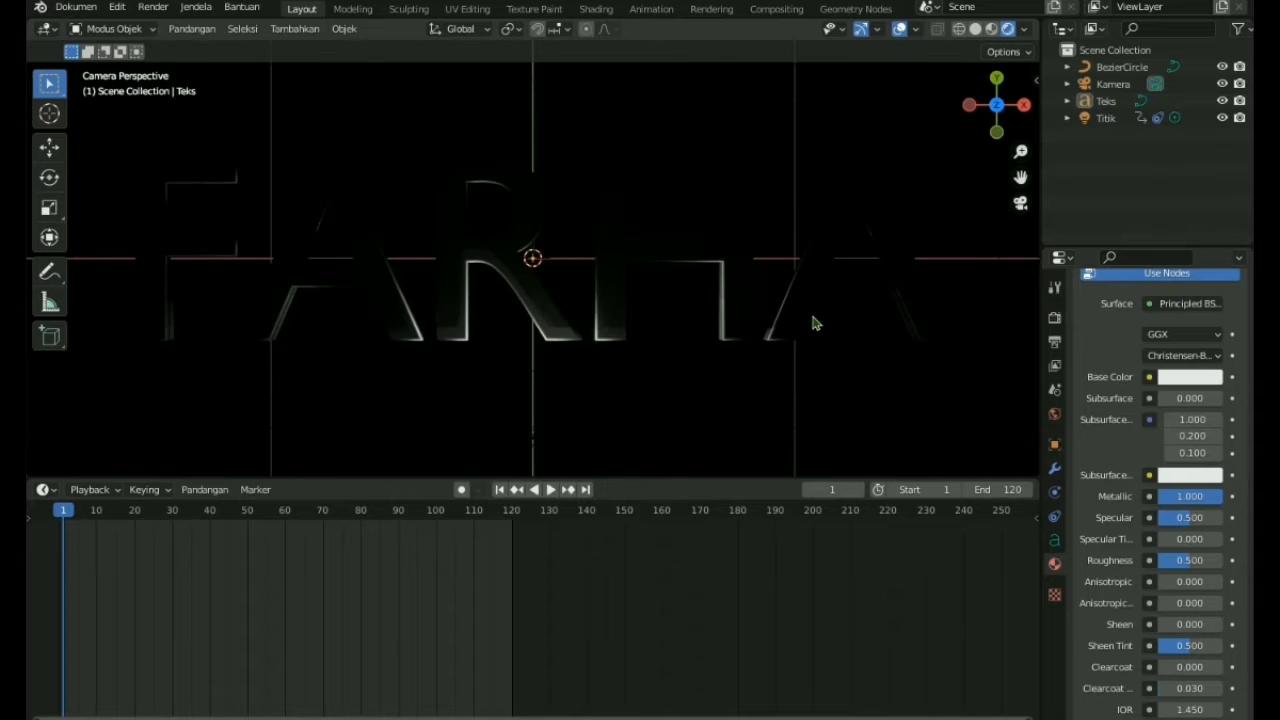
key("space")
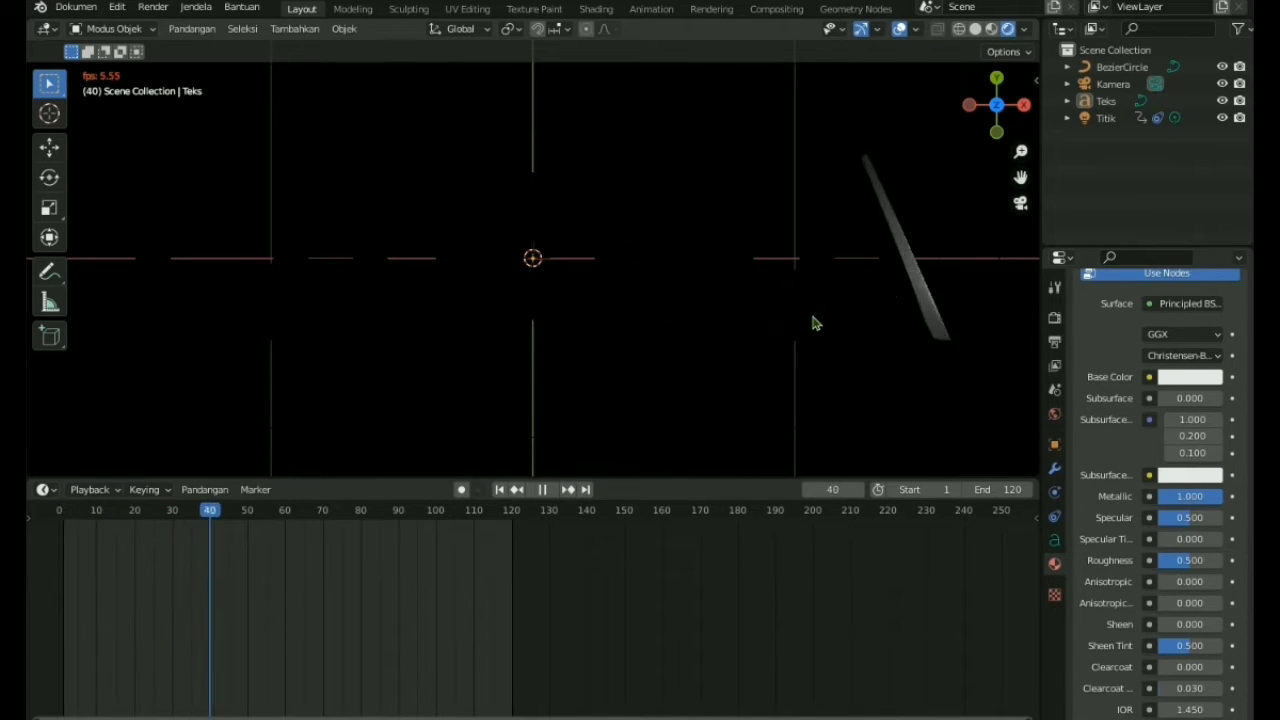
key("Escape")
Check the Bloom settings and compare the letters in Solid and Rendered viewport shading
left_click(1056, 319)
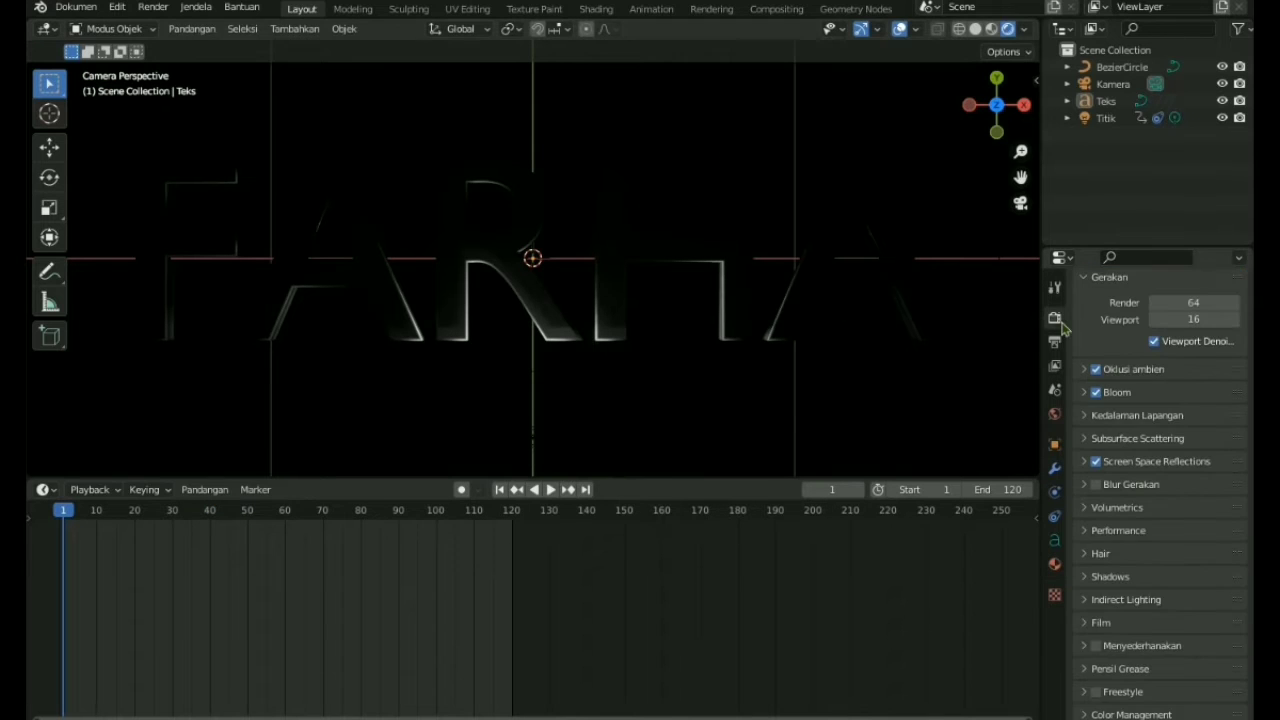
left_click(1085, 393)
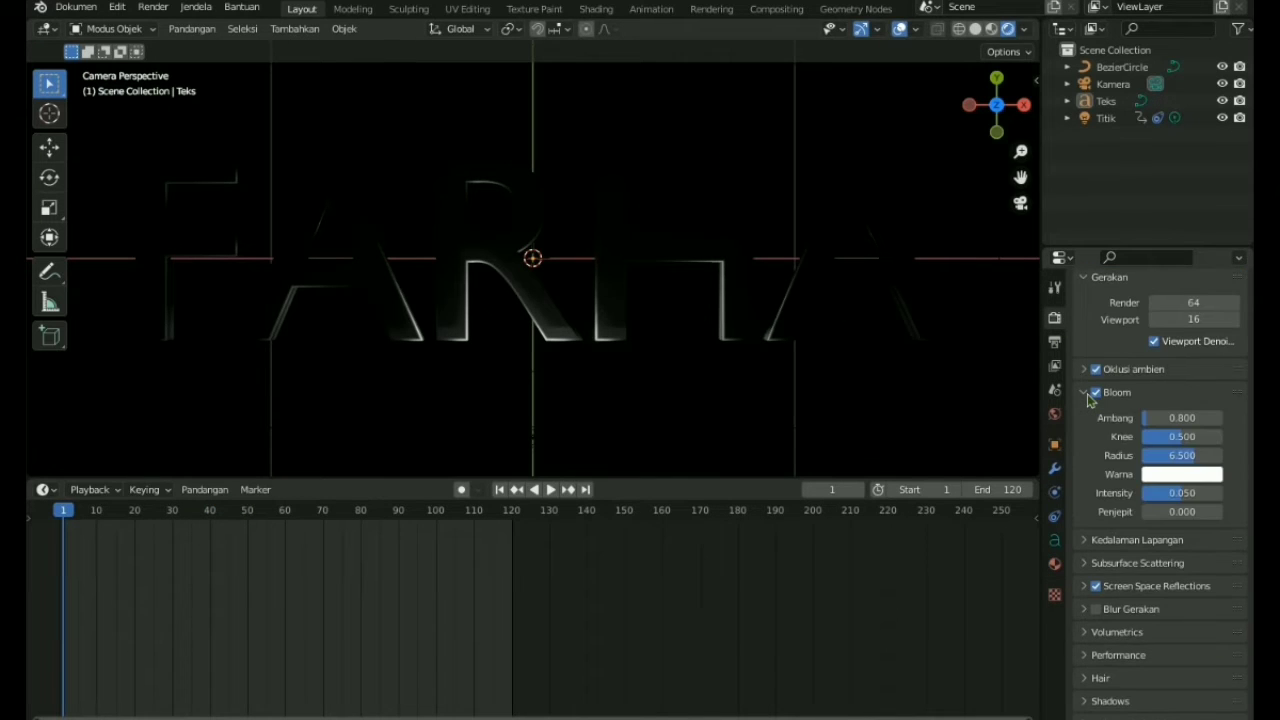
left_click(1086, 394)
key("z")
left_click(882, 386)
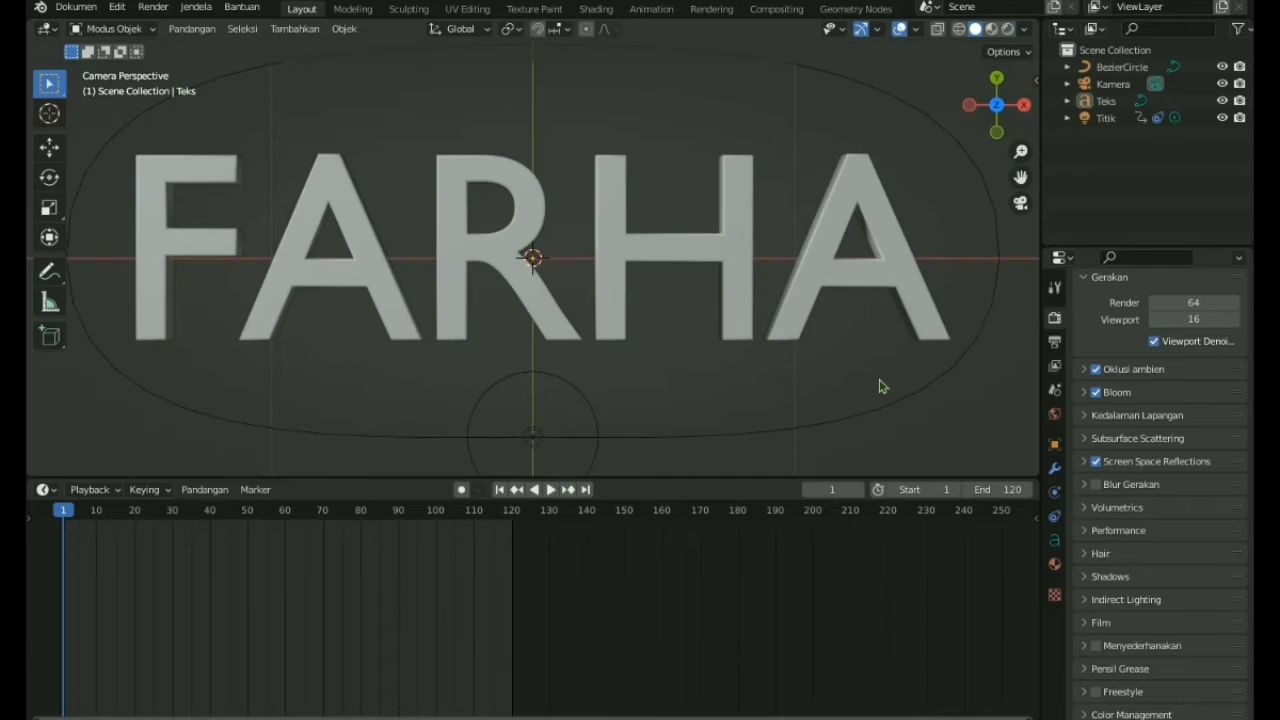
scroll(882, 386, "up", 3)
scroll(882, 386, "down", 3)
left_click(1006, 30)
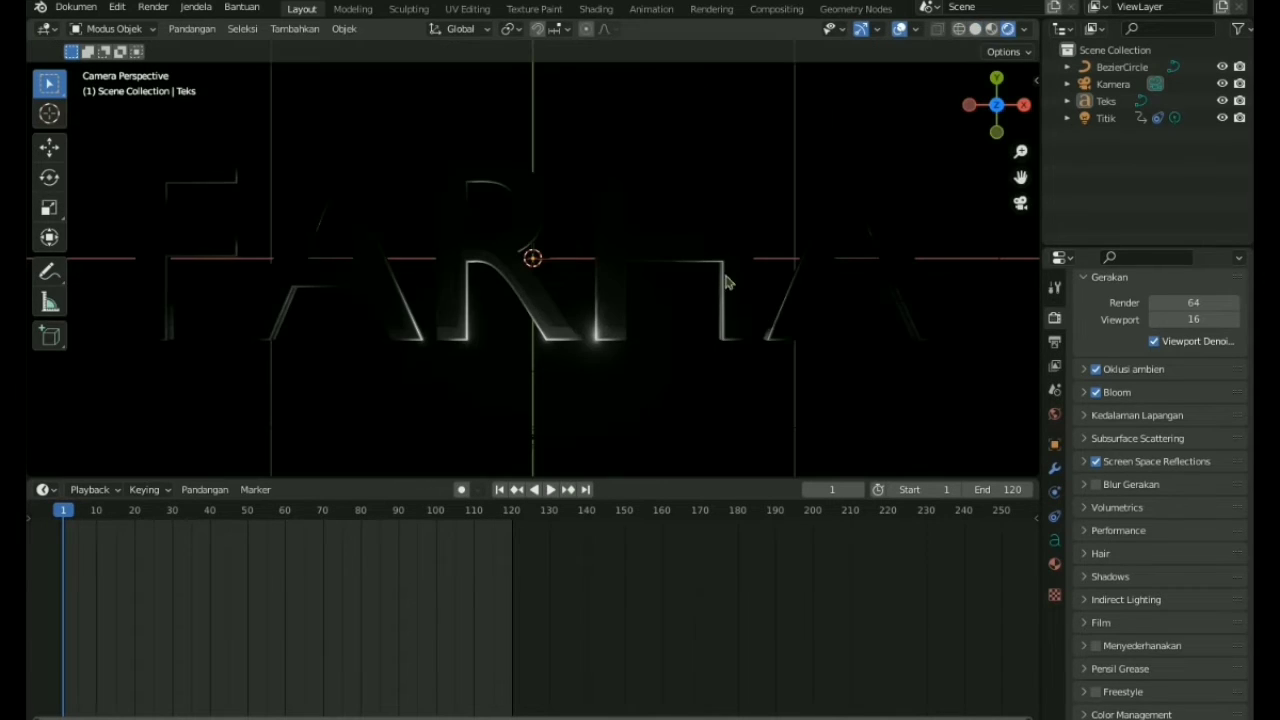
Select the point light below the letters and set its power to 50
left_click(532, 440)
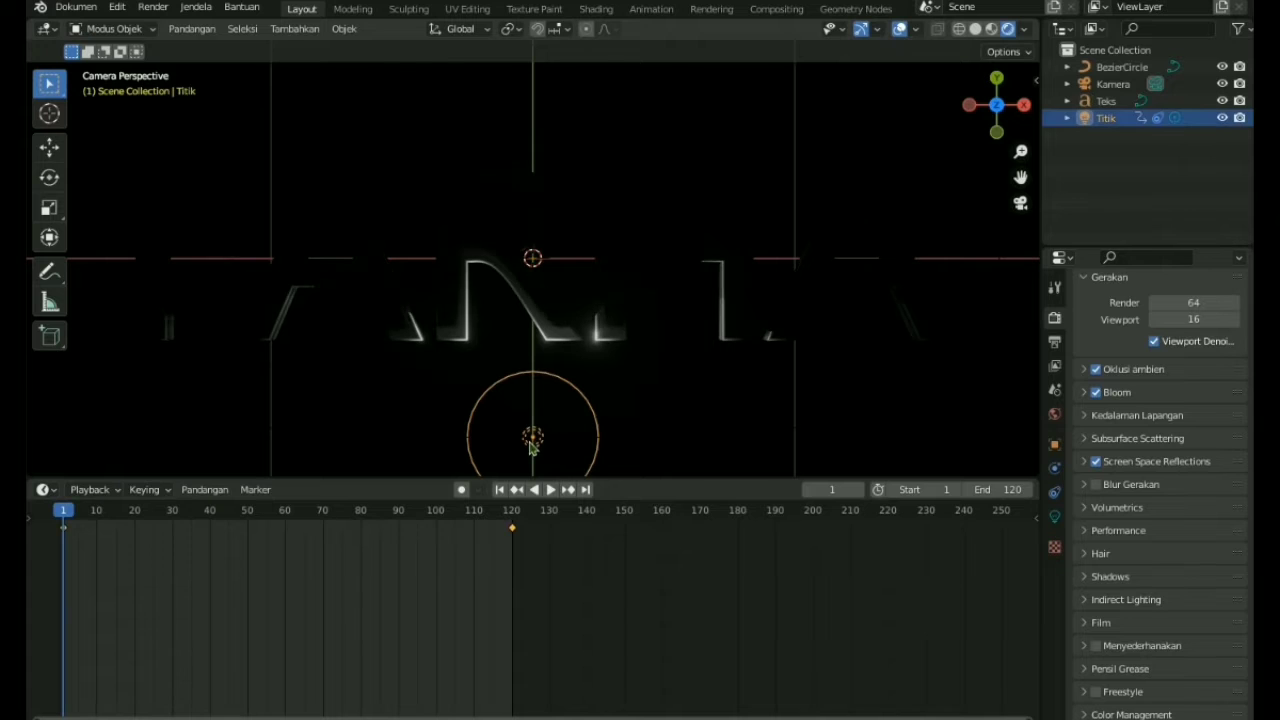
left_click(1054, 516)
left_click(1168, 431)
type("5")
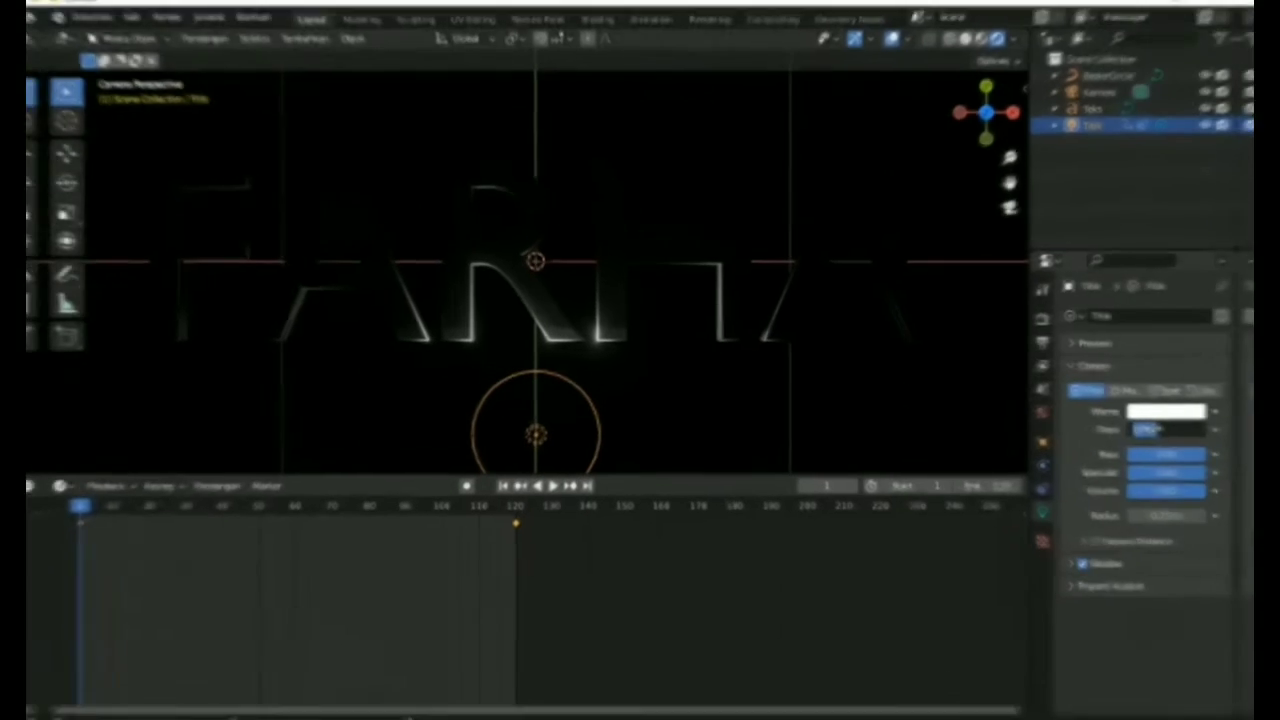
type("0")
key("Tab")
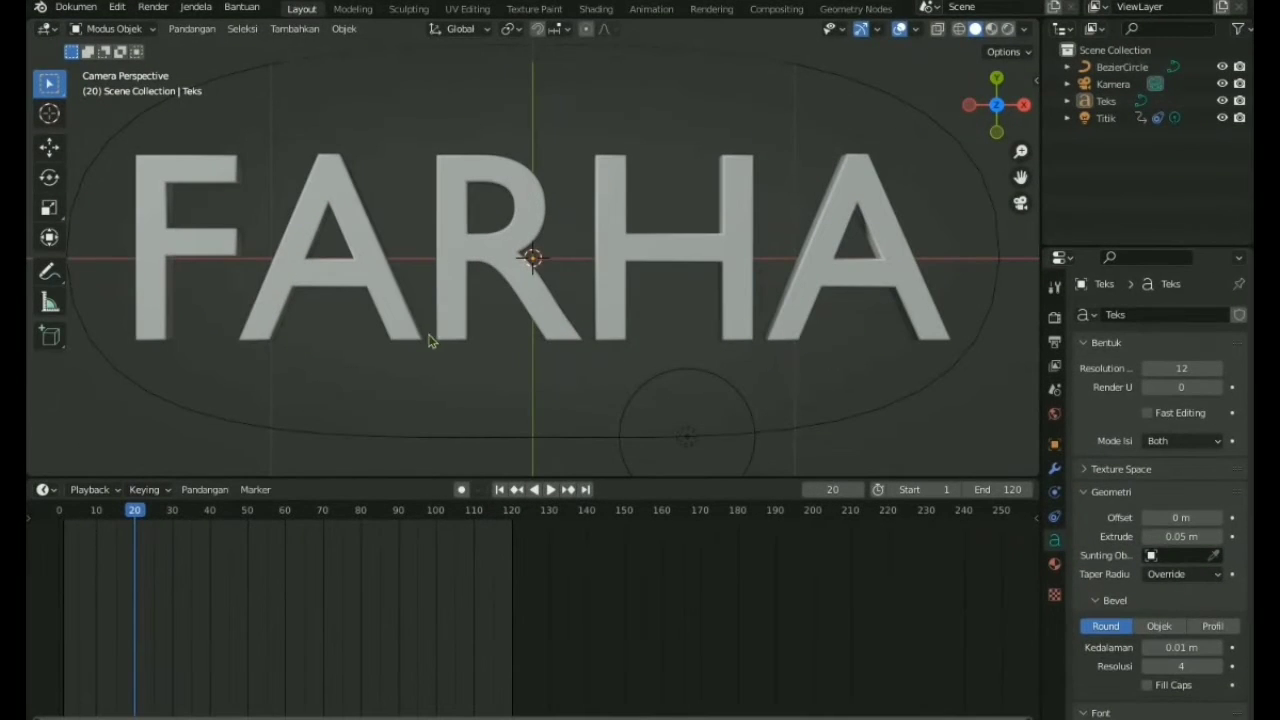
Select the Bezier circle path around the letters and move it slightly down along Z, below the text
scroll(560, 335, "up", 1)
scroll(562, 340, "down", 4)
mouse_move(563, 343)
middle_mouse_down()
mouse_move(604, 333)
mouse_move(546, 337)
mouse_move(560, 377)
mouse_move(564, 353)
middle_mouse_up()
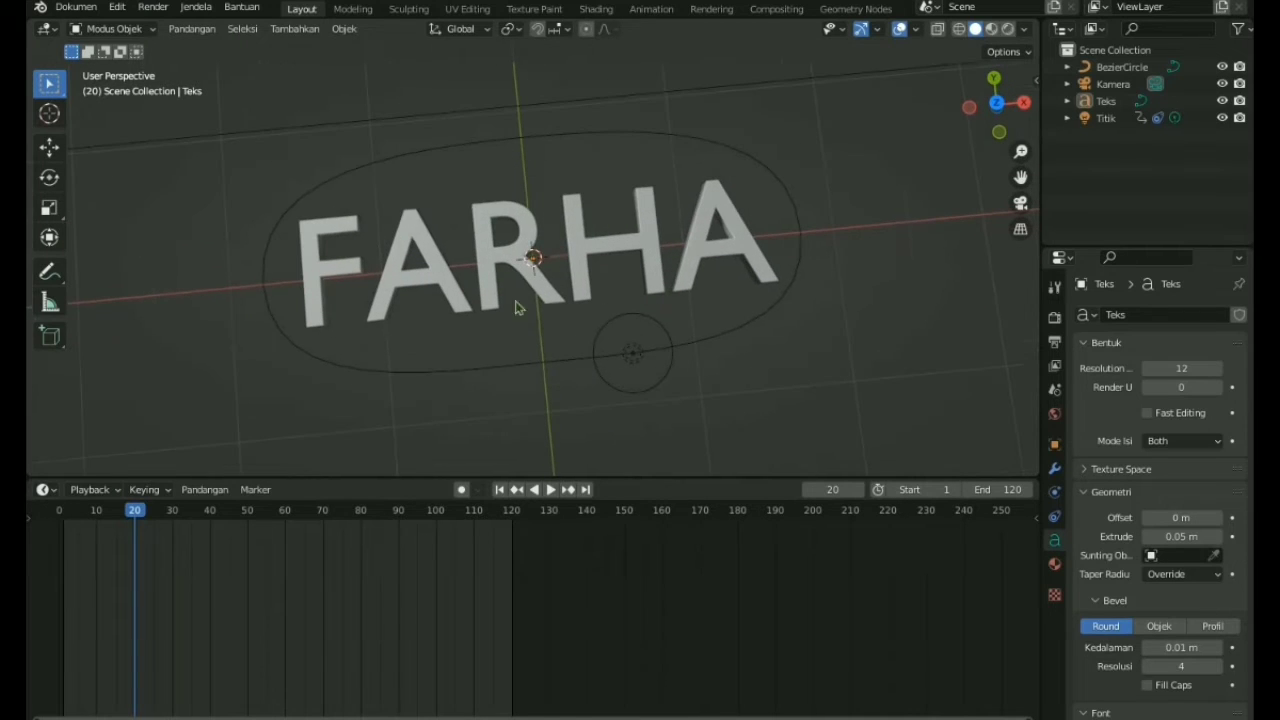
left_click(403, 162)
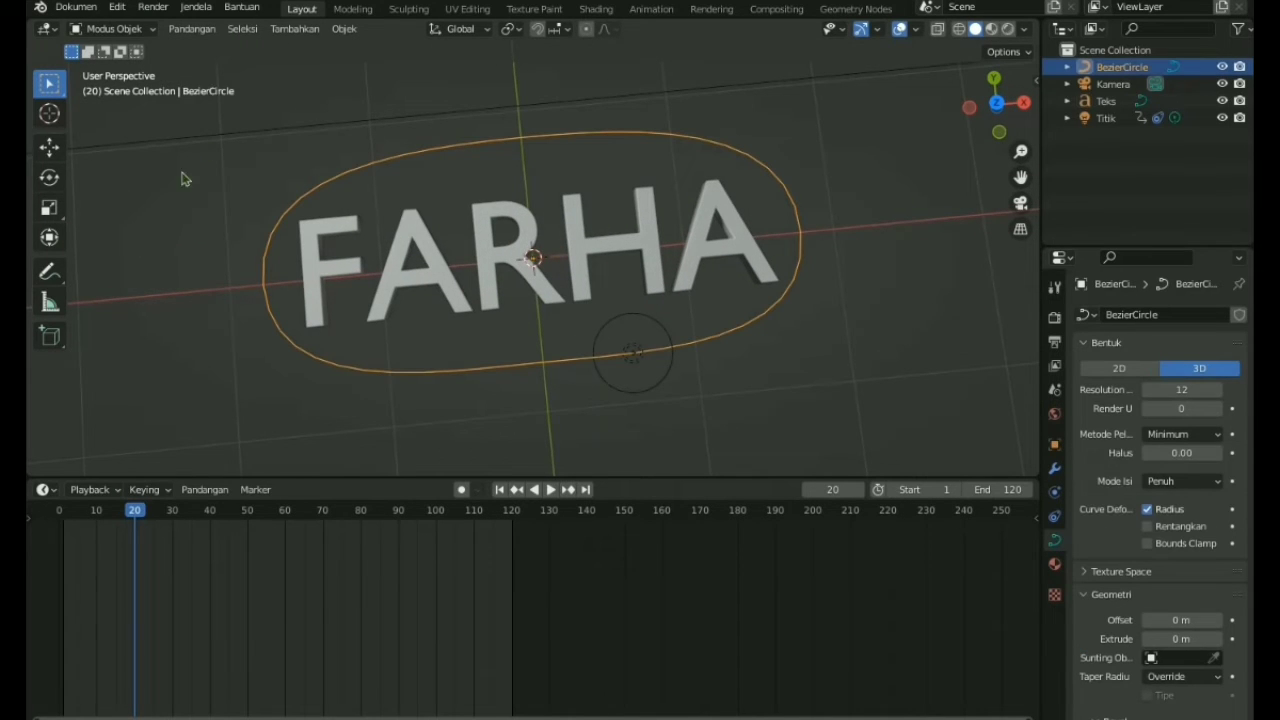
left_click(49, 148)
middle_click_drag(618, 318, 605, 168)
left_click_drag(534, 189, 532, 210)
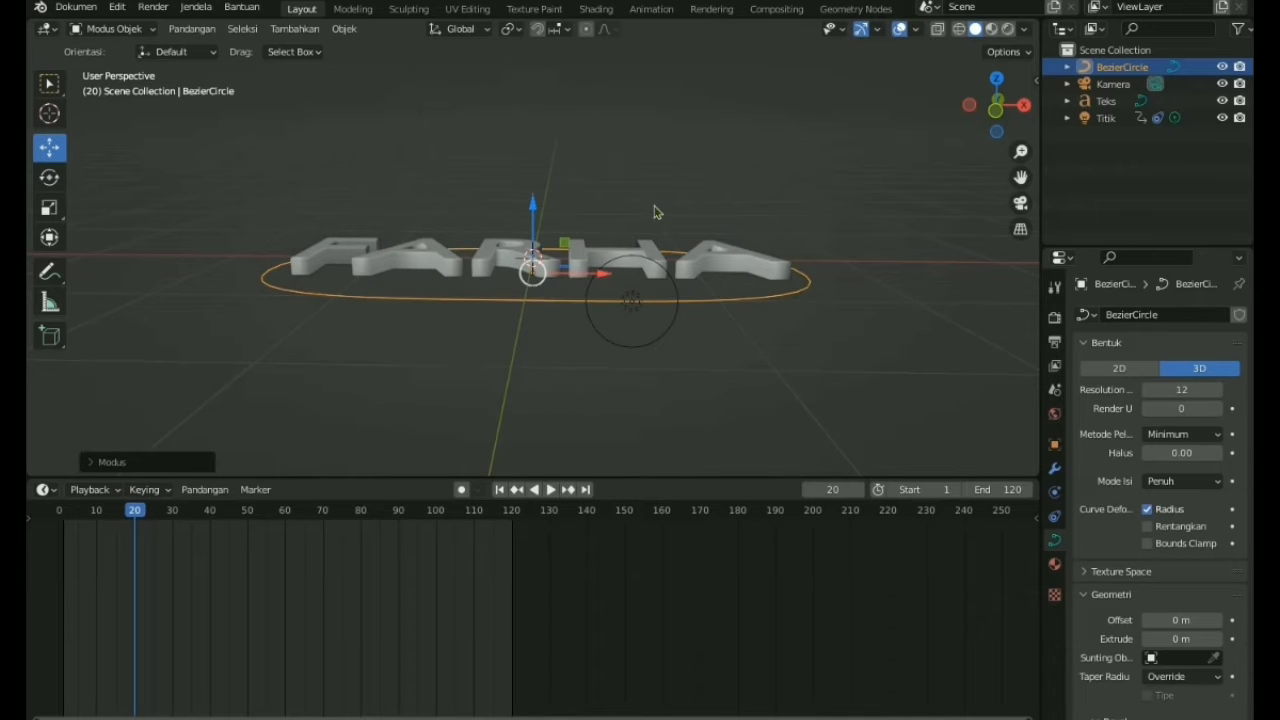
left_click(45, 96)
middle_click_drag(465, 180, 558, 326)
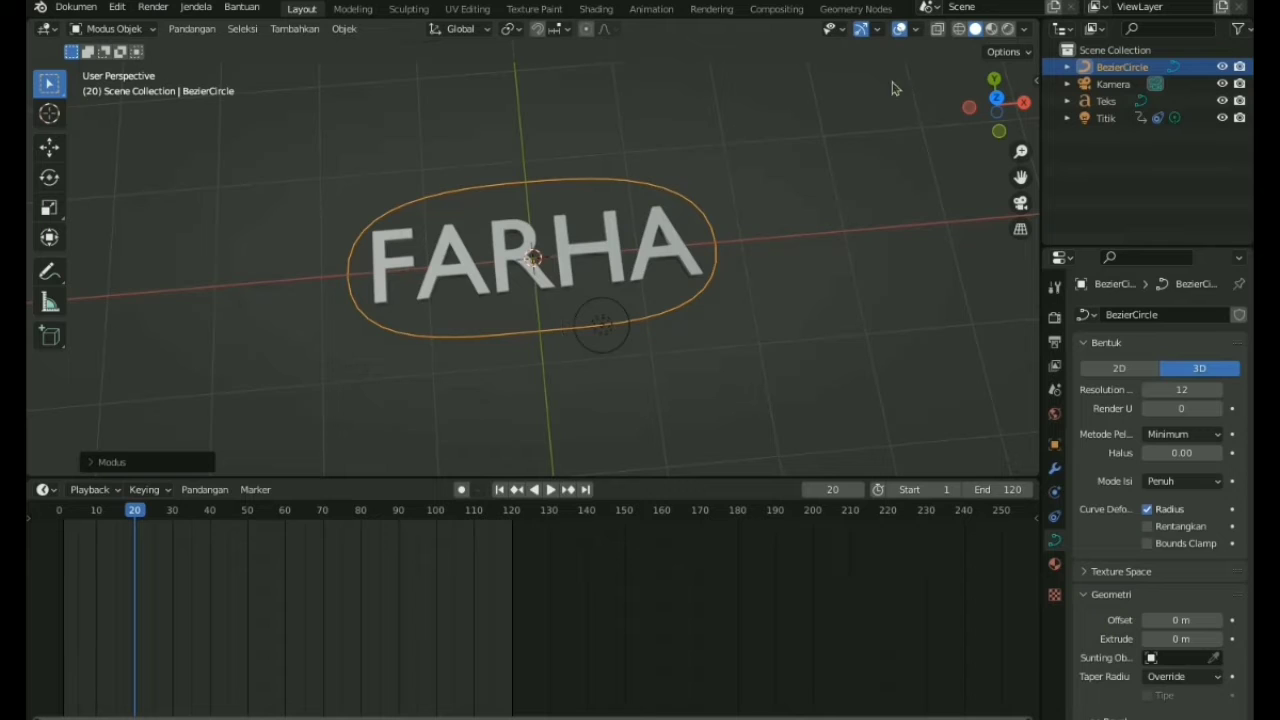
Preview part of the light animation through the camera in Rendered viewport shading
key("z")
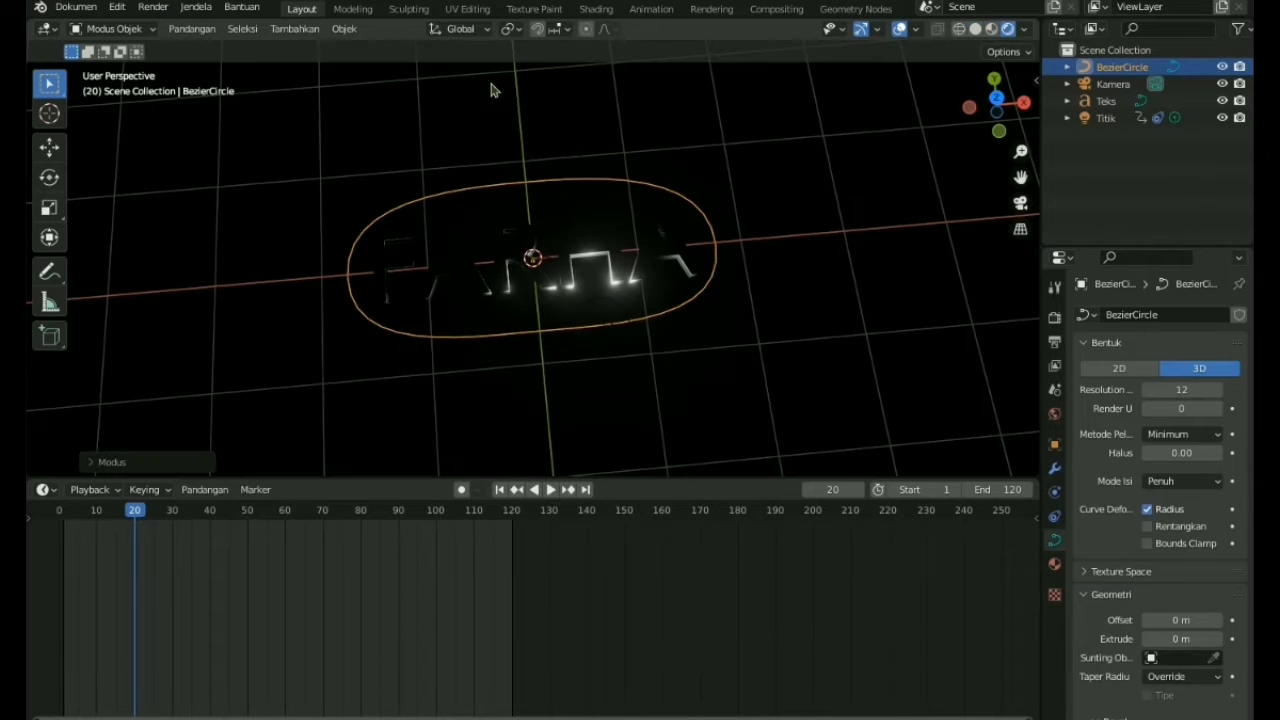
left_click(191, 28)
mouse_move(243, 213)
left_click(420, 220)
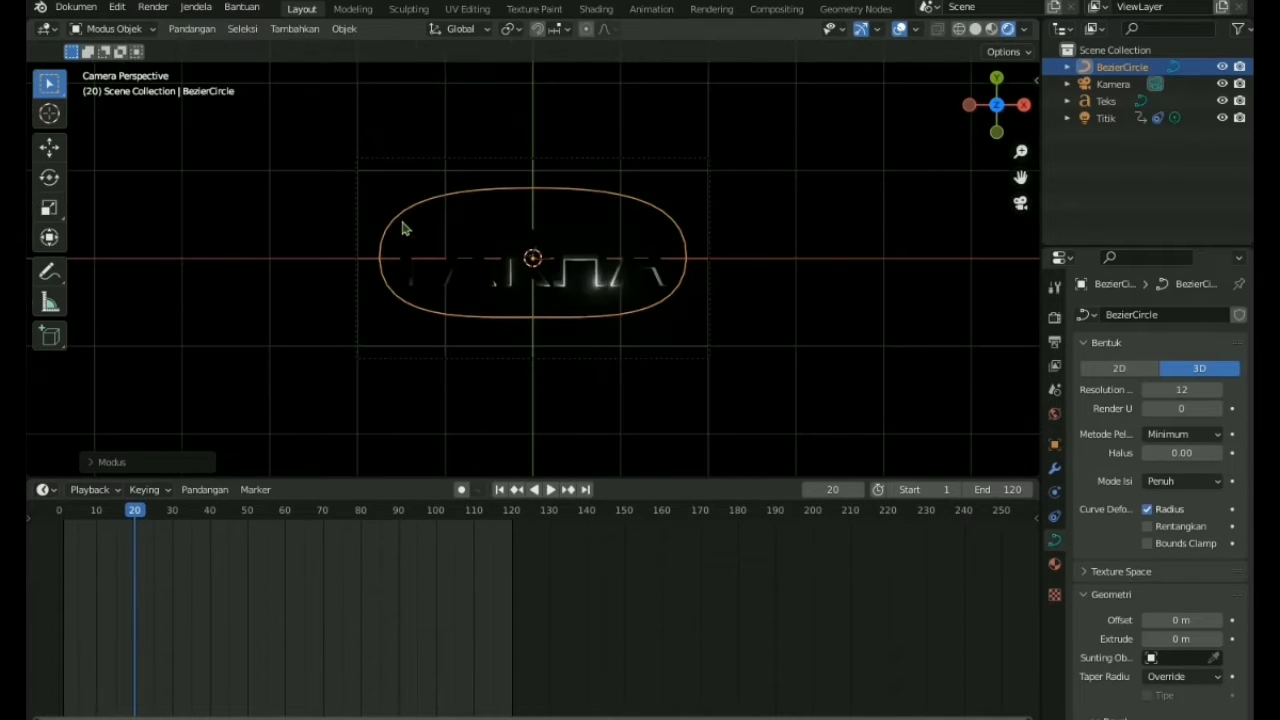
key("space")
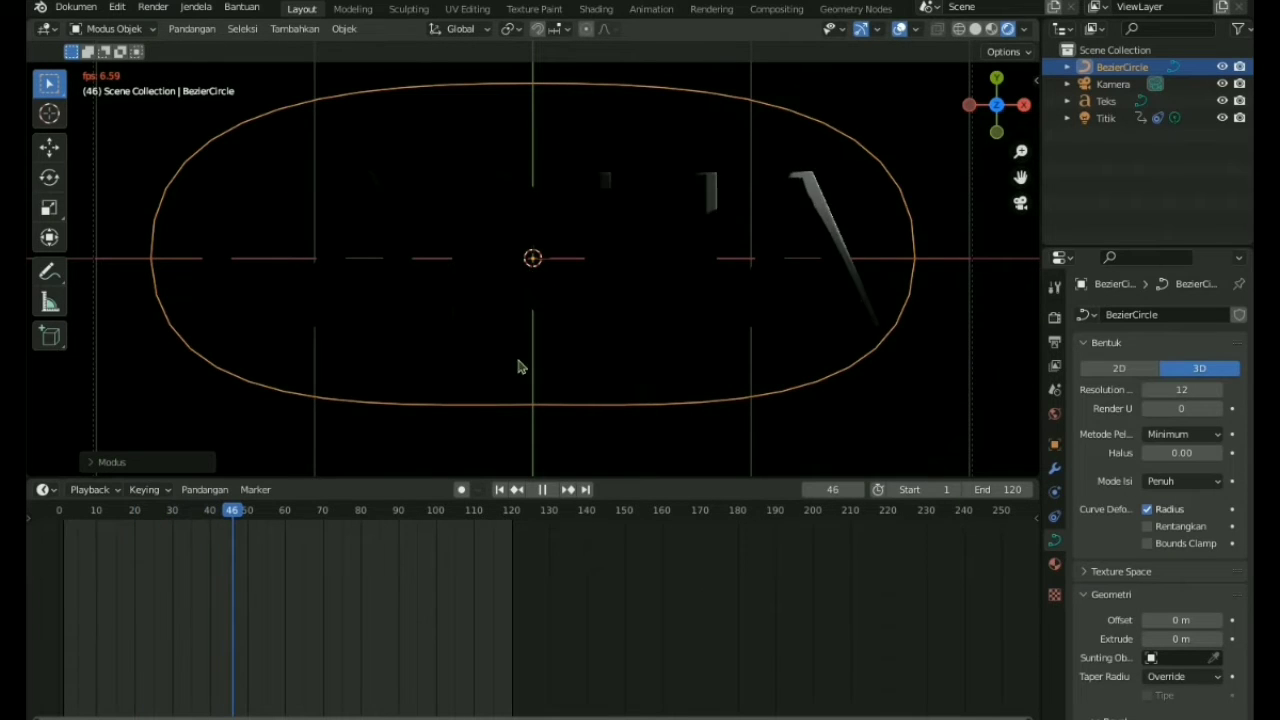
key("space")
In Solid shading, scale the Bezier circle up until its ends nearly reach the sides of the camera frame
key("z")
left_click(795, 311)
scroll(795, 311, "down", 3)
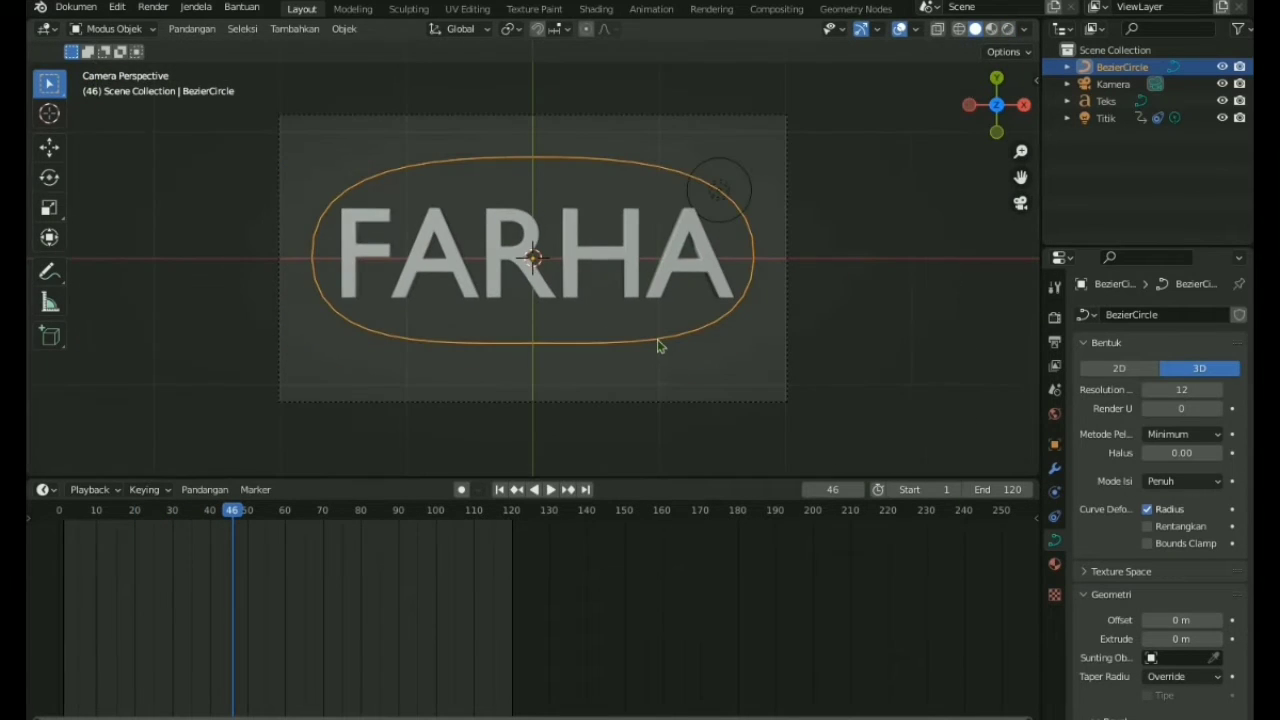
key("s")
left_click(658, 357)
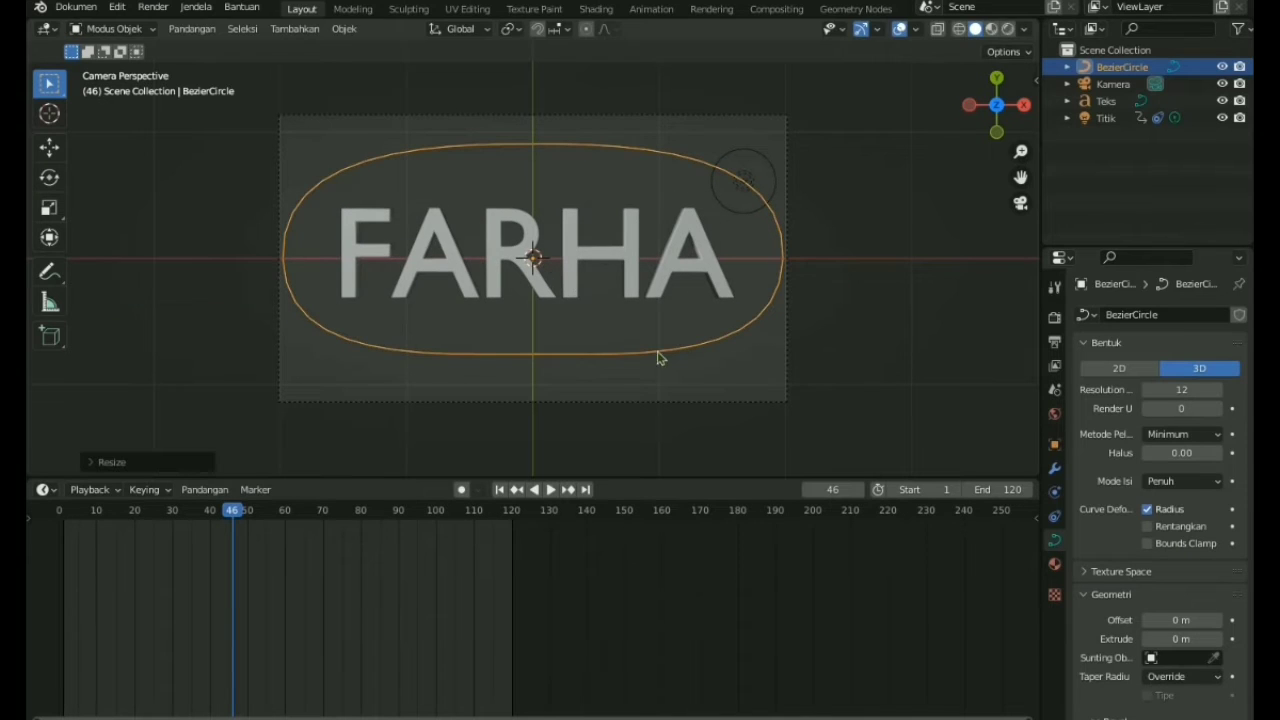
Play the animation in Rendered shading to check how the enlarged light path lights the letters
left_click(1008, 30)
key("space")
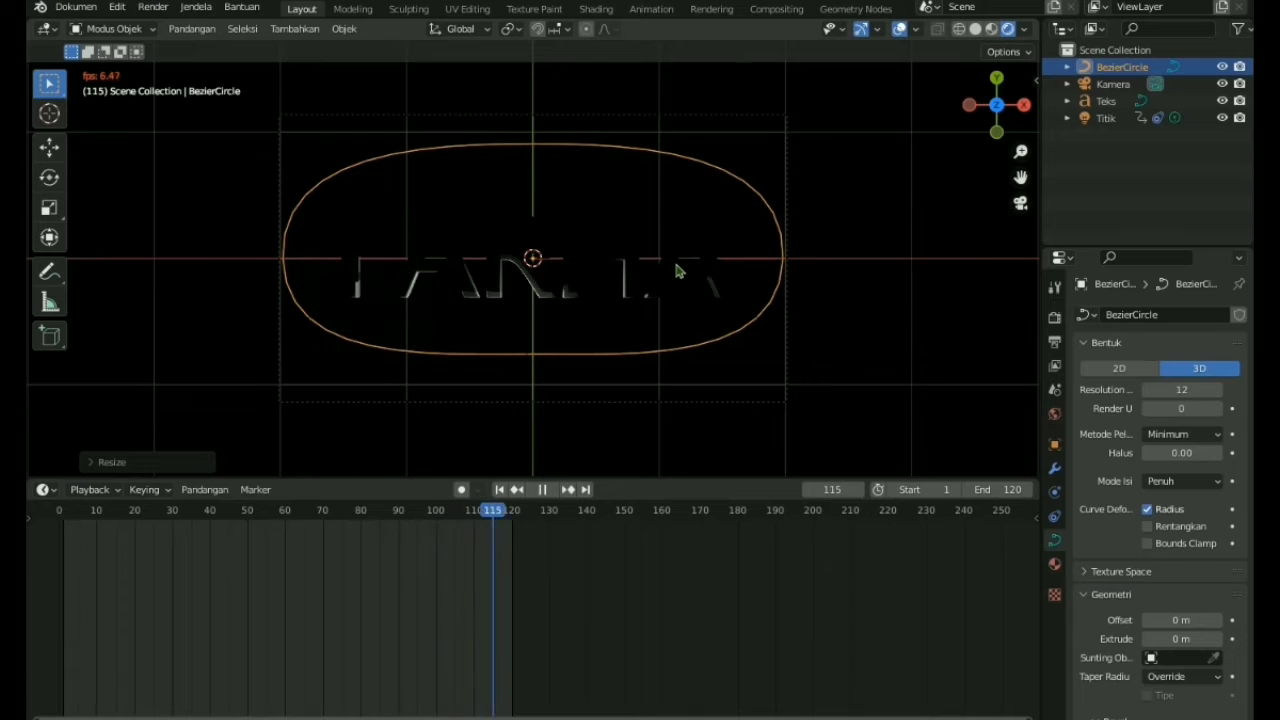
key("space")
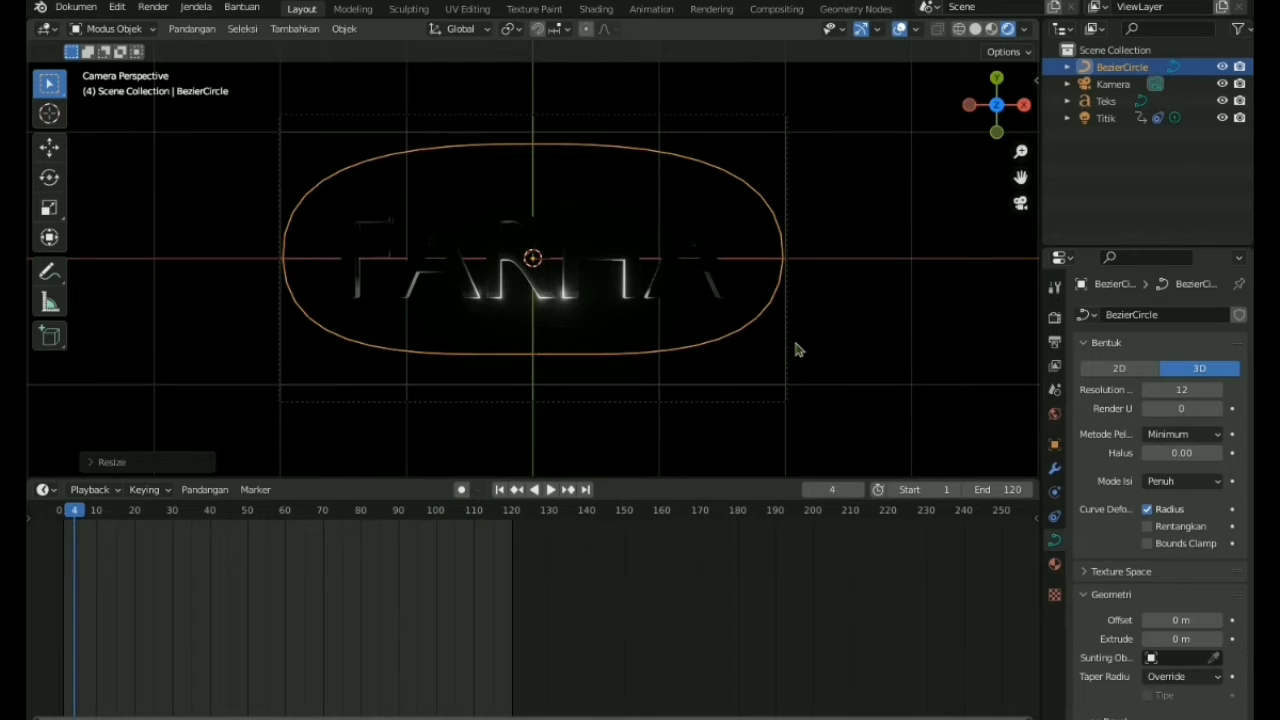
Select the point light below the letters, change its color to saturated orange and play the animation
left_click(536, 356)
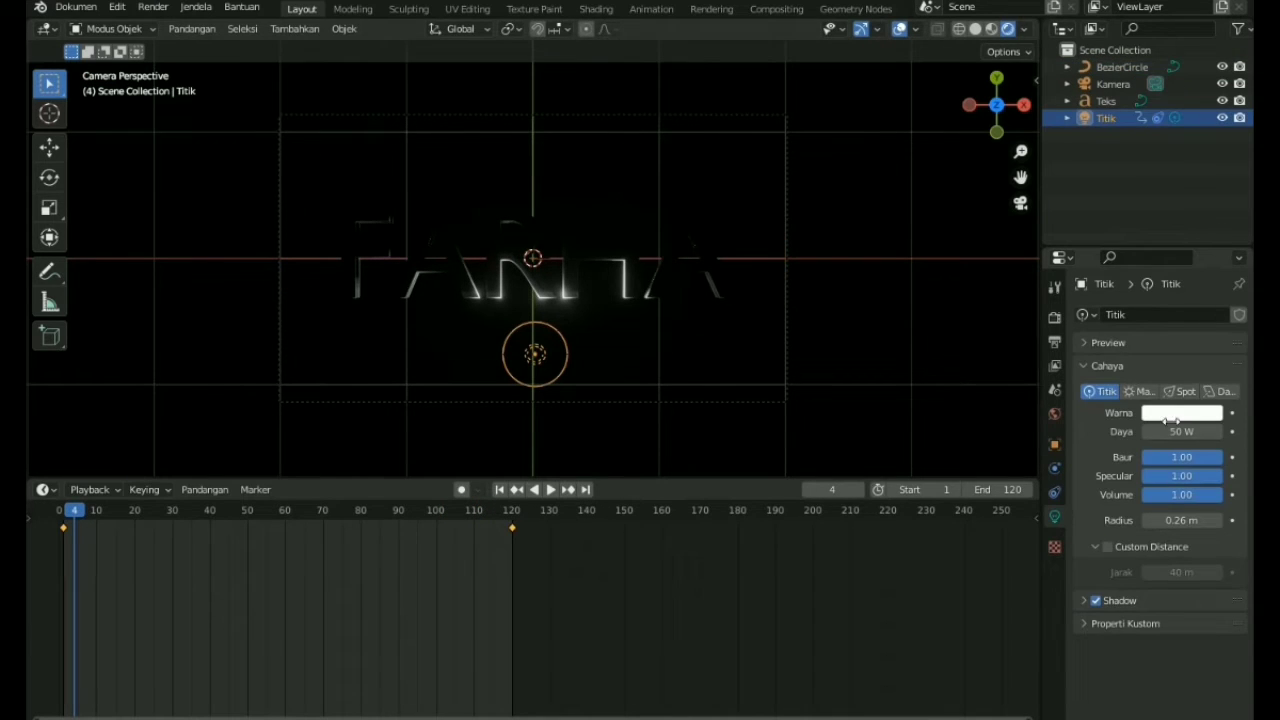
left_click(1177, 415)
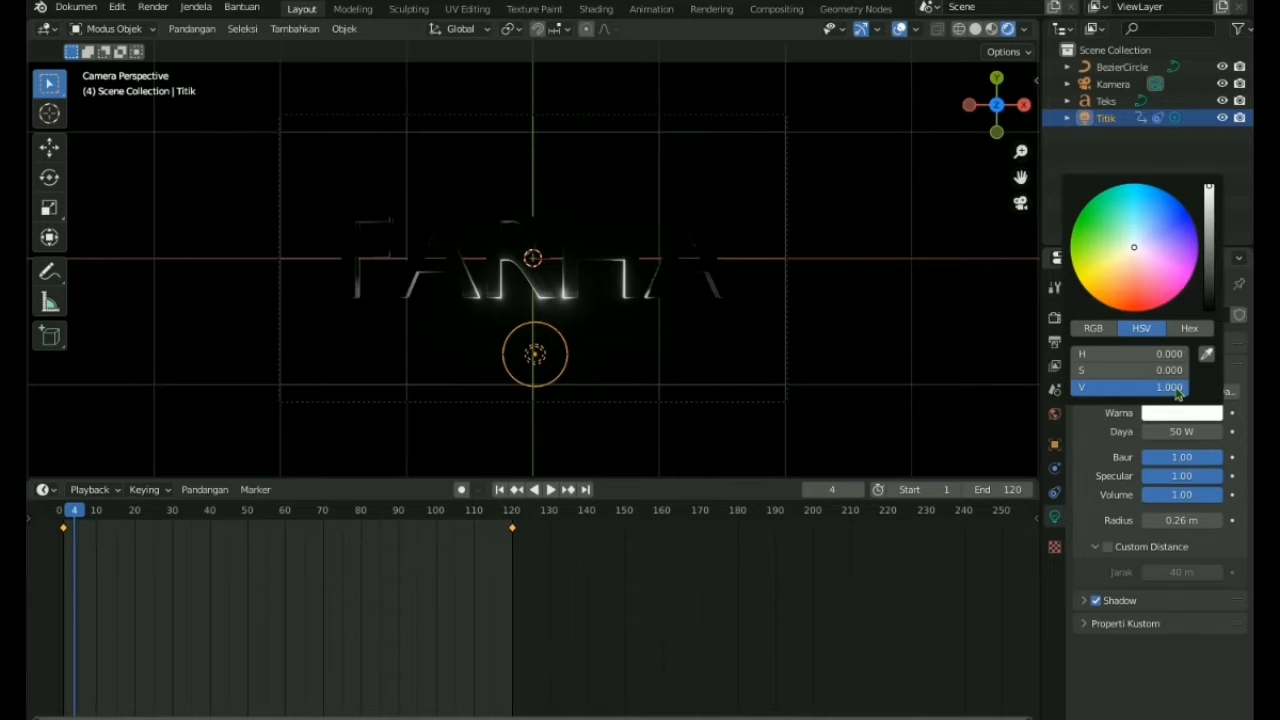
mouse_move(1135, 248)
left_mouse_down()
mouse_move(1133, 310)
mouse_move(1109, 251)
mouse_move(1062, 240)
mouse_move(1058, 300)
mouse_move(1076, 330)
mouse_move(1089, 316)
left_mouse_up()
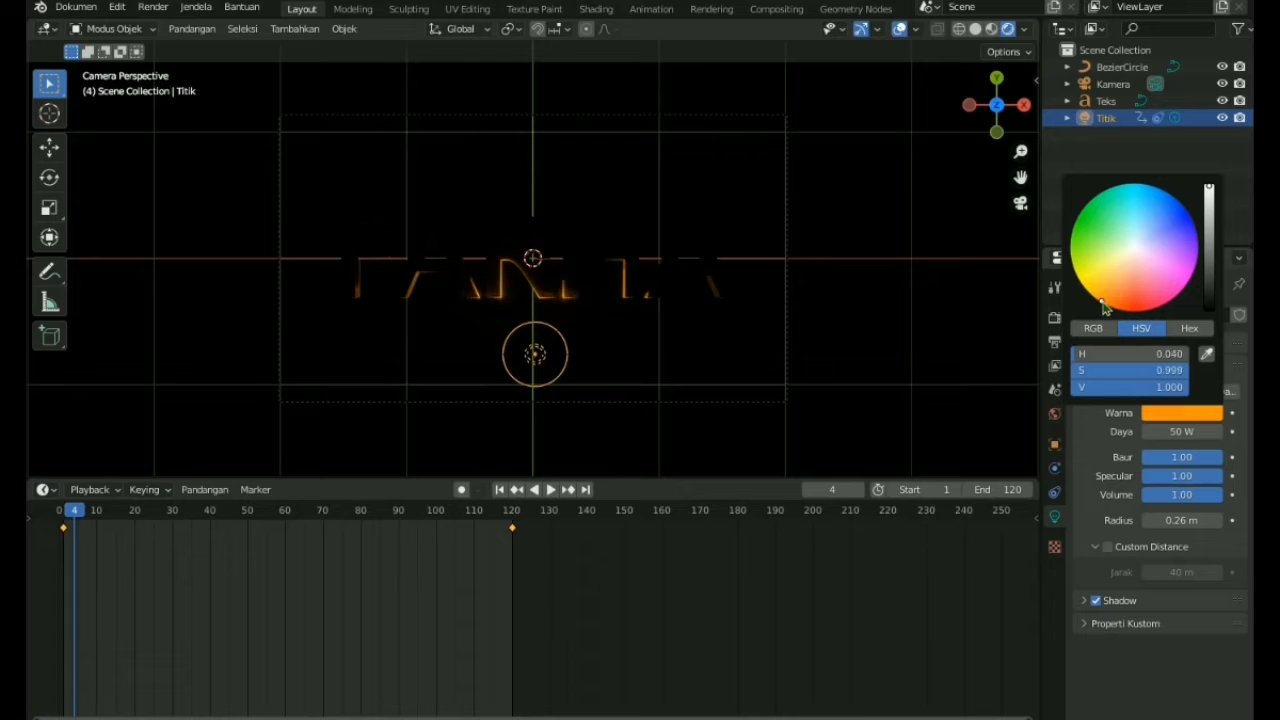
key("space")
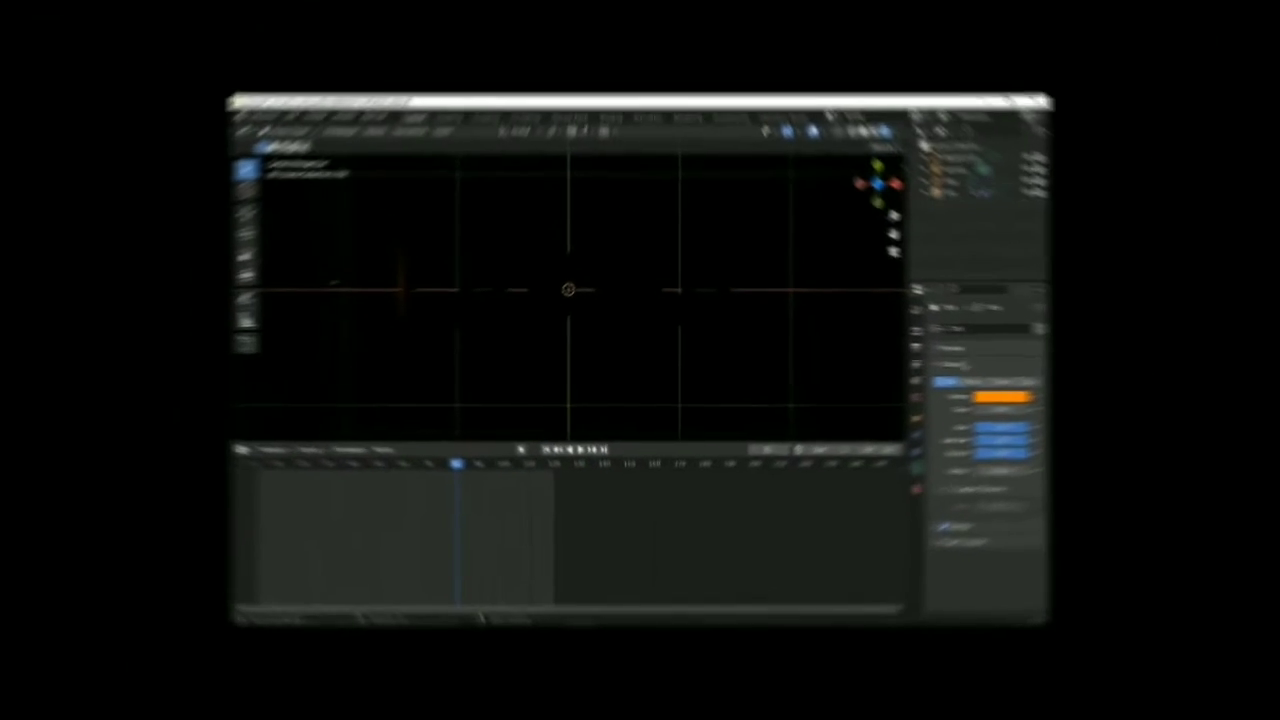
Set the point light's power to 100 W and preview the brighter glow in the animation
double_click(1160, 432)
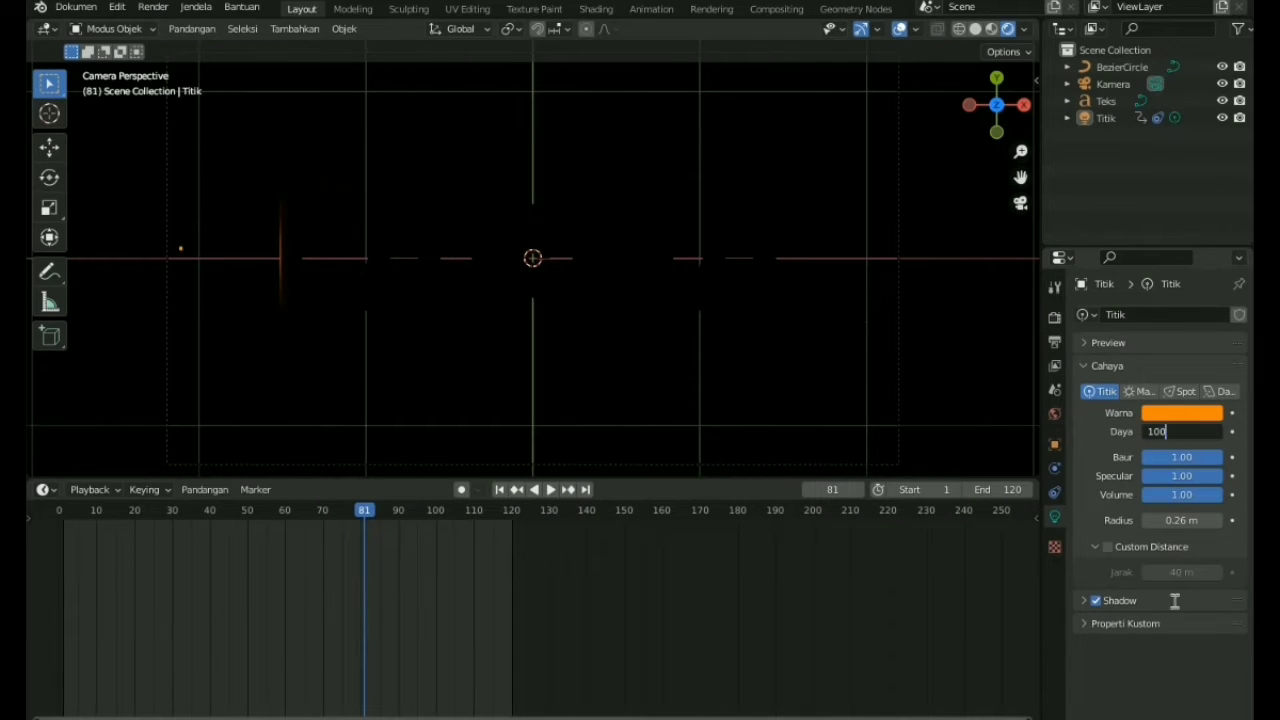
type("100")
key("Tab")
type("1")
key("Return")
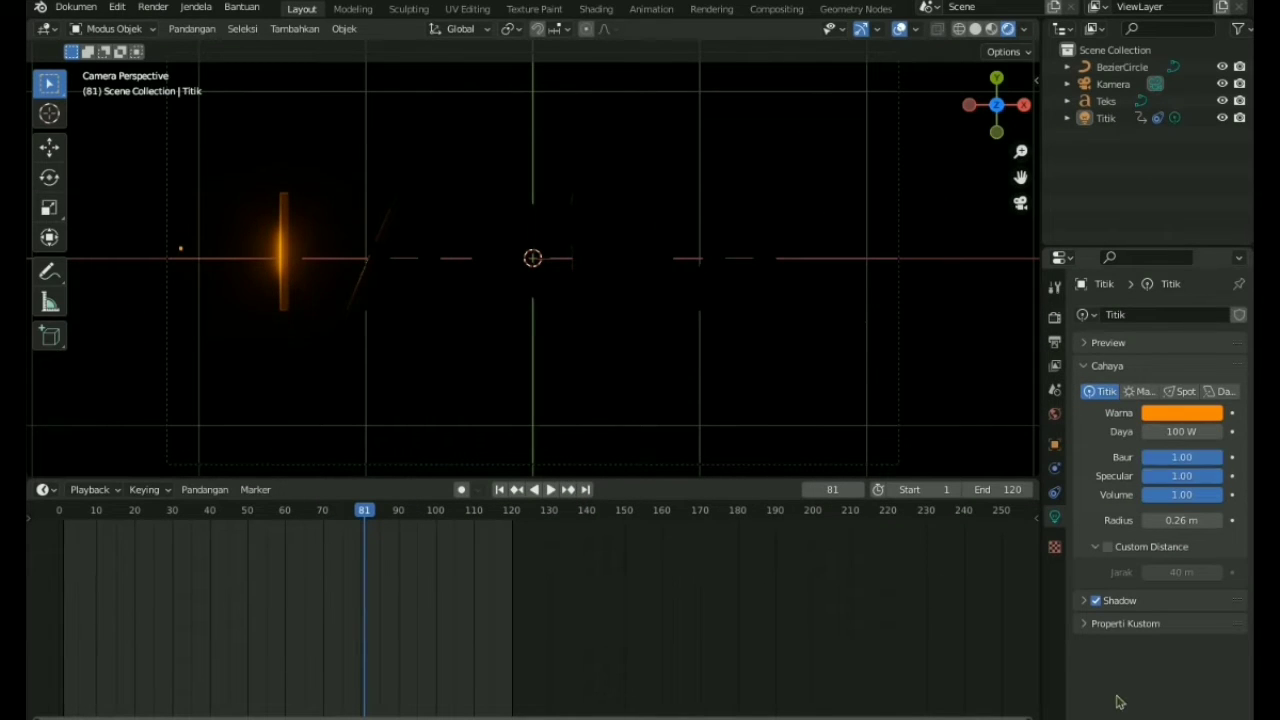
key("space")
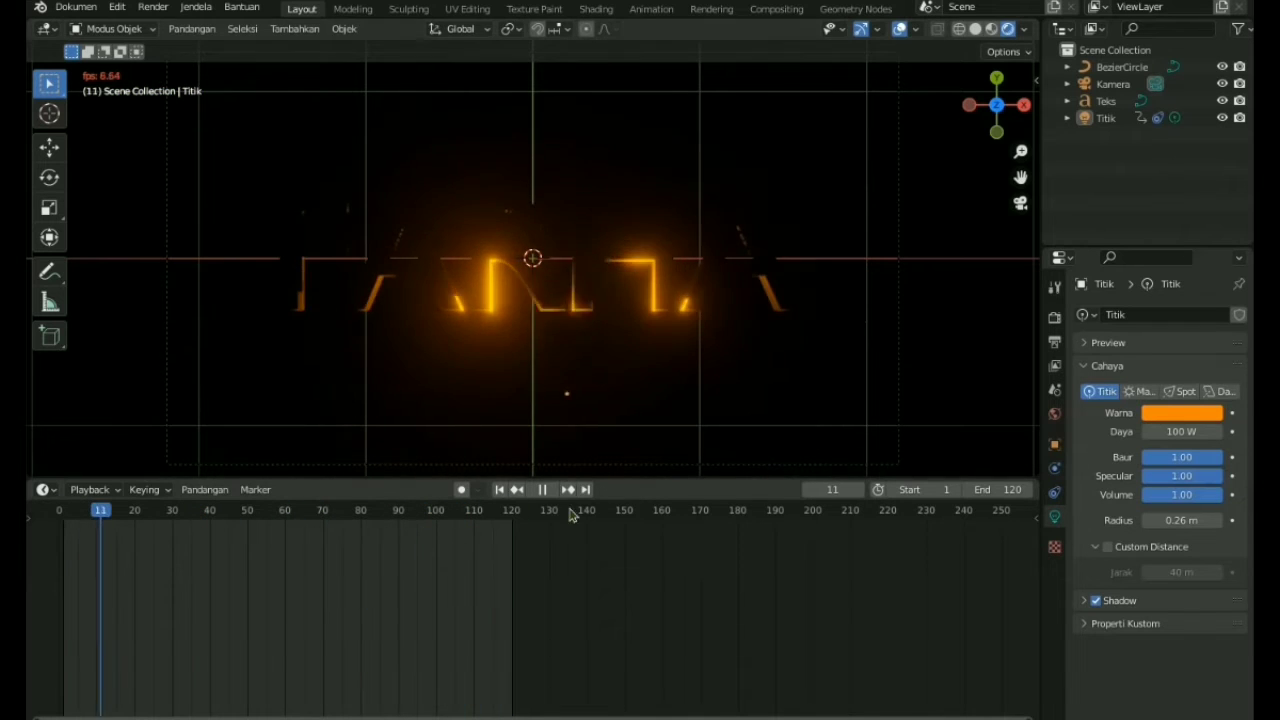
key("space")
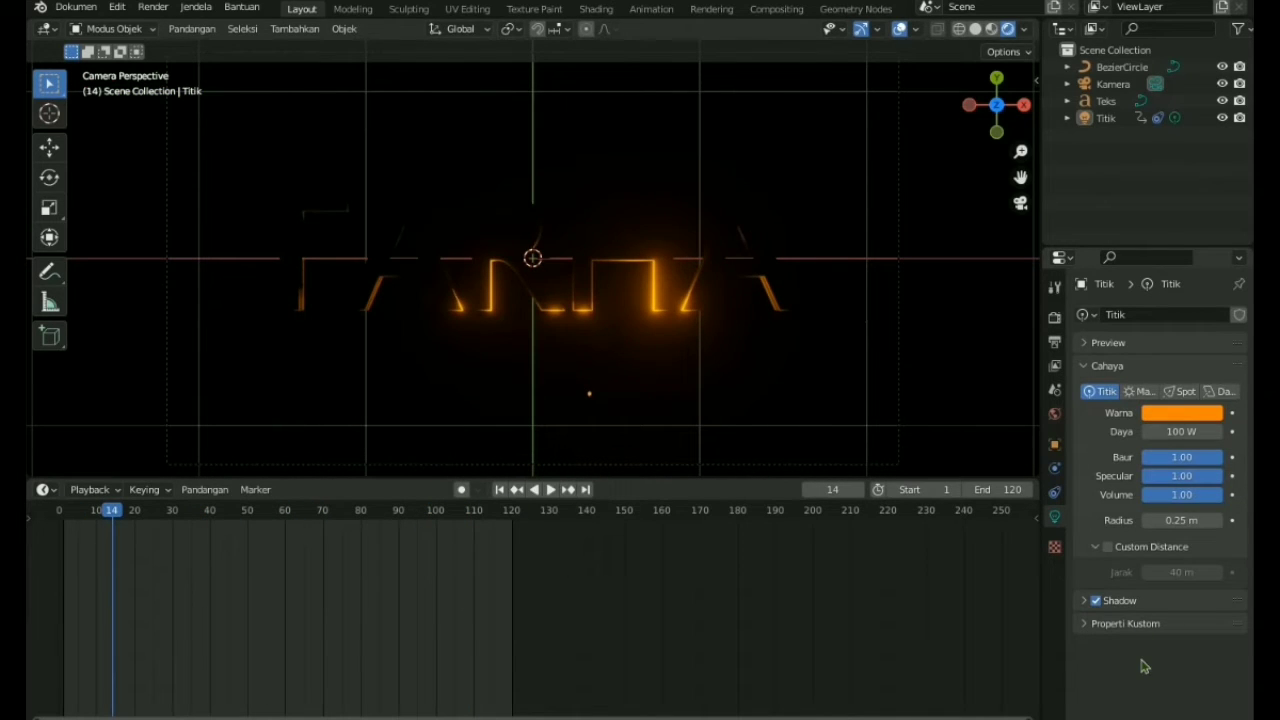
Examine the text's material values and its geometry, bevel, font and paragraph settings, along with the point light's settings
left_click(712, 287)
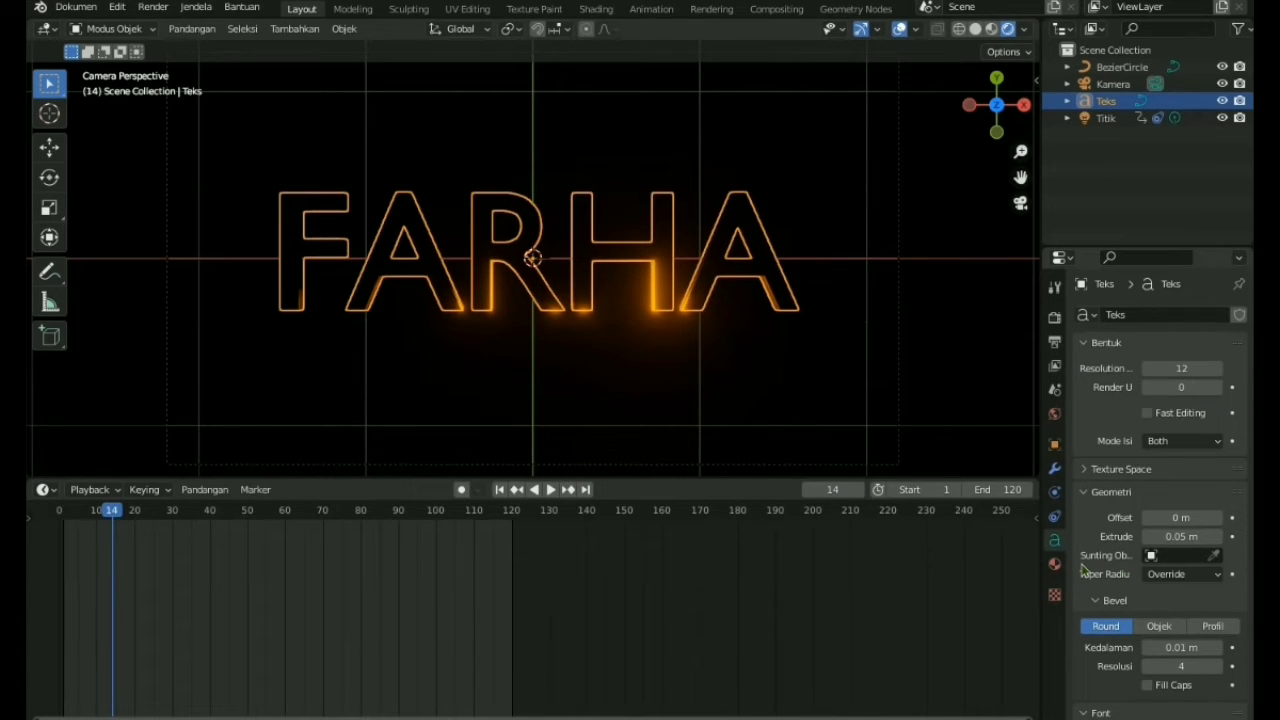
left_click(1052, 567)
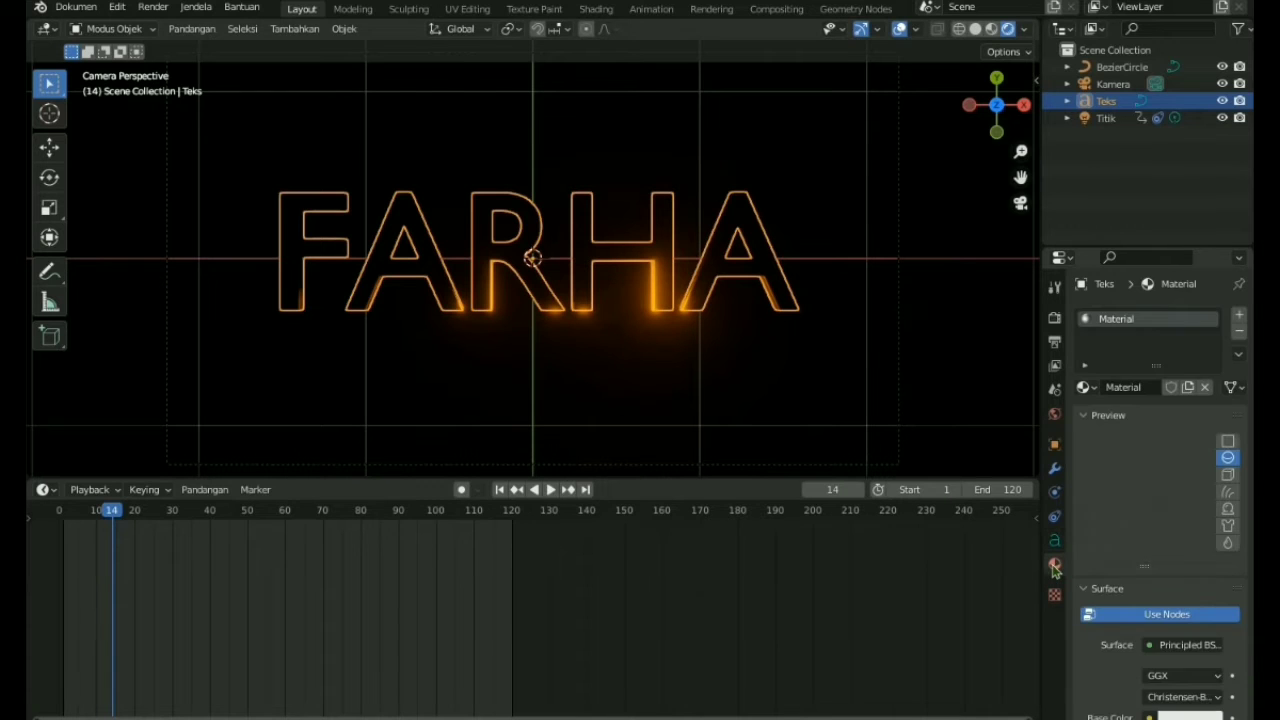
left_click(1110, 119)
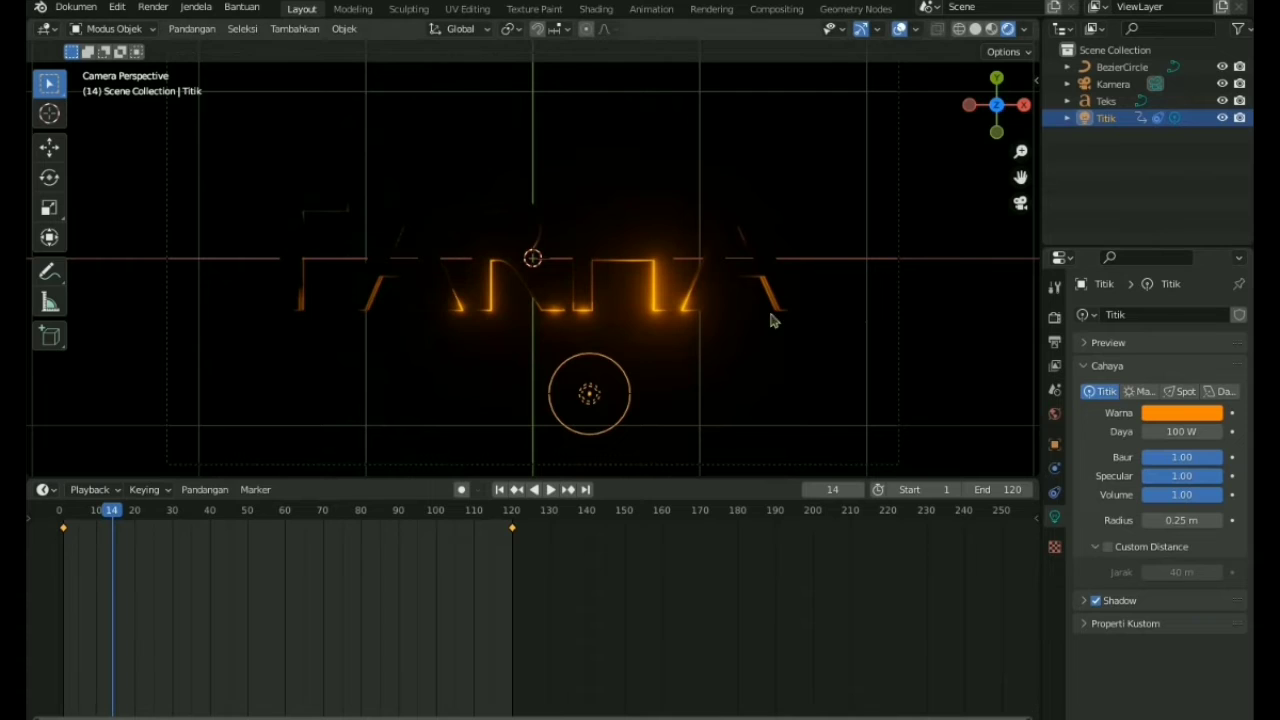
left_click(699, 294)
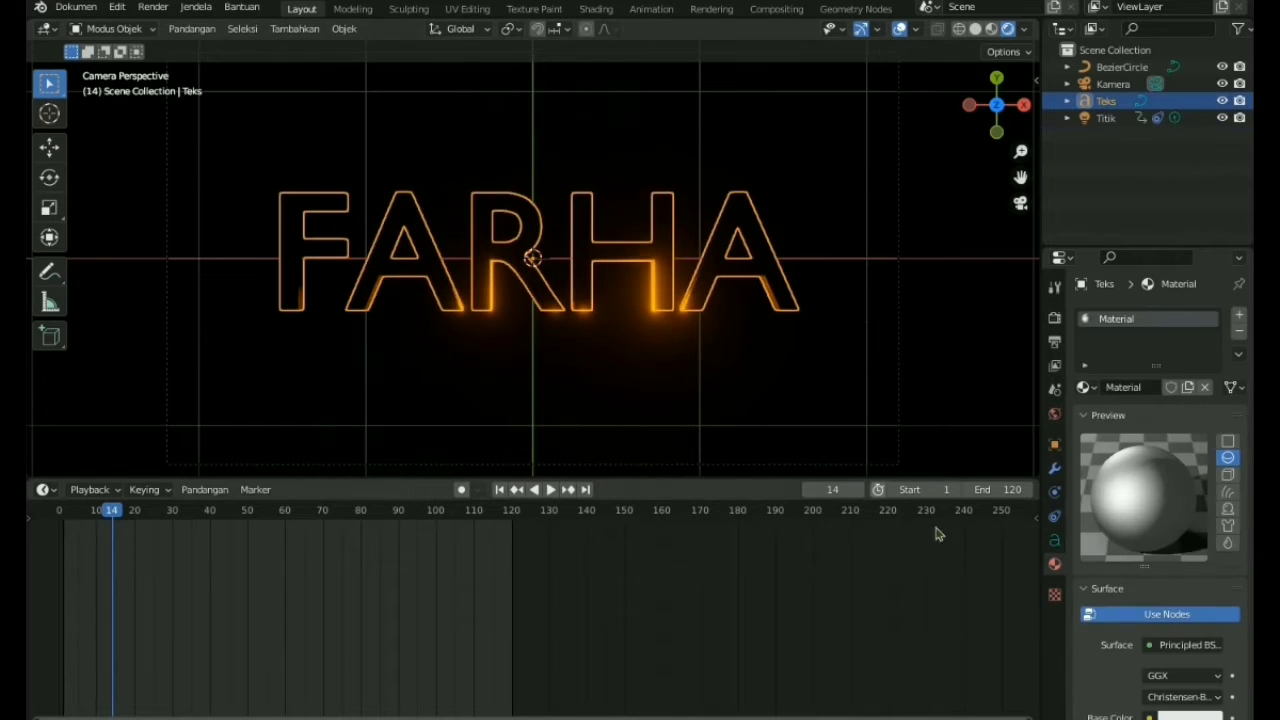
scroll(1103, 615, "down", 4)
scroll(1103, 615, "down", 1)
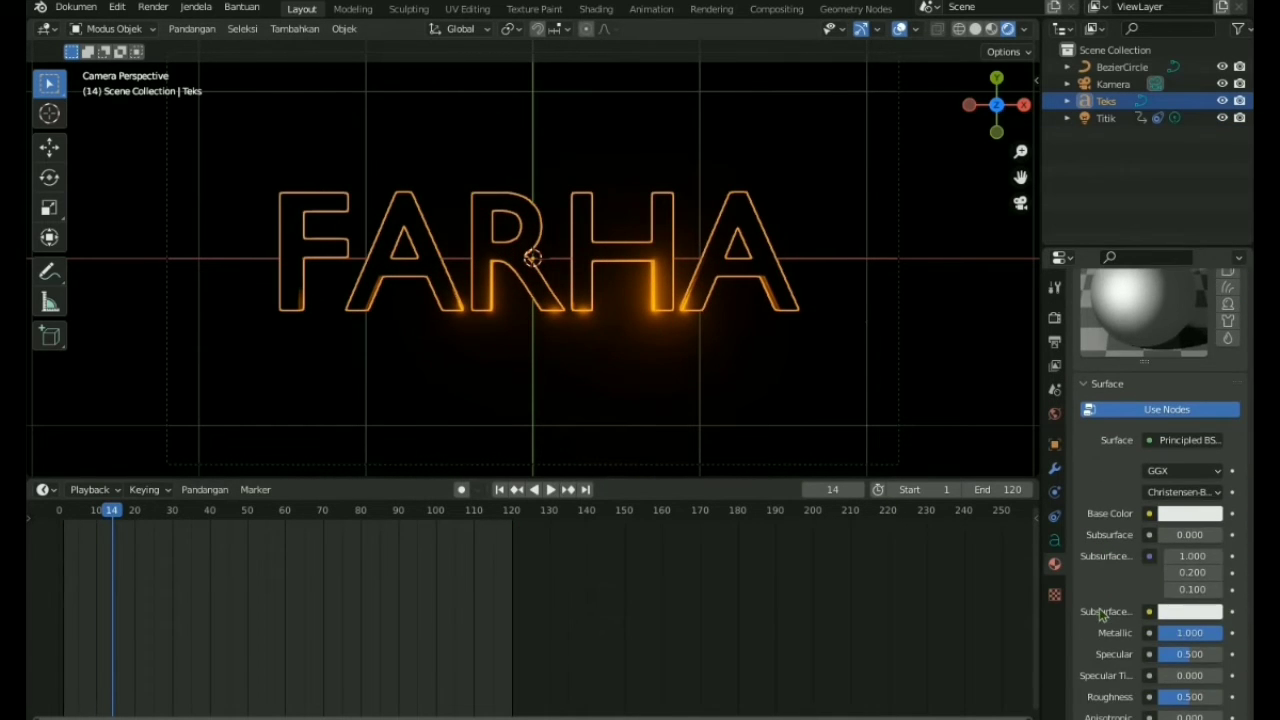
left_click(1054, 541)
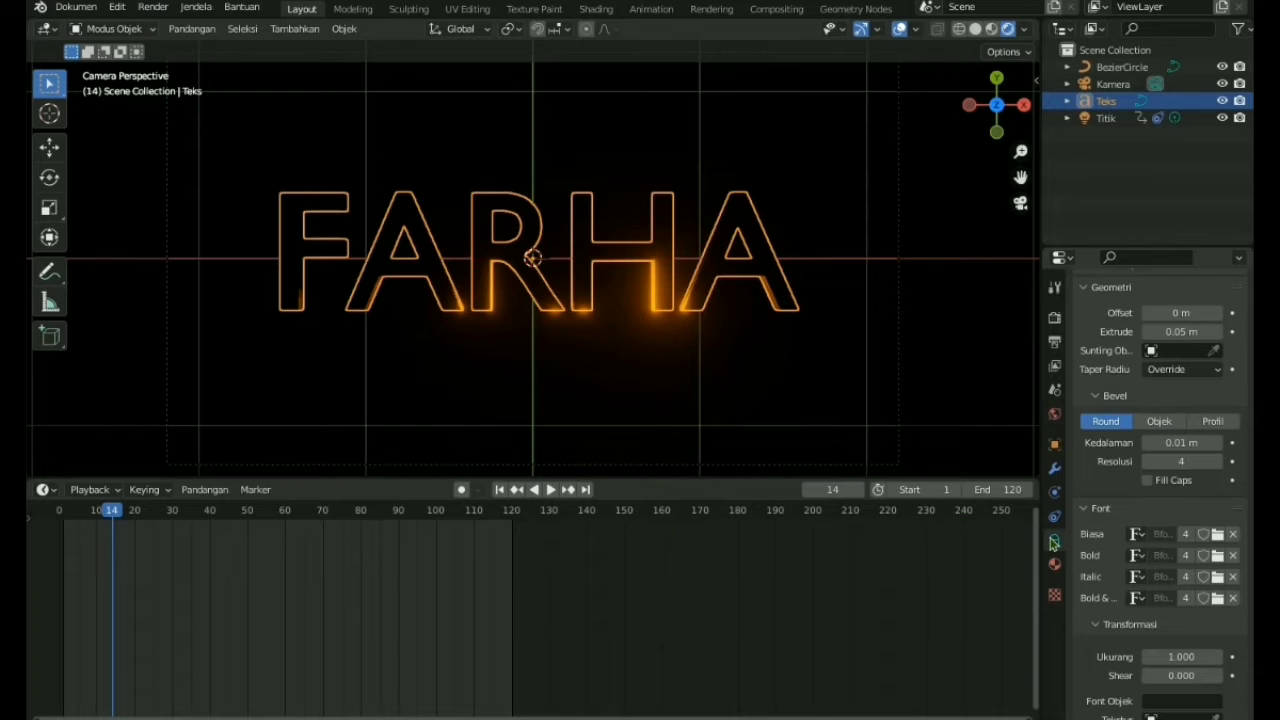
left_click(1088, 510)
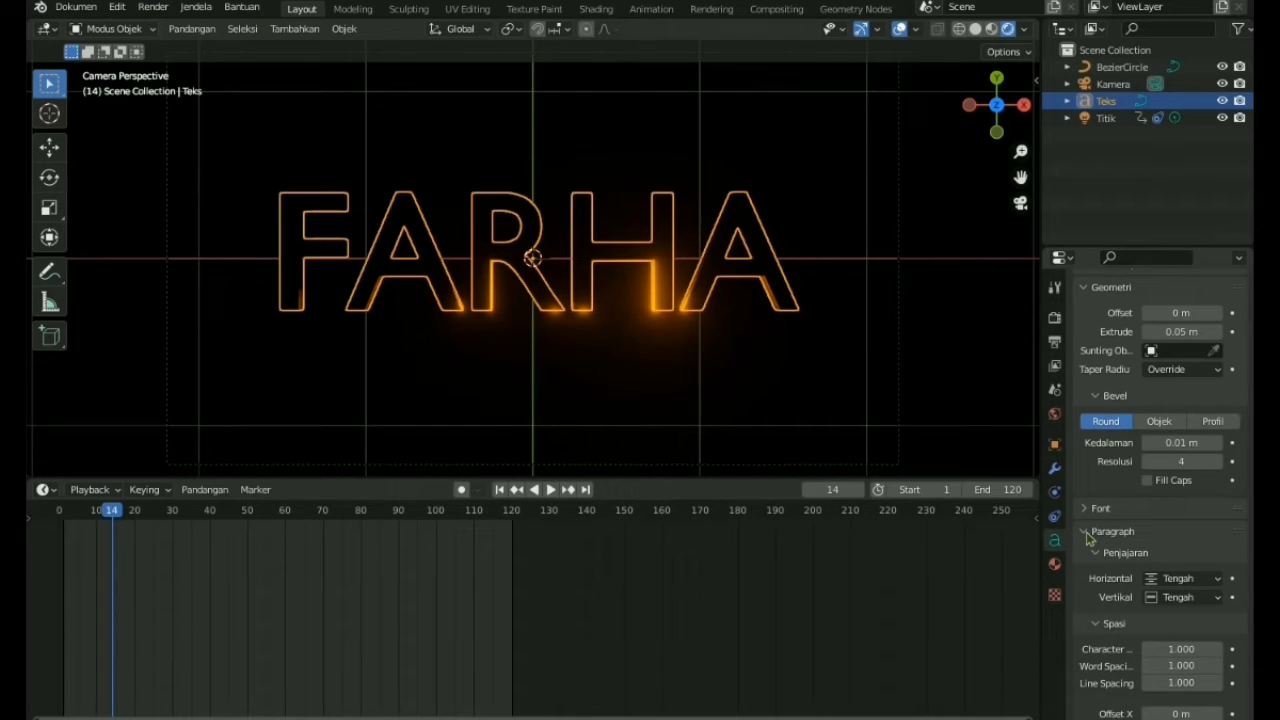
left_click(1088, 533)
scroll(1103, 464, "up", 1)
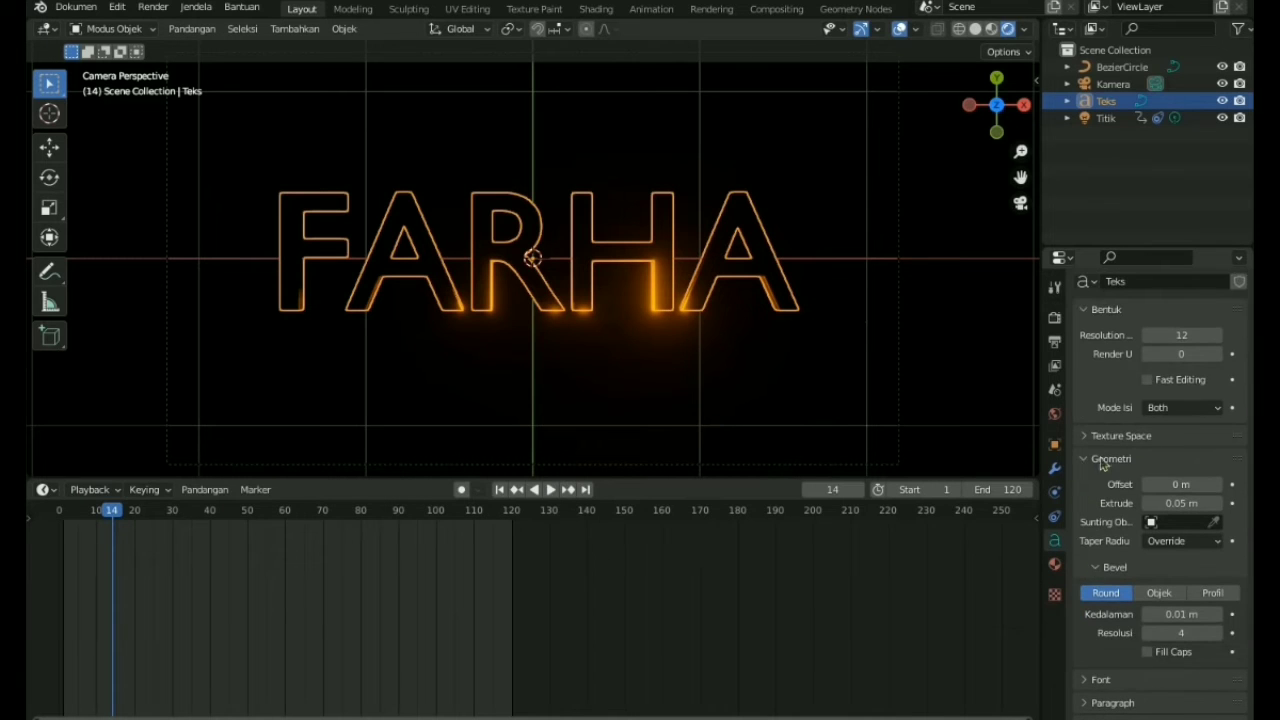
left_click(1097, 567)
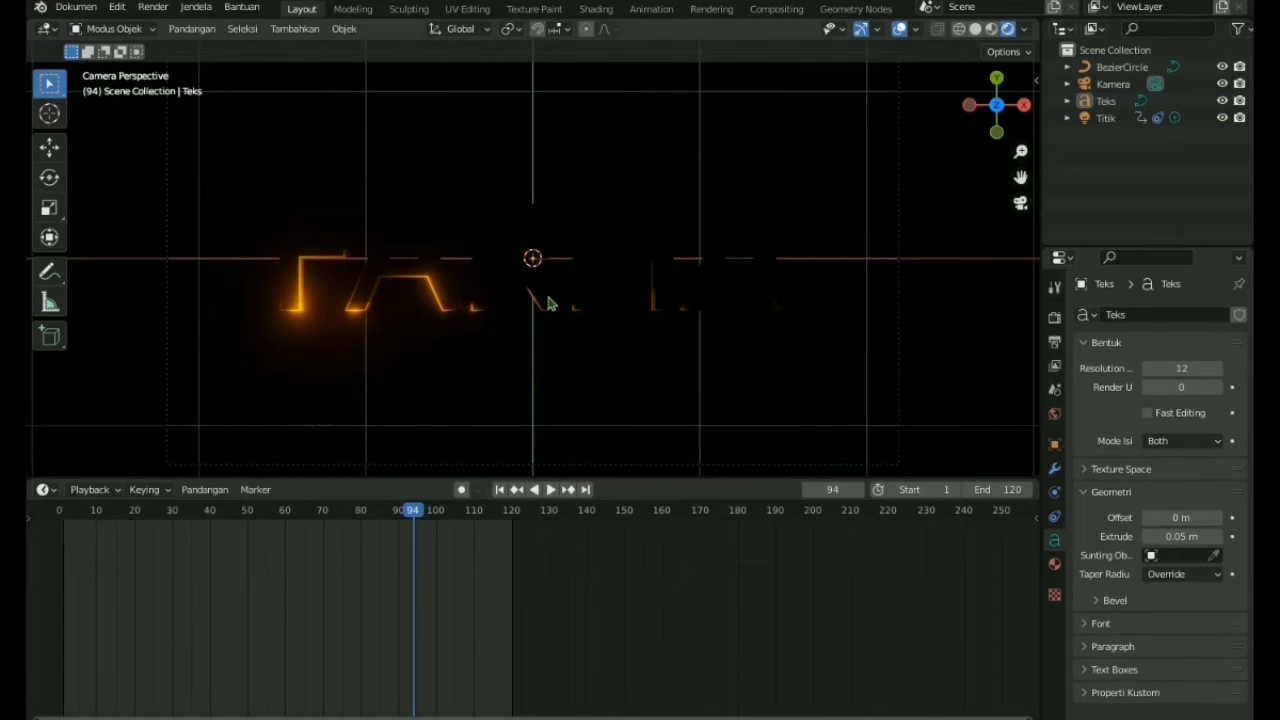
With the animation playing, adjust the text material's Roughness to 0.883
left_click(548, 303)
left_click(1055, 564)
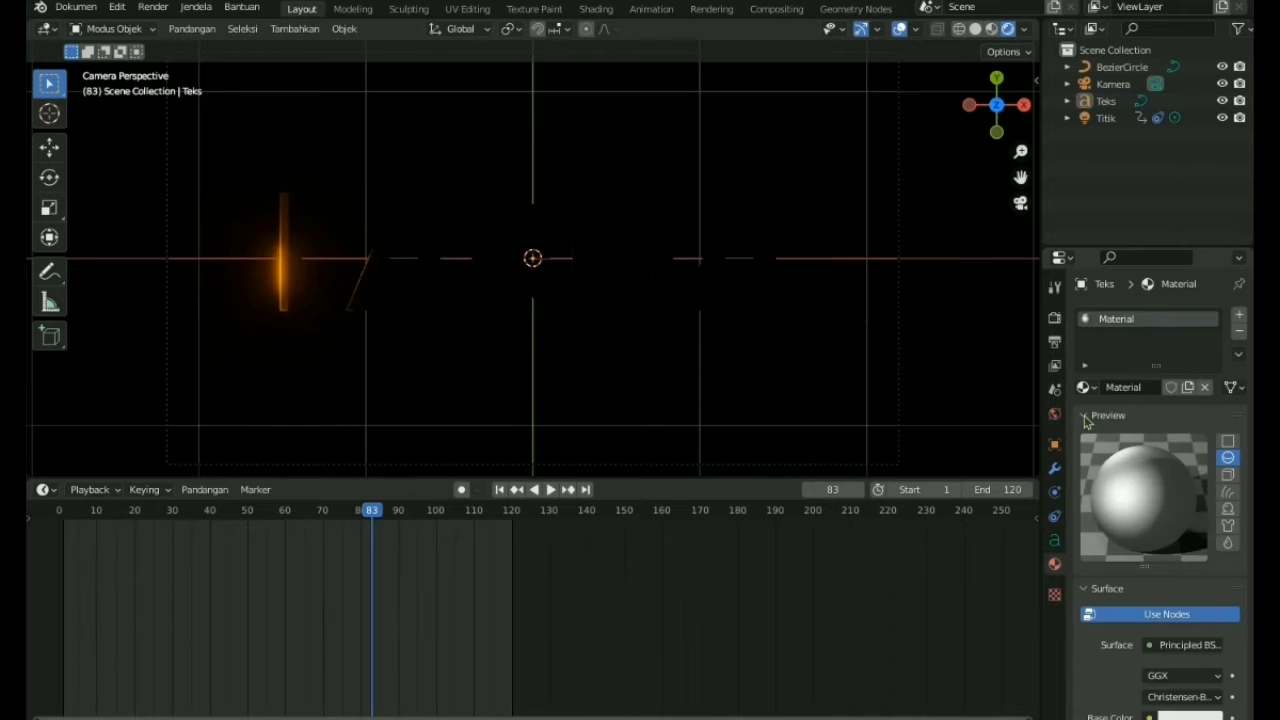
left_click(1085, 416)
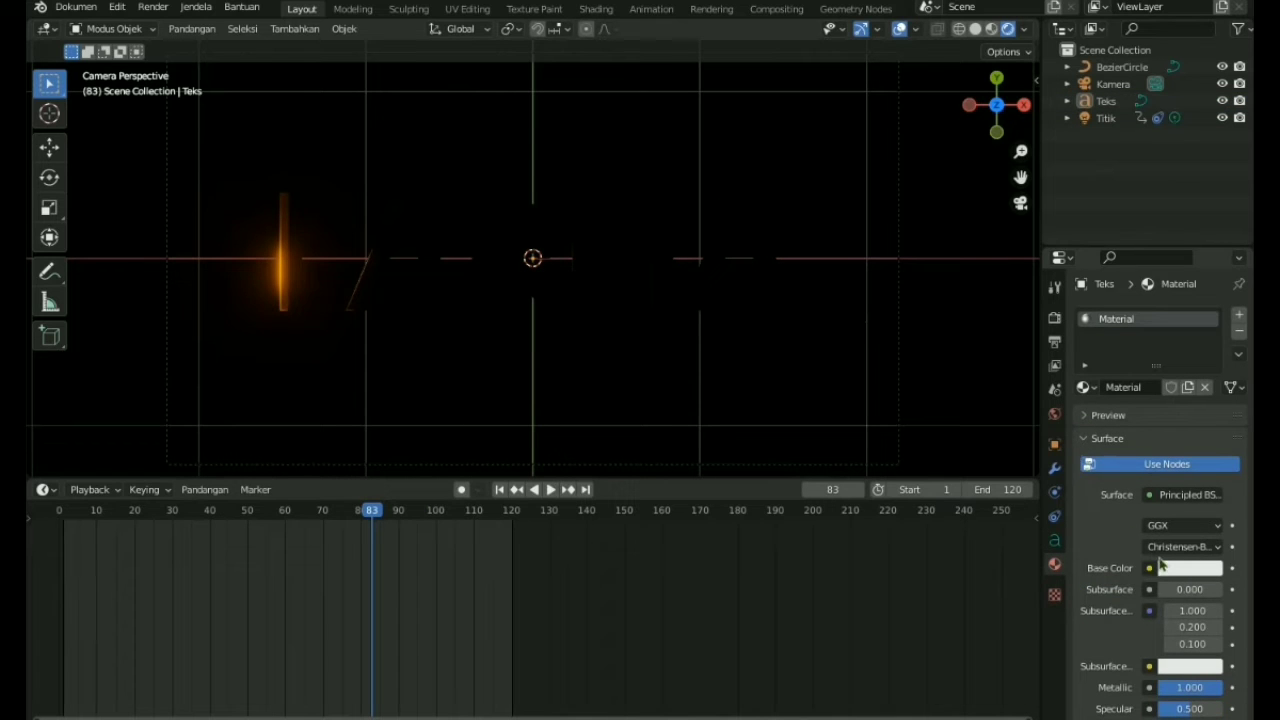
scroll(1156, 614, "down", 1)
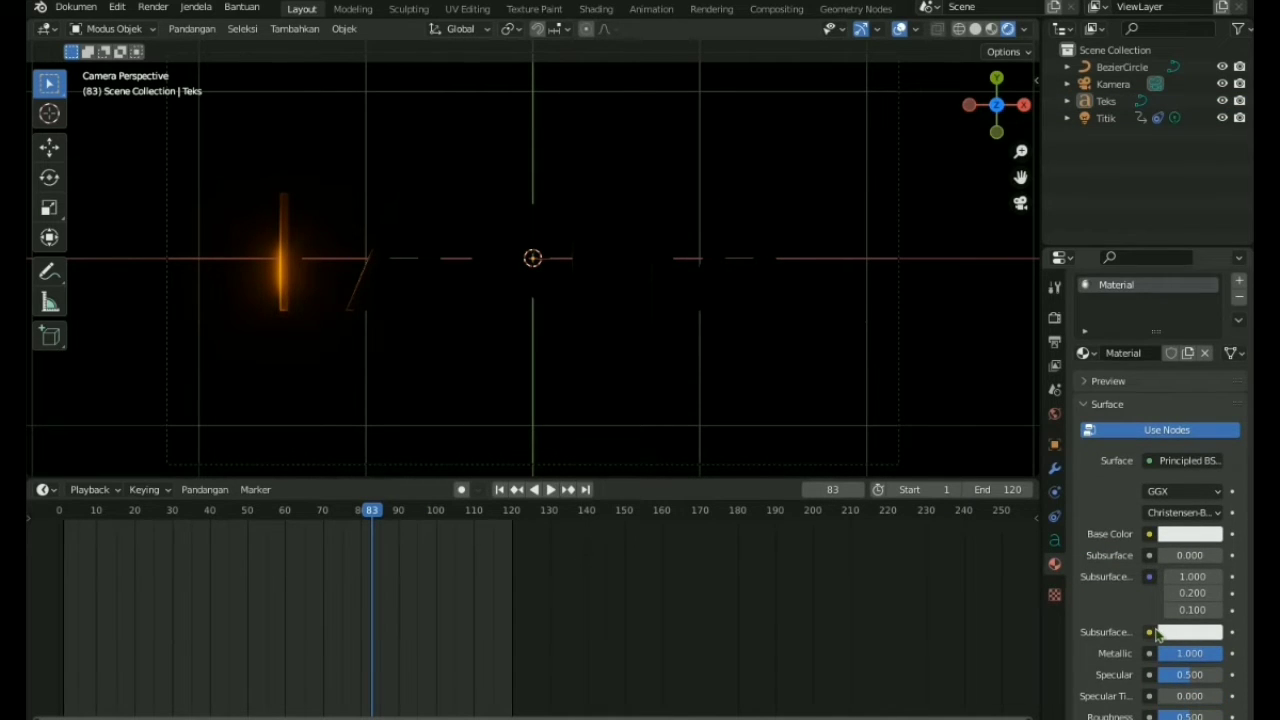
scroll(1156, 636, "down", 2)
key("space")
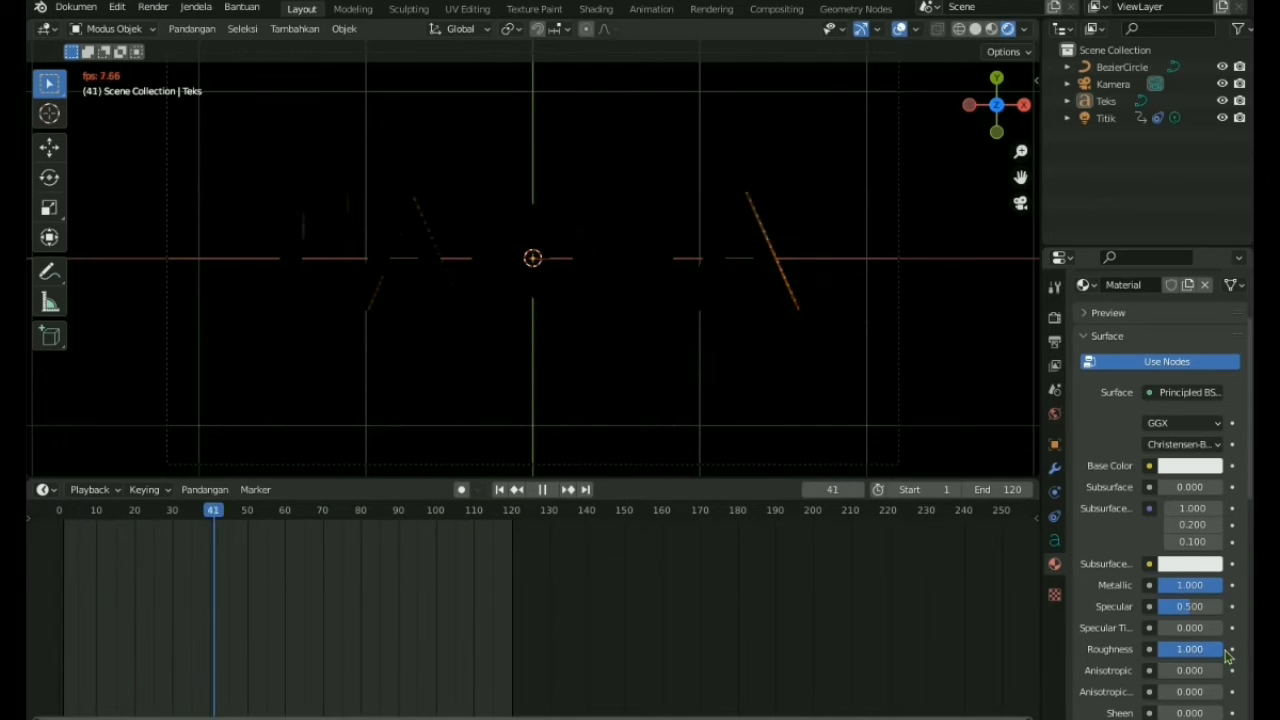
left_click_drag(1219, 650, 1186, 617)
Set the text material's Specular to 0.5 and switch the viewport to Solid shading
left_click(1186, 617)
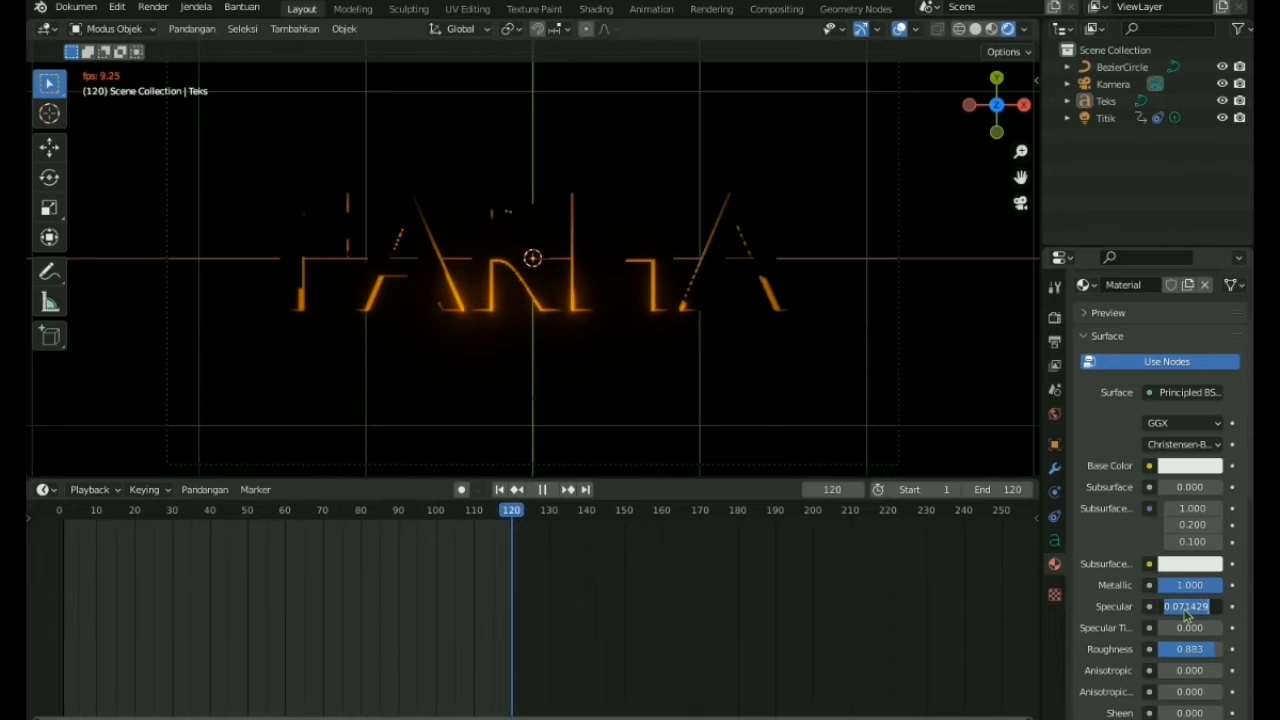
type("0.5")
key("Tab")
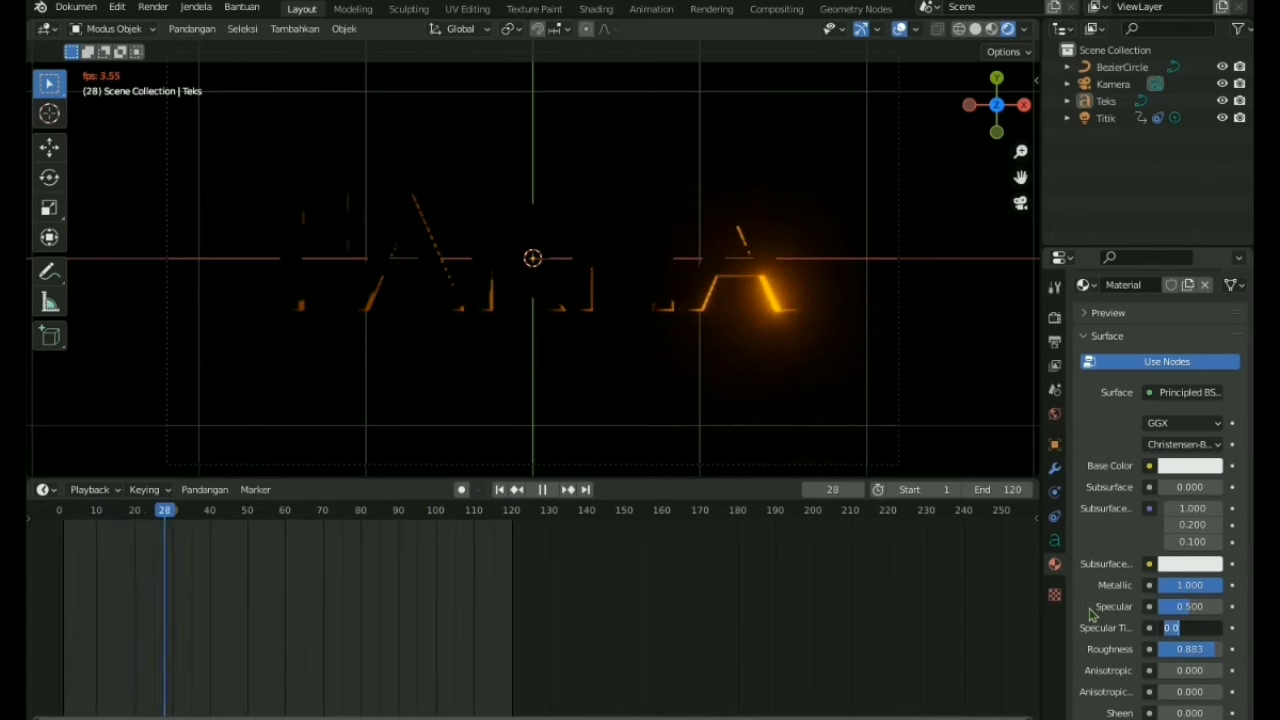
key("Return")
key("z")
left_click(925, 340)
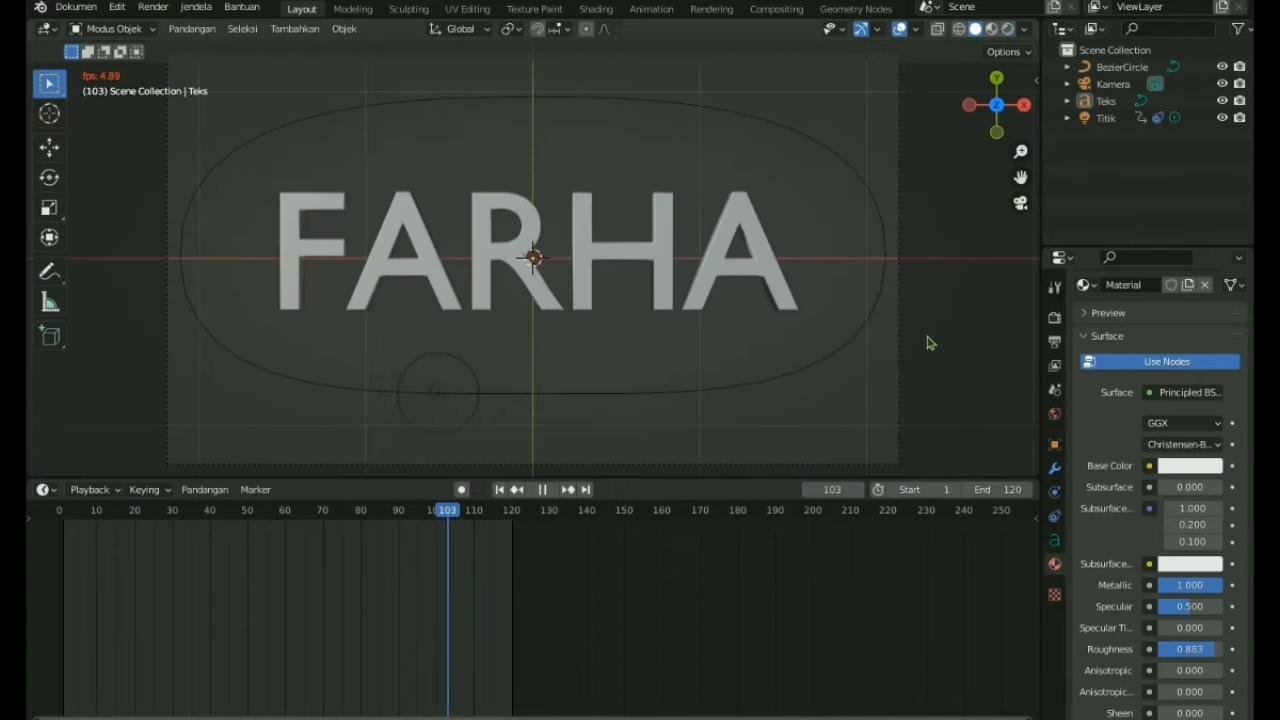
Switch to the Shading workspace and view the text through the active camera
scroll(762, 305, "up", 4)
scroll(762, 305, "down", 2)
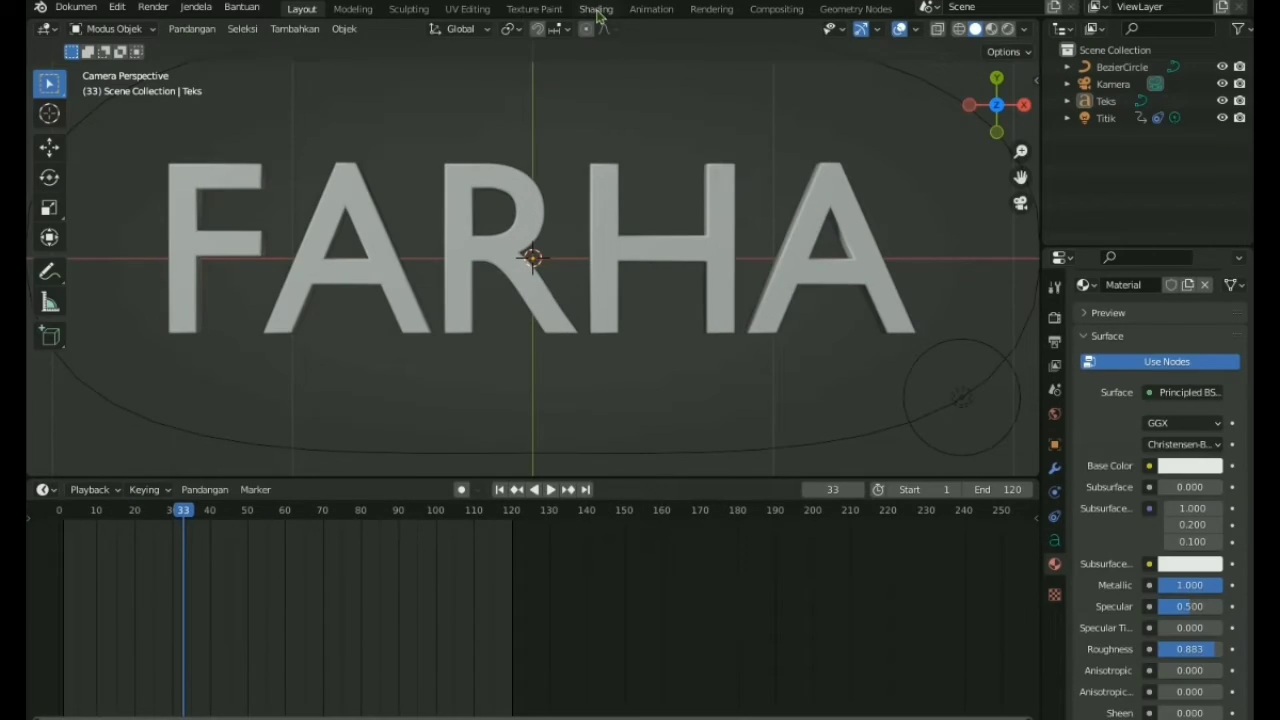
left_click(596, 9)
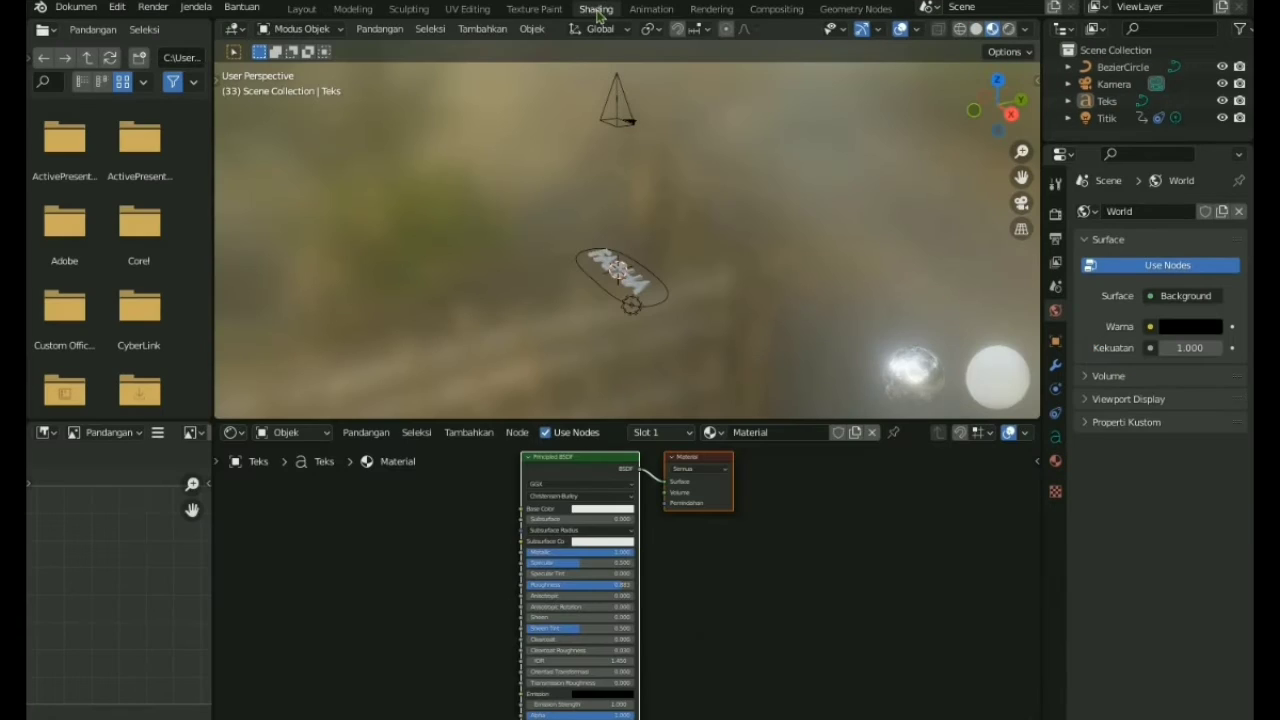
left_click(380, 28)
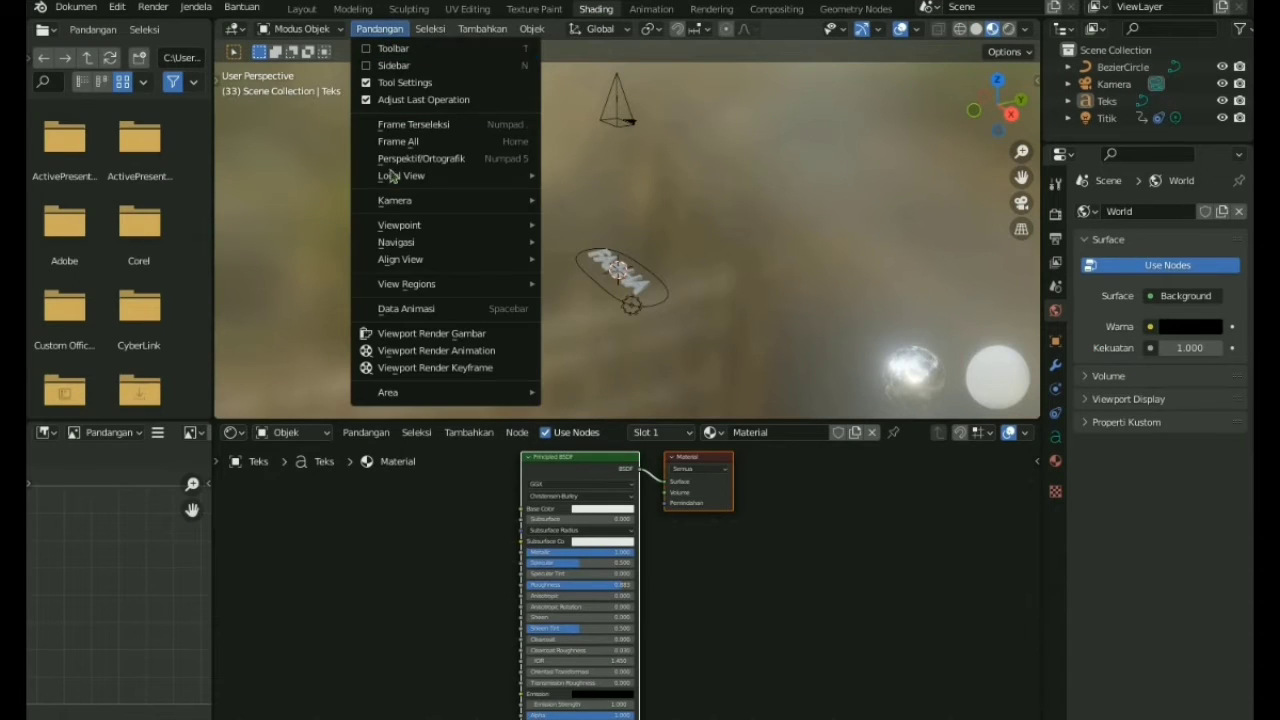
mouse_move(534, 207)
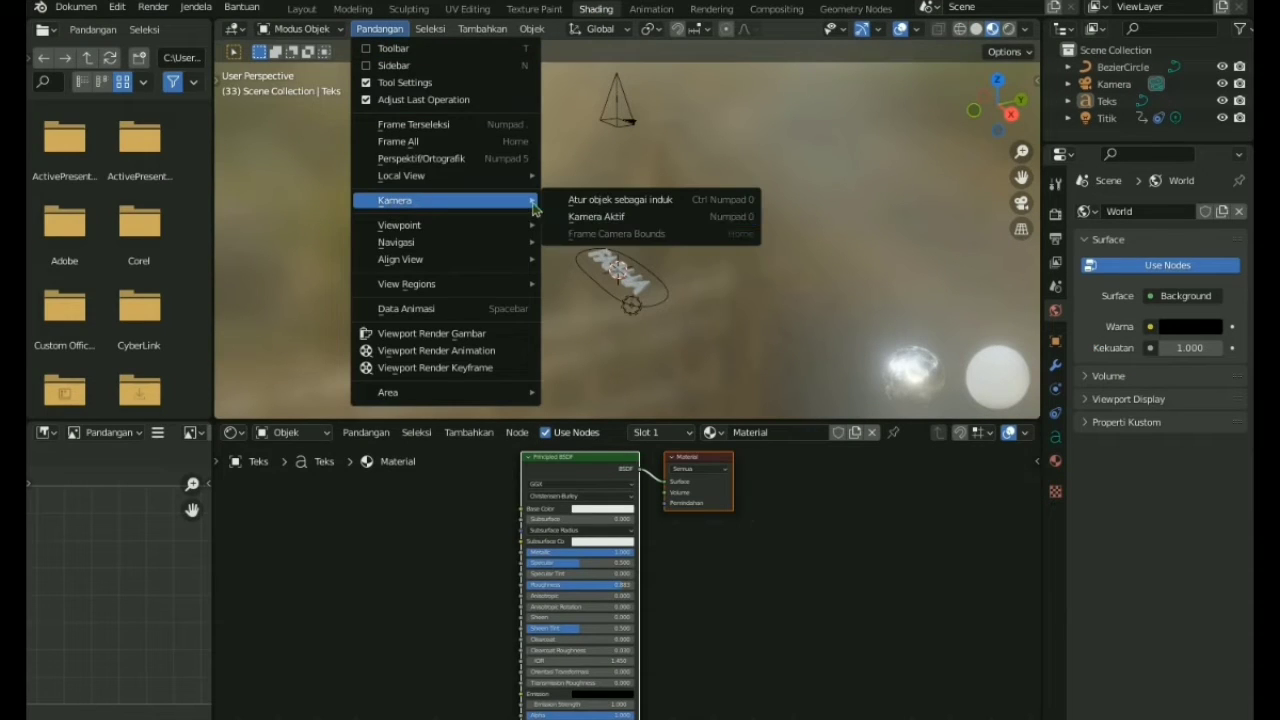
left_click(596, 217)
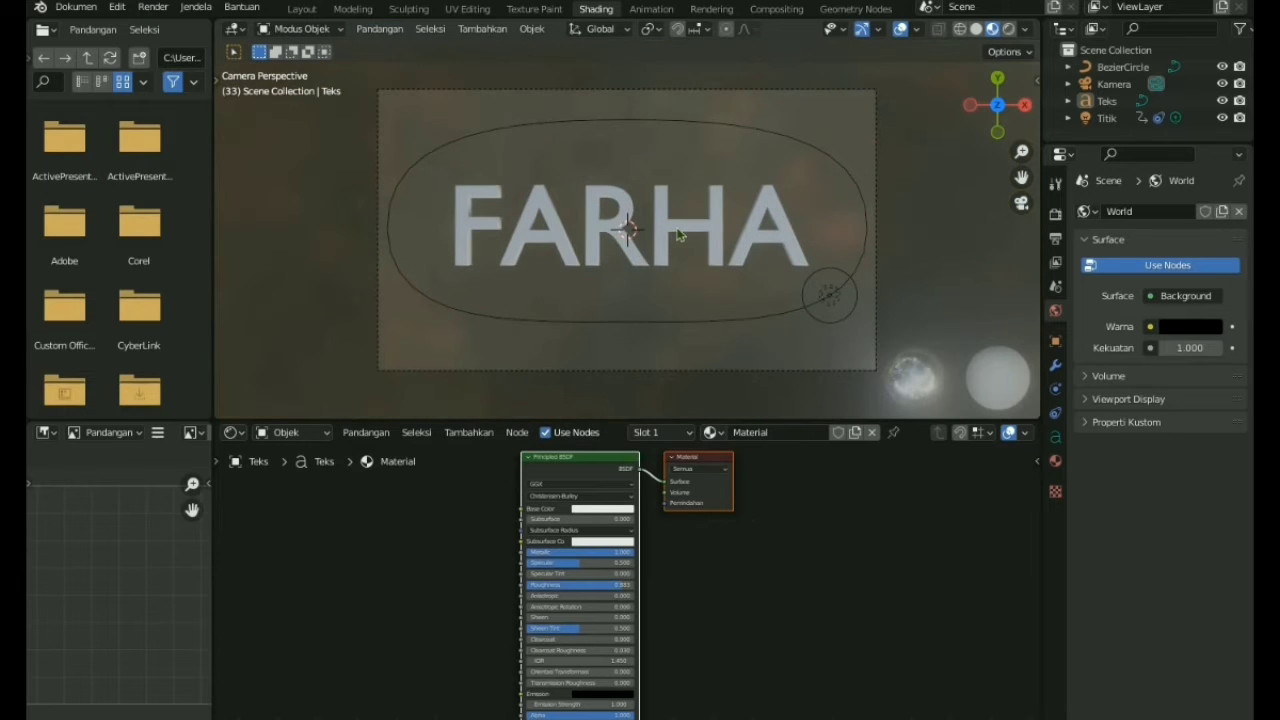
mouse_move(707, 576)
middle_mouse_down()
mouse_move(706, 529)
mouse_move(707, 556)
middle_mouse_up()
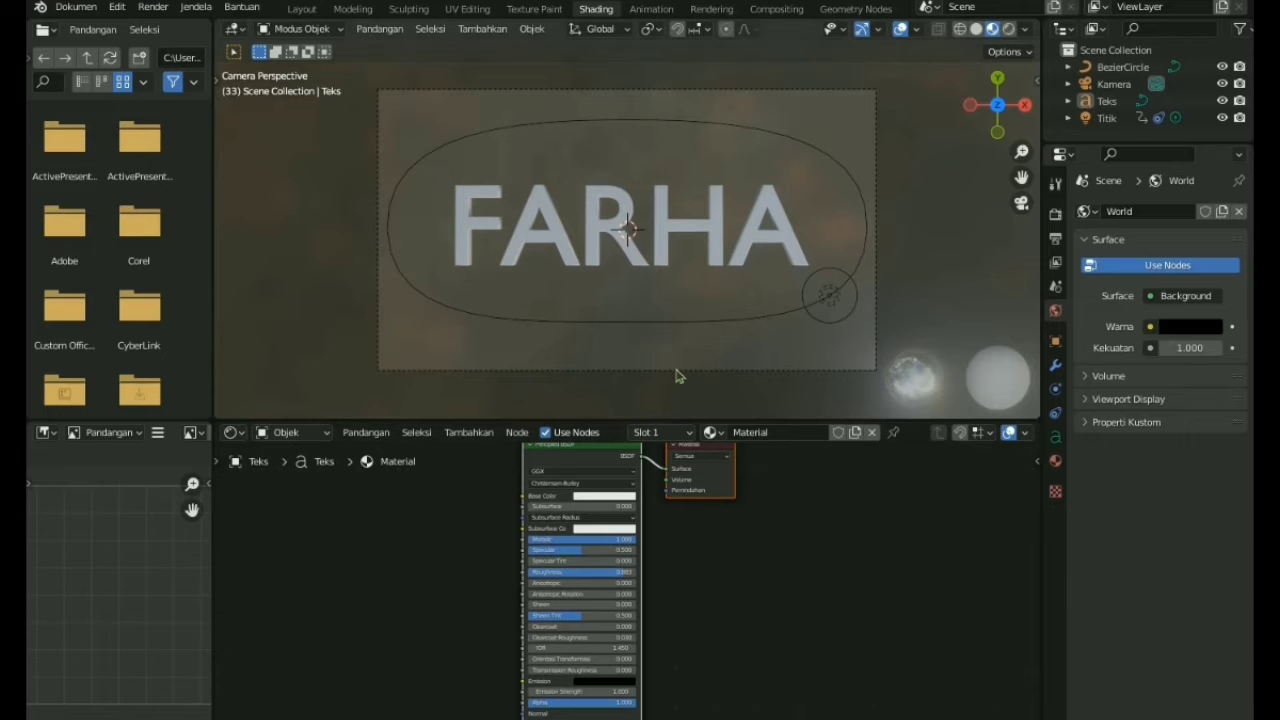
Keep Material Preview shading, select the text, and examine its letters and Principled BSDF node up close
key("z")
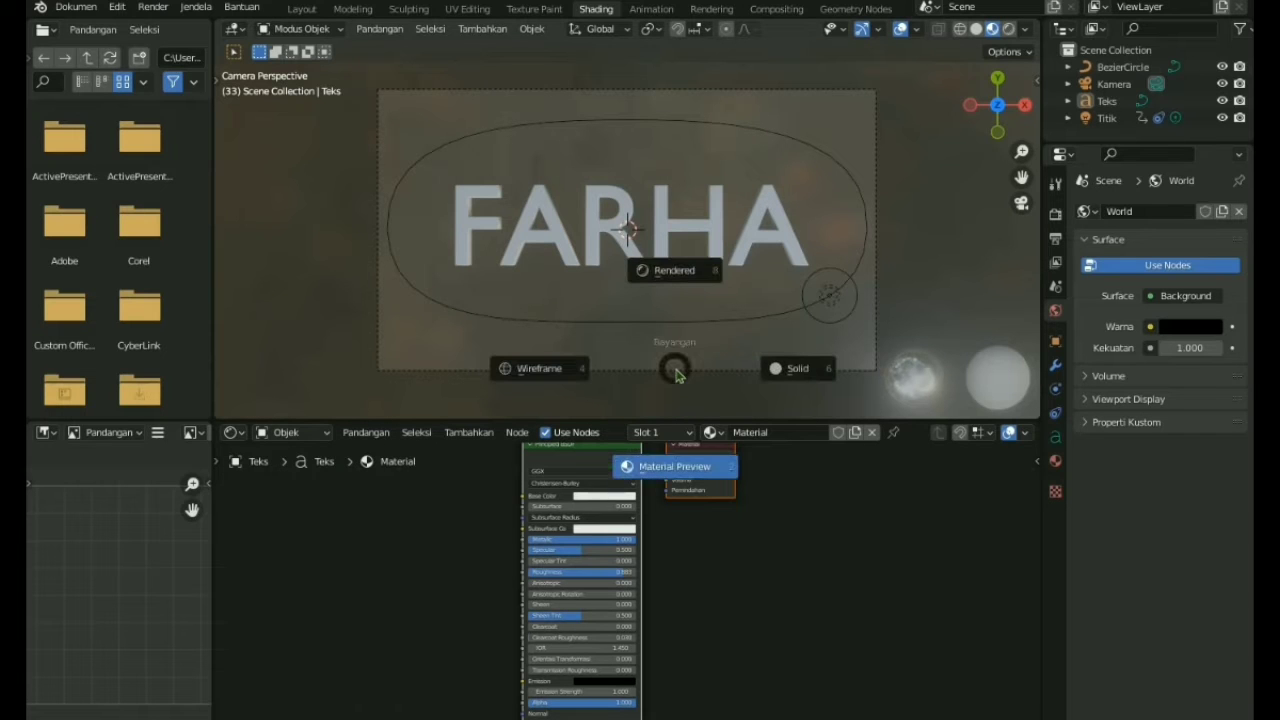
left_click(680, 468)
left_click(704, 236)
middle_click_drag(704, 236, 716, 331)
scroll(700, 300, "up", 3)
left_click(380, 29)
middle_click_drag(560, 270, 699, 538)
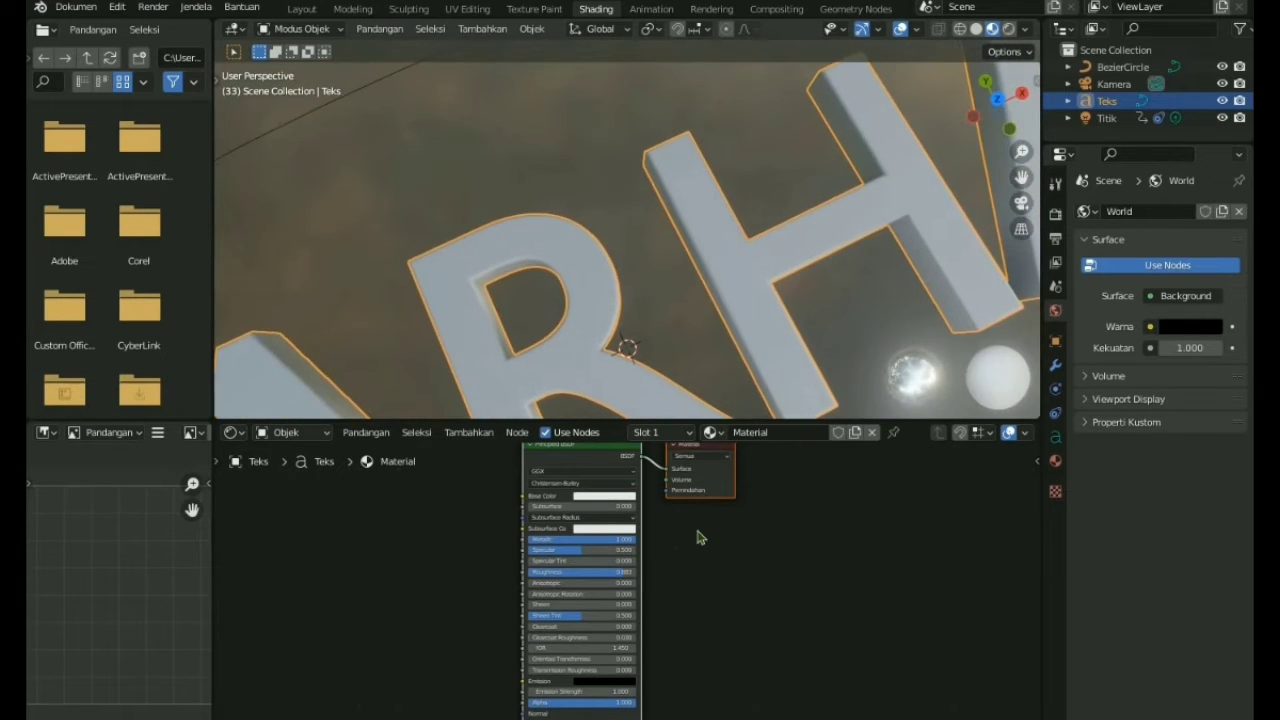
scroll(663, 557, "up", 5)
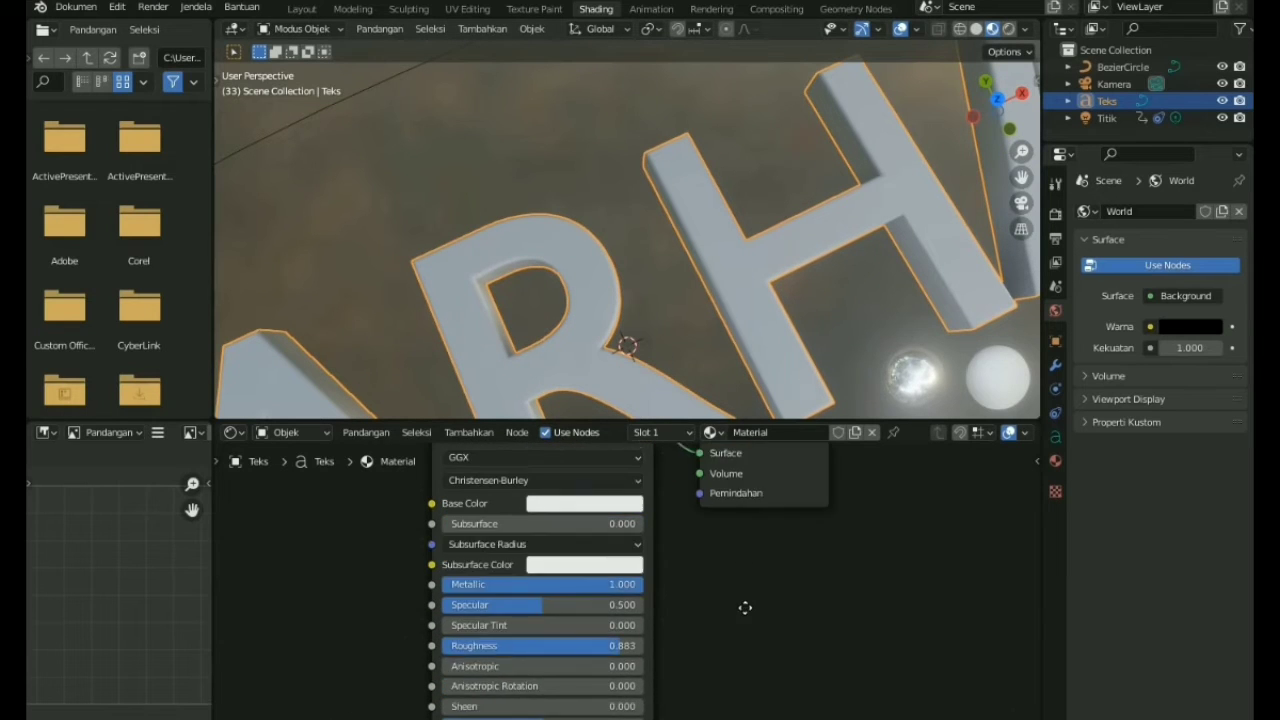
middle_click_drag(749, 597, 831, 626)
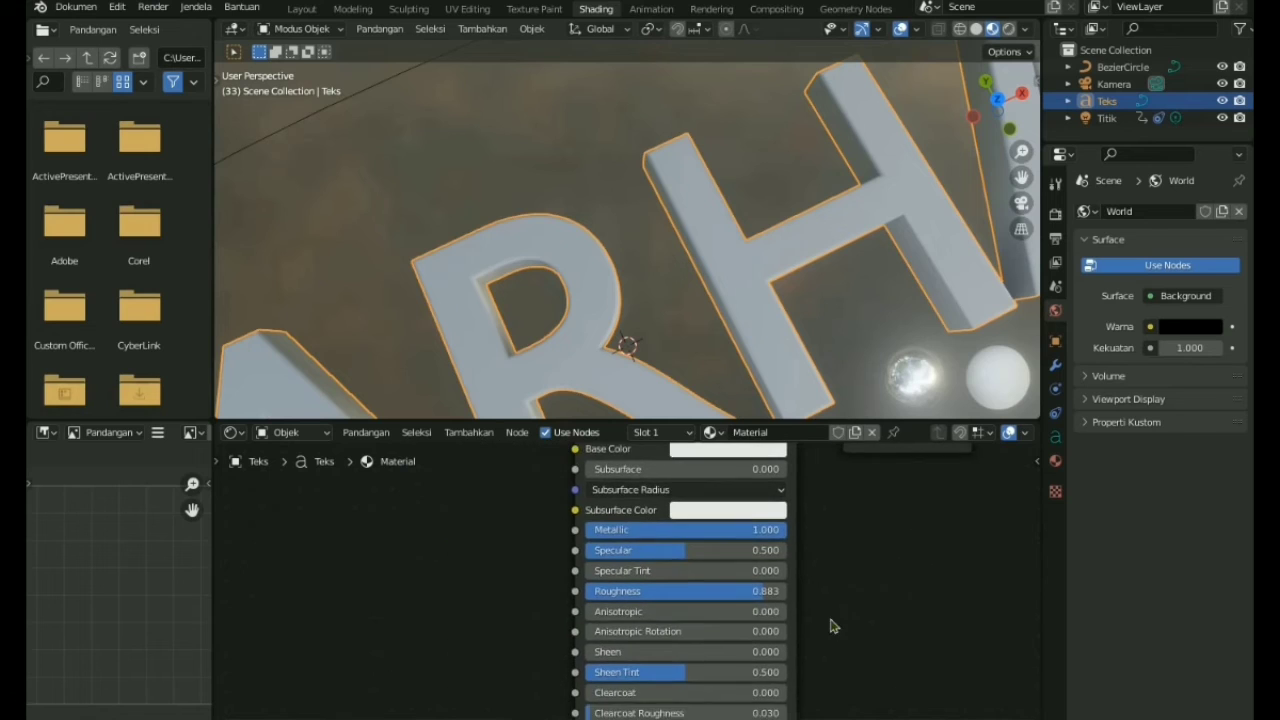
Add a WarnaRamp node beside the Principled BSDF and connect its Warna output to Roughness
left_click(468, 432)
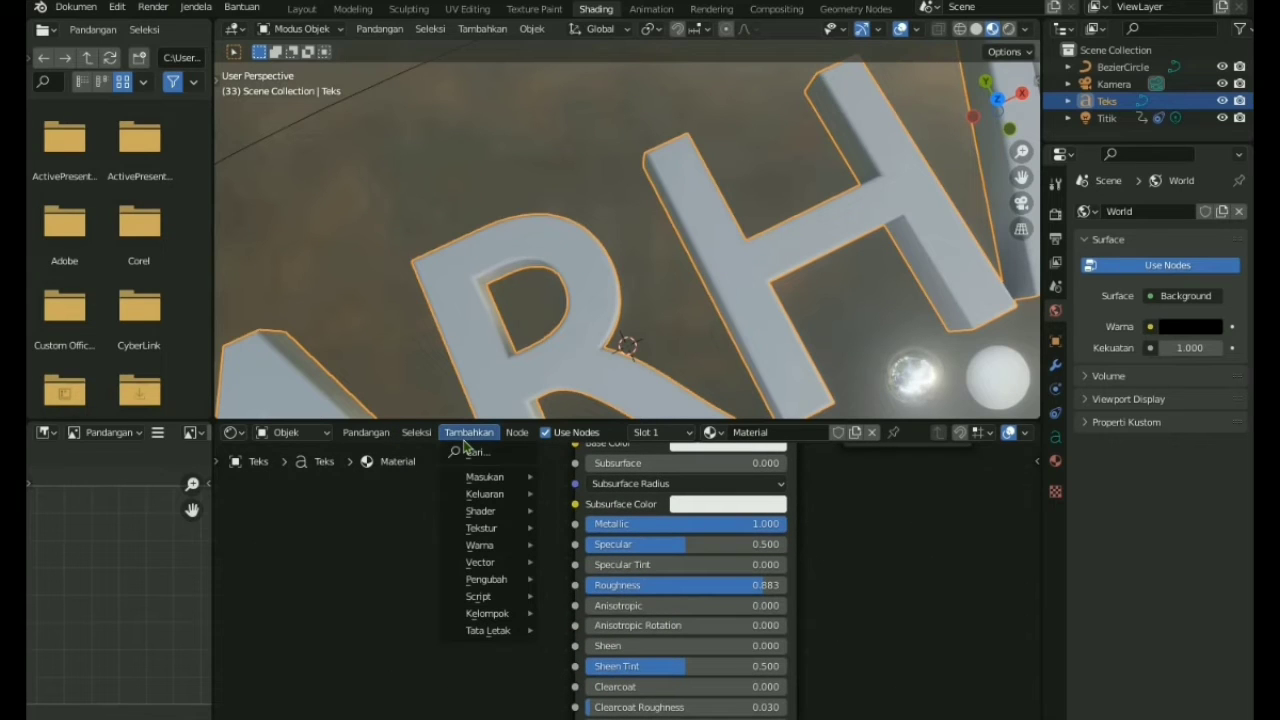
type("WARNA")
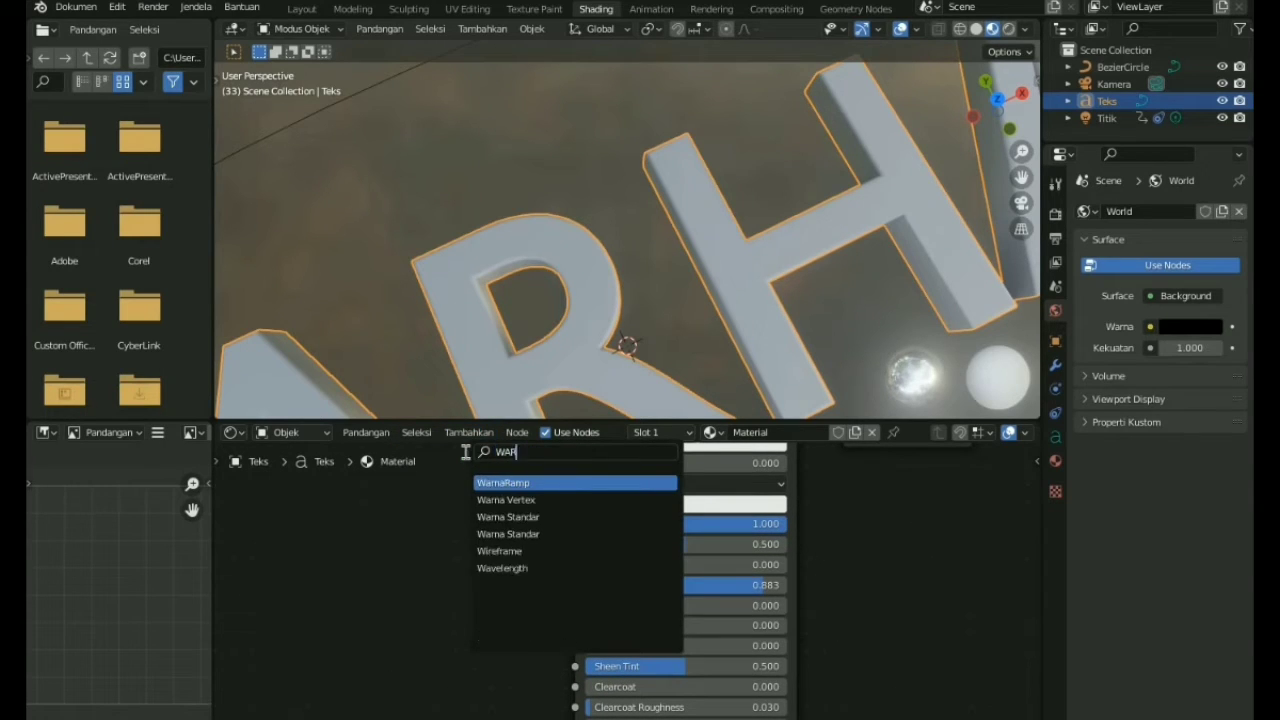
left_click(512, 482)
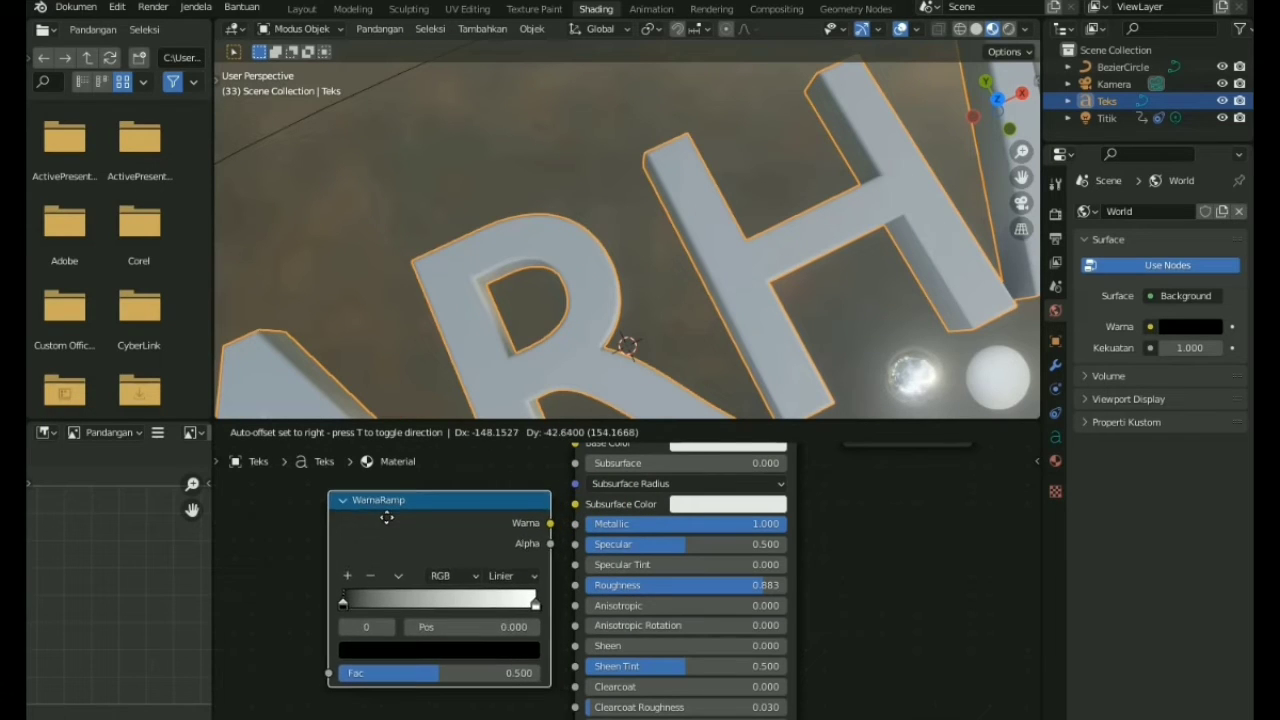
left_click(340, 521)
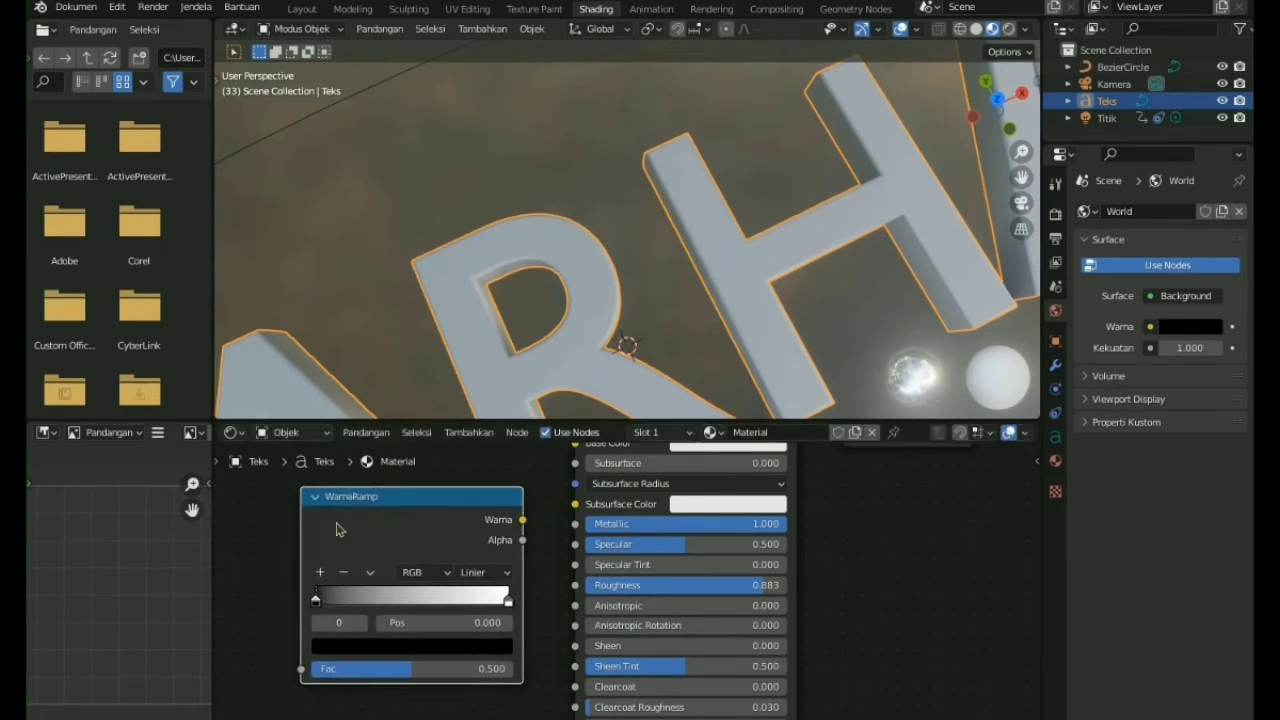
middle_click_drag(284, 540, 361, 521)
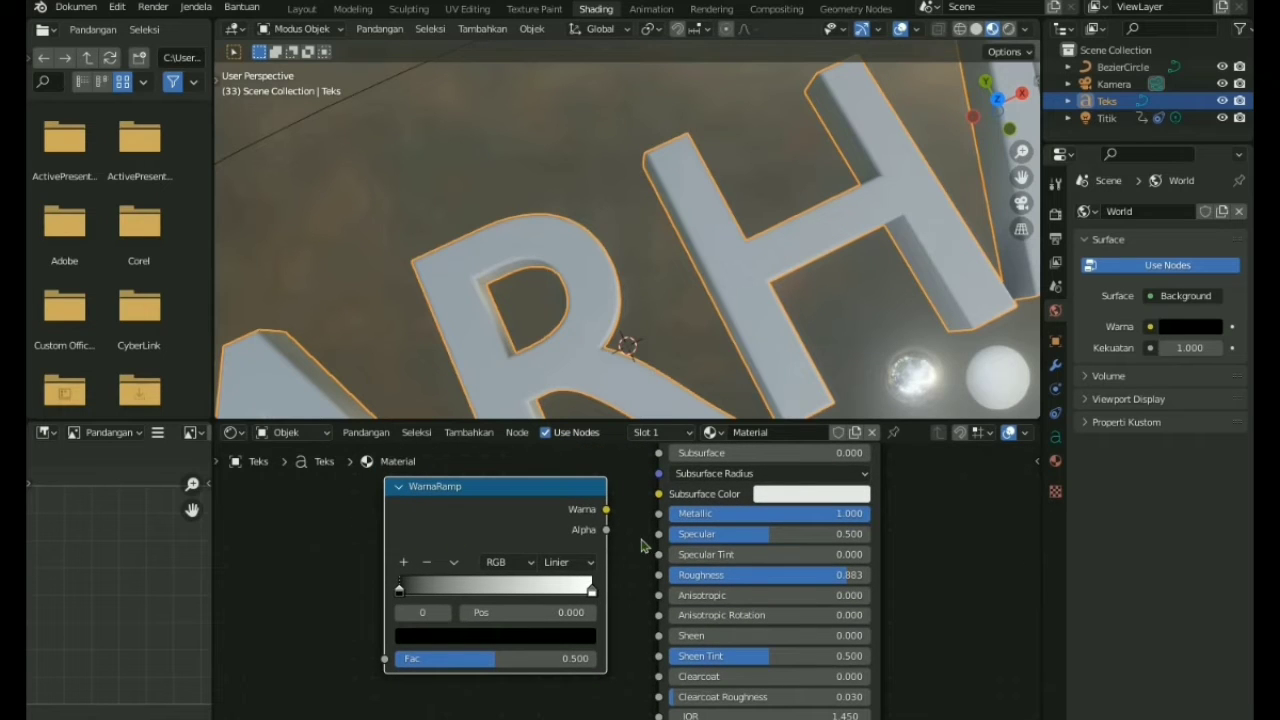
left_click_drag(606, 510, 658, 576)
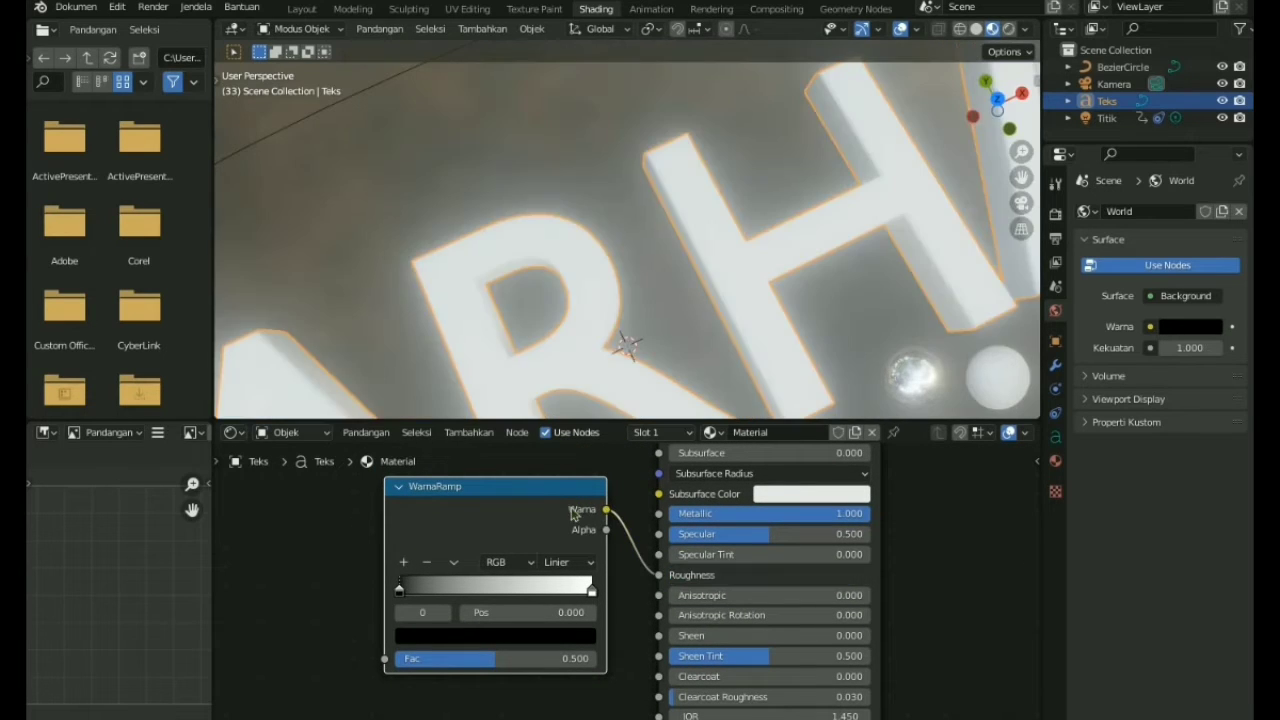
mouse_move(566, 509)
left_mouse_down()
mouse_move(566, 530)
mouse_move(563, 505)
left_mouse_up()
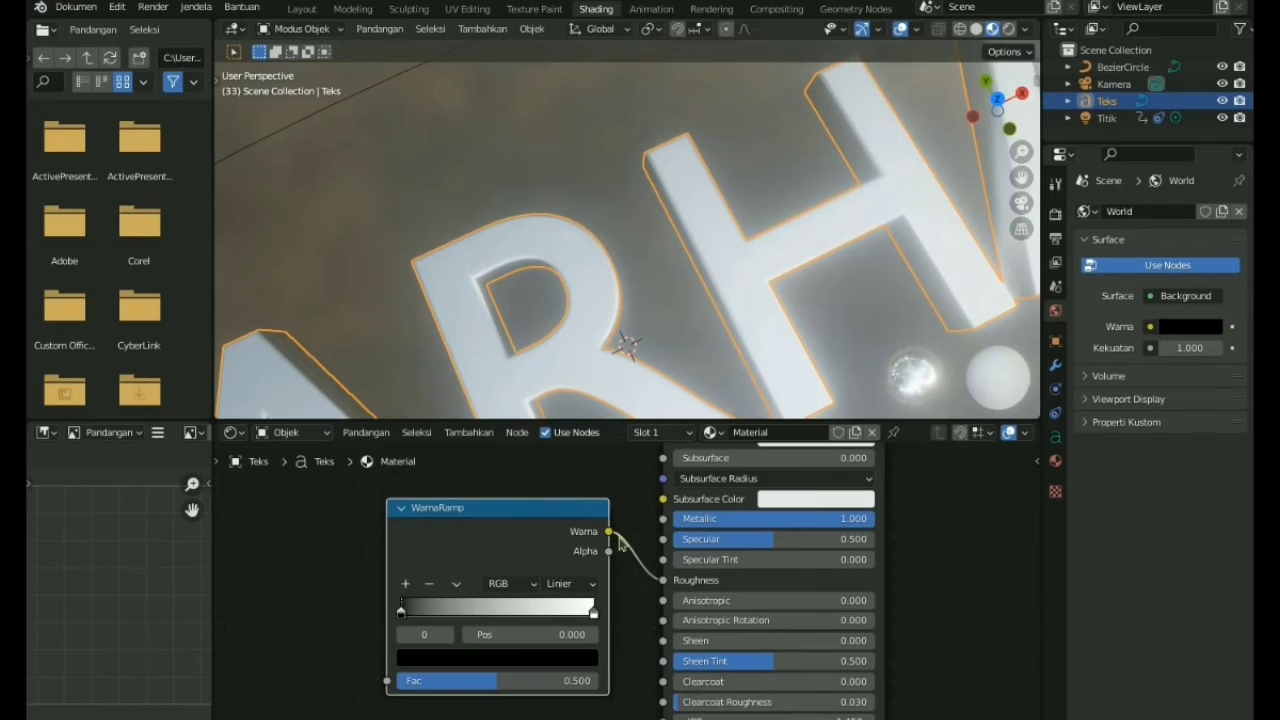
Unlink the WarnaRamp from Roughness to set that value to 0.456, and reconnect the ramp's Warna output to it
left_click_drag(662, 580, 815, 588)
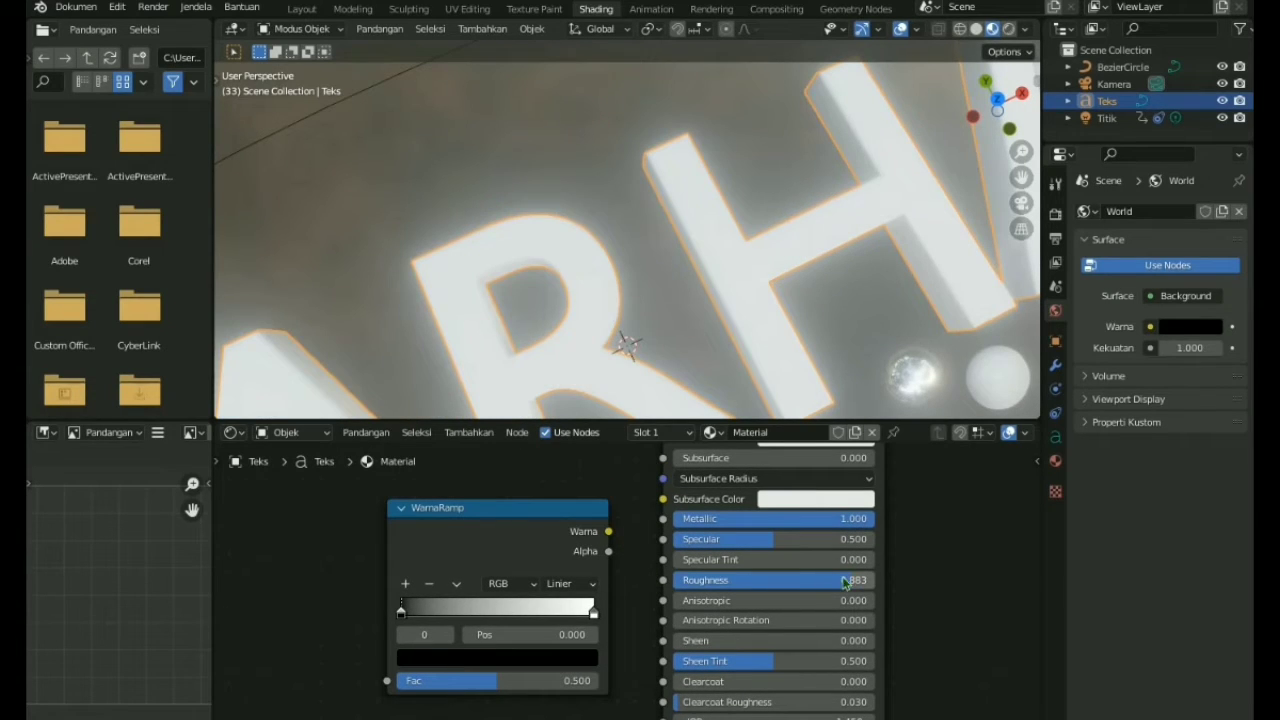
left_click(820, 585)
type("0.456")
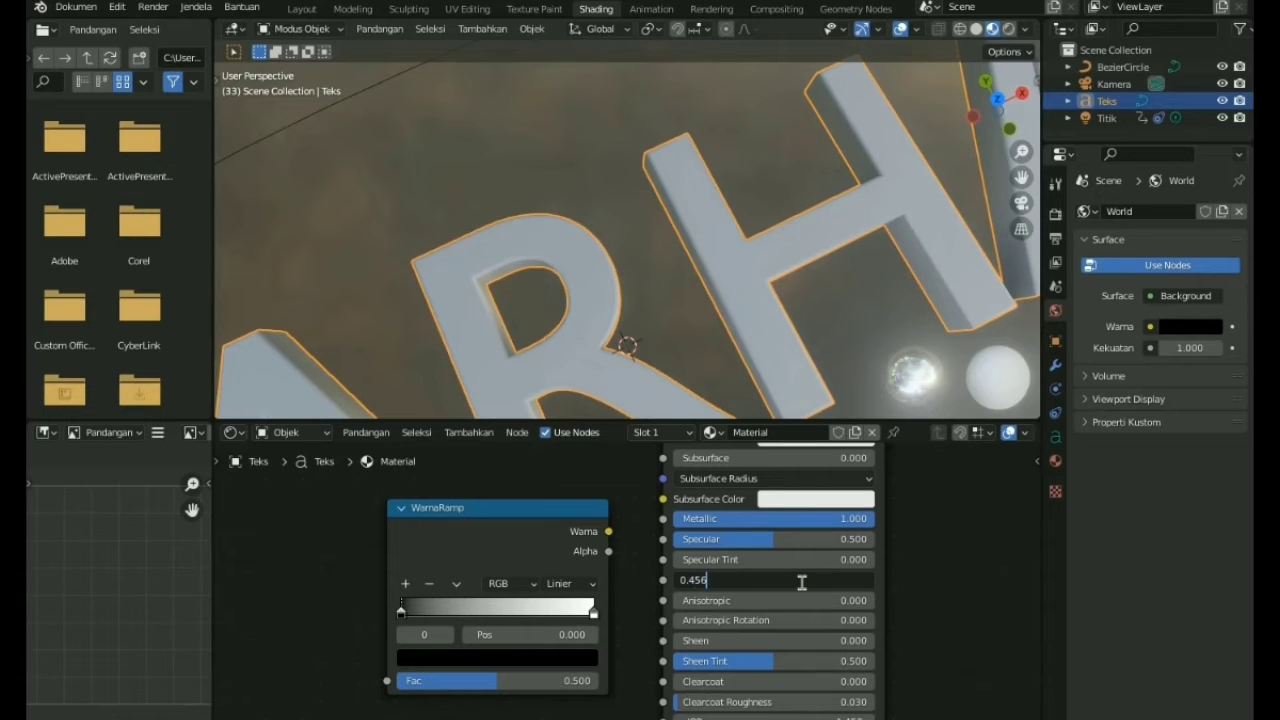
key("Tab")
left_click(640, 607)
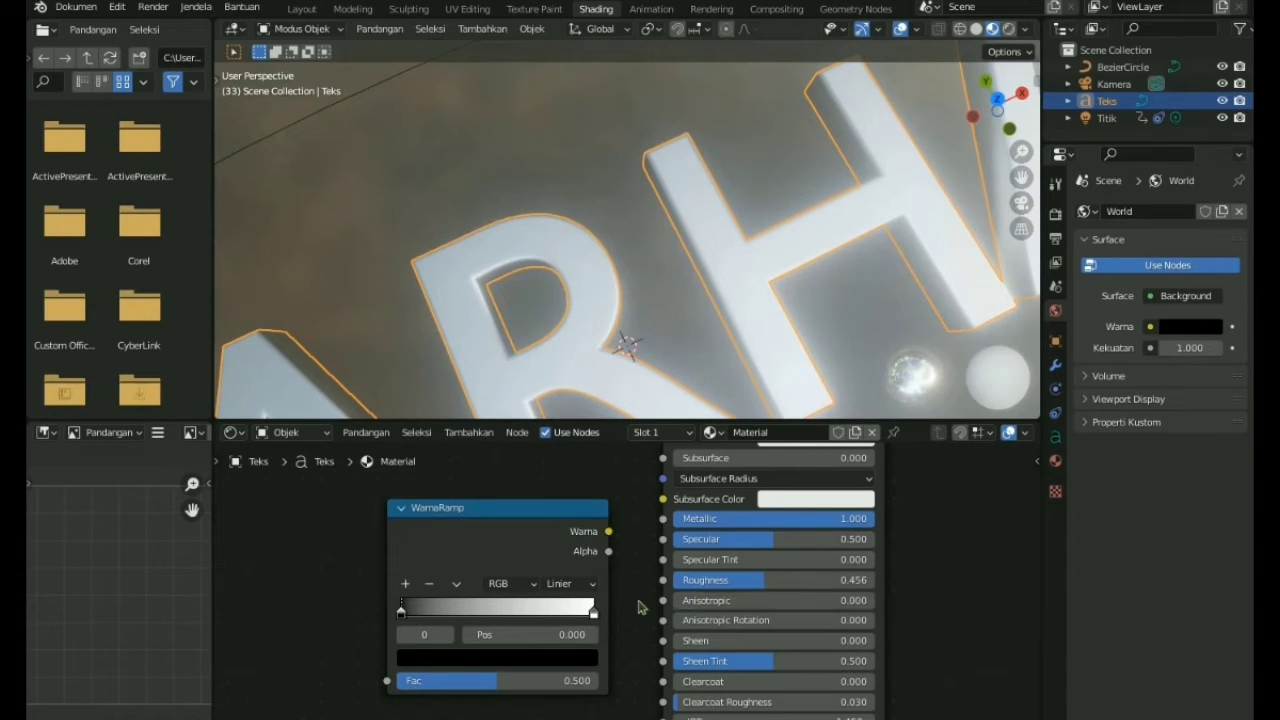
left_click_drag(608, 531, 659, 590)
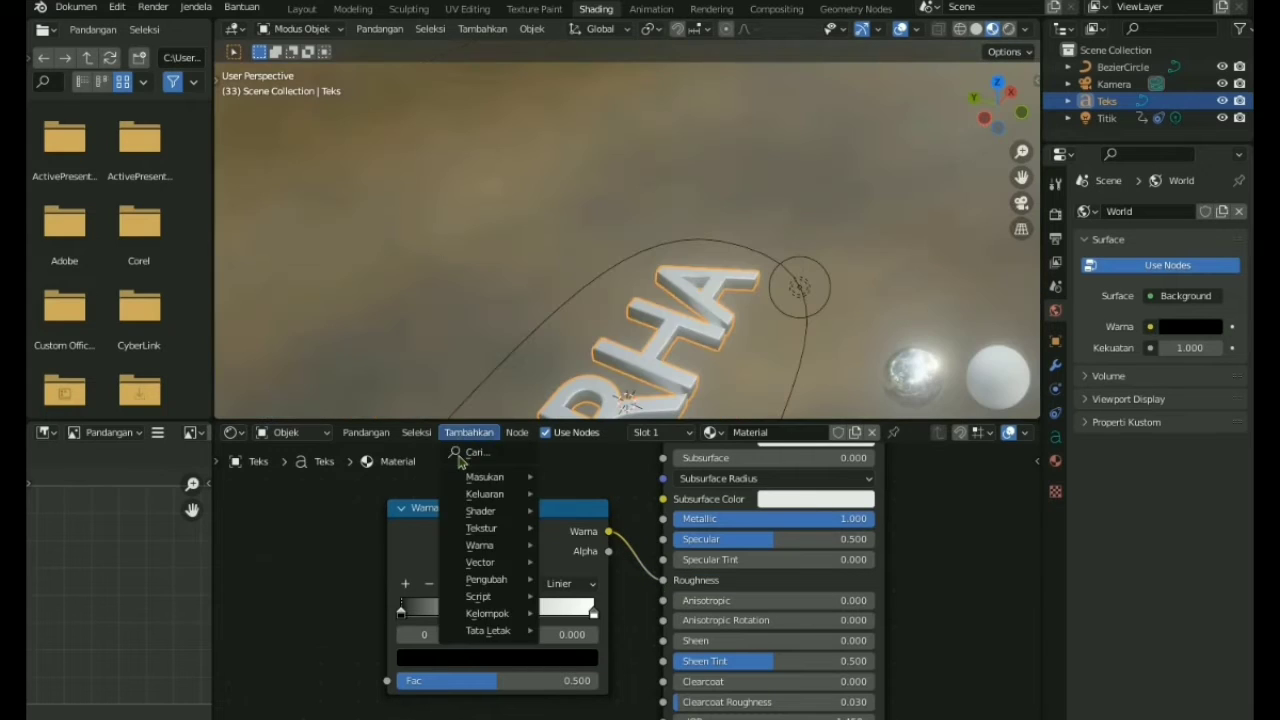
Add a 3D noise Tekstur node beside the WarnaRamp and connect its Warna output to the ramp's Fac
type("TEKST")
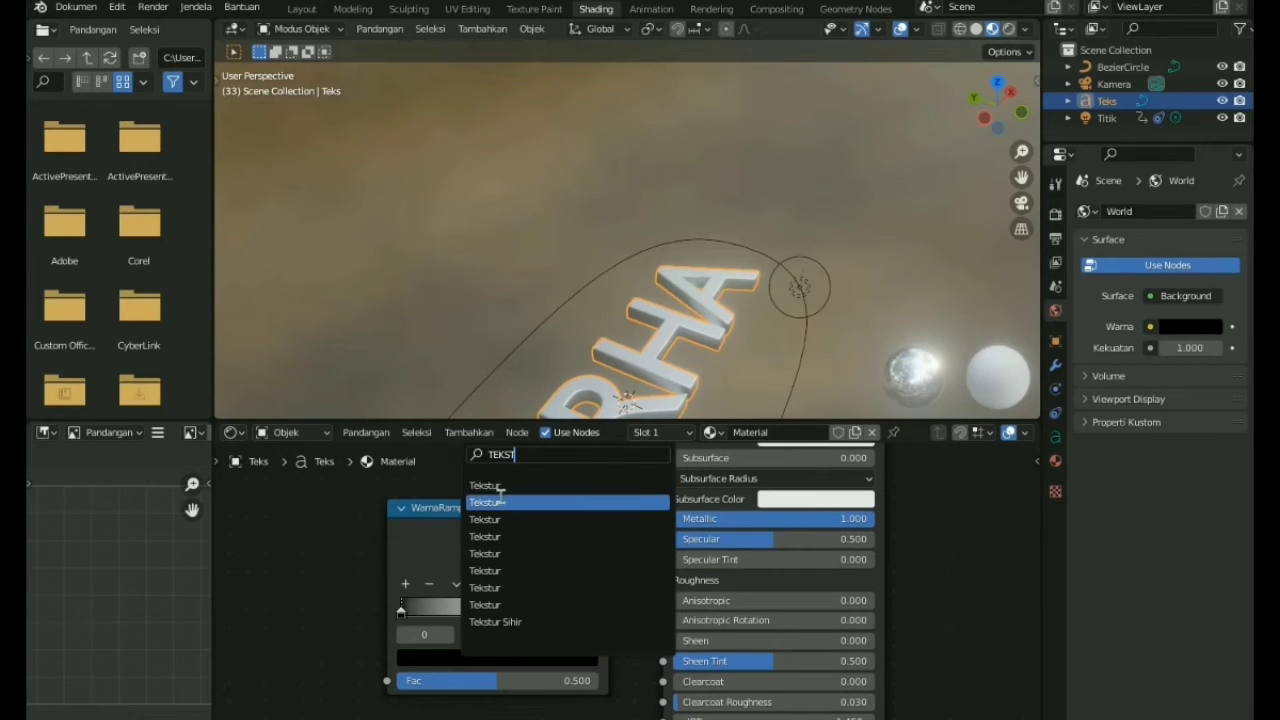
left_click(492, 553)
left_click(296, 657)
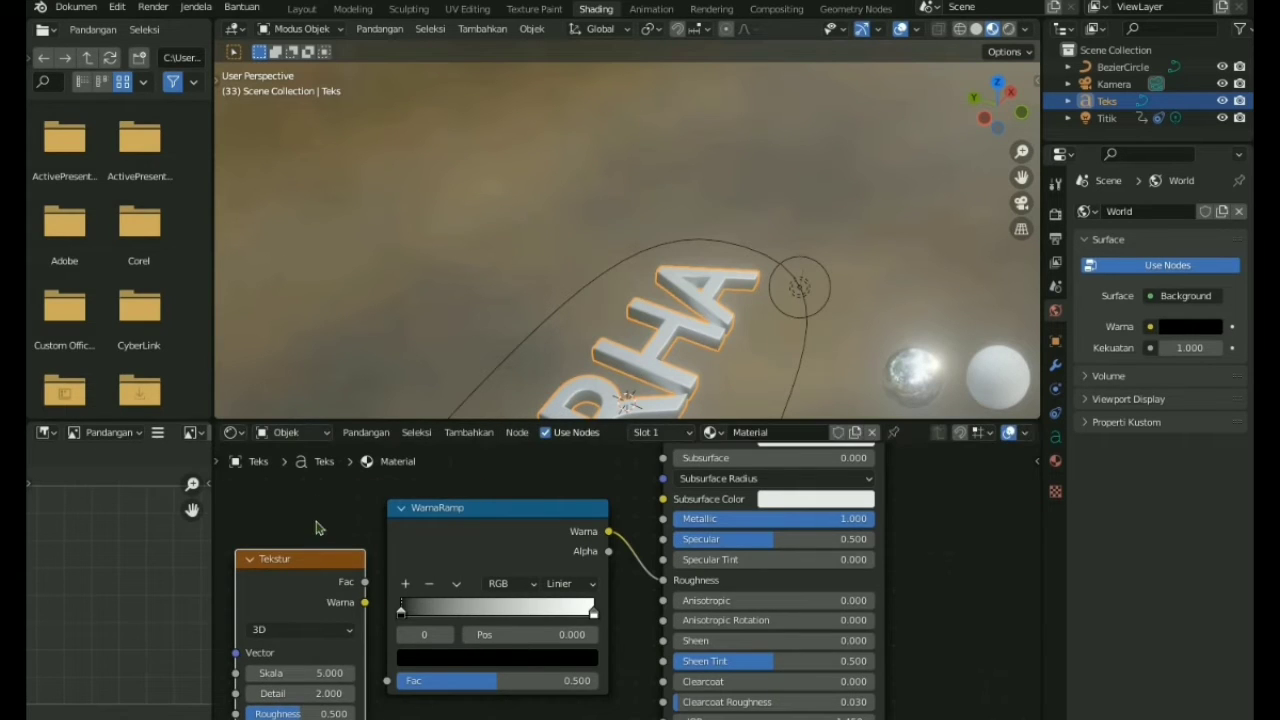
middle_click_drag(406, 712, 518, 674)
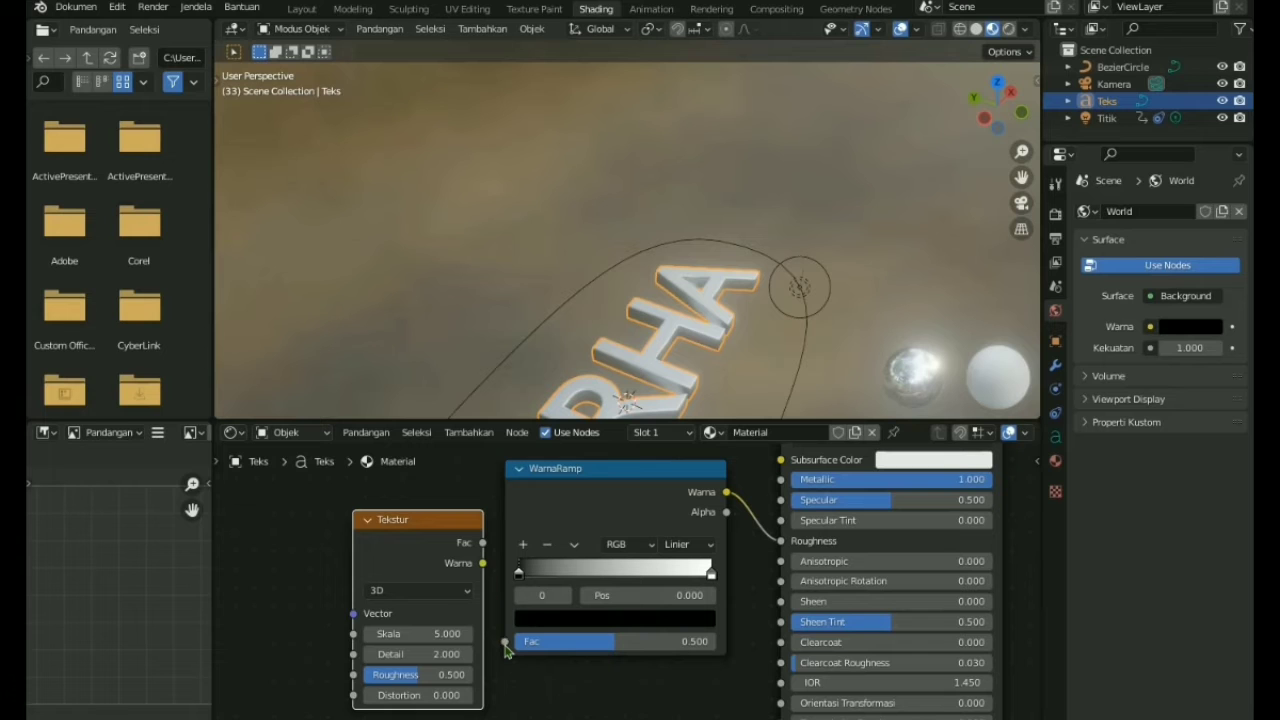
left_click(494, 598)
left_click_drag(482, 563, 512, 645)
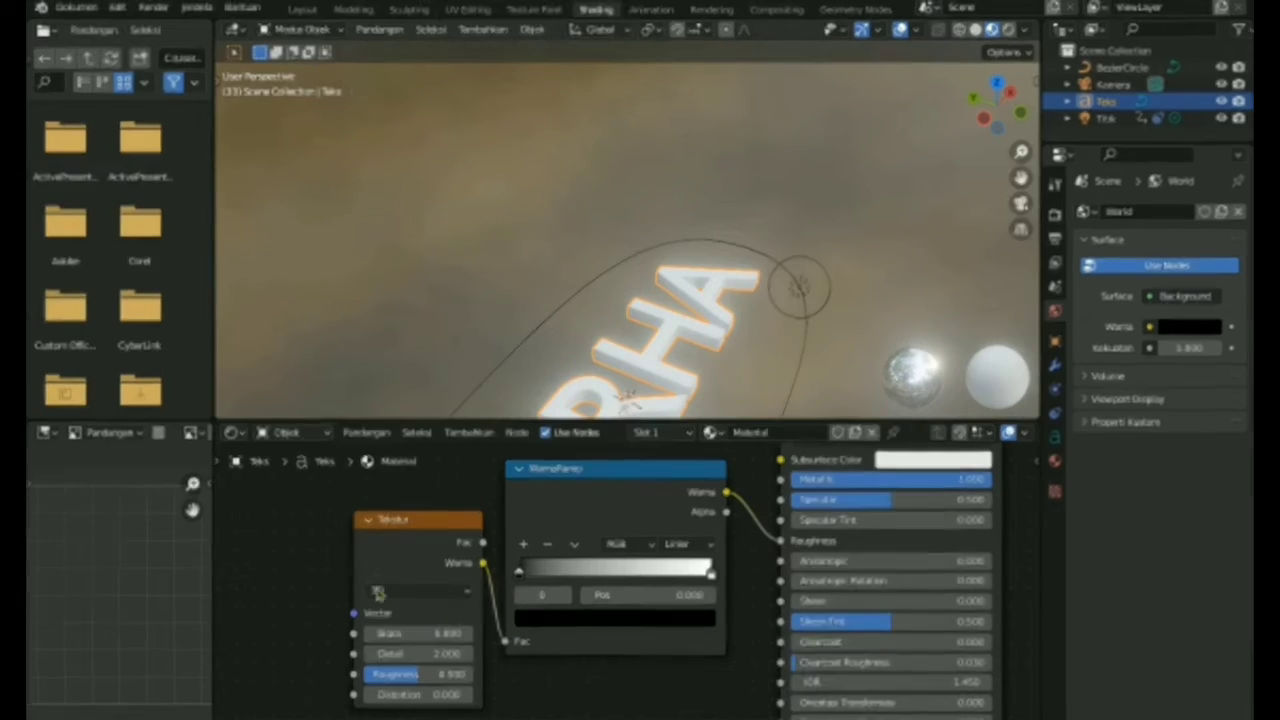
Add a Pemetaan node before the noise texture and connect its Vector output to the texture's Vector input
key("shift+a")
type("PEME")
left_click(490, 484)
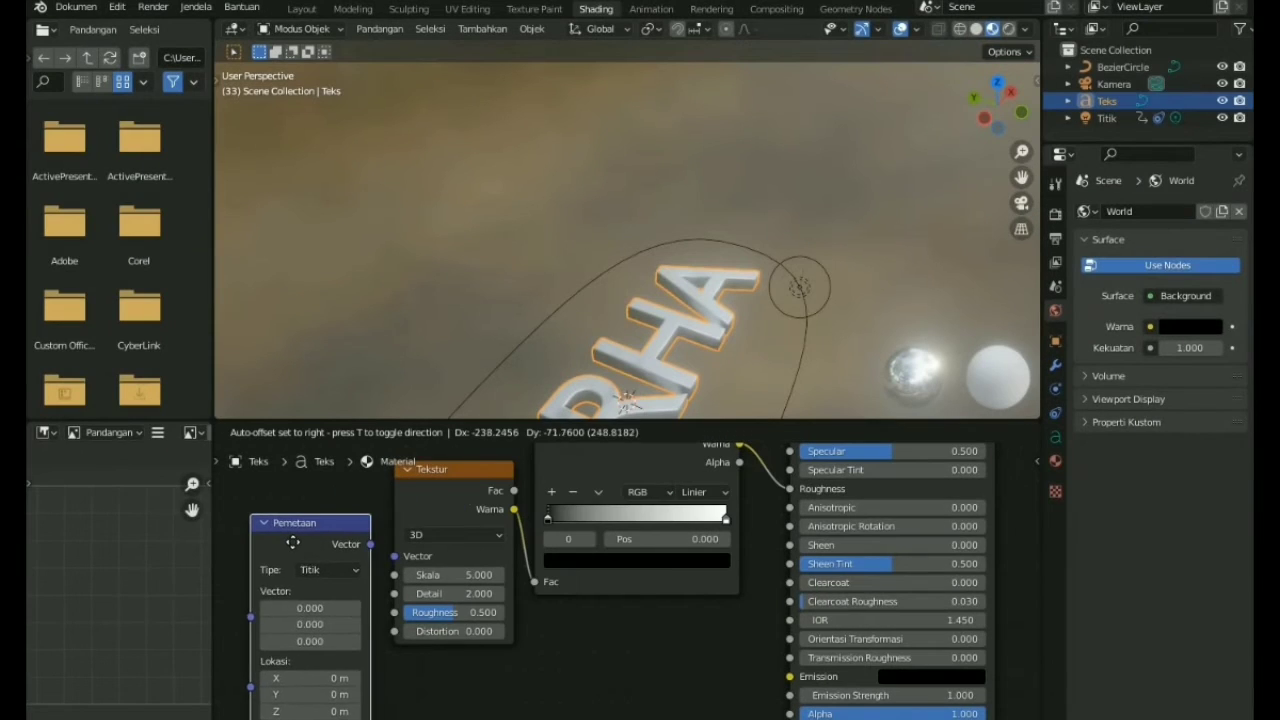
left_click(286, 553)
left_click_drag(364, 555, 396, 565)
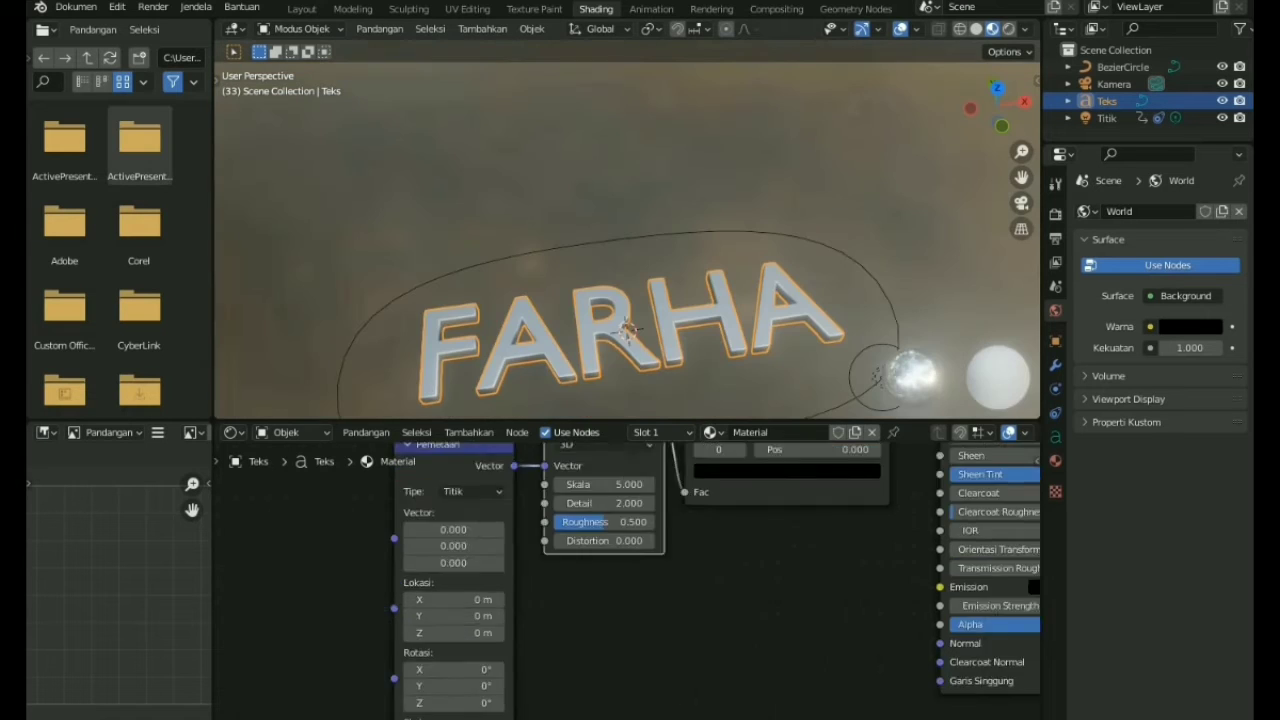
scroll(774, 583, "left", 3, "ctrl")
left_click_drag(469, 565, 428, 566)
middle_click_drag(660, 609, 855, 453)
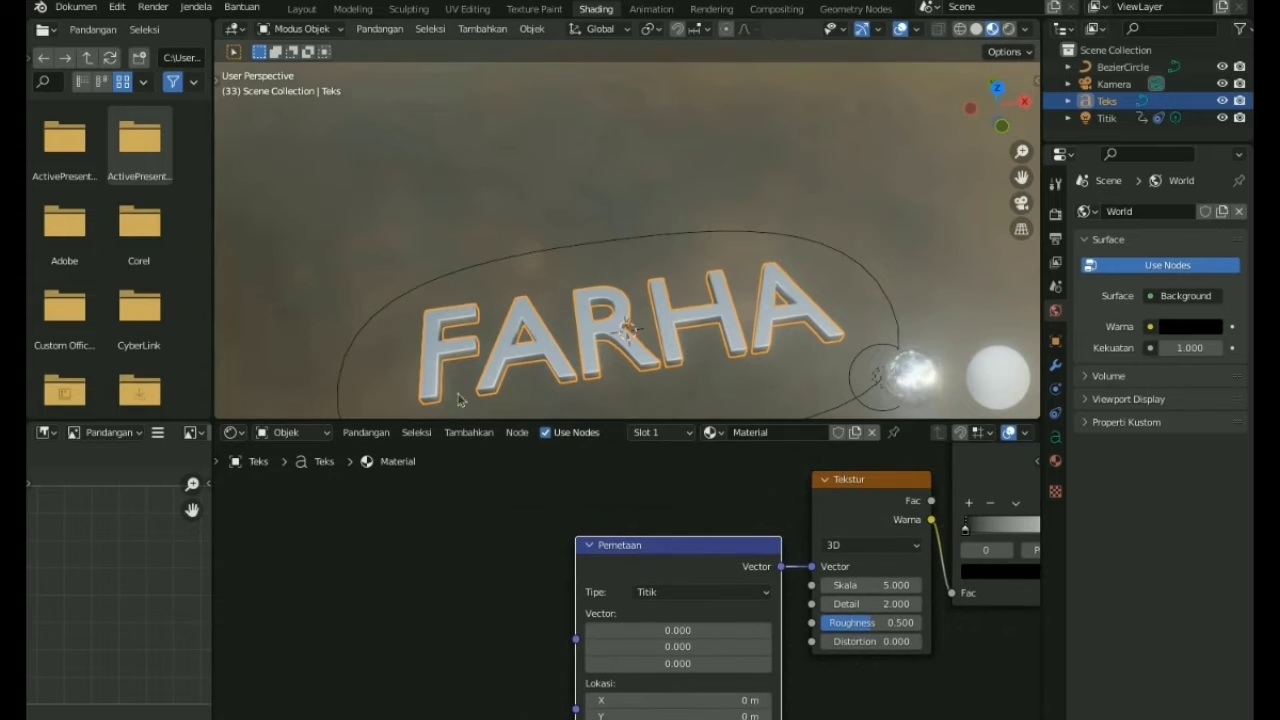
Add a Texture Coordinate node before the Pemetaan node and connect its Objek output to the Vector input
left_click(469, 432)
left_click(487, 452)
type("TEX")
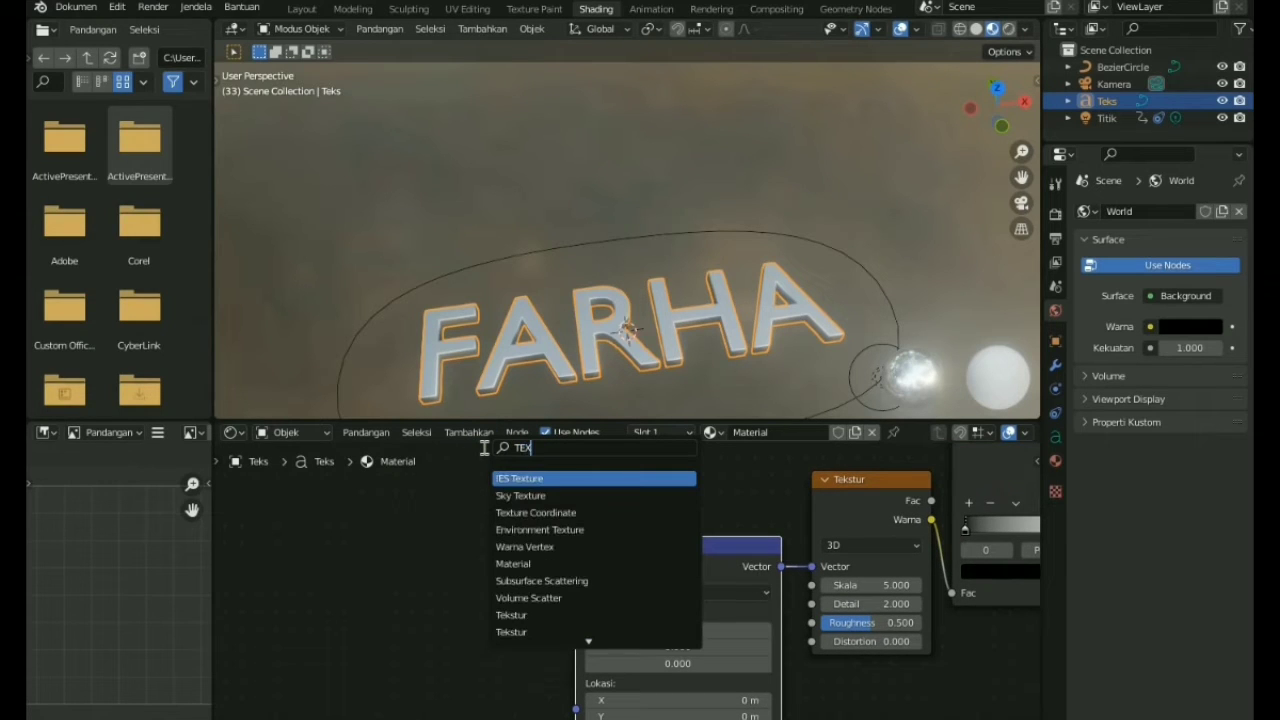
left_click(515, 512)
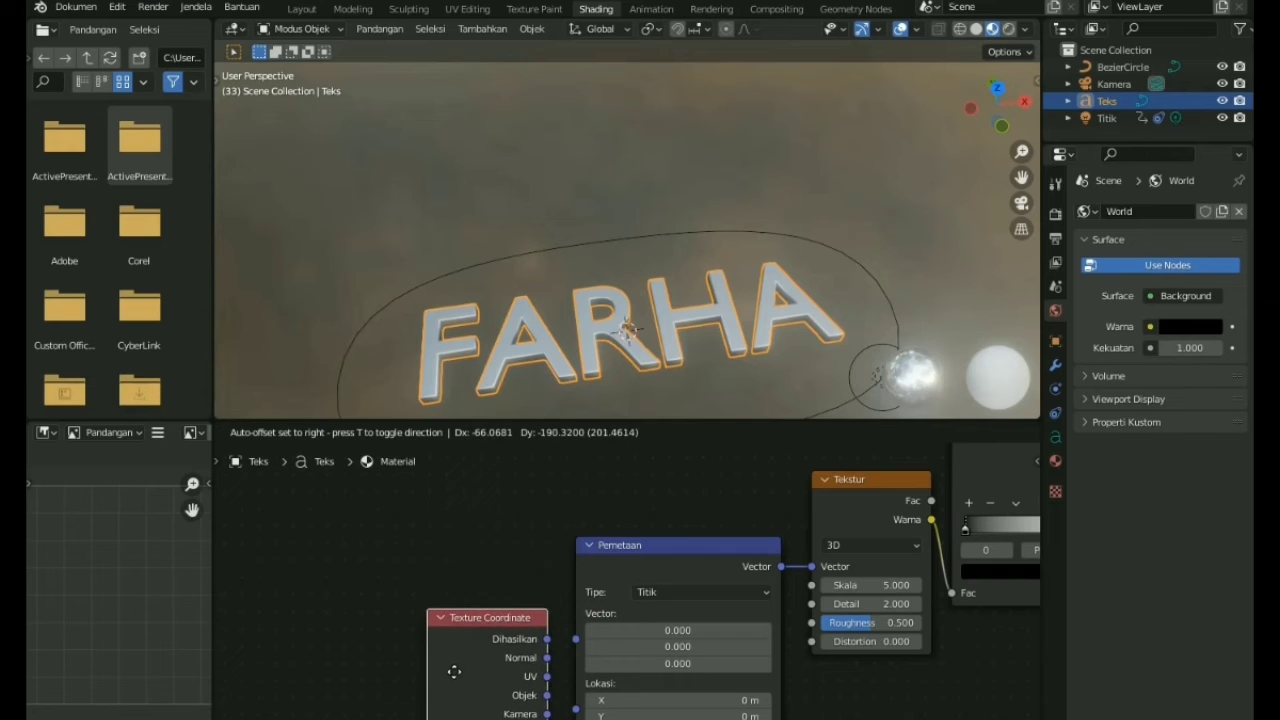
left_click(448, 668)
middle_click_drag(440, 640, 384, 505)
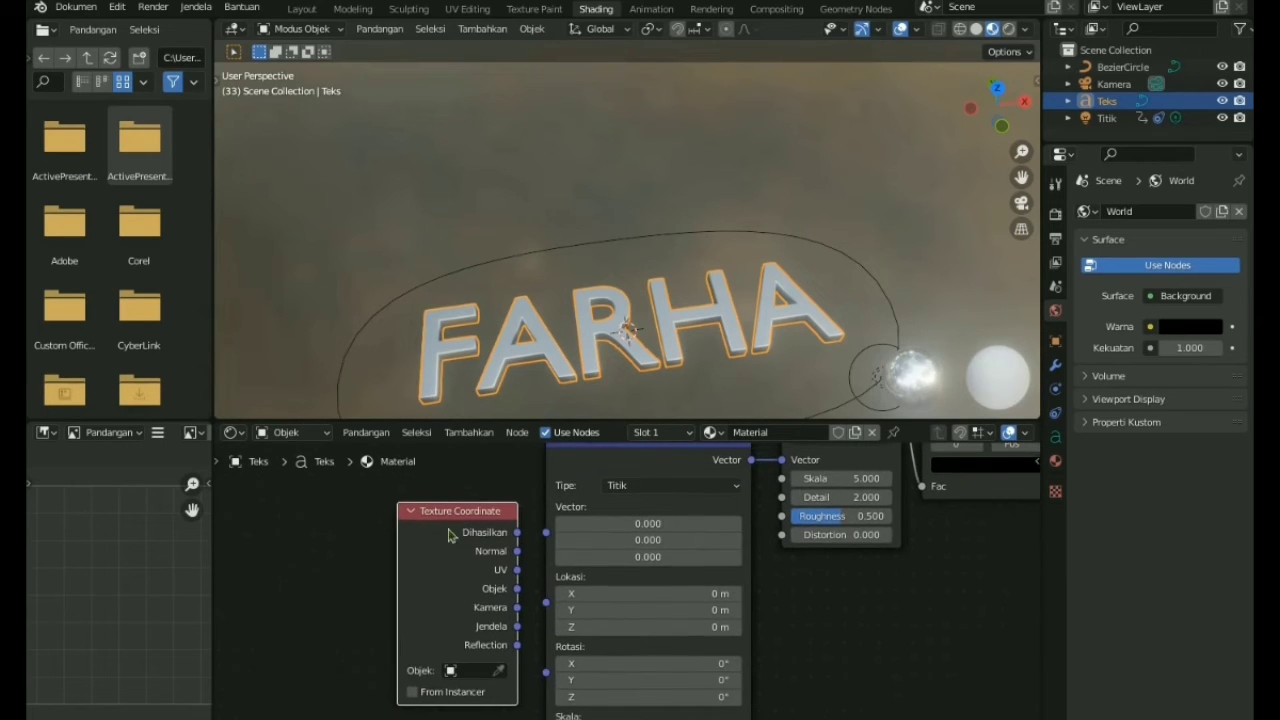
left_click_drag(461, 511, 444, 508)
left_click_drag(545, 531, 500, 587)
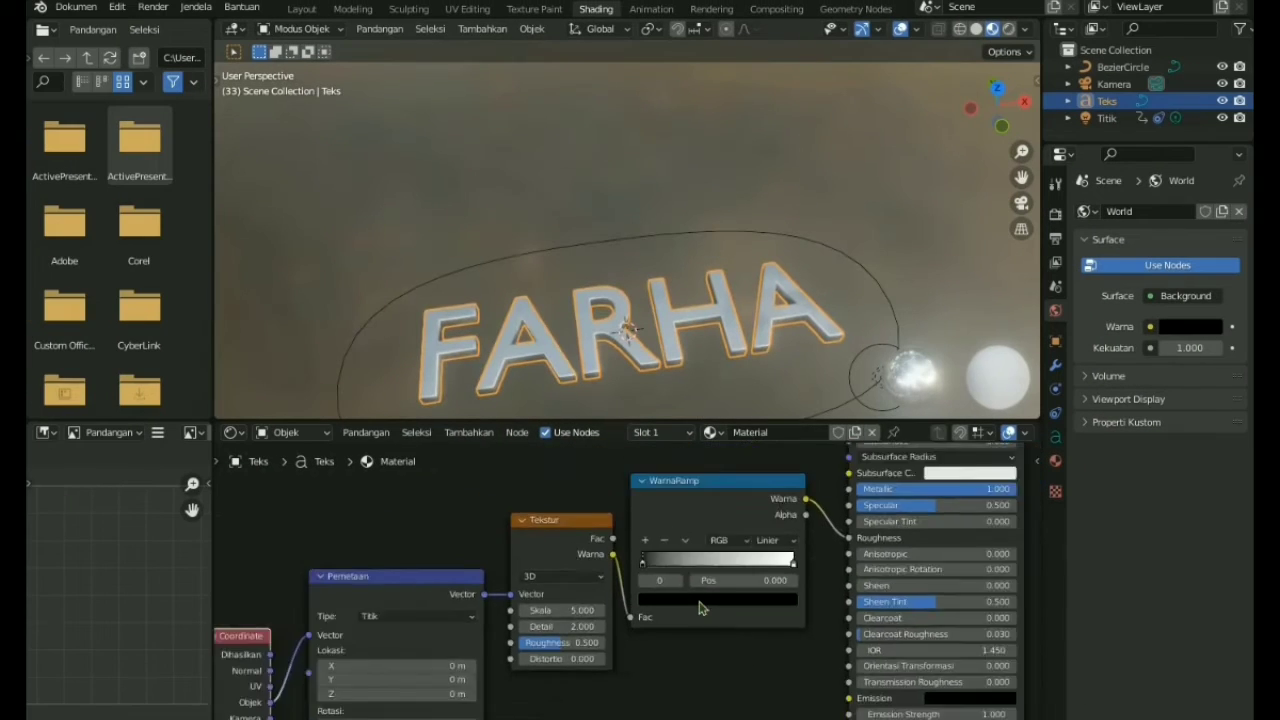
Move the WarnaRamp's black stop to position 0.341 and check the letters' patchy reflections through the camera
middle_click_drag(780, 654, 694, 617)
left_click_drag(708, 562, 735, 565)
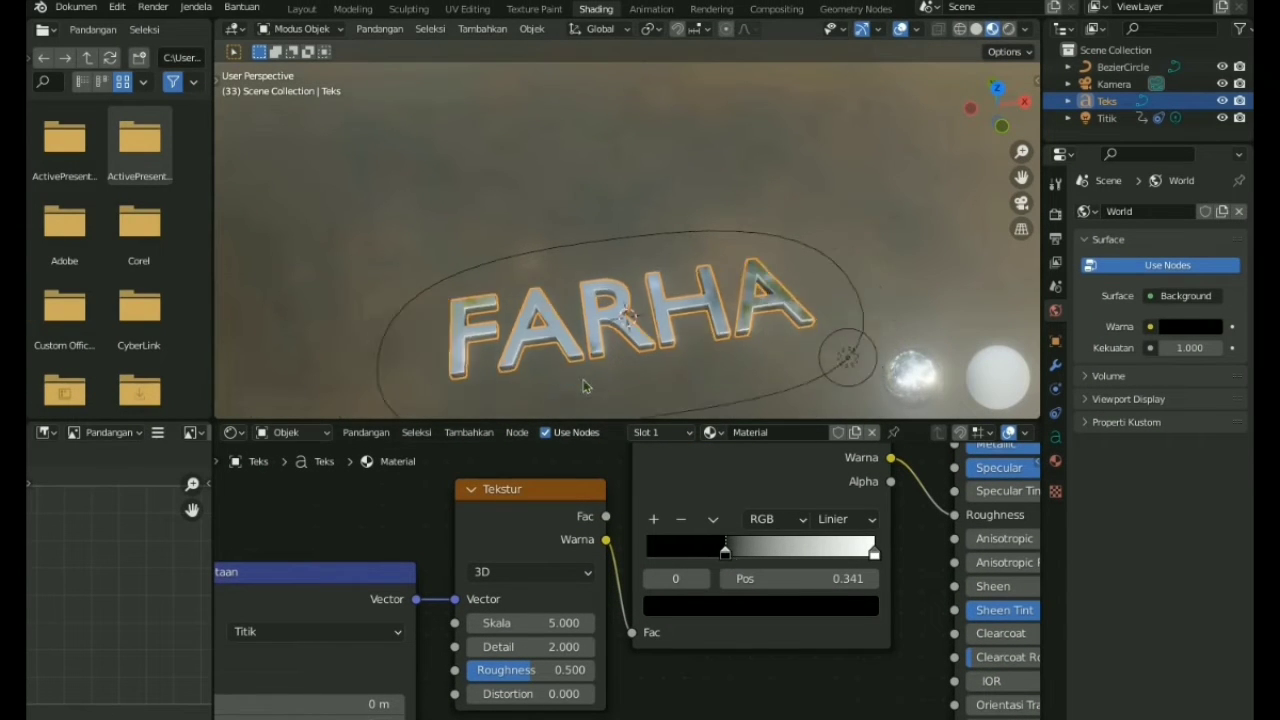
scroll(583, 379, "up", 3)
middle_click_drag(760, 372, 826, 357)
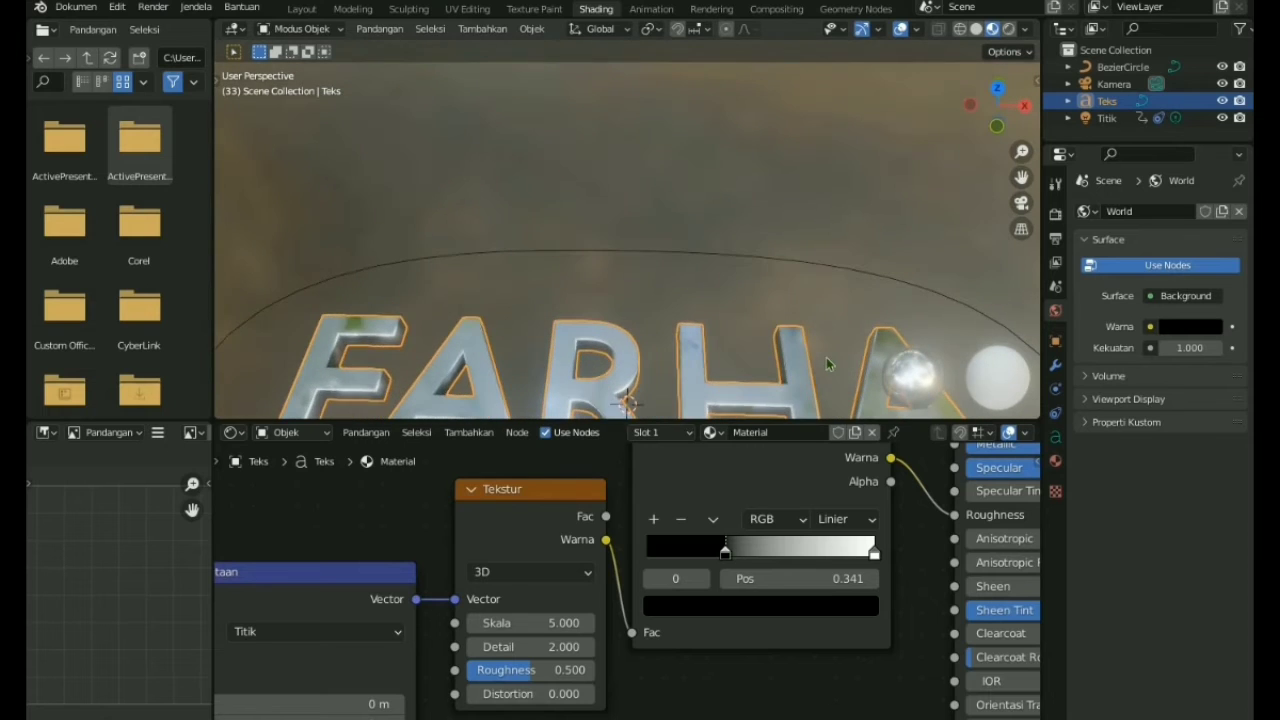
left_click(380, 29)
left_click(420, 123)
key("KP_0")
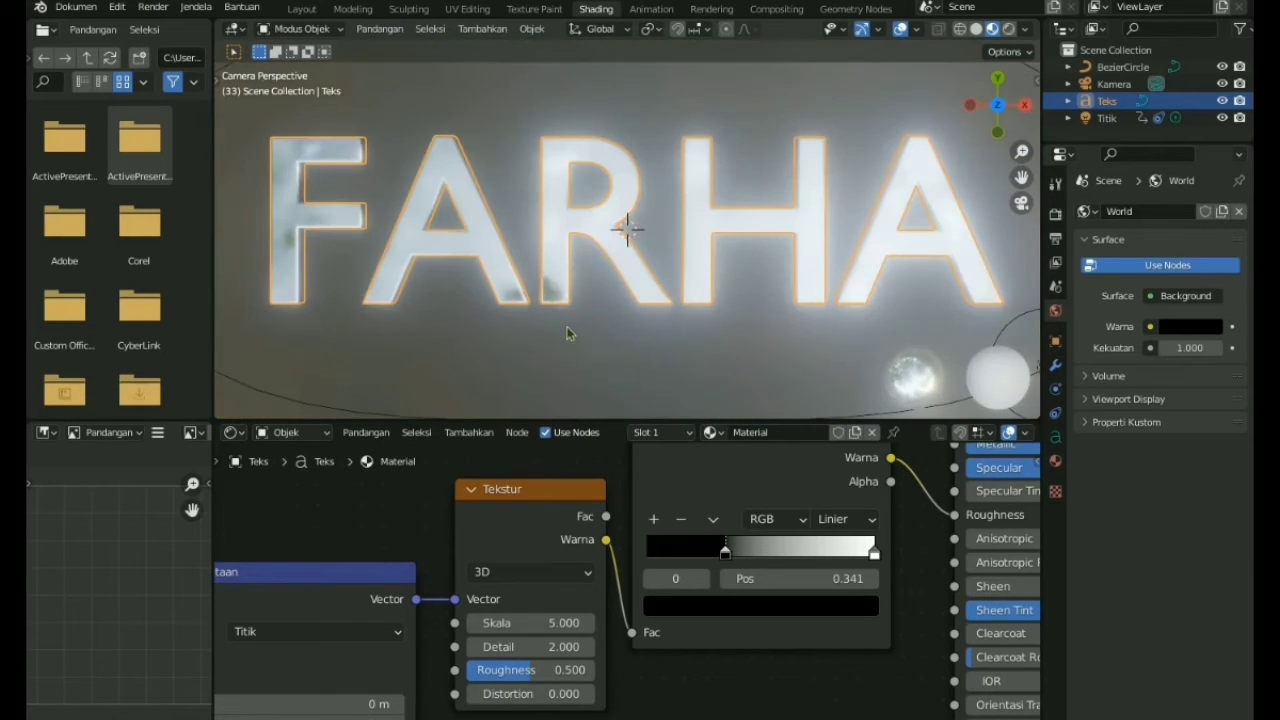
Set the position of the WarnaRamp's black stop to 0.346
middle_click_drag(586, 222, 599, 359)
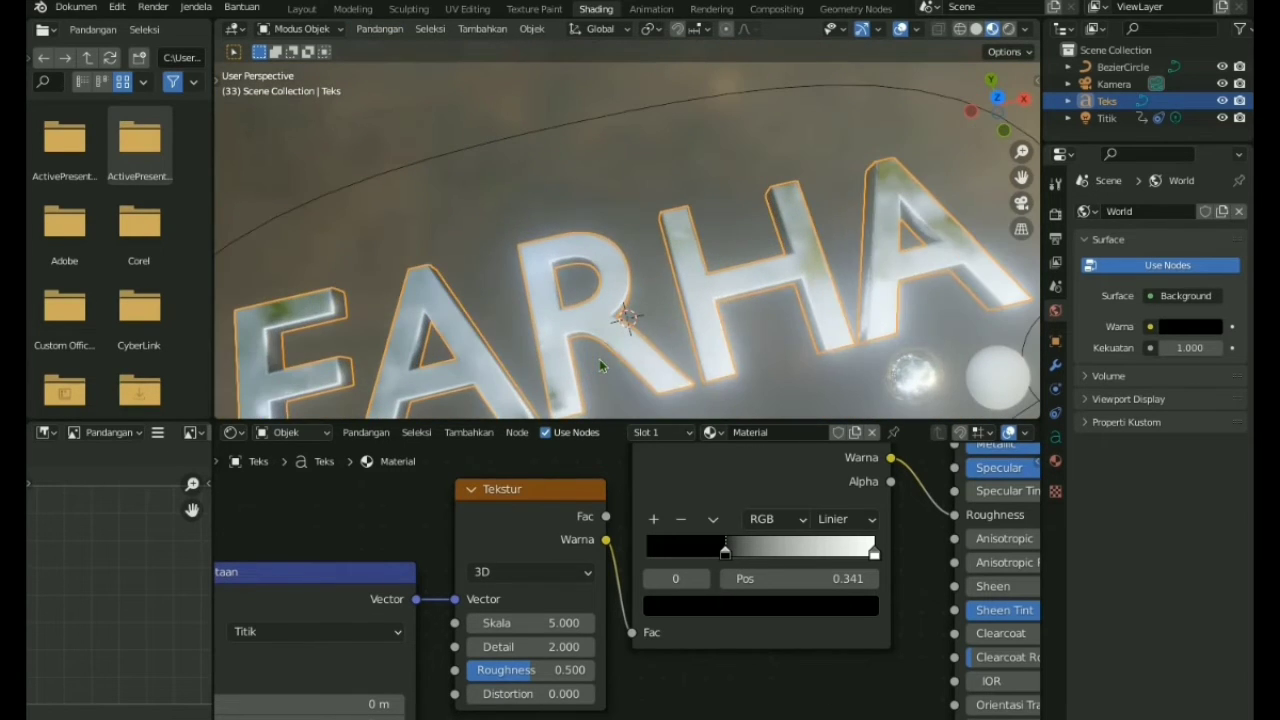
left_click(842, 578)
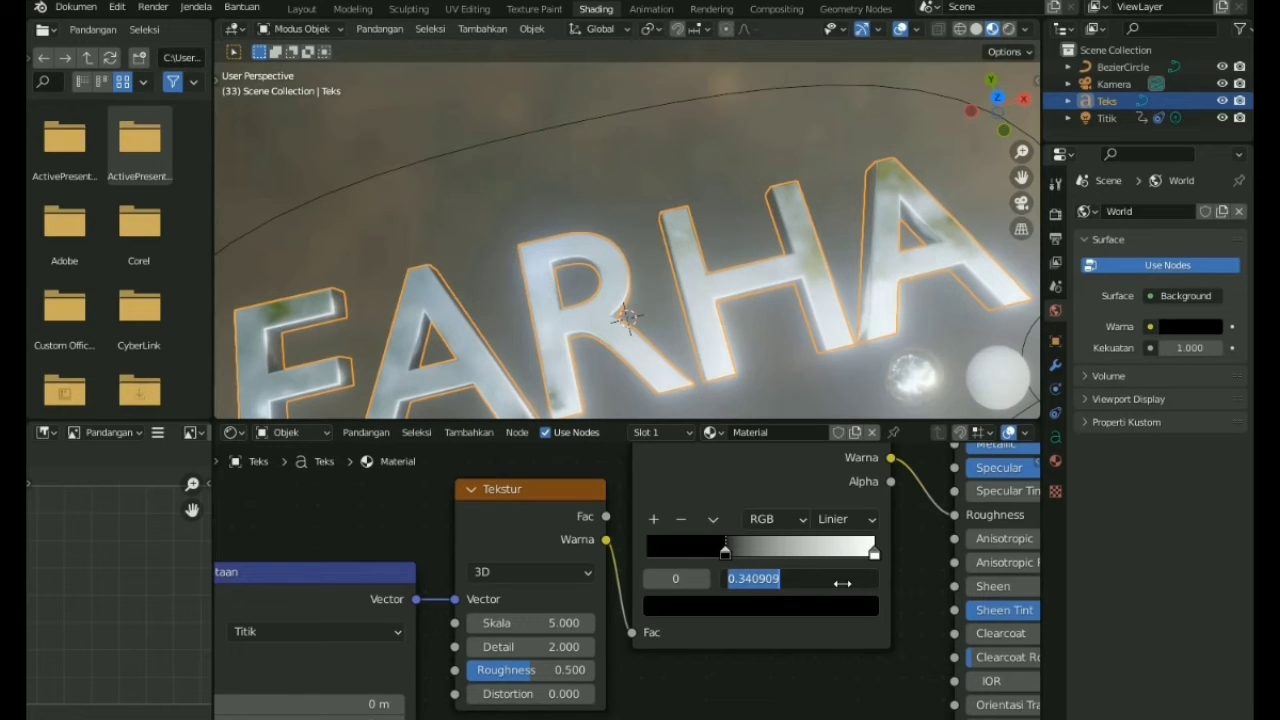
type("0.346")
key("Return")
Add a Bump node beside the main shader and connect its Normal output to the shader's Normal input
left_click(470, 433)
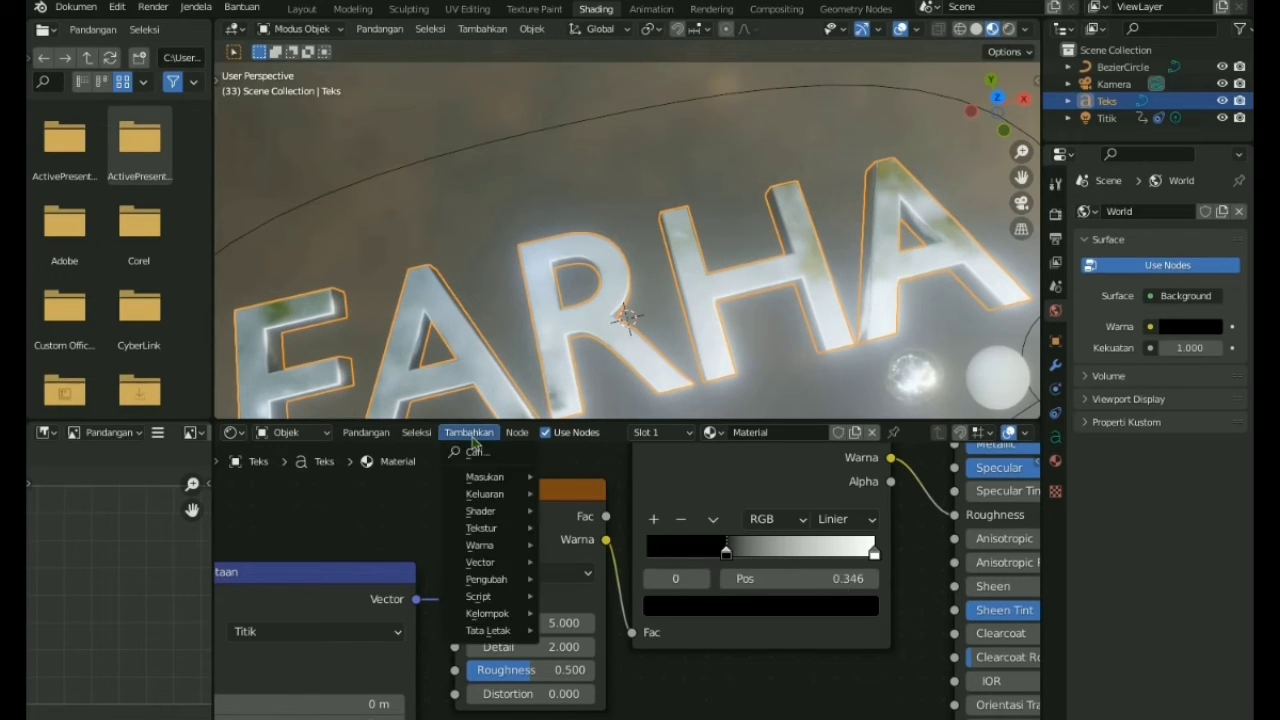
left_click(474, 450)
type("BUMP")
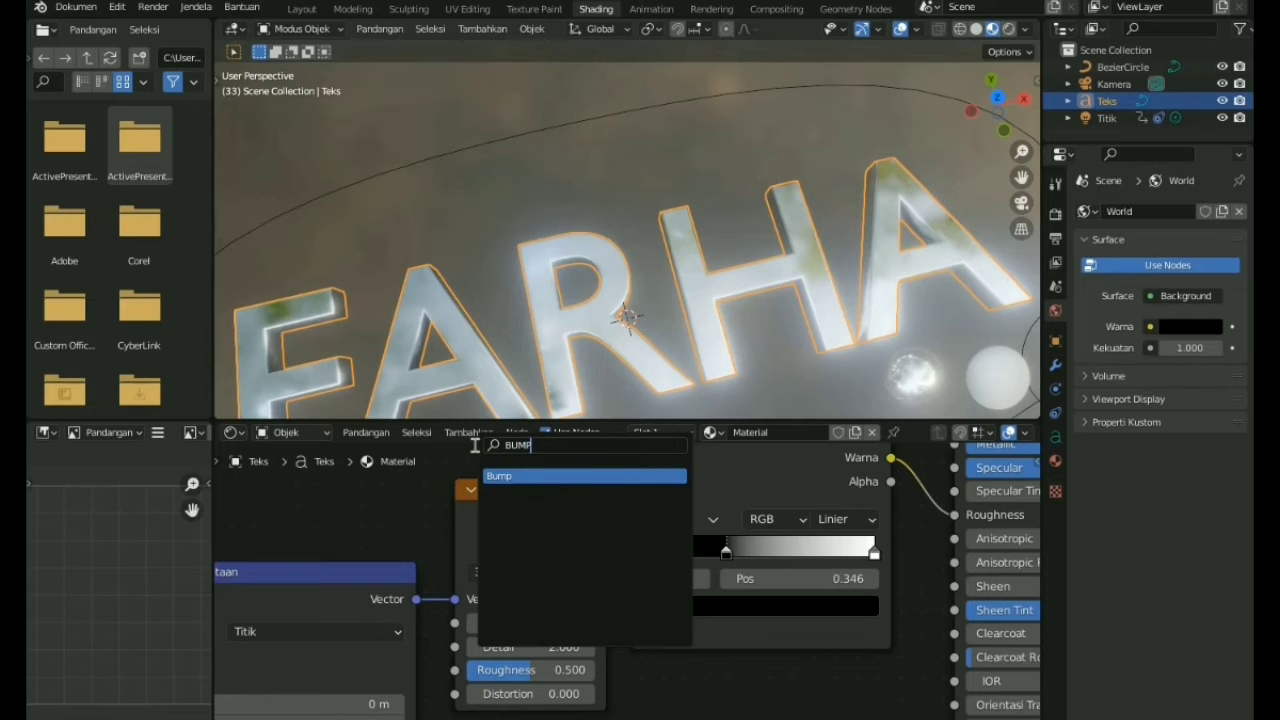
left_click(561, 477)
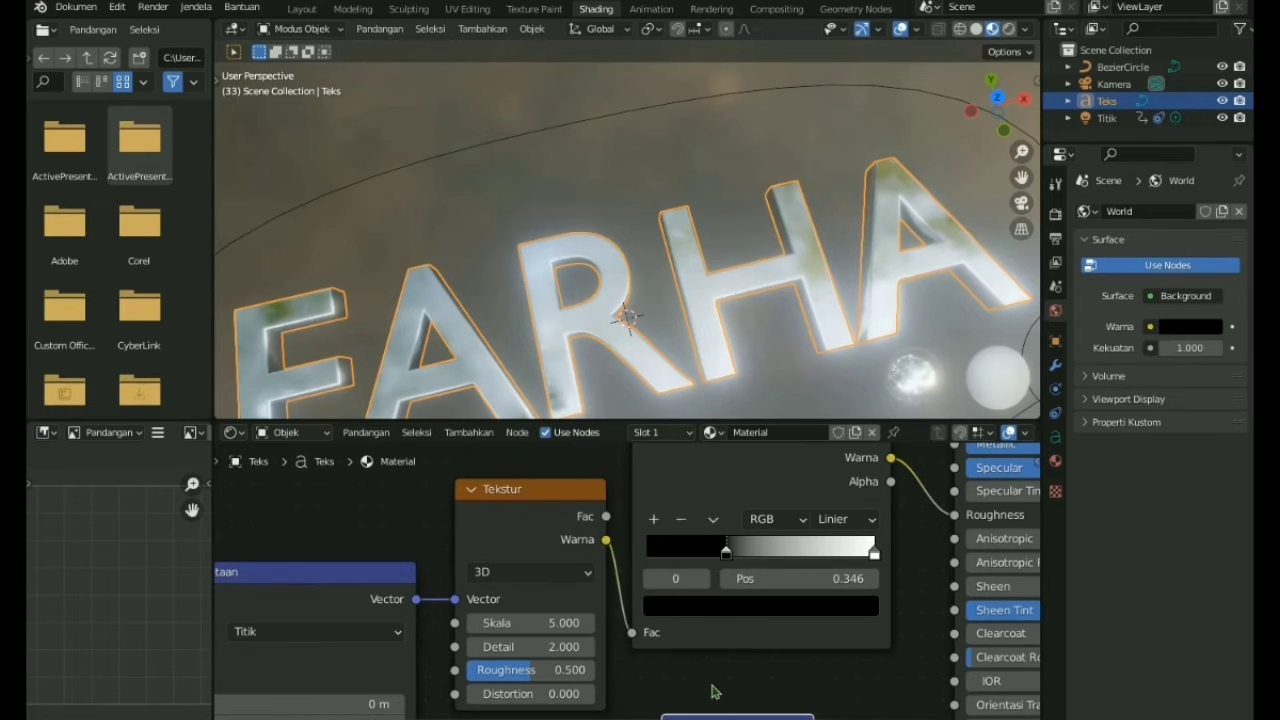
middle_click_drag(725, 549, 724, 502)
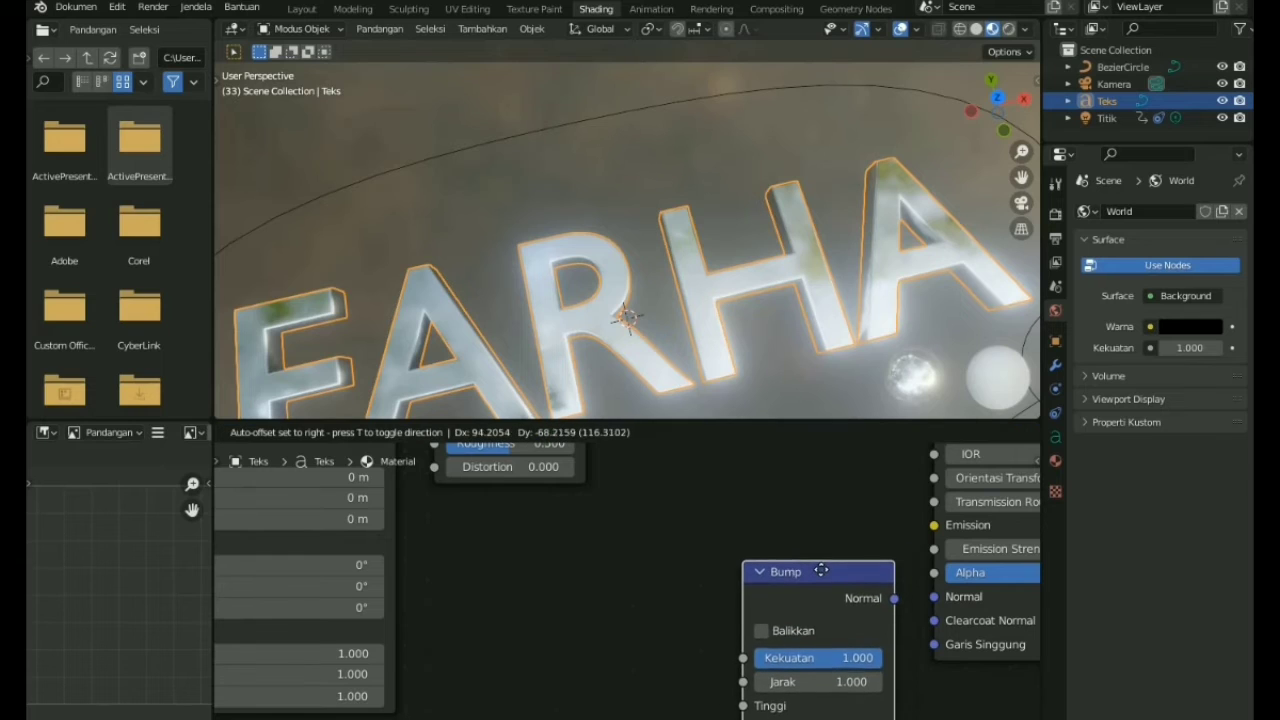
left_click(815, 560)
middle_click_drag(727, 563, 673, 522)
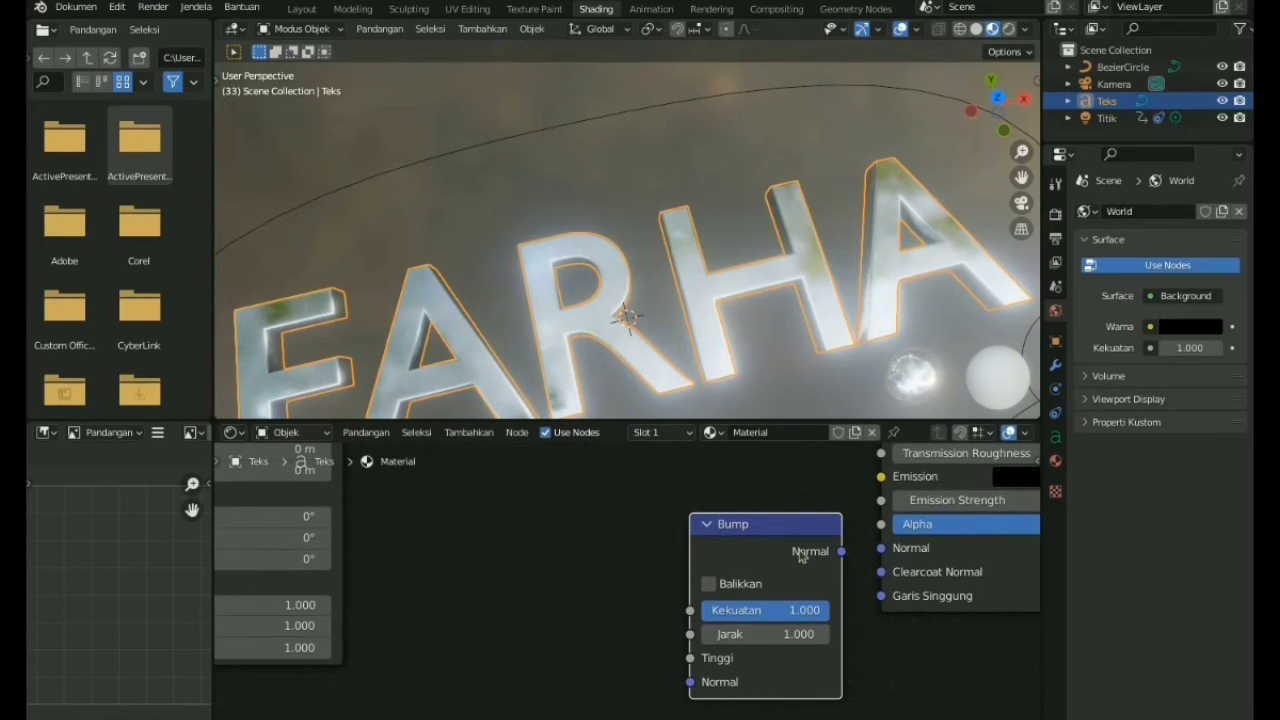
left_click_drag(803, 533, 880, 548)
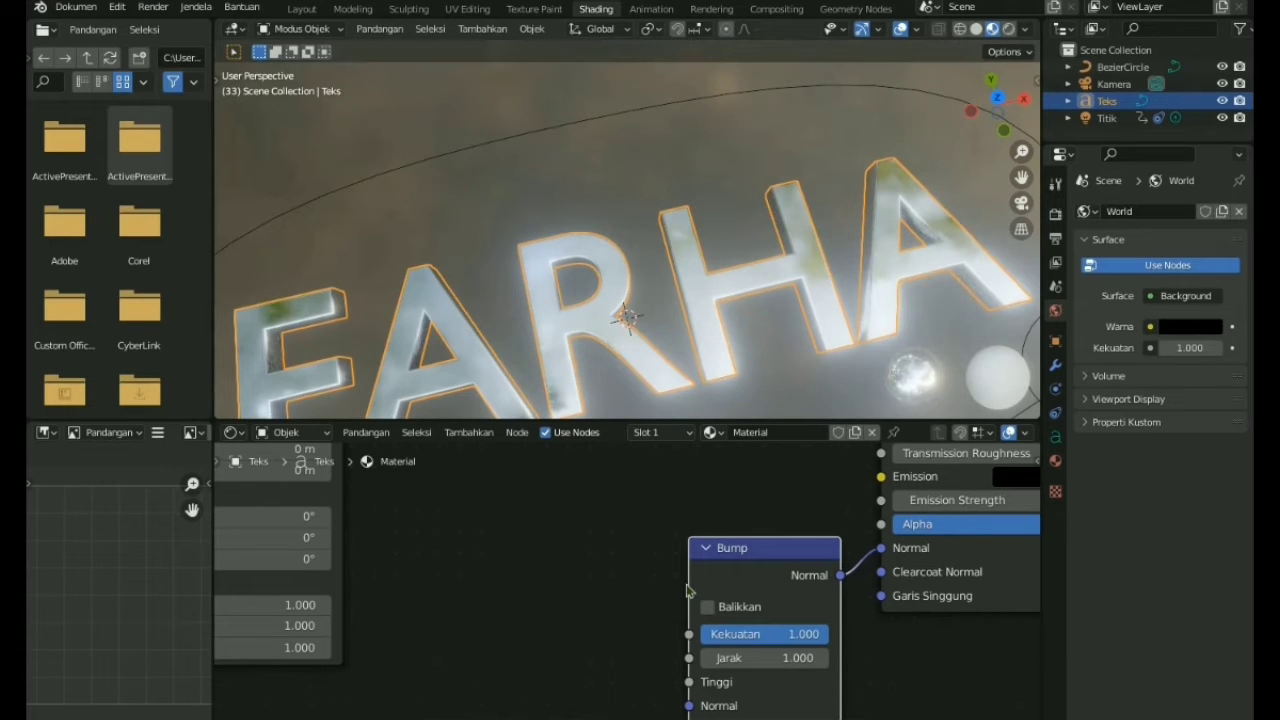
Duplicate the WarnaRamp, place the copy before the Bump node, and connect its Warna output to the Bump's Tinggi input
middle_click_drag(649, 526, 729, 686)
right_click(712, 457)
scroll(650, 590, "down", 3)
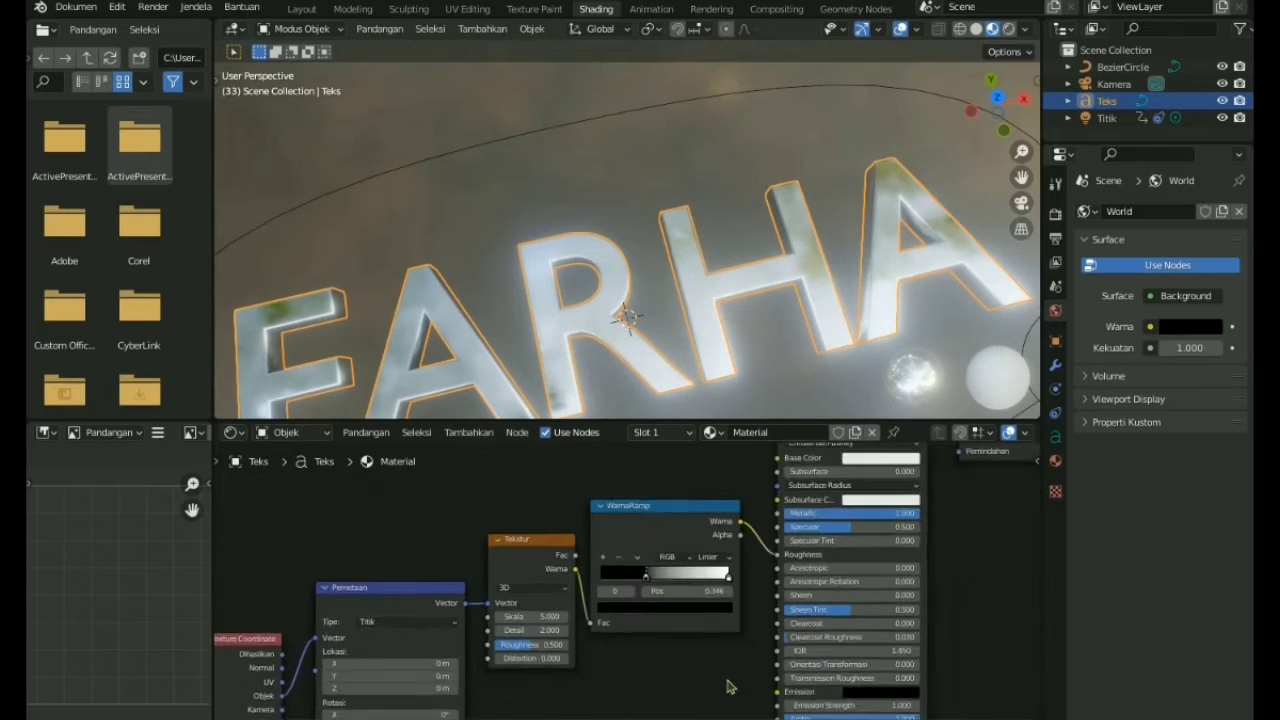
left_click_drag(679, 515, 685, 521)
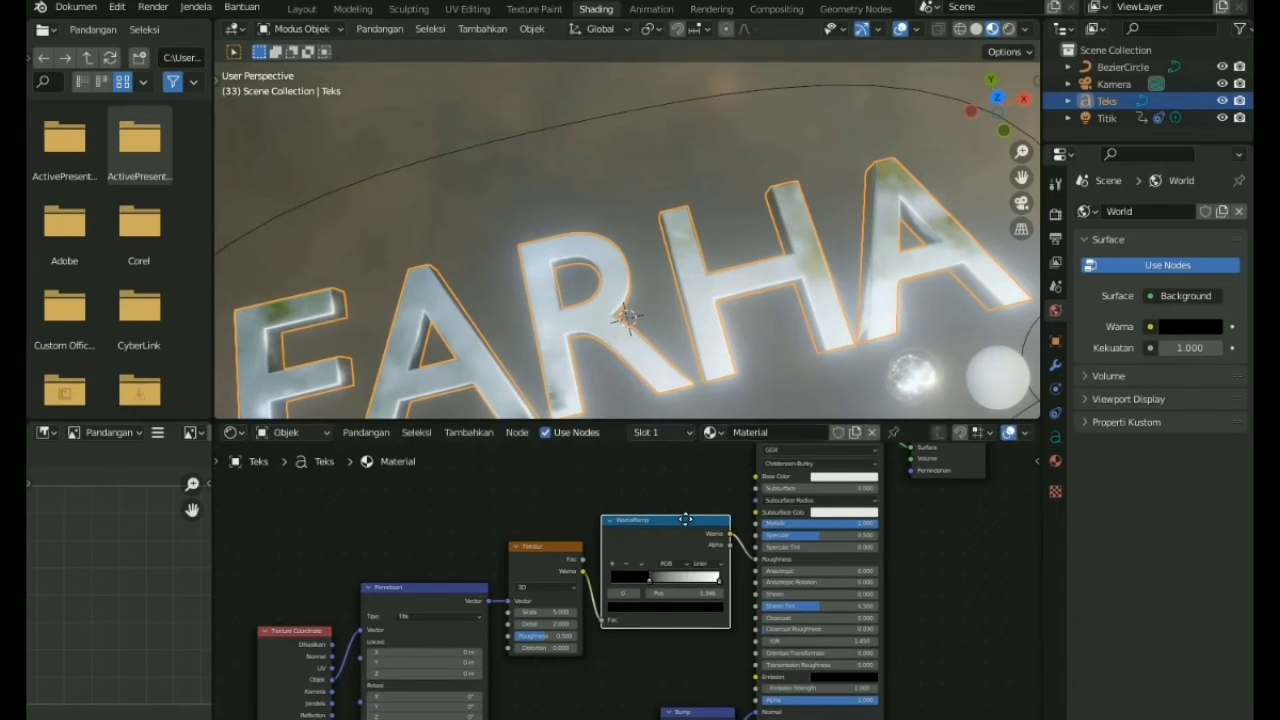
scroll(685, 520, "down", 3)
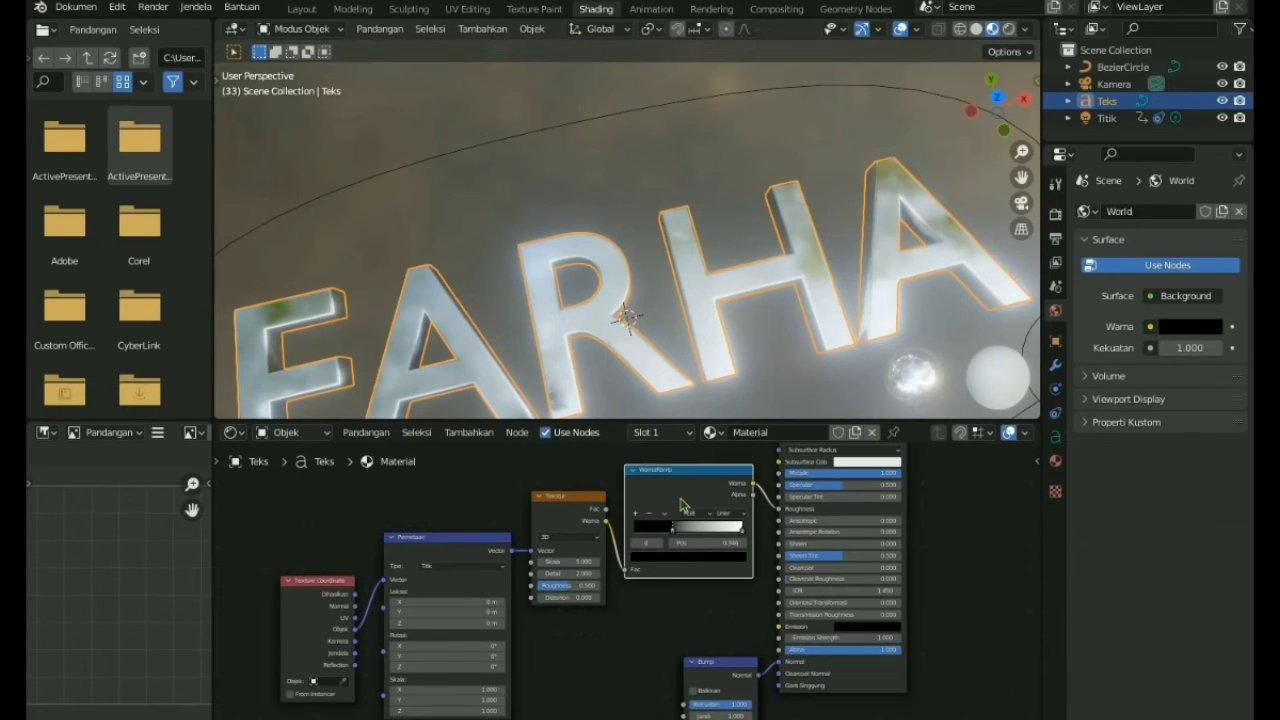
key("ctrl+z")
left_click(600, 682)
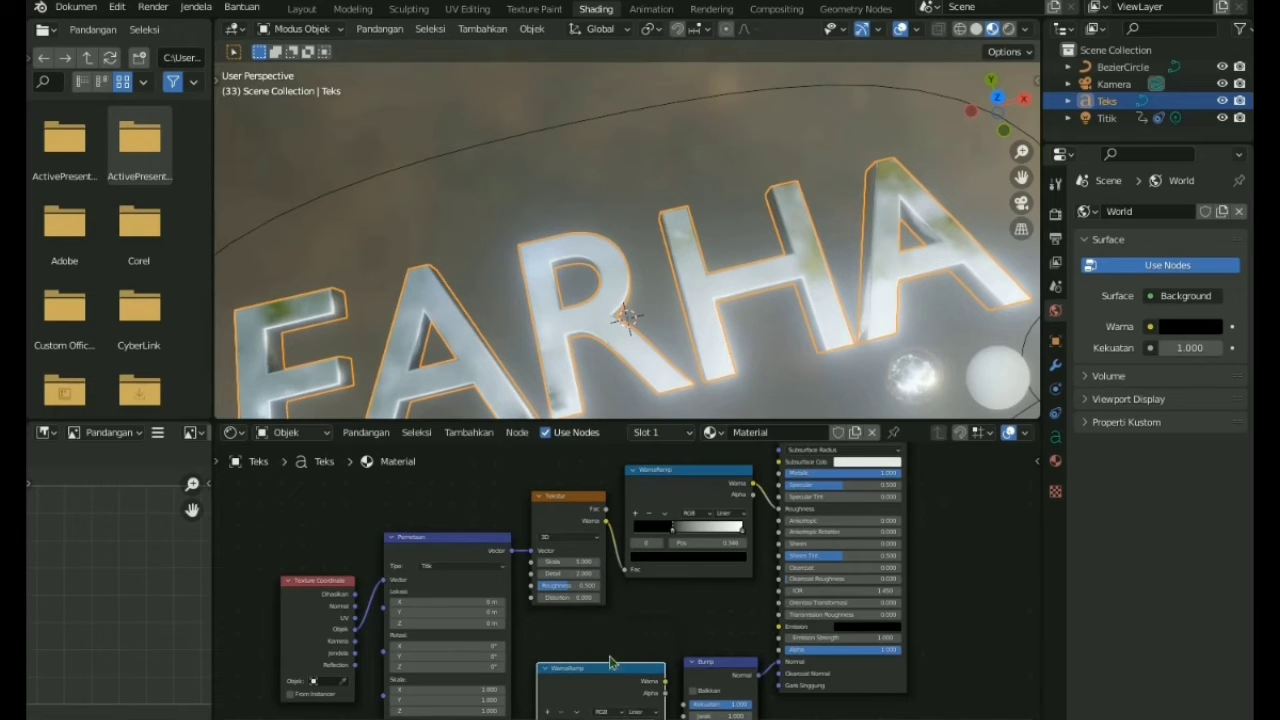
middle_click_drag(611, 661, 560, 512)
scroll(543, 489, "up", 5)
left_click_drag(541, 489, 638, 592)
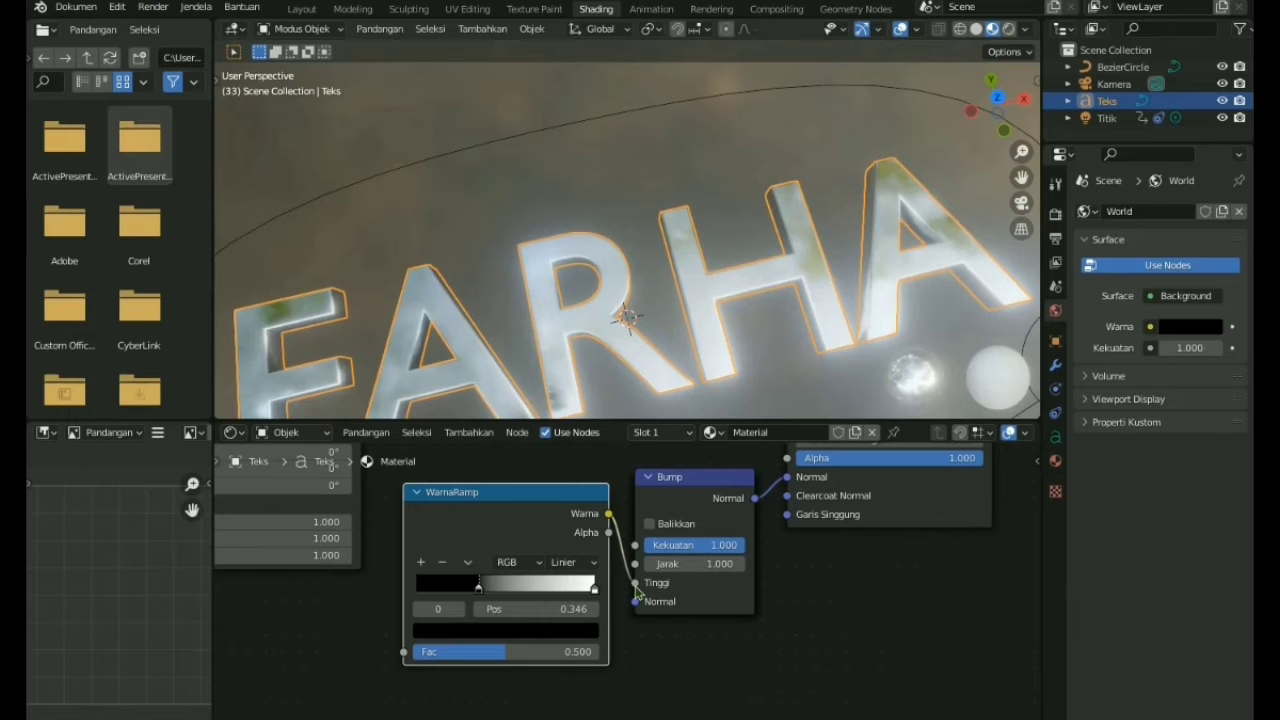
Connect the noise Tekstur node's Warna output to the Fac input of the duplicated WarnaRamp
scroll(556, 506, "down", 6)
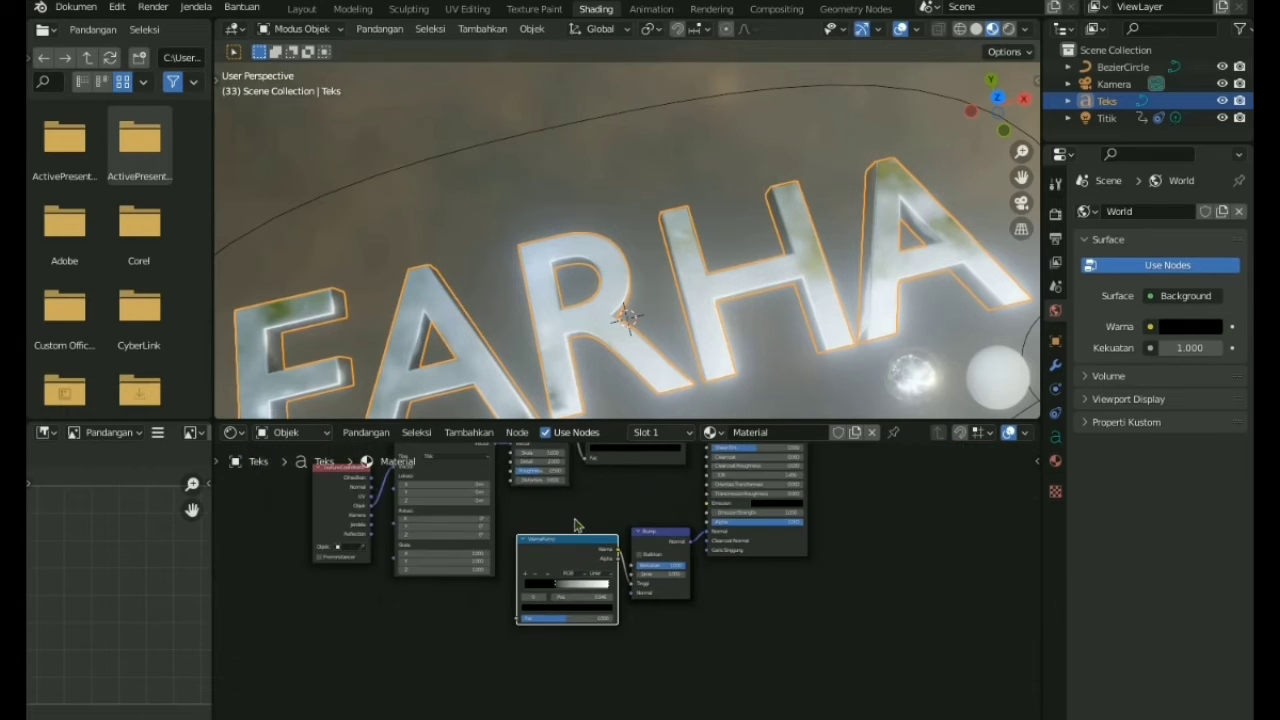
middle_click_drag(578, 517, 578, 557)
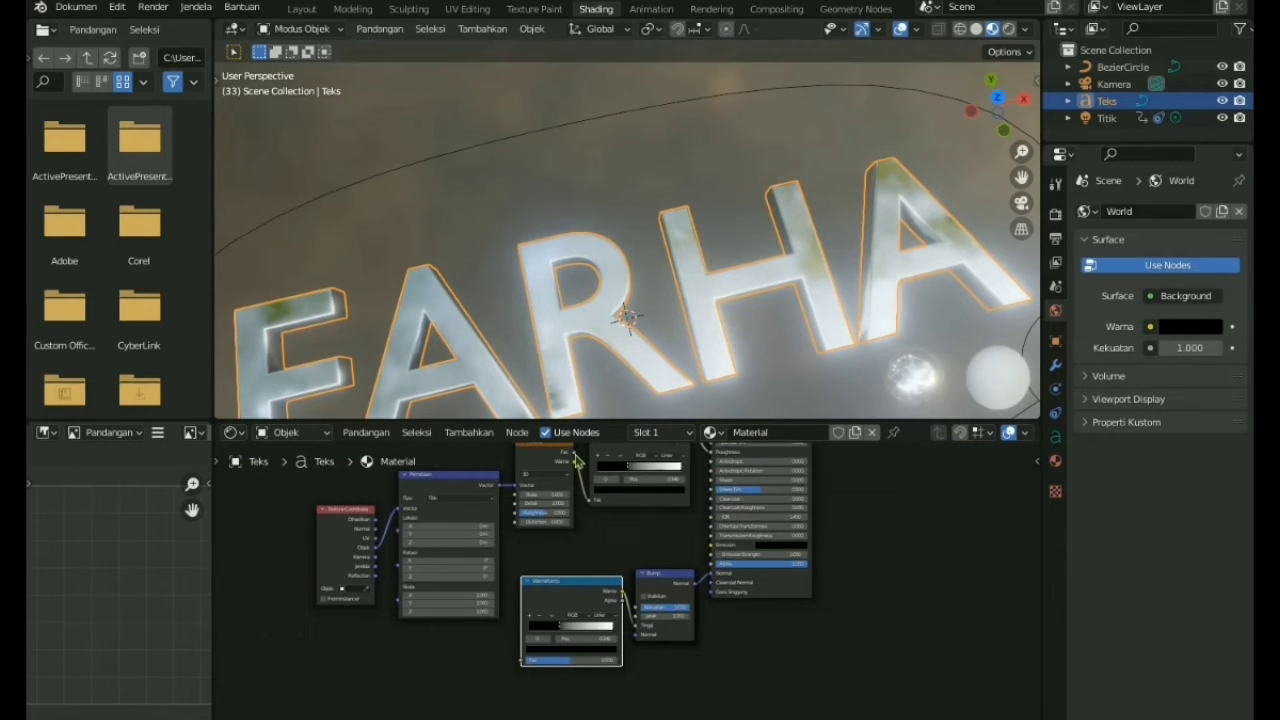
left_click_drag(576, 464, 519, 668)
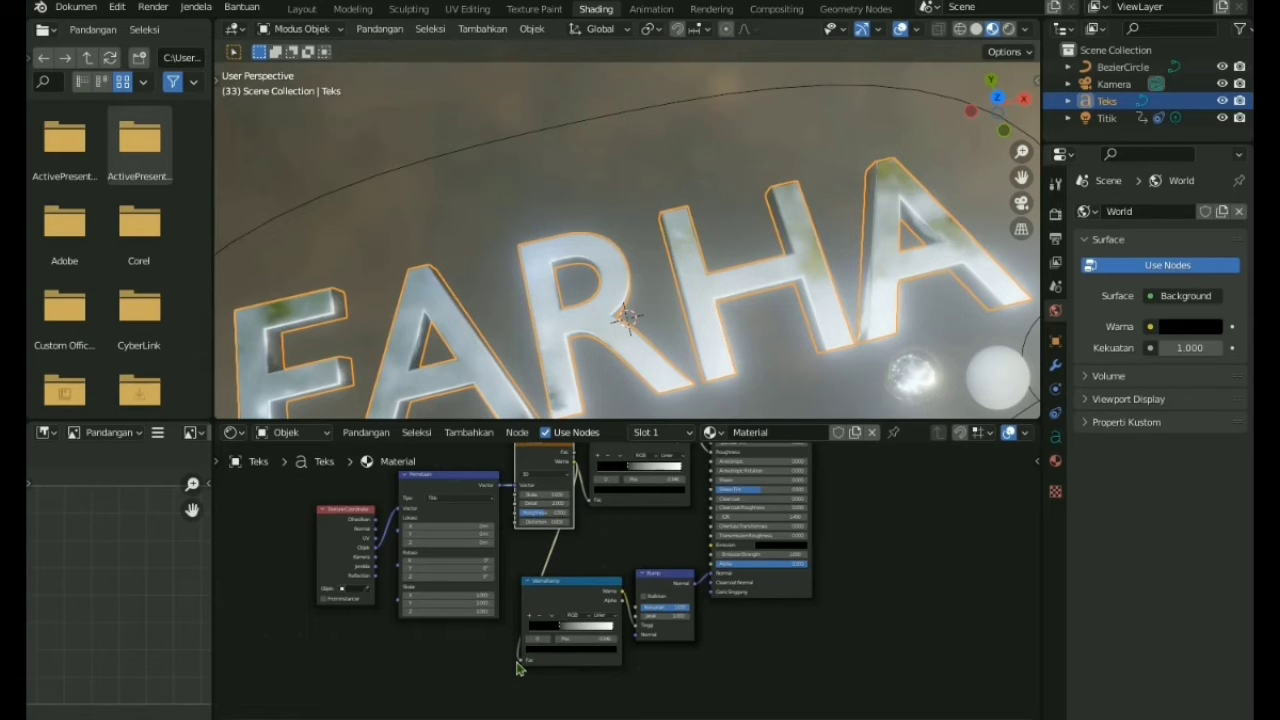
Set the noise Tekstur node's Detail to 16
scroll(603, 543, "up", 4)
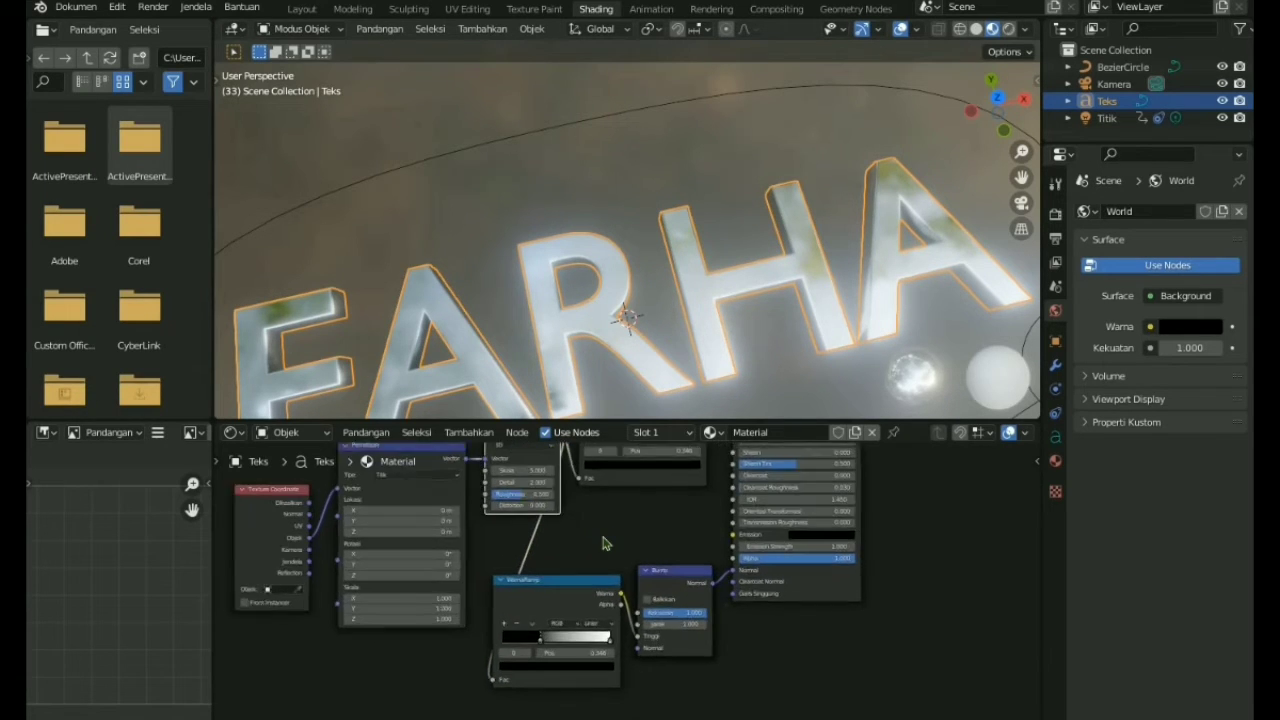
left_click(528, 473)
key("BackSpace")
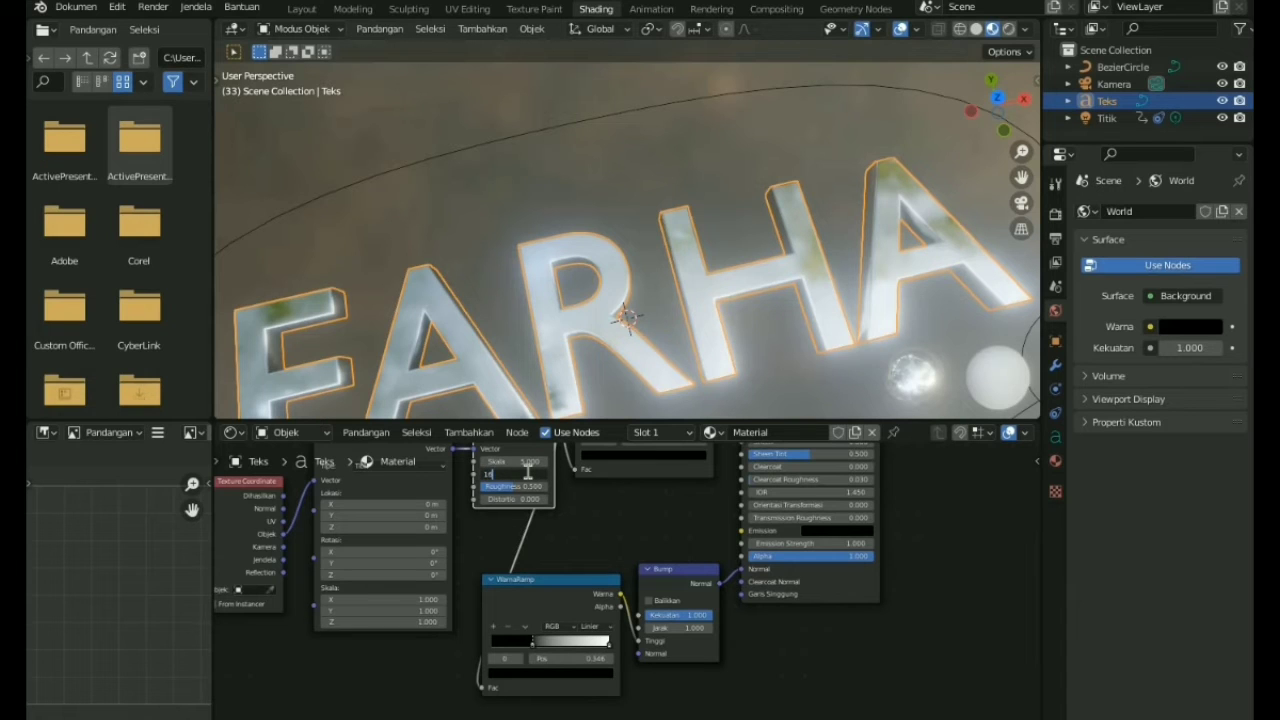
type("16")
key("Tab")
key("Return")
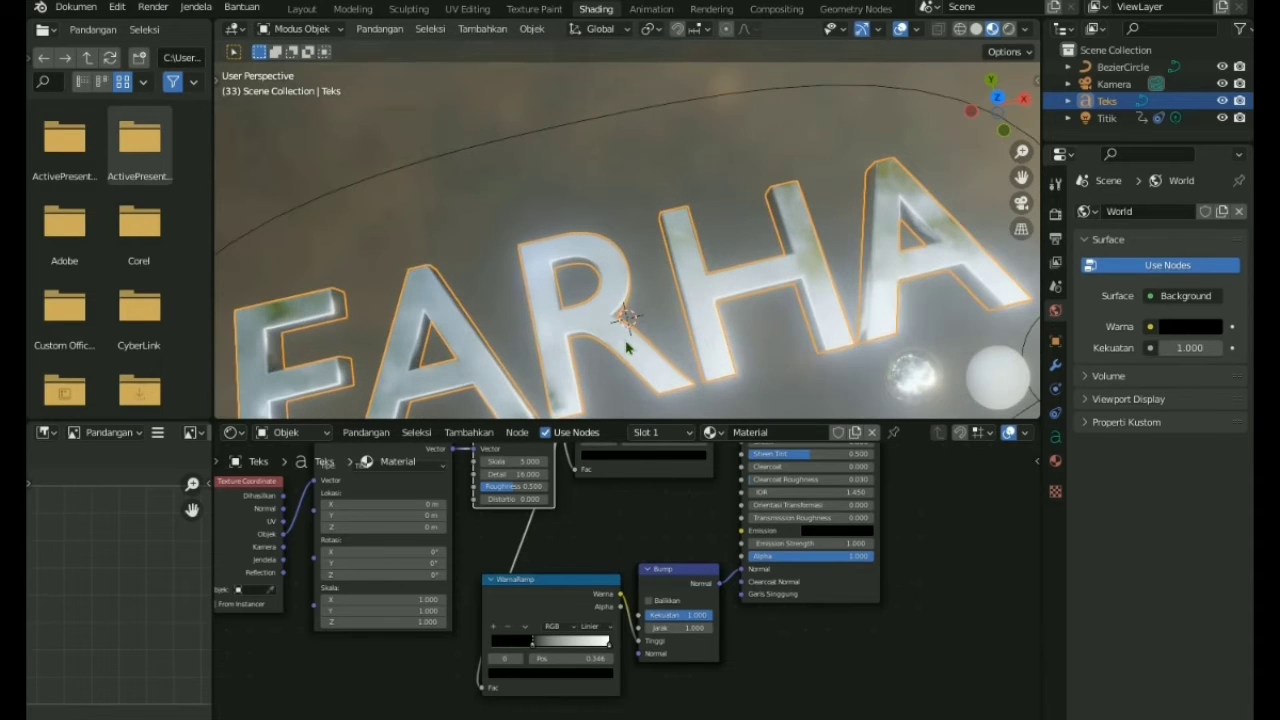
Lower the Bump node's Kekuatan to 0.348 and move the duplicated WarnaRamp's black stop to position 0.000
scroll(628, 347, "up", 2)
double_click(680, 615)
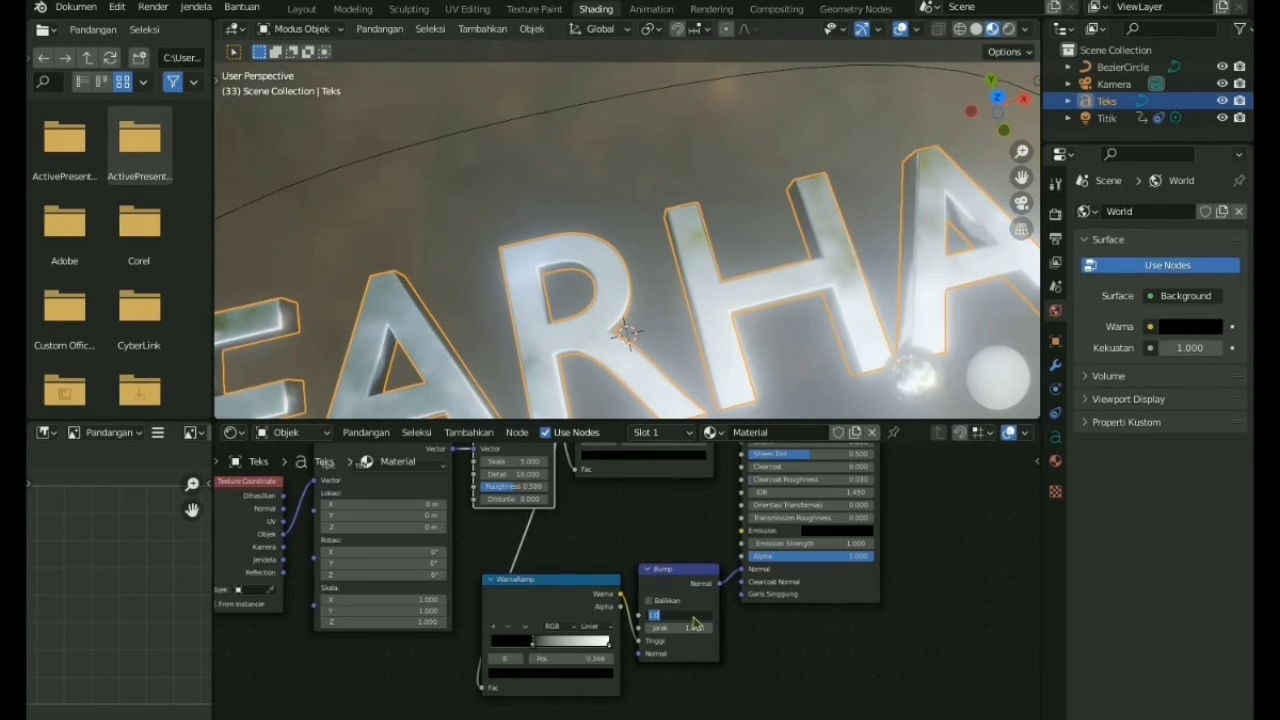
type("0")
key("Return")
left_click(670, 617)
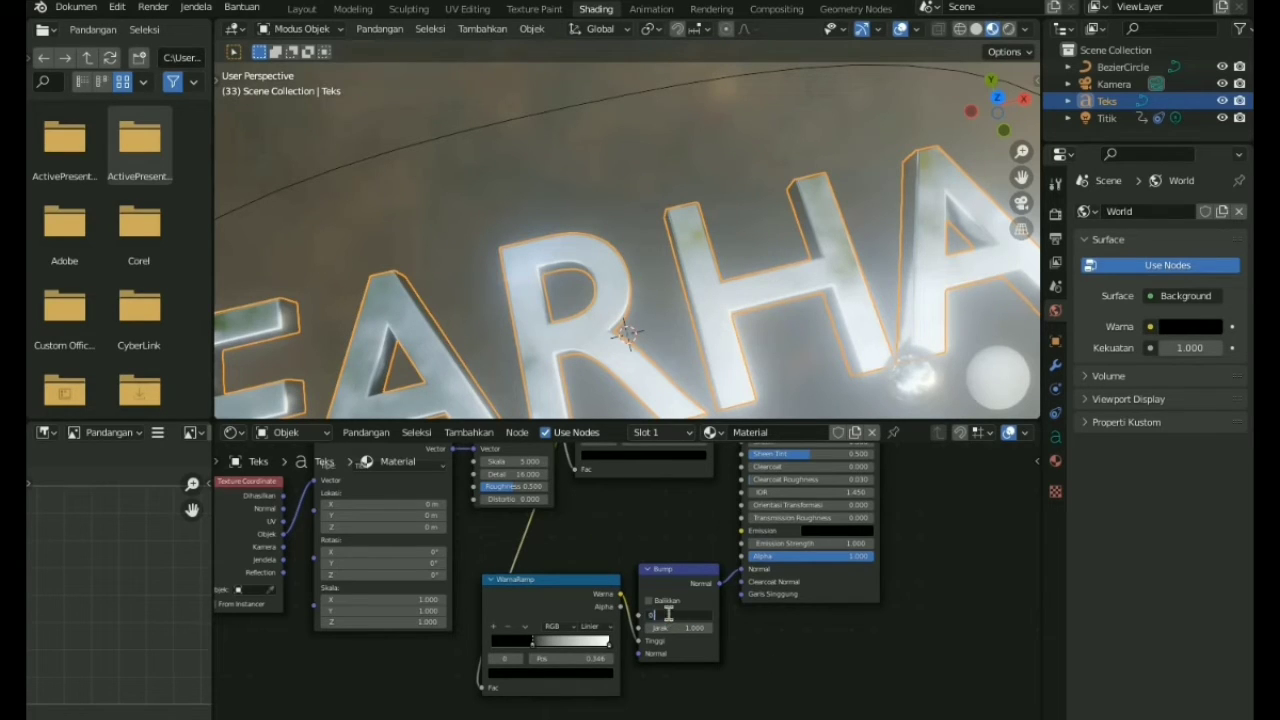
key("Return")
scroll(545, 334, "up", 2)
scroll(646, 380, "down", 3)
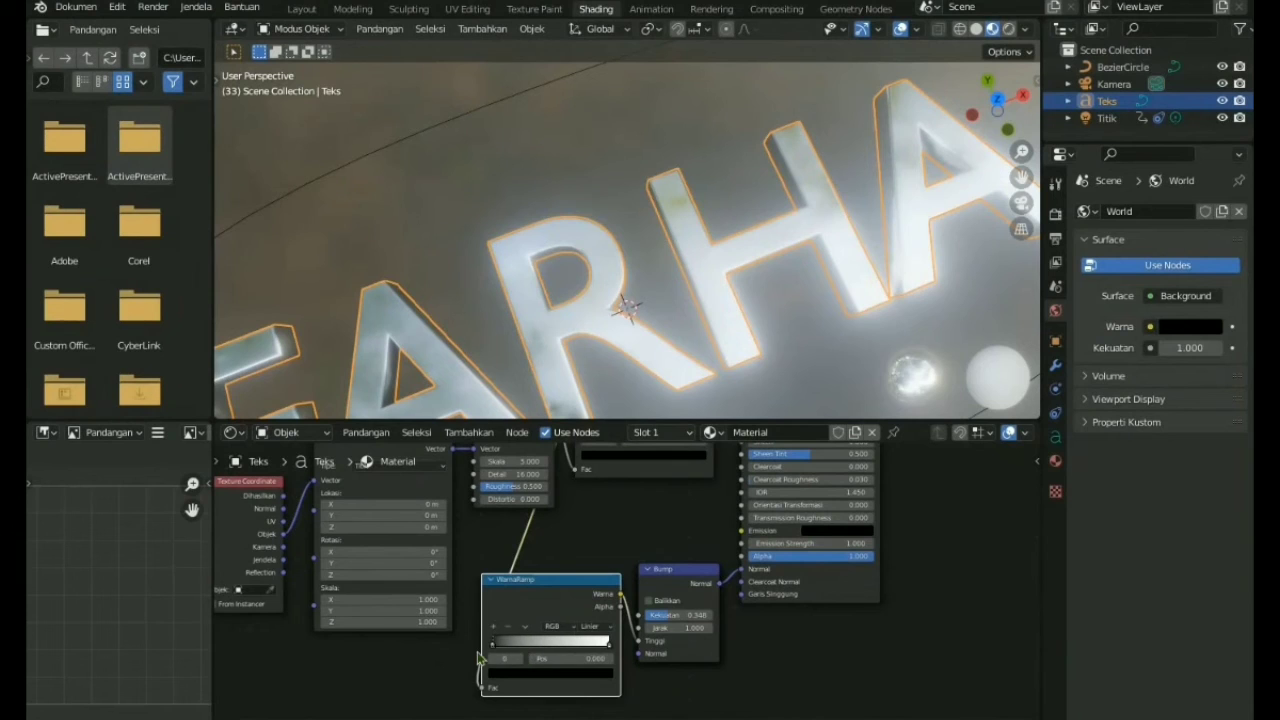
Set the noise texture's Roughness to 0.000 and compare the letters' surface with the Bump's Kekuatan at 1.000 and 0.000
left_click_drag(530, 486, 466, 495)
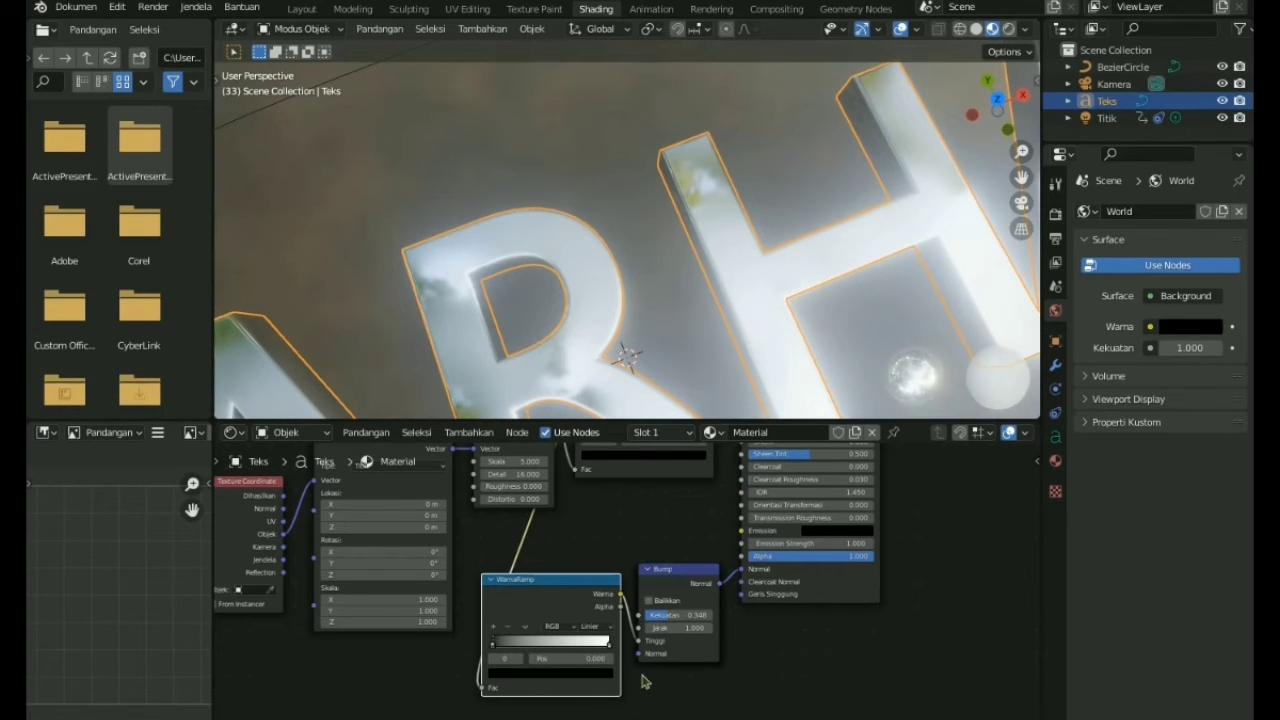
left_click_drag(668, 615, 722, 620)
scroll(691, 371, "down", 5)
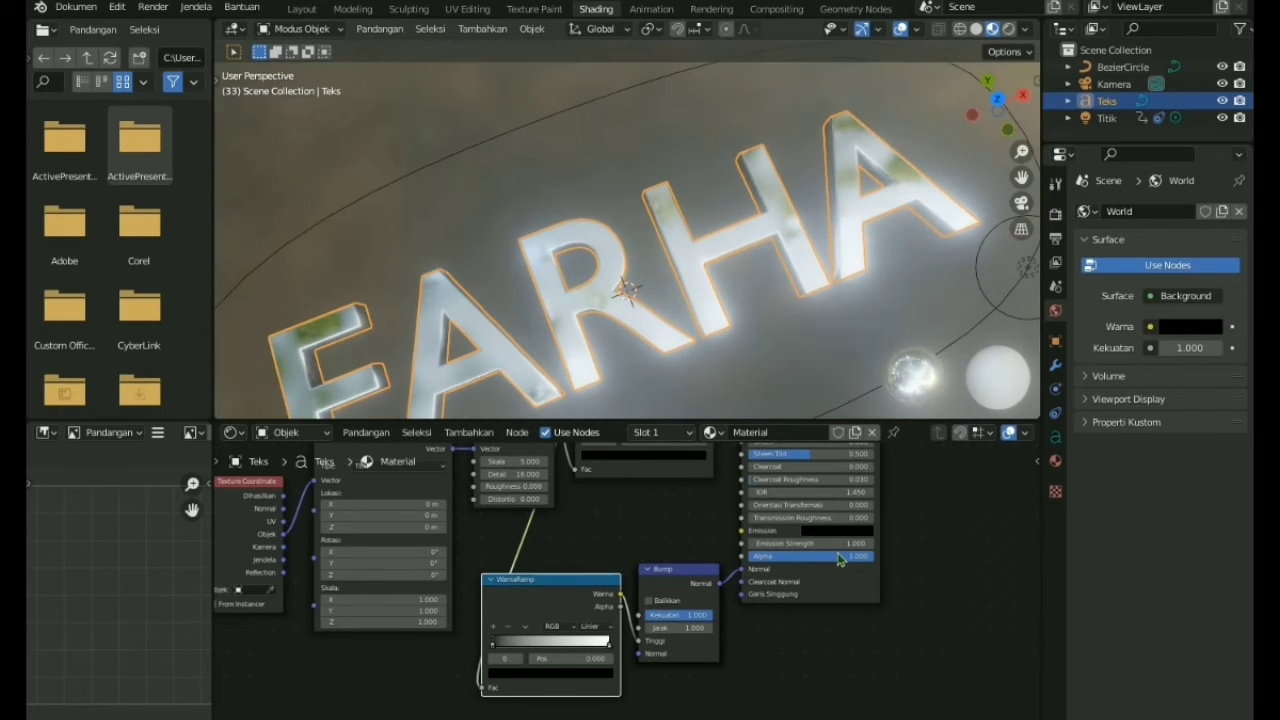
left_click_drag(676, 617, 650, 608)
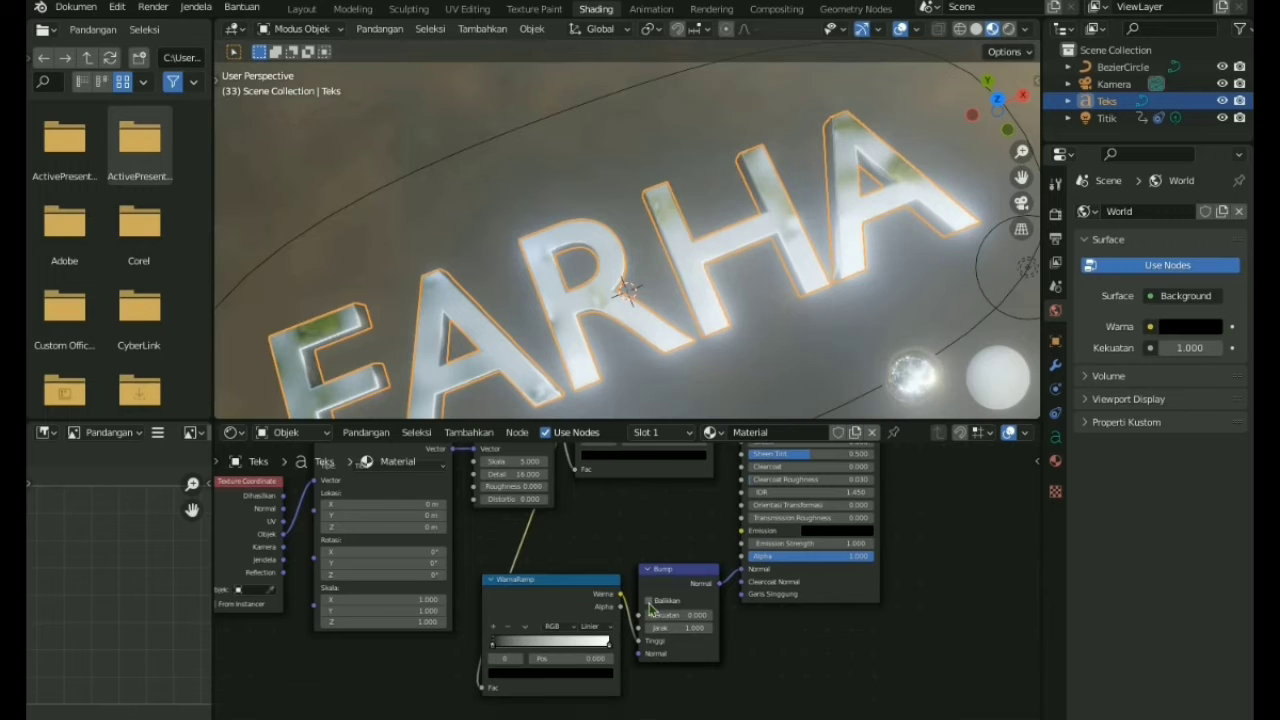
scroll(737, 631, "up", 2)
scroll(699, 361, "up", 3)
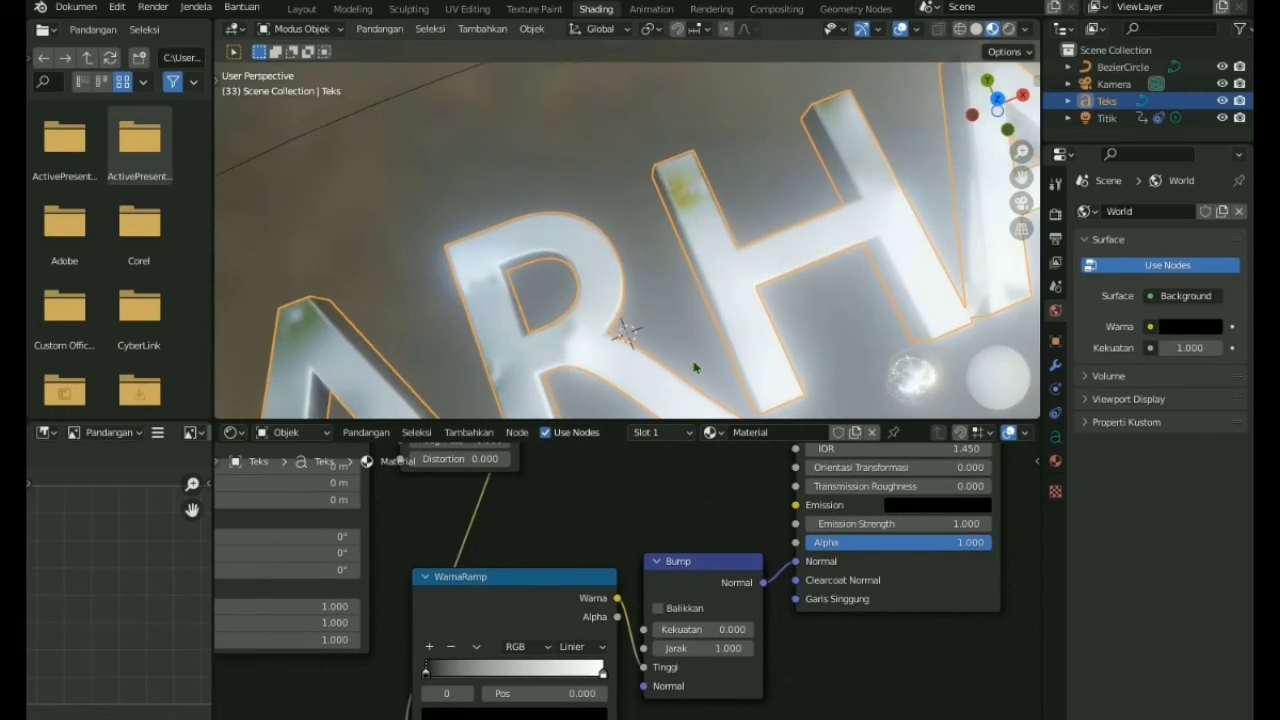
scroll(695, 367, "down", 3)
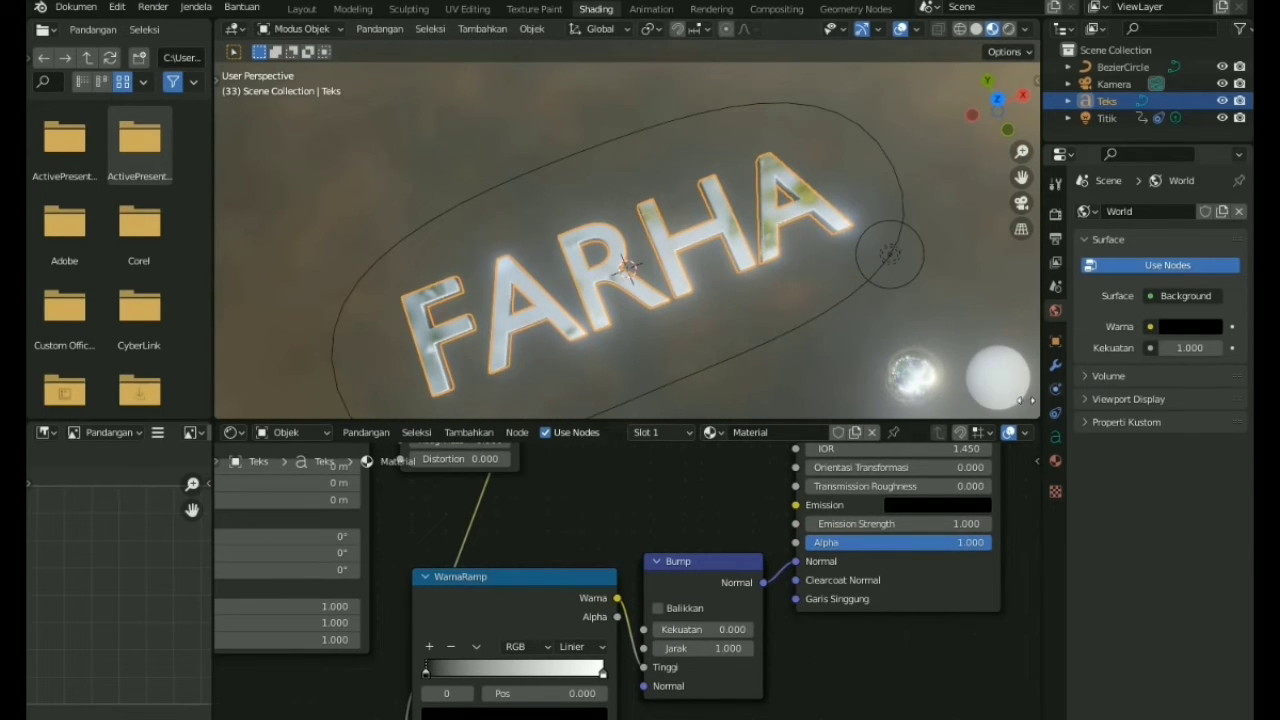
Set the Bump node's Kekuatan to 0.108 and move the duplicated WarnaRamp's white stop to position 0.668
left_click_drag(683, 632, 720, 632)
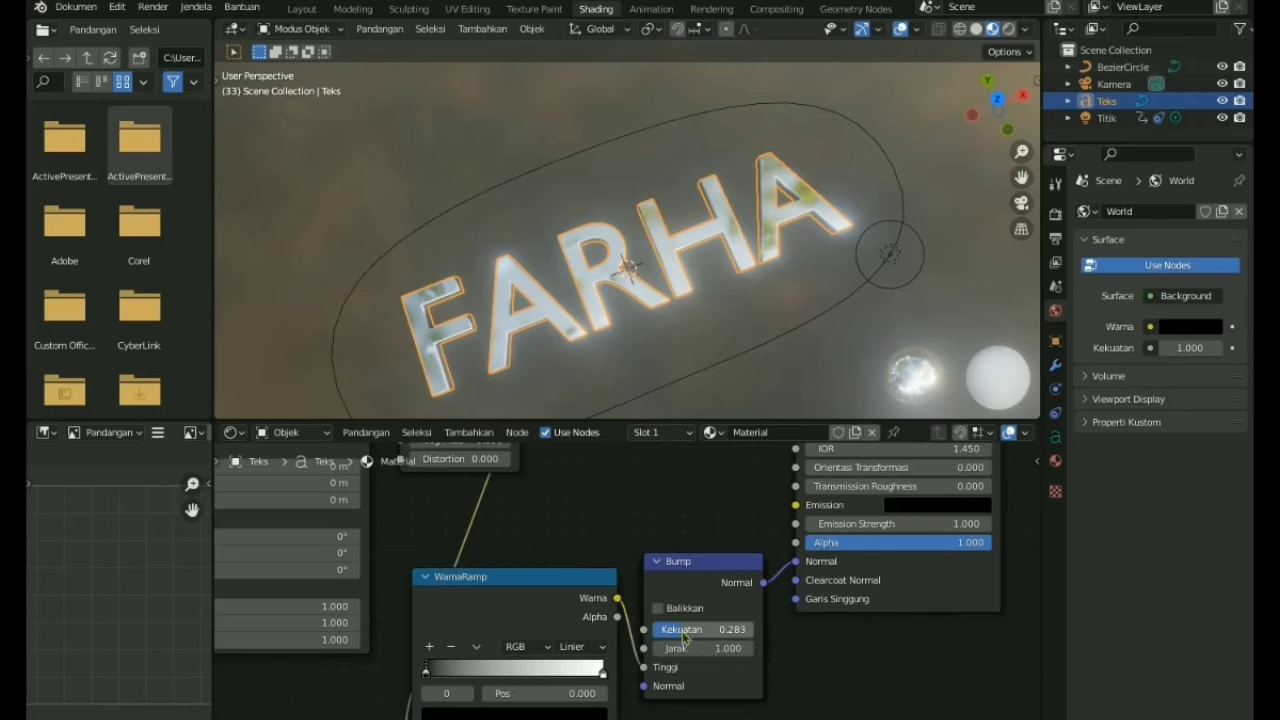
left_click_drag(603, 672, 630, 680)
left_click_drag(679, 636, 682, 638)
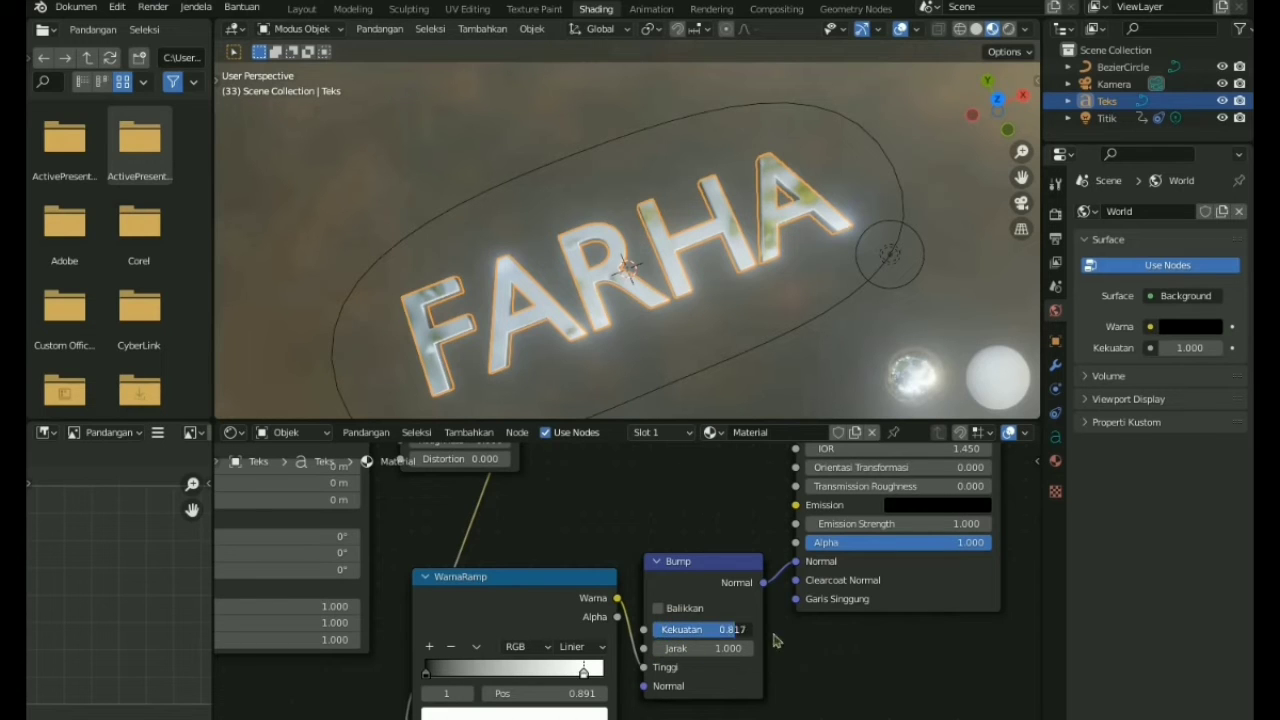
scroll(640, 712, "up", 4)
scroll(645, 682, "down", 4)
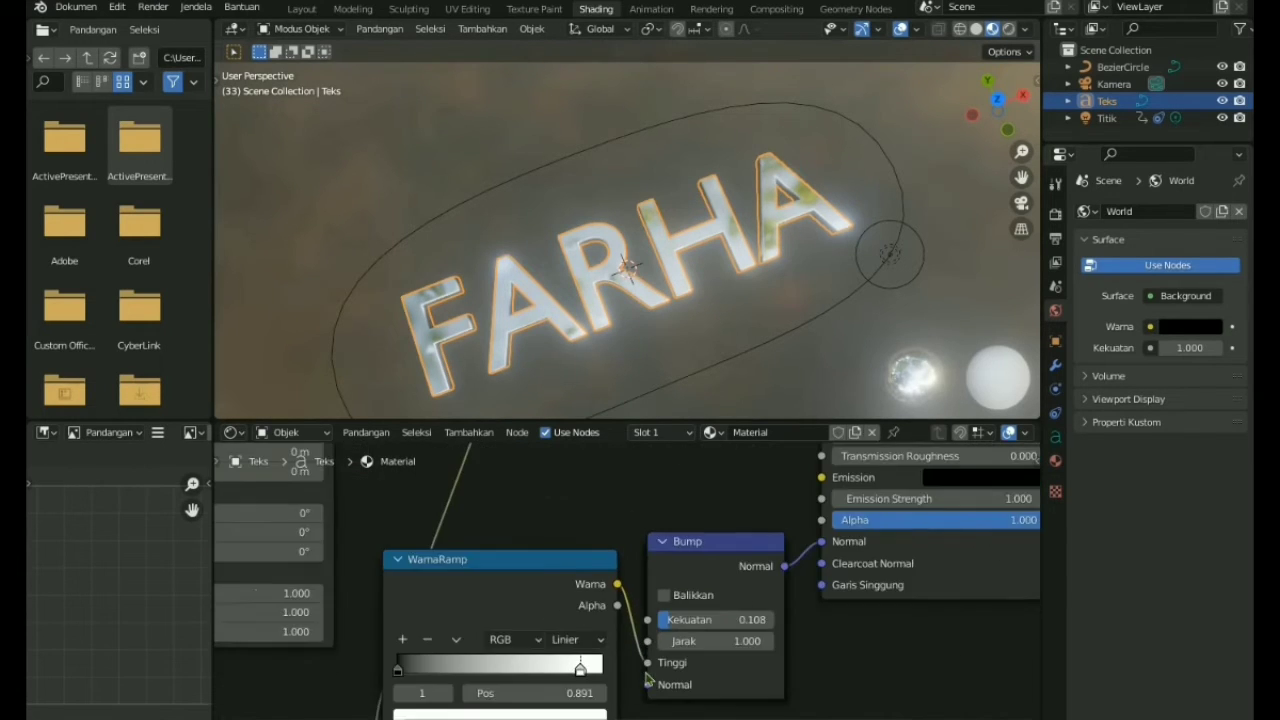
left_click_drag(565, 672, 525, 673)
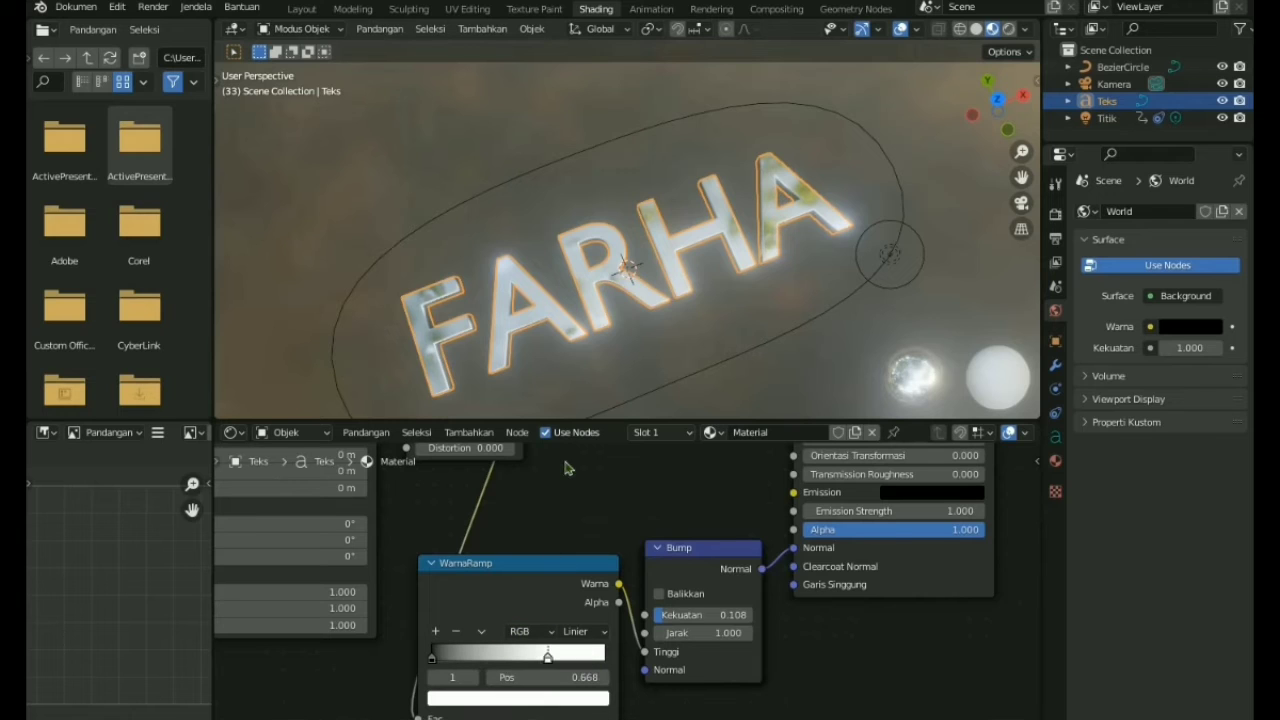
Switch the viewport to rendered shading and play the animation to check the orange light moving across the letters
key("z")
left_click(571, 211)
left_click(814, 343)
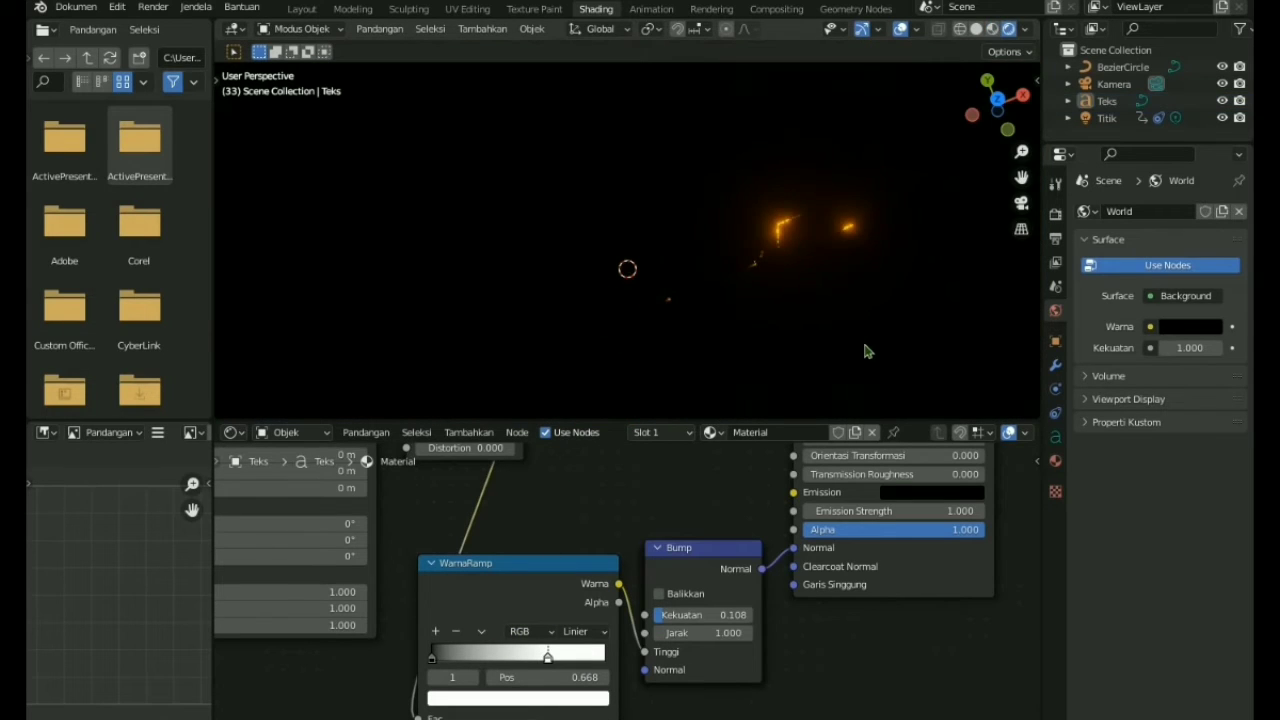
key("space")
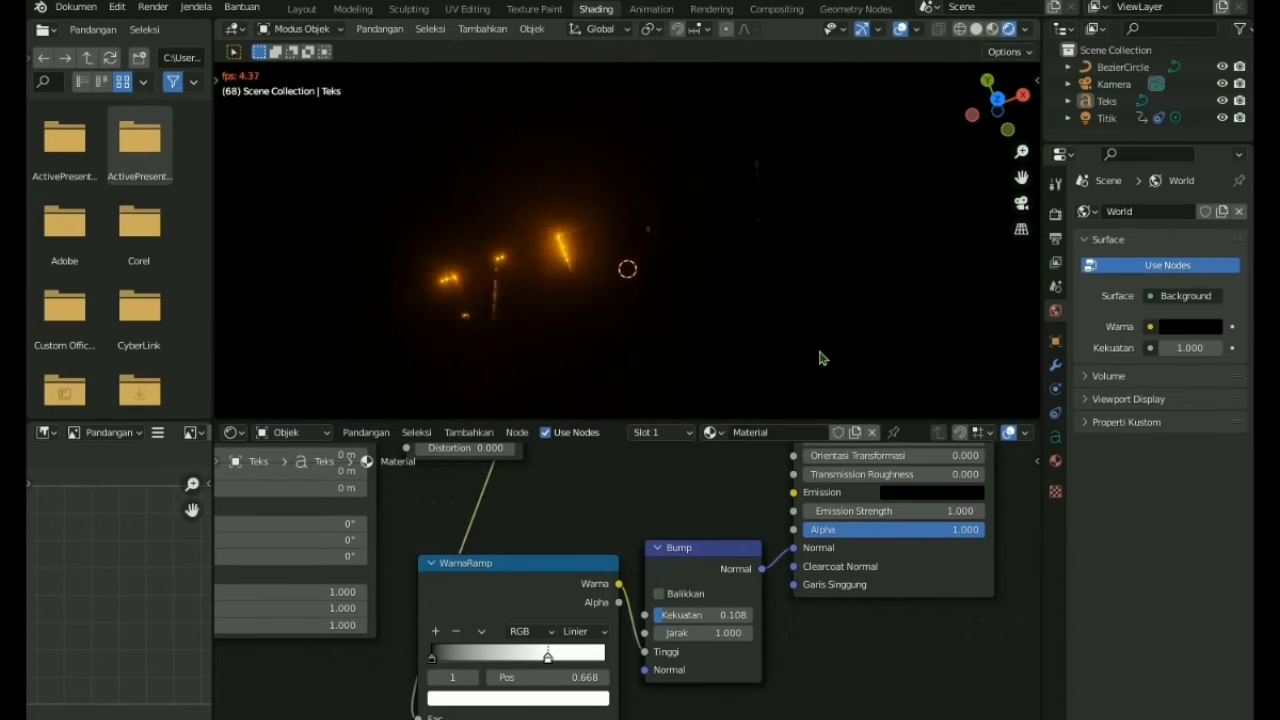
key("space")
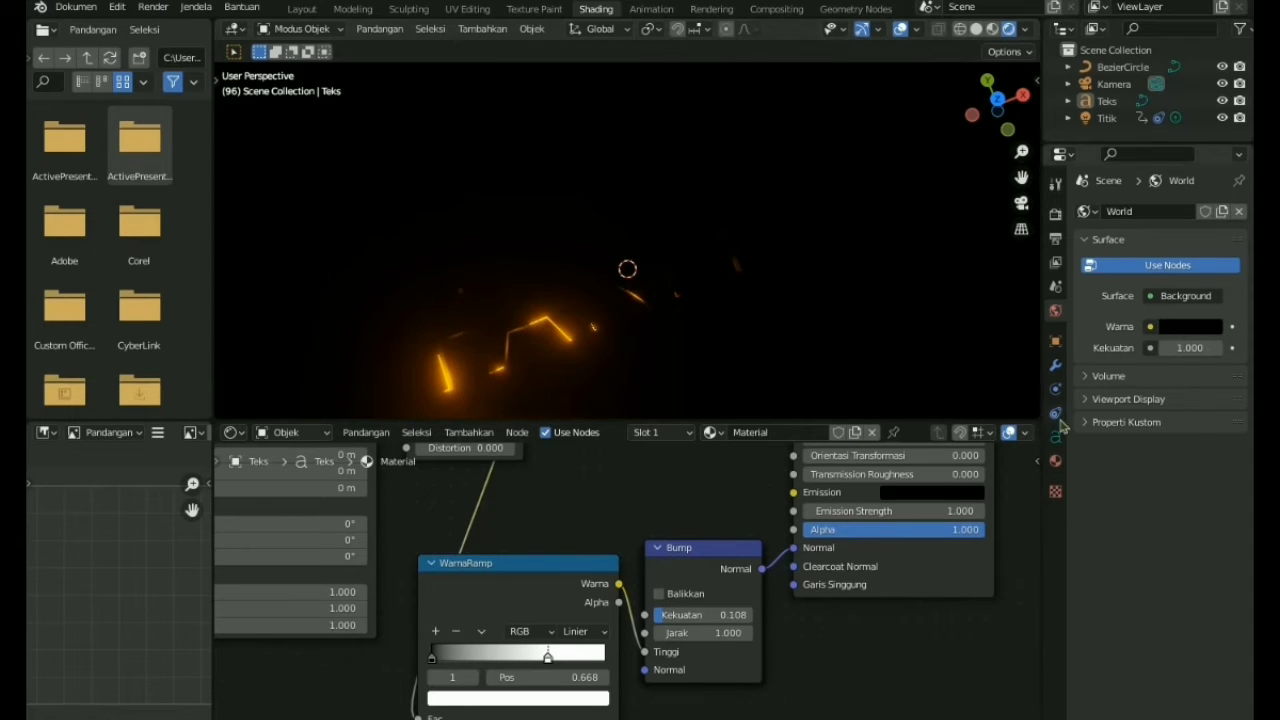
Turn off Bloom in the Eevee render settings and switch the viewport to material preview shading
left_click(1055, 288)
left_click(1055, 216)
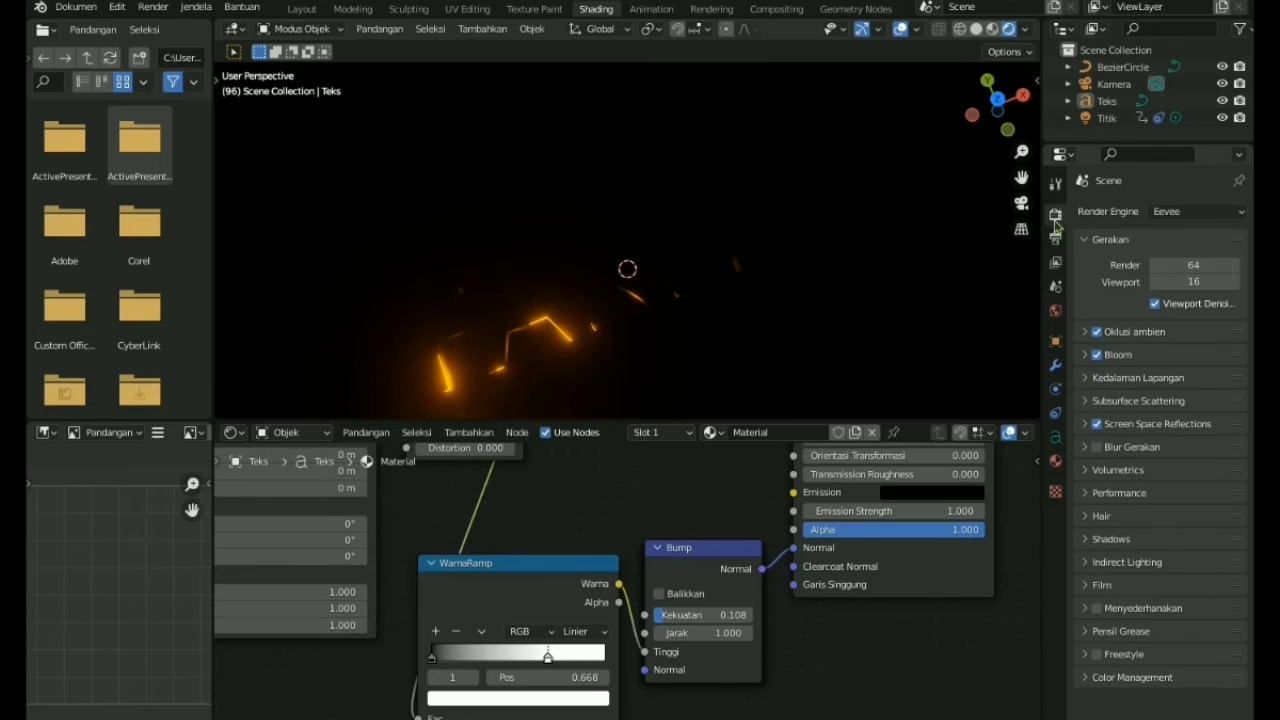
left_click(1099, 357)
key("z")
left_click(605, 345)
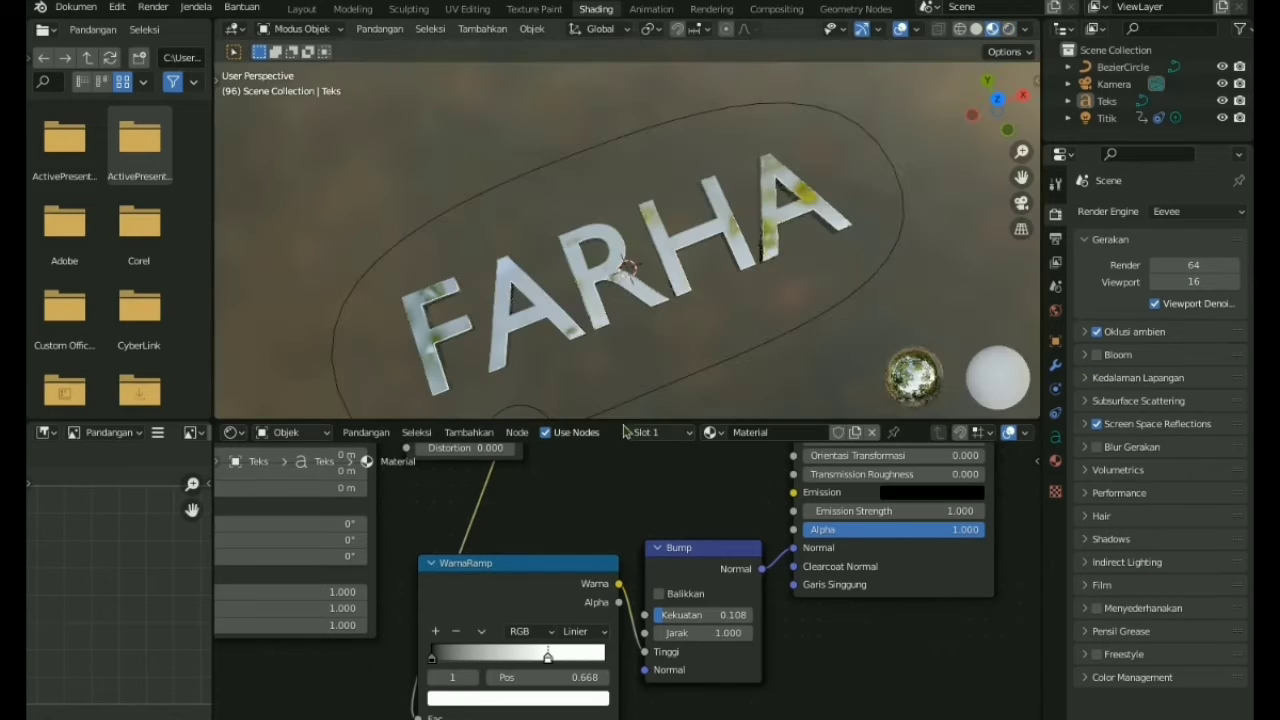
Raise the Bump node's Kekuatan to 0.167 while checking the letters' surface
scroll(600, 338, "up", 2)
scroll(600, 338, "down", 1)
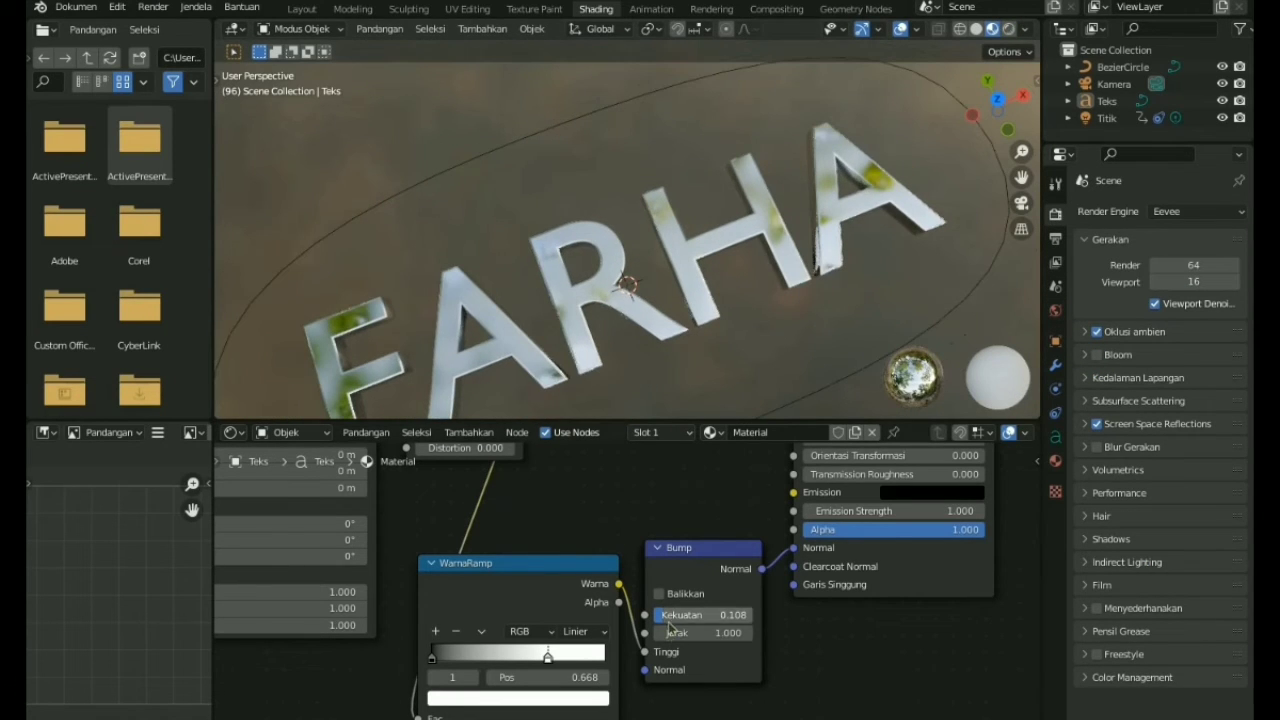
left_click_drag(685, 620, 693, 620)
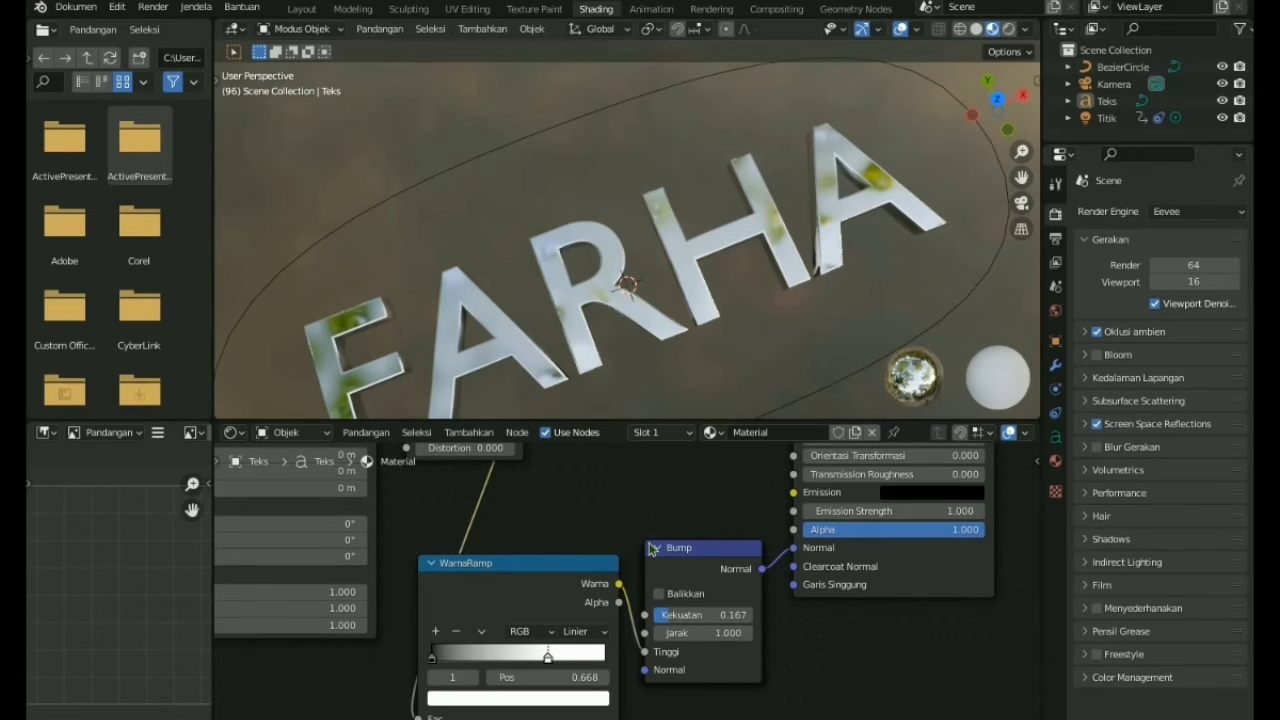
Reverse the roughness WarnaRamp with its white stop at position 0.336 and check the letters in rendered shading
middle_click_drag(760, 488, 713, 718)
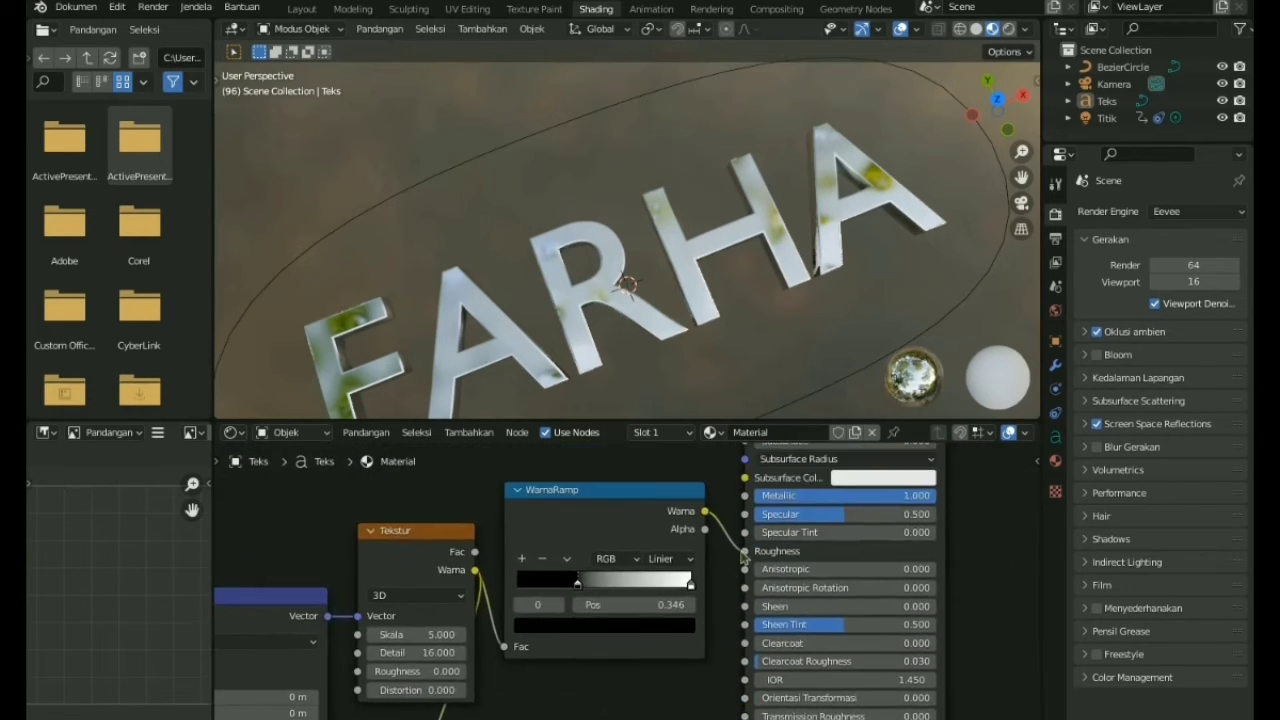
left_click_drag(744, 553, 744, 555)
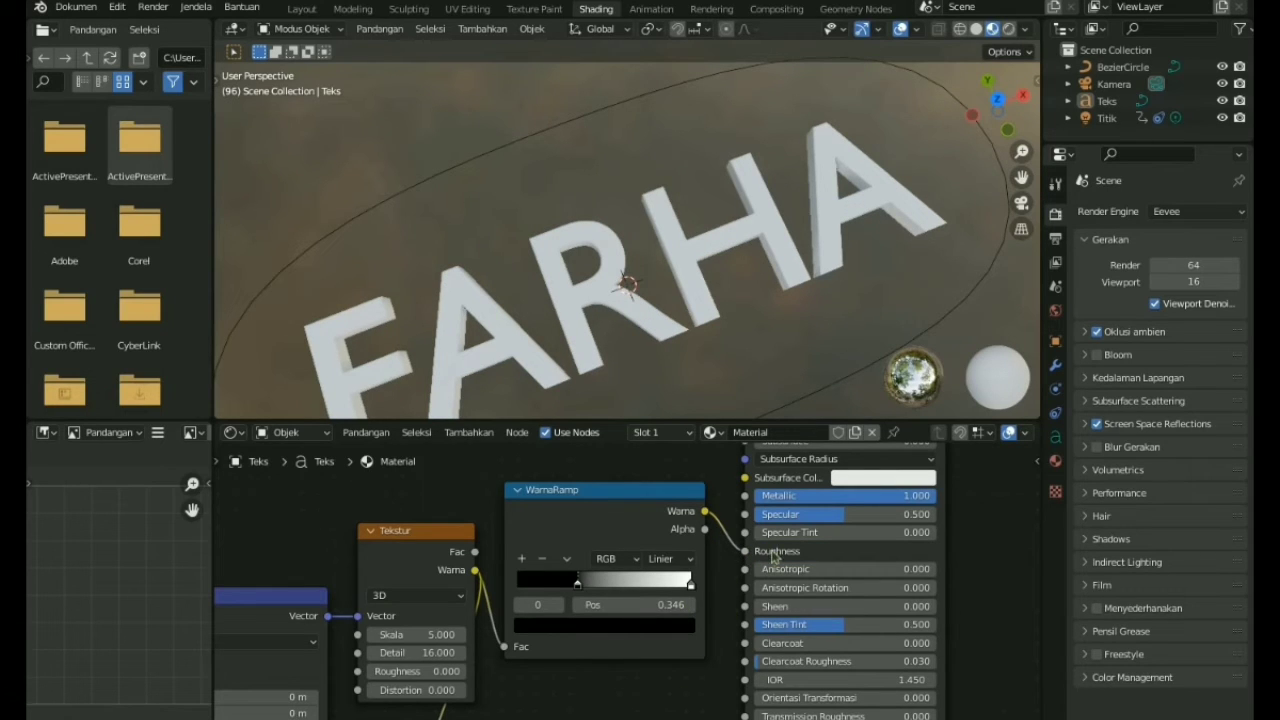
scroll(722, 656, "down", 1)
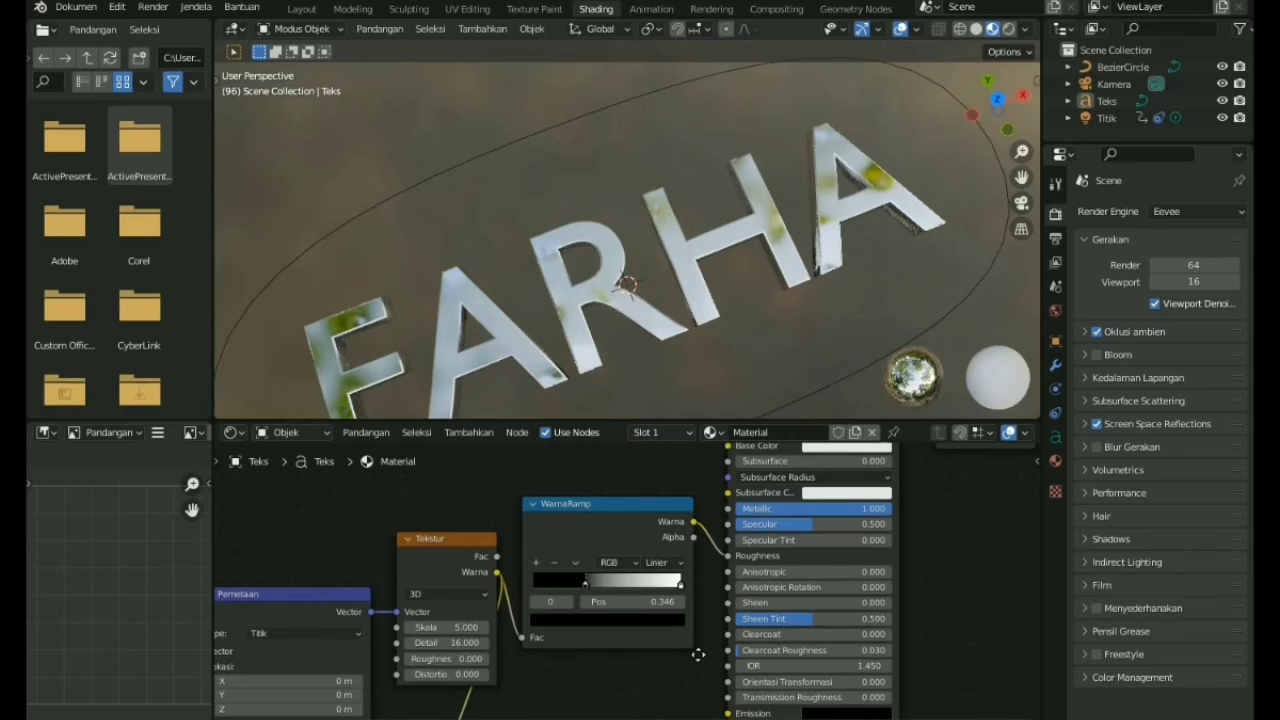
scroll(700, 658, "down", 1, "shift")
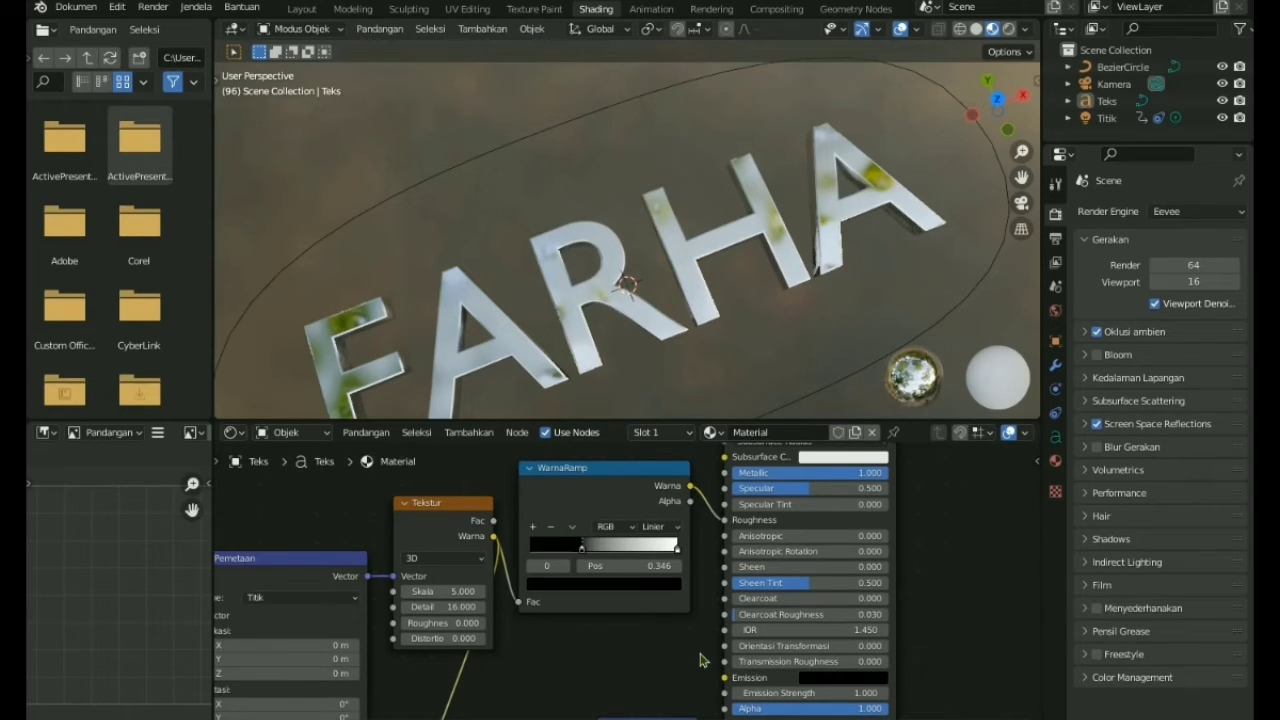
middle_click_drag(630, 588, 670, 626)
mouse_move(595, 590)
left_mouse_down()
mouse_move(569, 588)
mouse_move(675, 594)
mouse_move(590, 602)
left_mouse_up()
key("z")
left_click(663, 252)
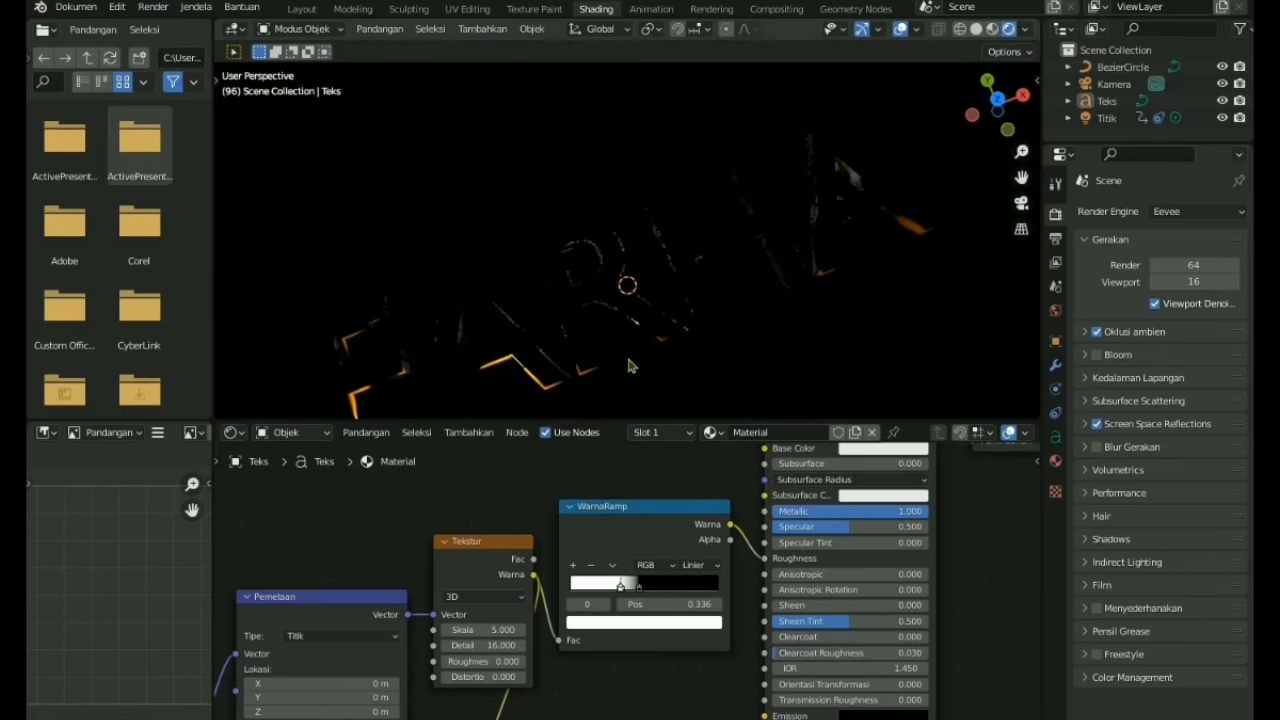
key("space")
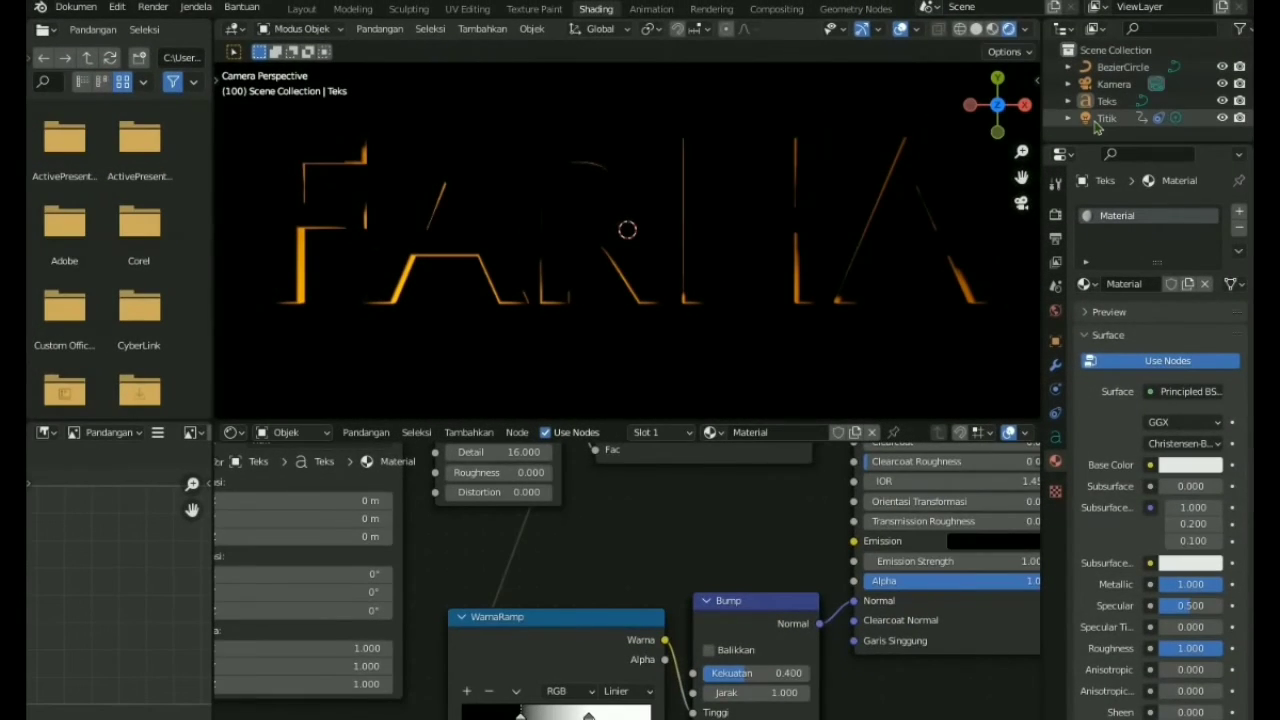
Try the Titik point light's Daya at 100 W and return it to 200 W
left_click(1105, 118)
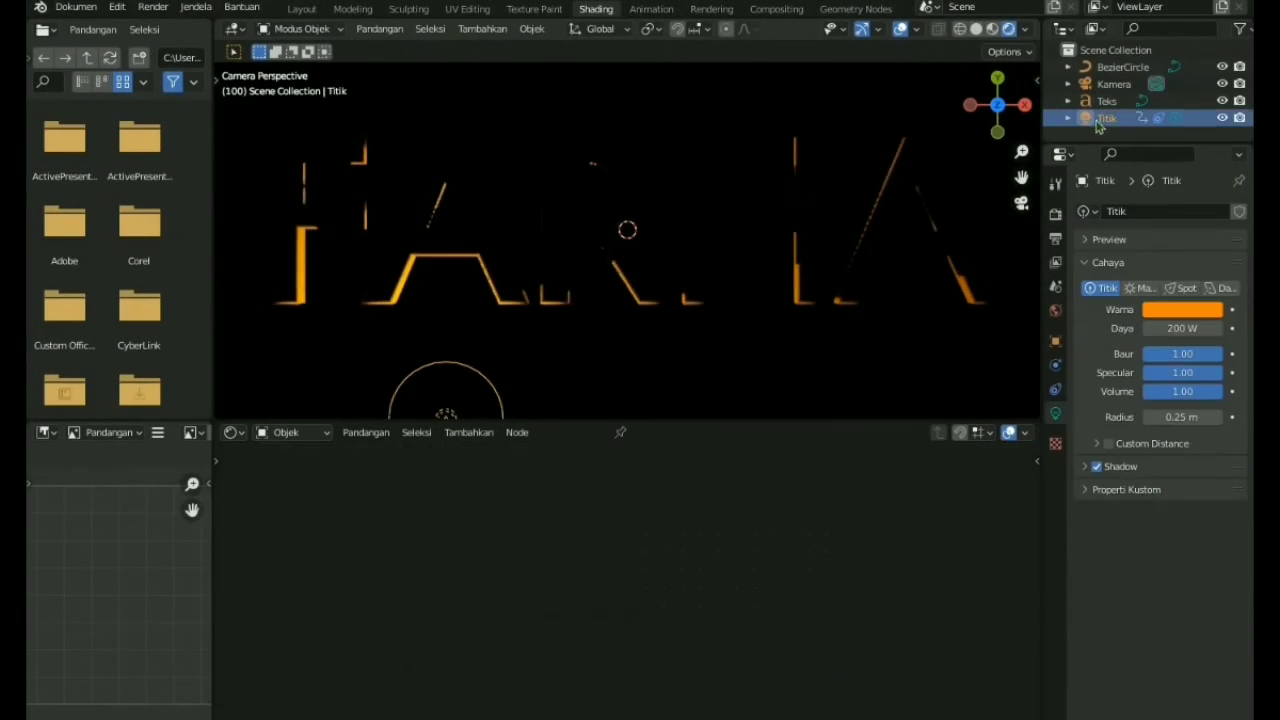
left_click(1195, 328)
key("BackSpace")
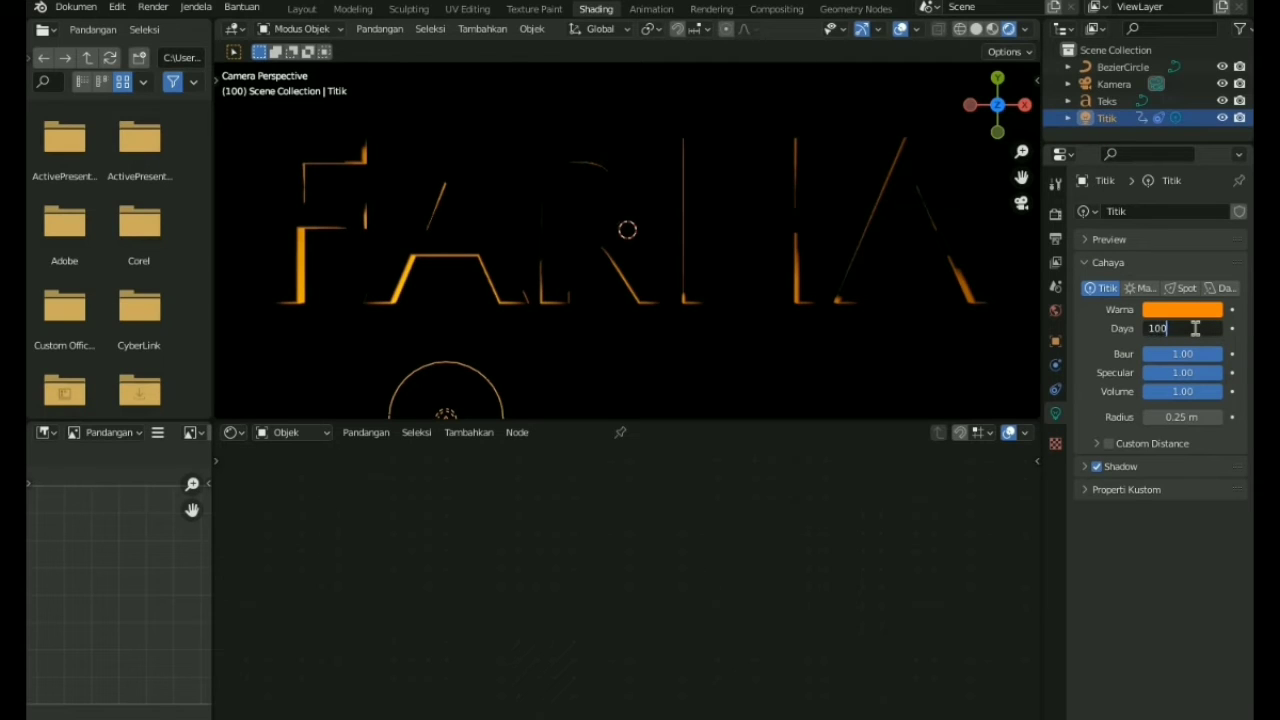
type("100")
key("Return")
left_click(1195, 328)
key("BackSpace")
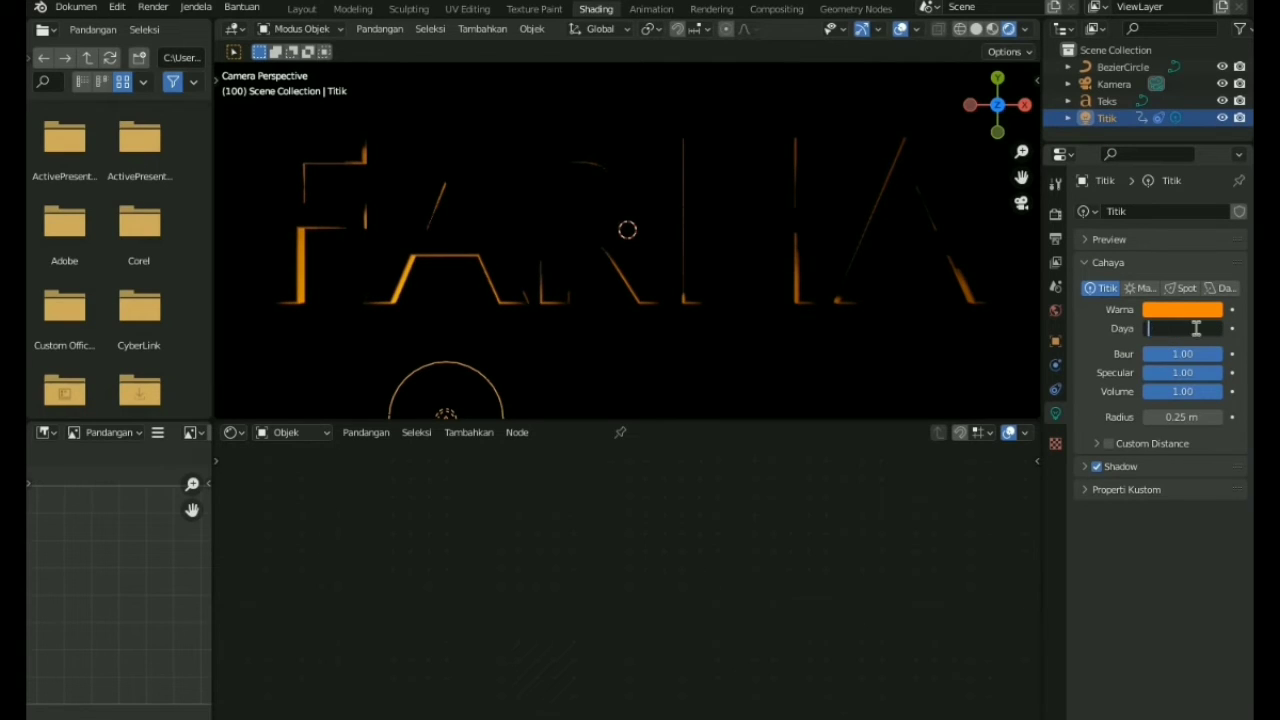
key("Return")
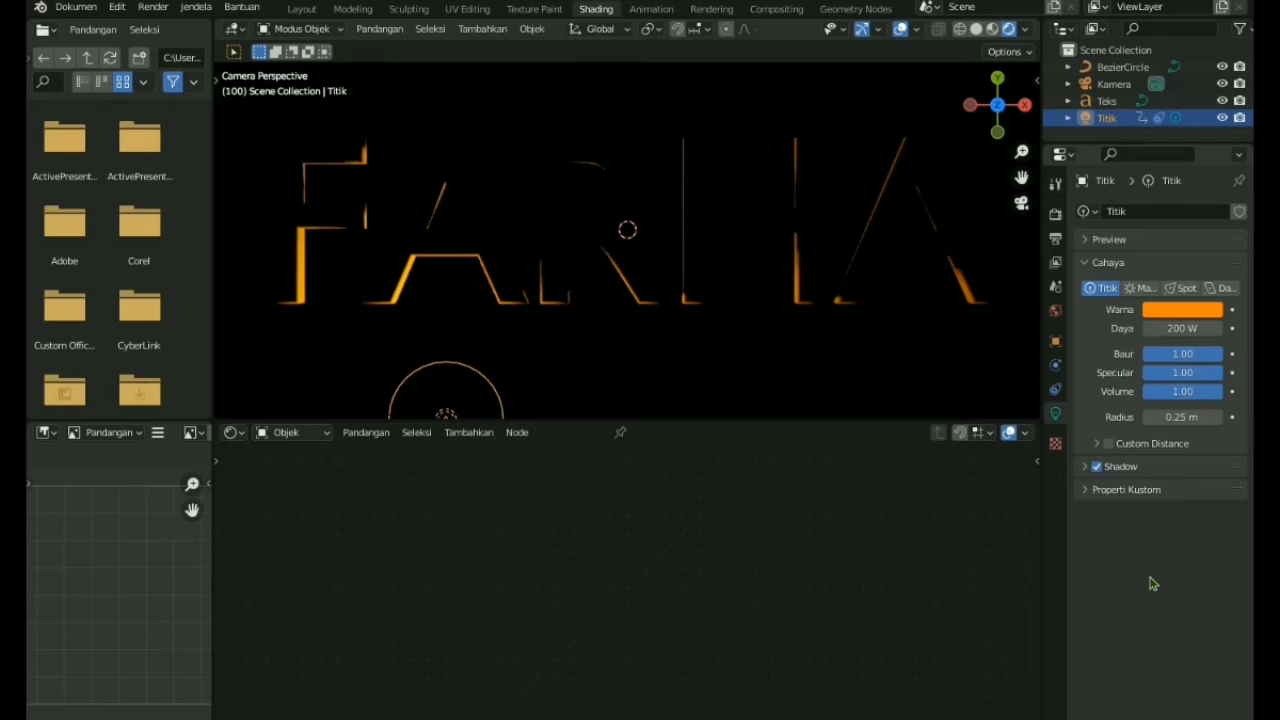
Play the light animation in the Layout workspace's camera view with rendered shading
left_click(303, 9)
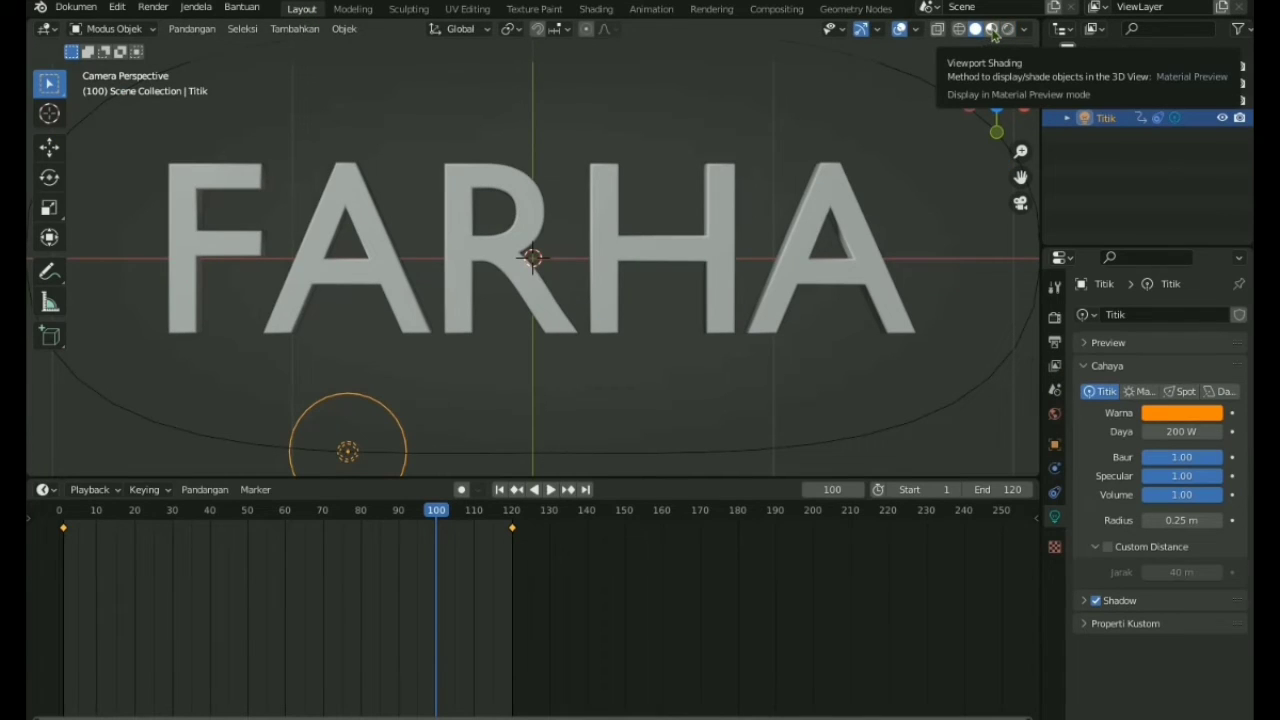
left_click(959, 29)
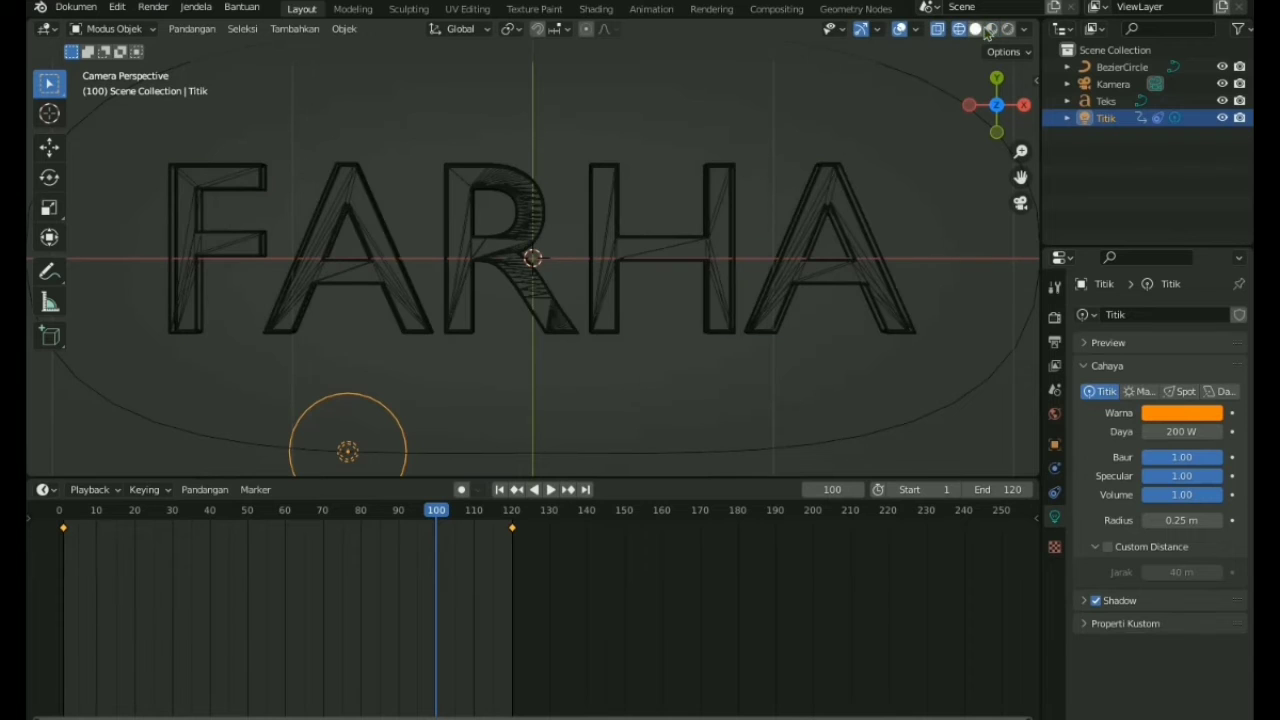
left_click(991, 29)
left_click(1007, 29)
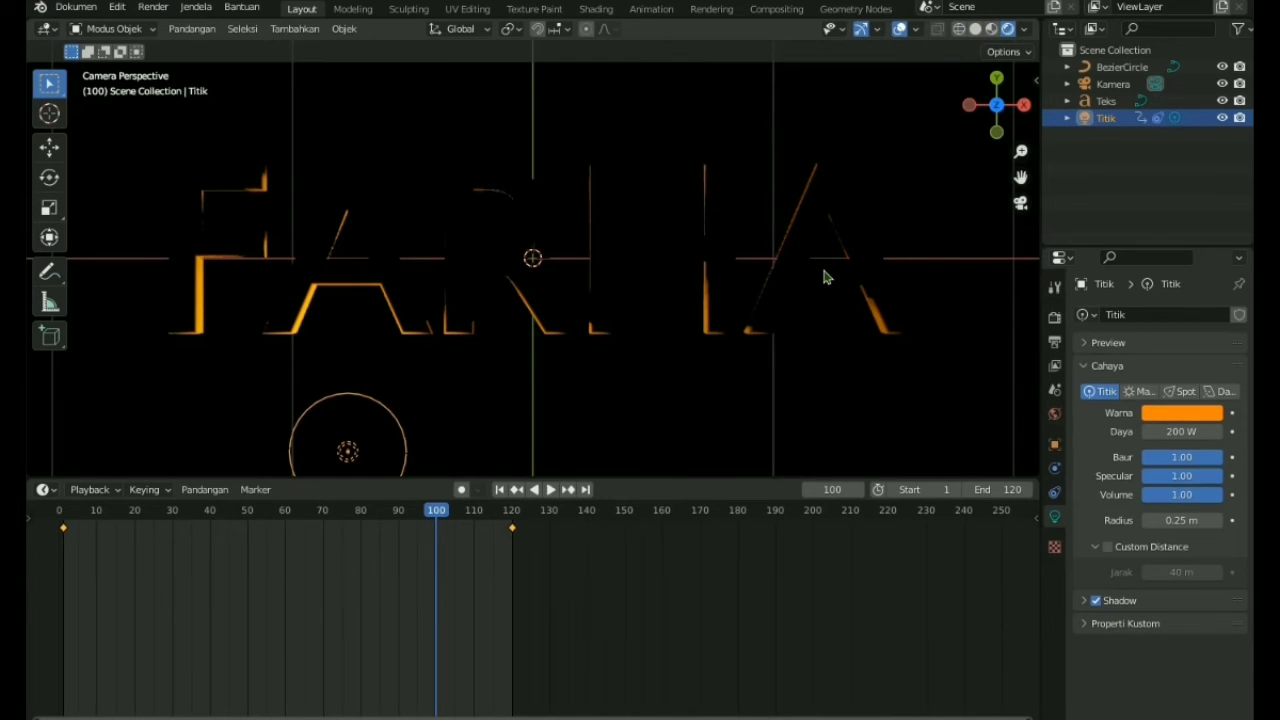
key("space")
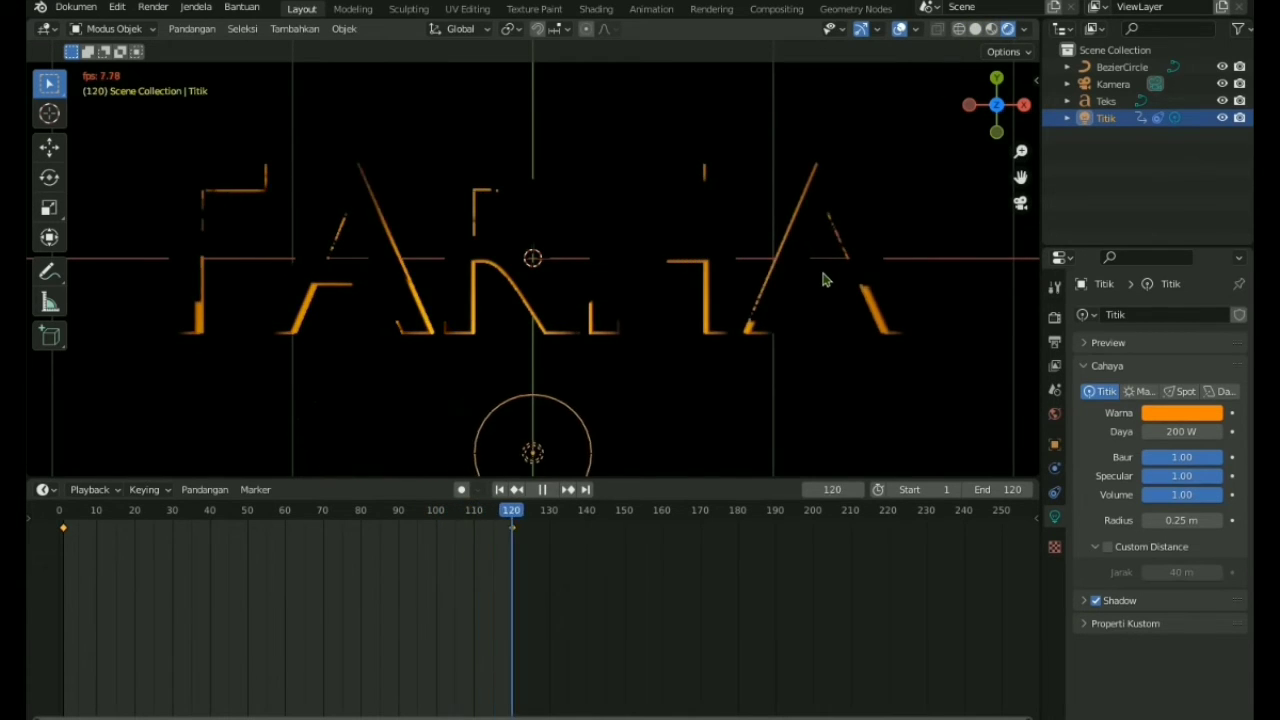
In the Shading workspace, duplicate the text material's texture coordinate, Pemetaan, Tekstur and Bump-side WarnaRamp nodes and place the copies above the originals
left_click(596, 9)
left_click(557, 262)
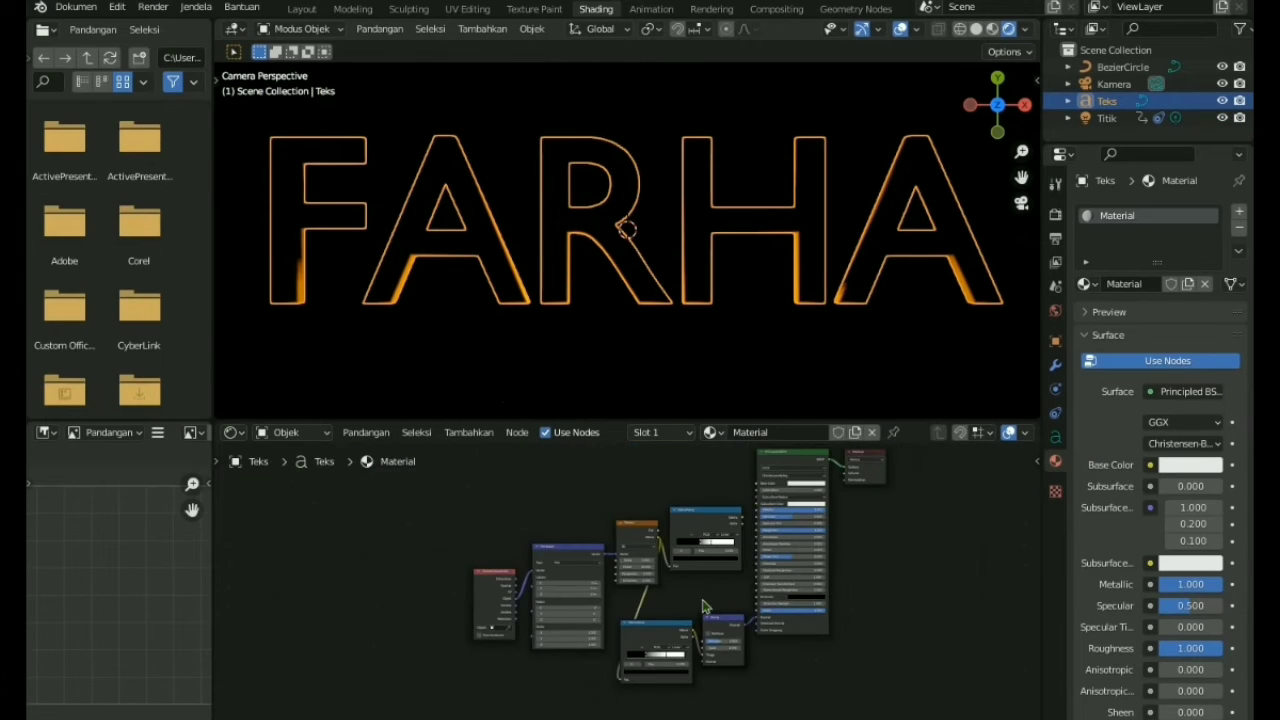
left_click_drag(472, 520, 650, 660)
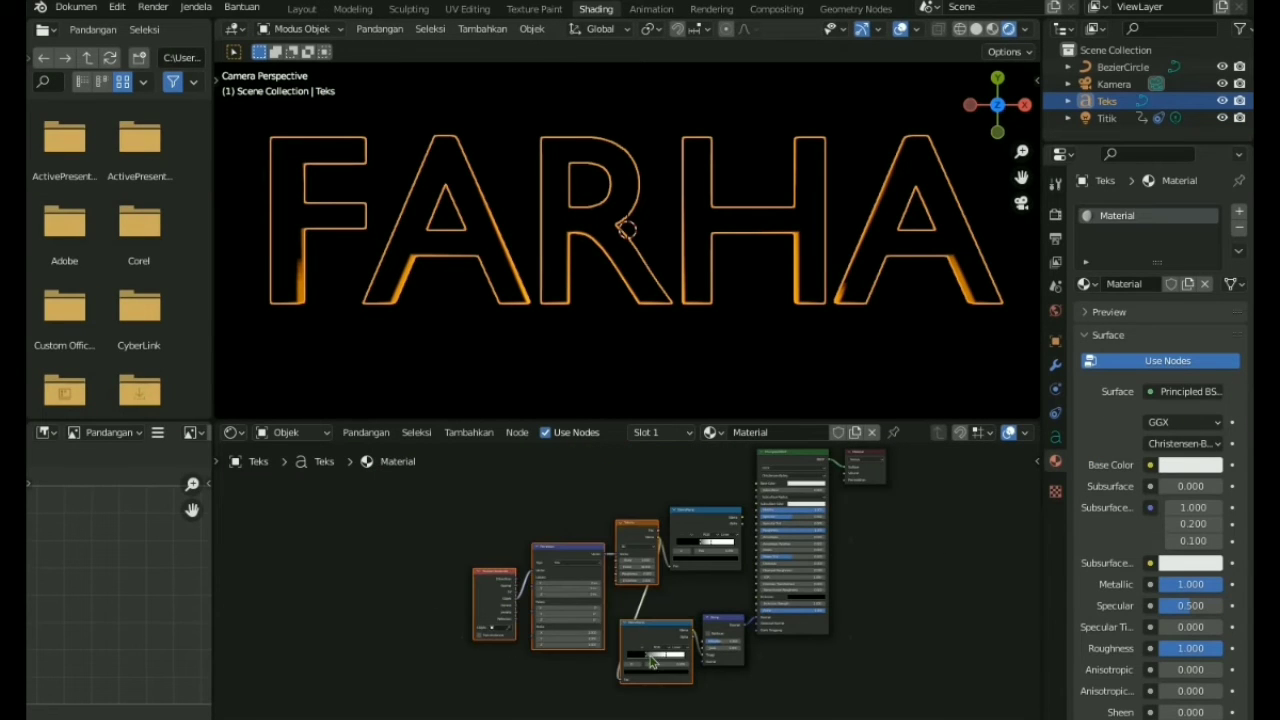
left_click(563, 553)
left_click_drag(566, 556, 566, 559)
left_click_drag(451, 548, 656, 674)
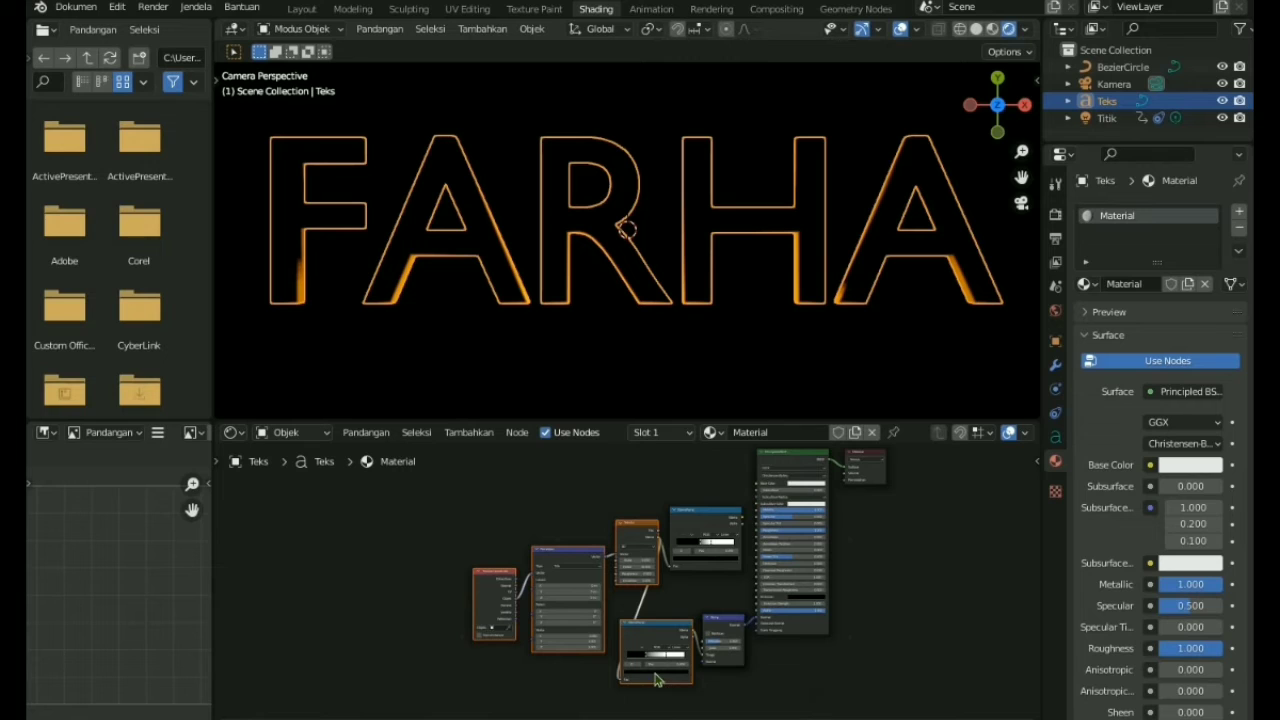
middle_click_drag(654, 628, 658, 629)
mouse_move(659, 628)
left_mouse_down()
mouse_move(603, 600)
mouse_move(645, 638)
left_mouse_up()
key("ctrl+v")
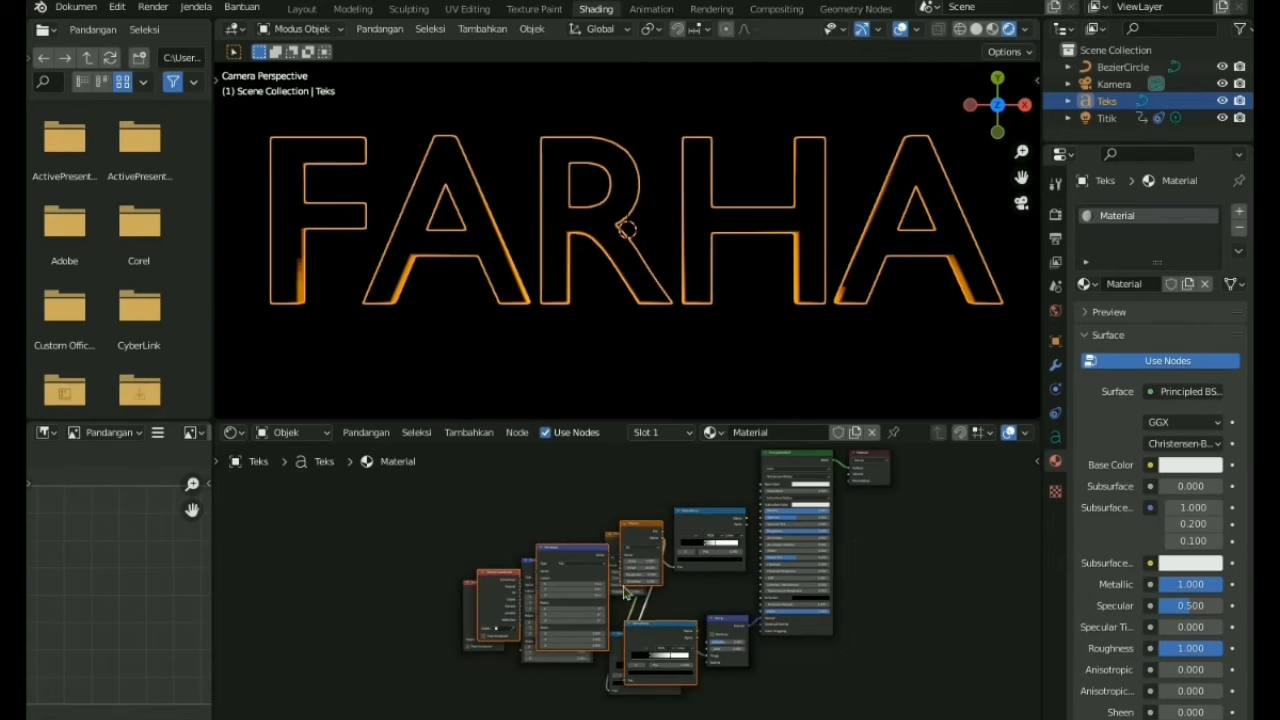
left_click_drag(590, 576, 545, 348)
middle_click_drag(536, 480, 556, 524)
left_click_drag(560, 602, 560, 607)
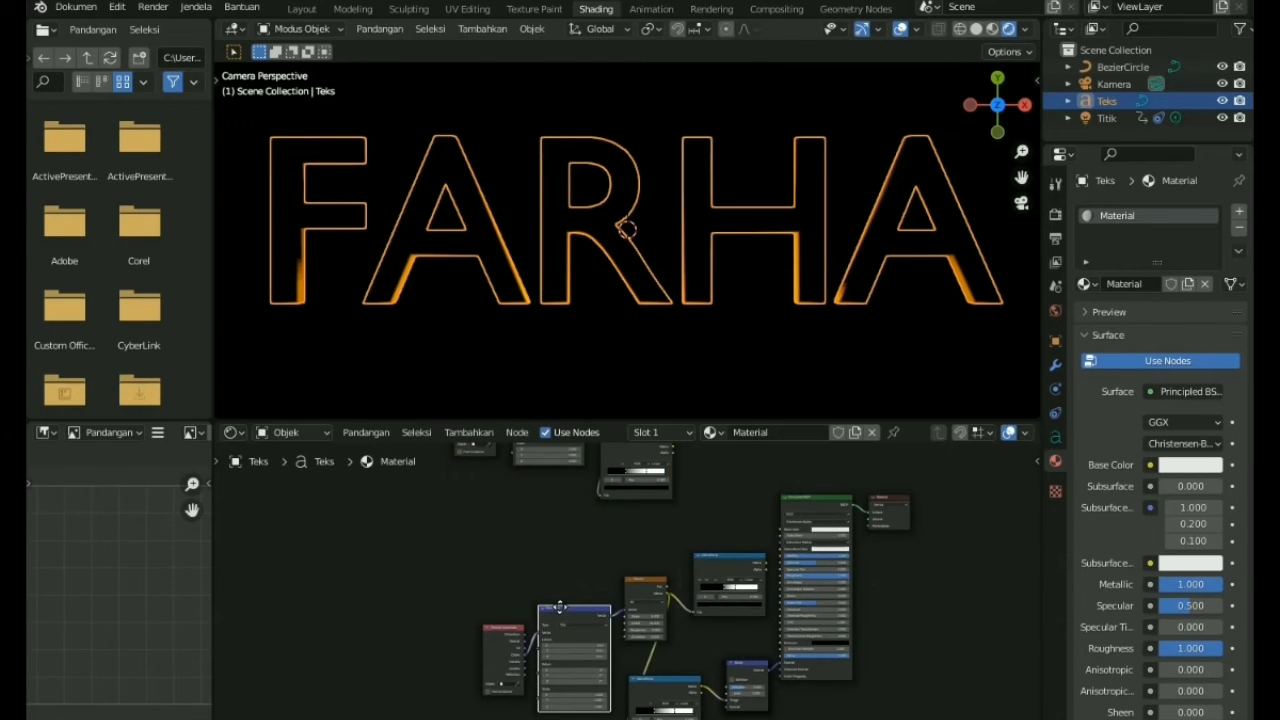
Move the material output node aside and add an Emission node below the Principled BSDF
middle_click_drag(892, 589, 702, 659)
left_click_drag(714, 577, 754, 567)
key("shift+a")
type("e")
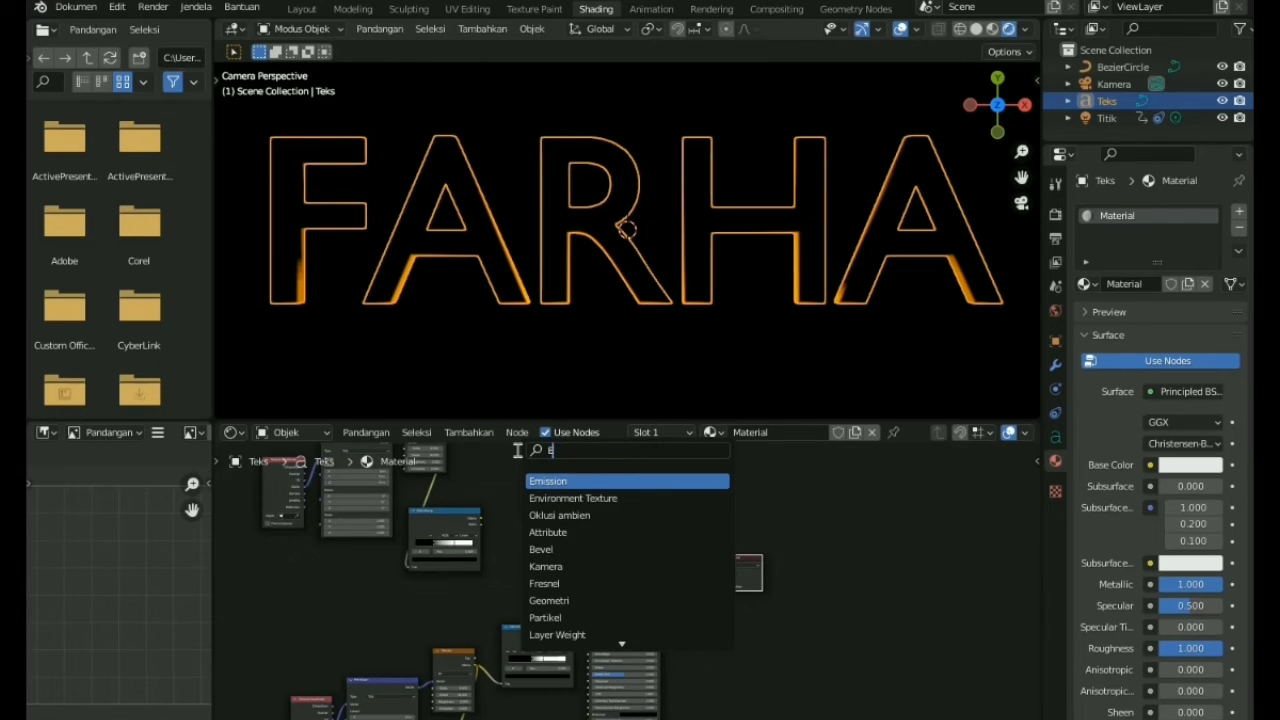
key("Return")
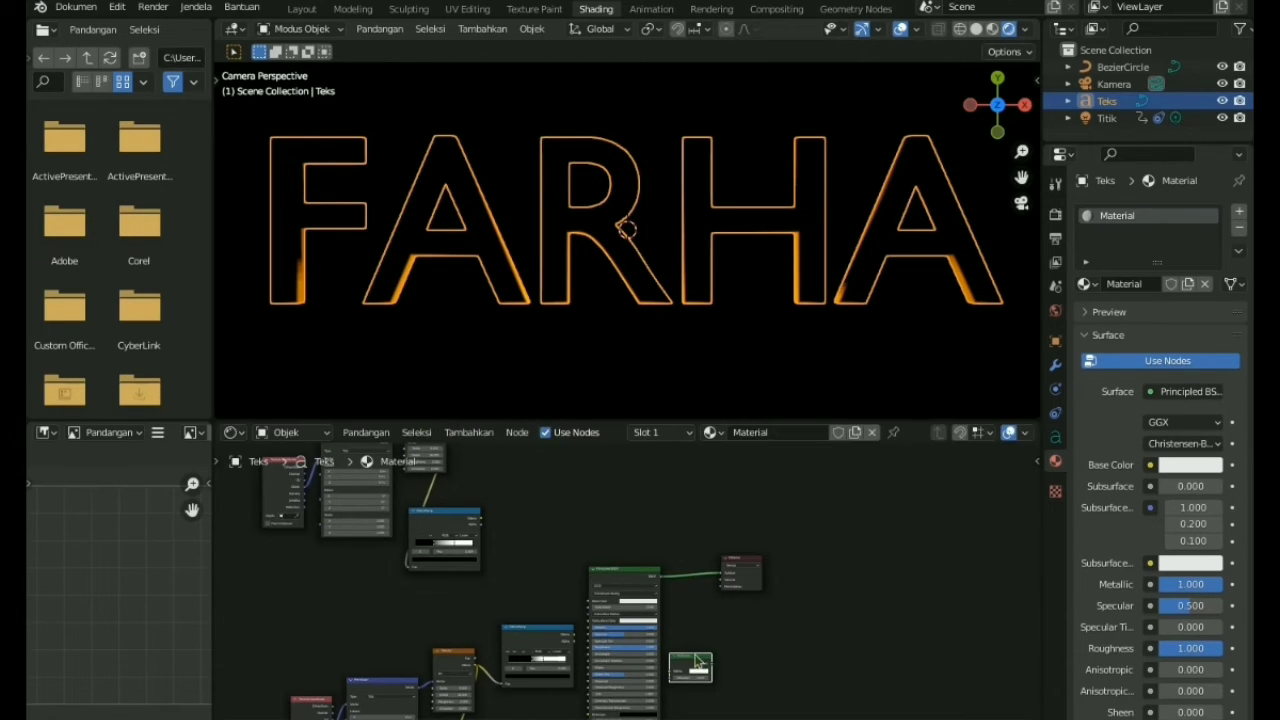
left_click(627, 645)
Add a Mix Shader node and insert it between the Principled BSDF and the material output
left_click(468, 433)
left_click(497, 453)
type("mi")
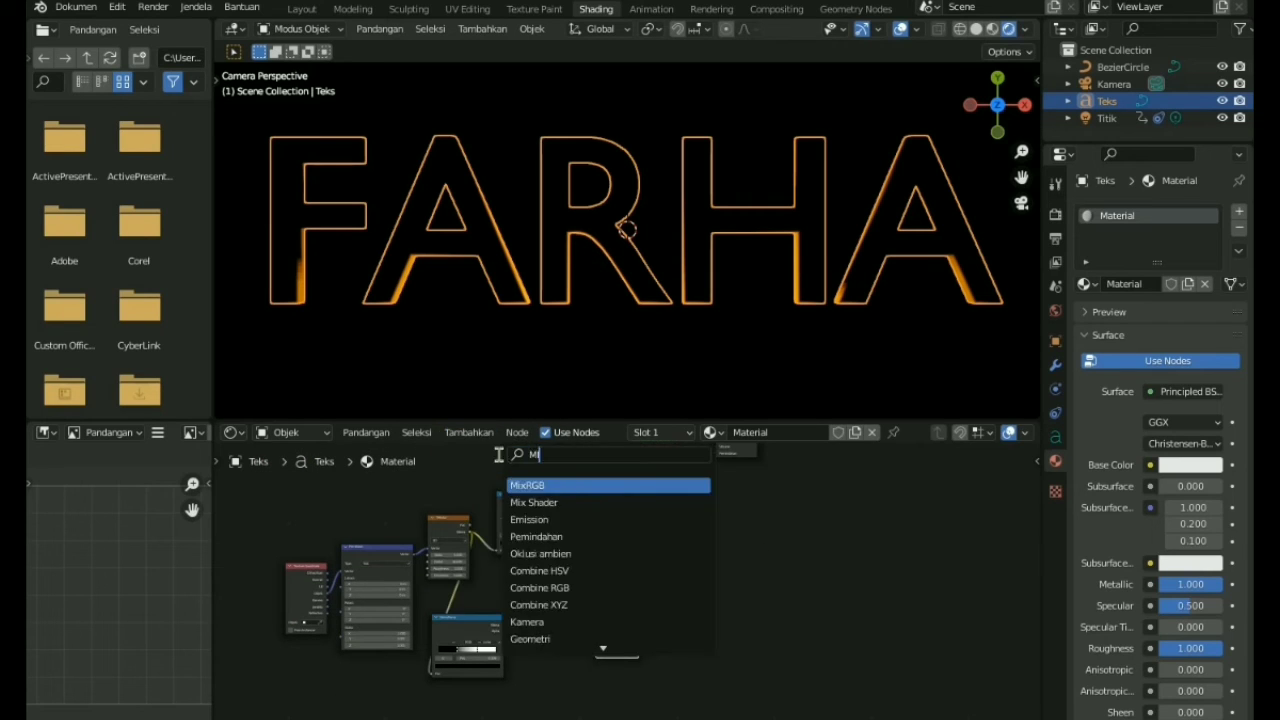
left_click(690, 503)
left_click(740, 580)
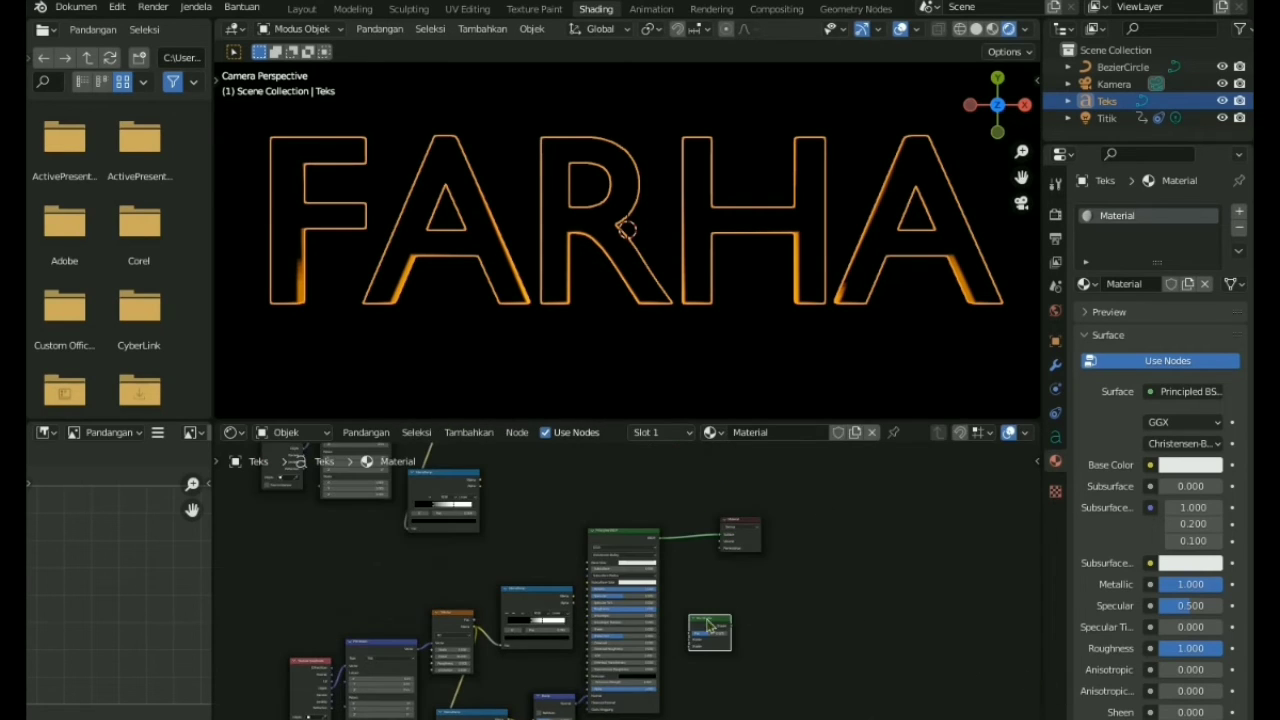
left_click_drag(708, 626, 704, 537)
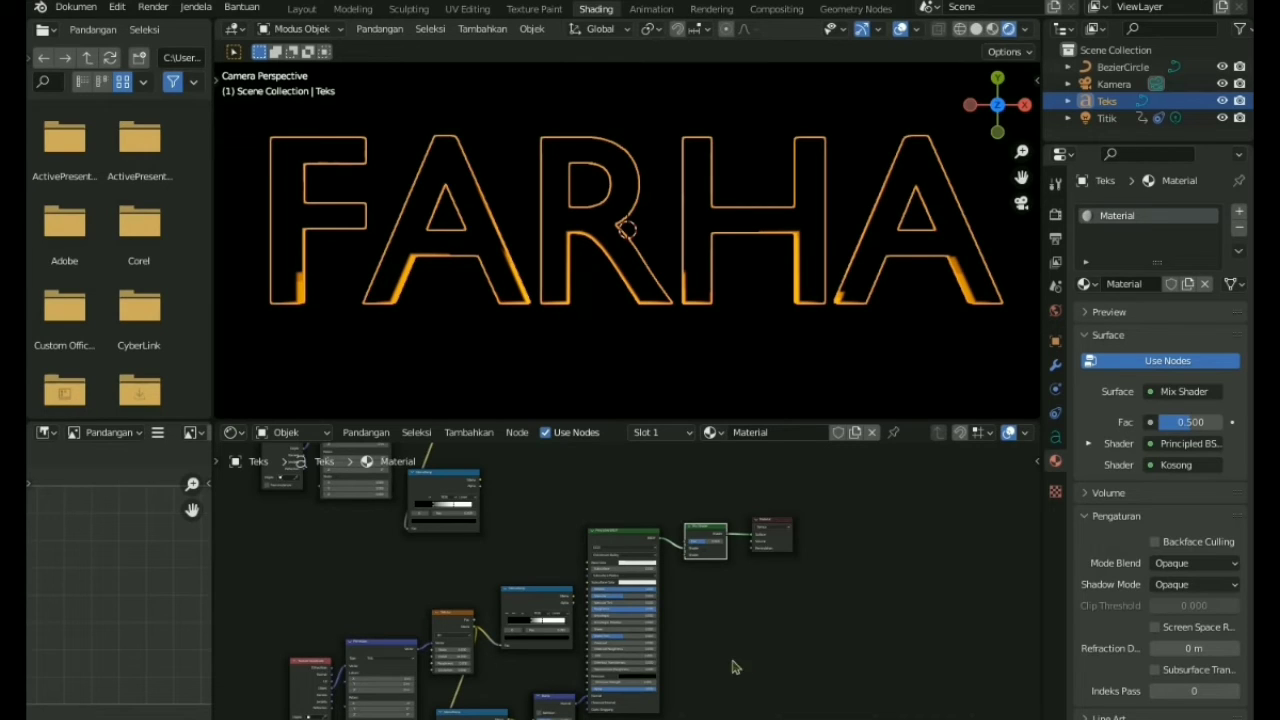
Connect the Emission node's output to the second Shader input of the Mix Shader
middle_click_drag(747, 674, 750, 622)
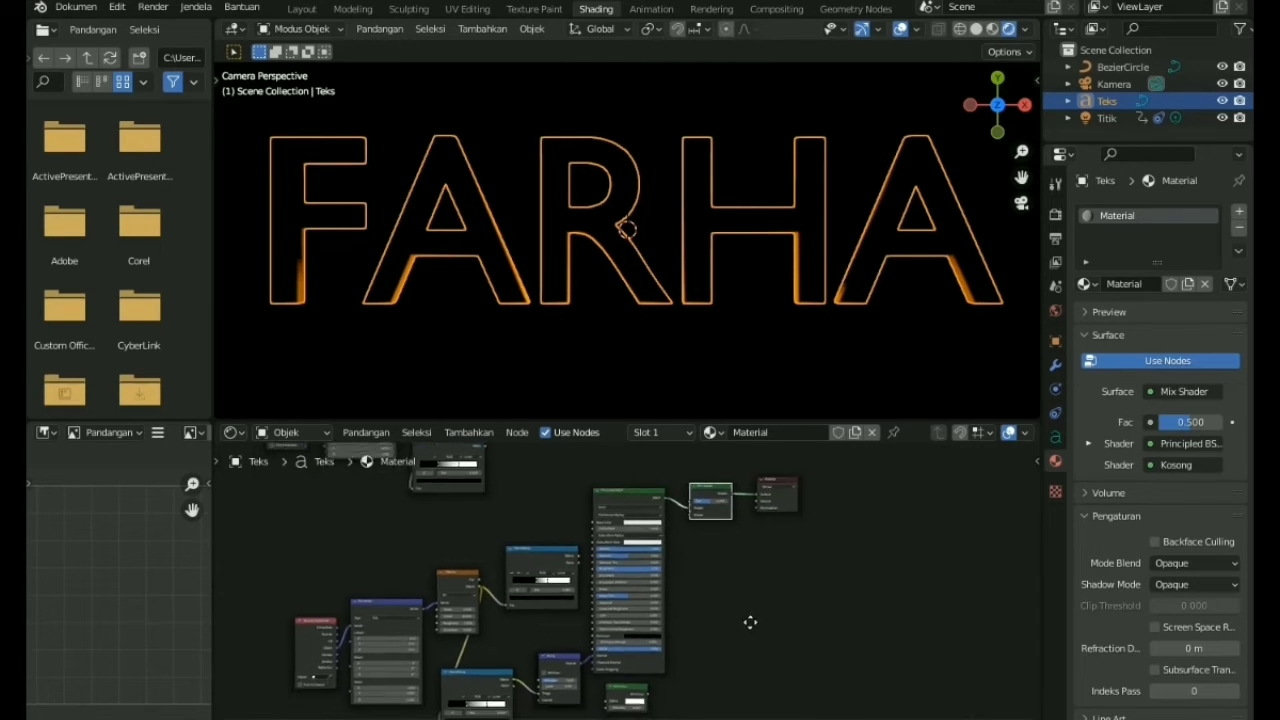
scroll(823, 517, "up", 4)
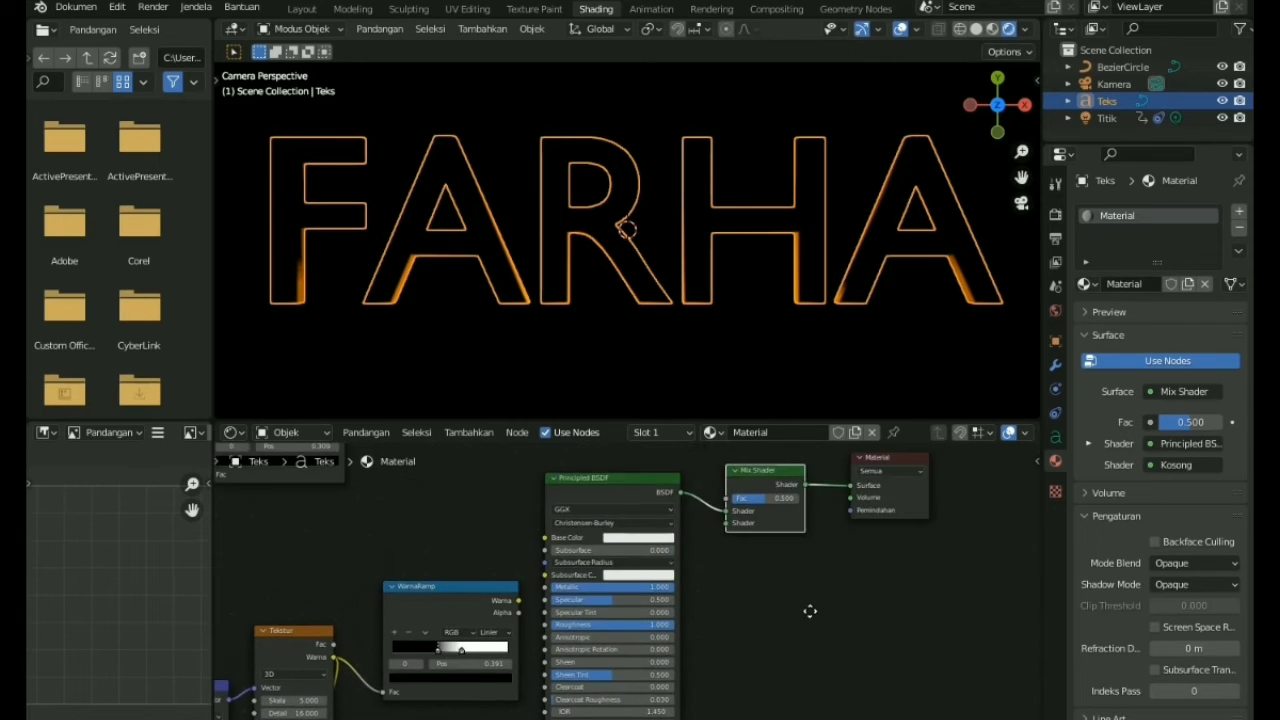
scroll(810, 611, "down", 4)
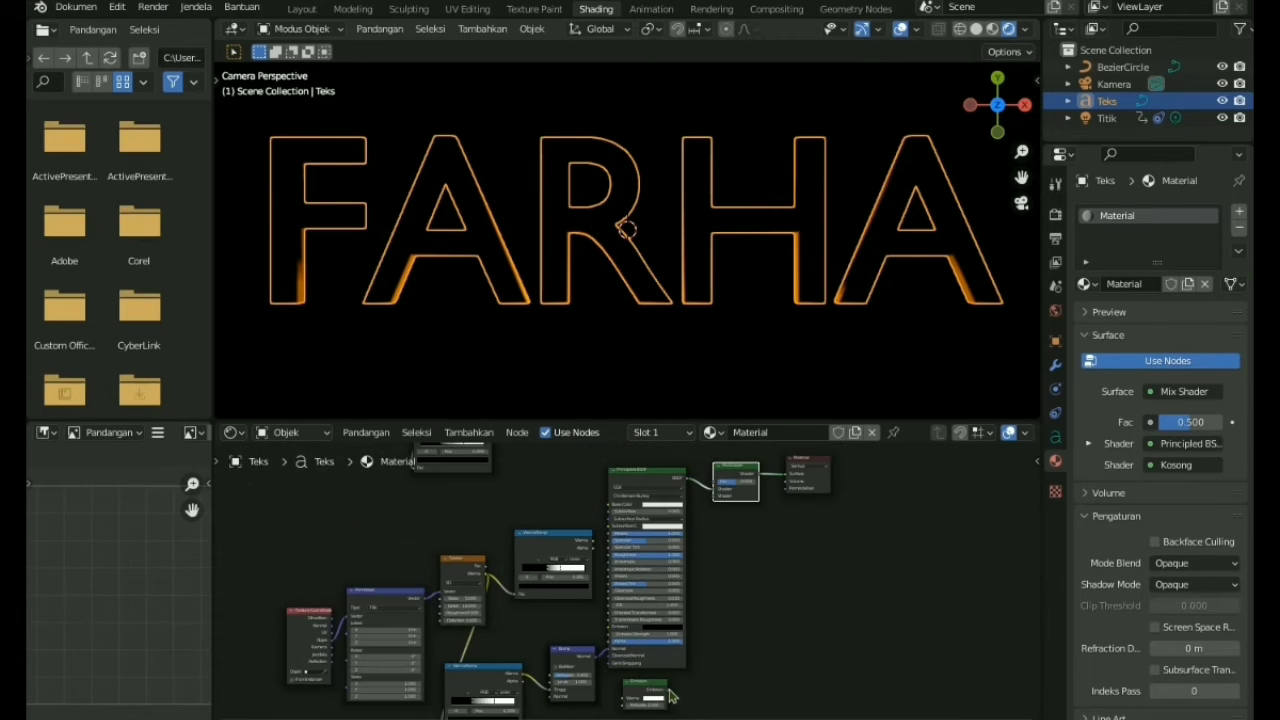
left_click_drag(667, 692, 714, 495)
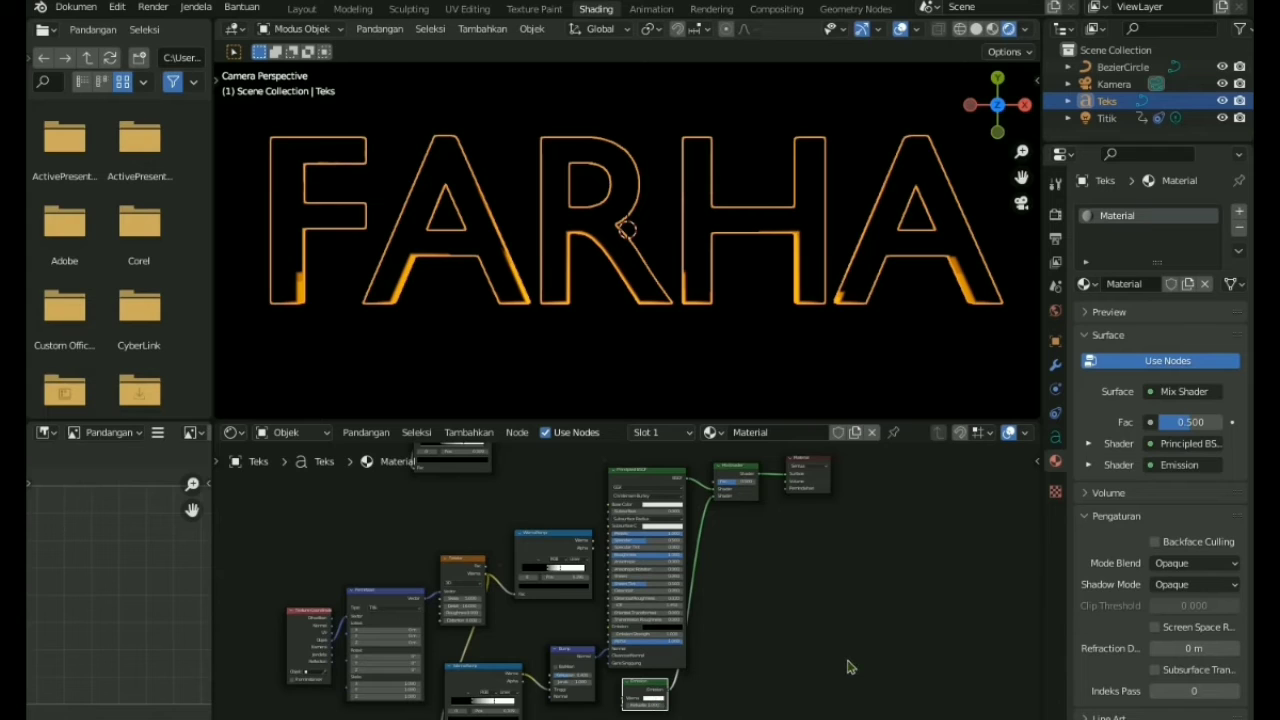
Change the Emission node's colour to a pinkish red
left_click(827, 695)
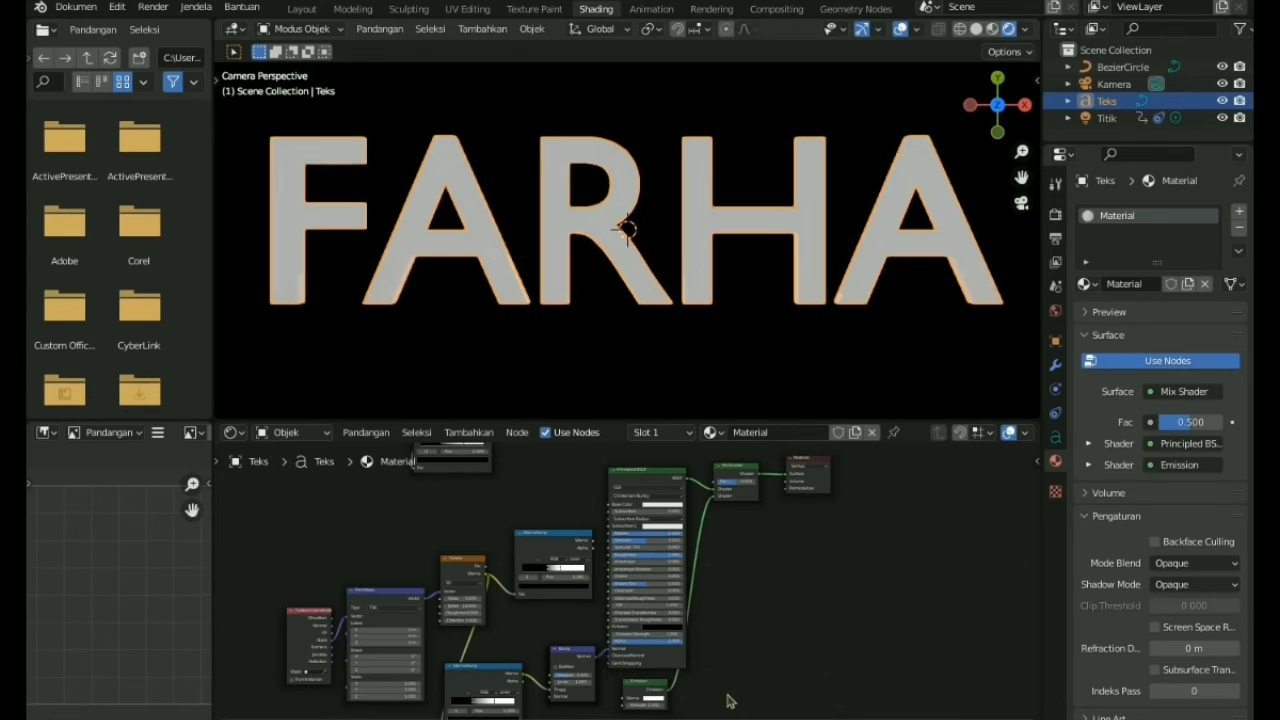
left_click(658, 703)
left_click(672, 683)
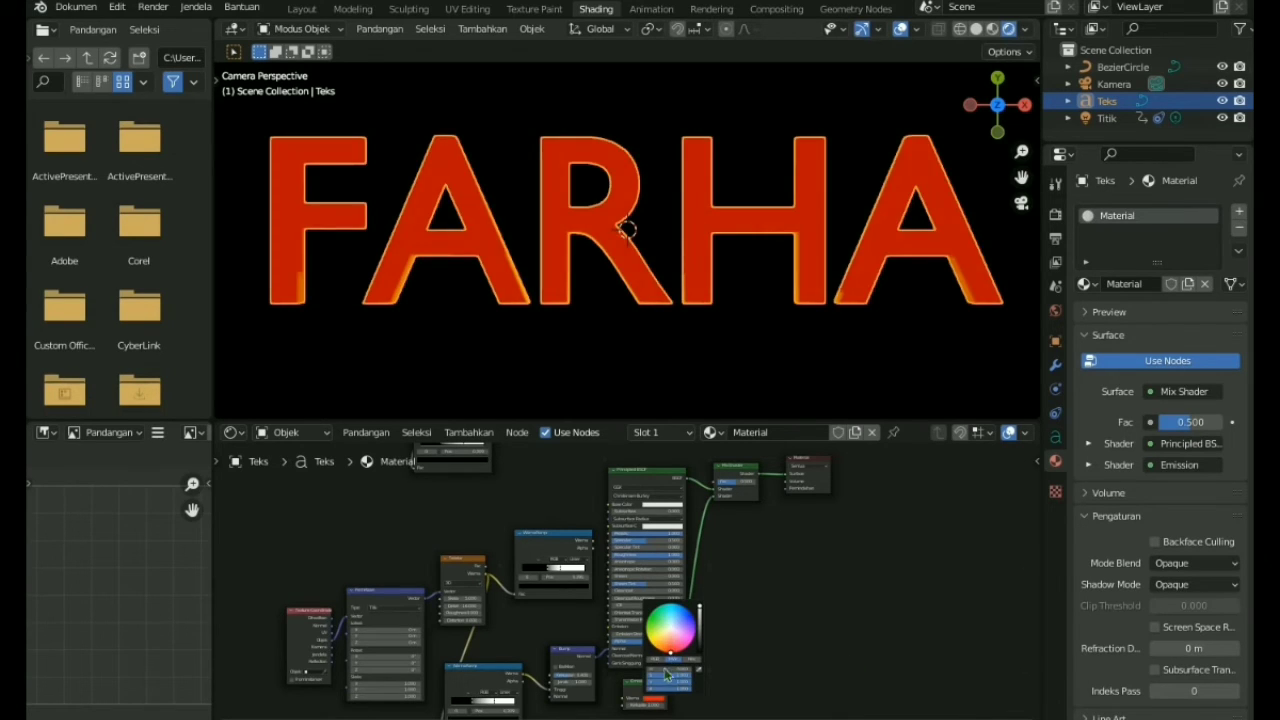
left_click_drag(684, 683, 663, 676)
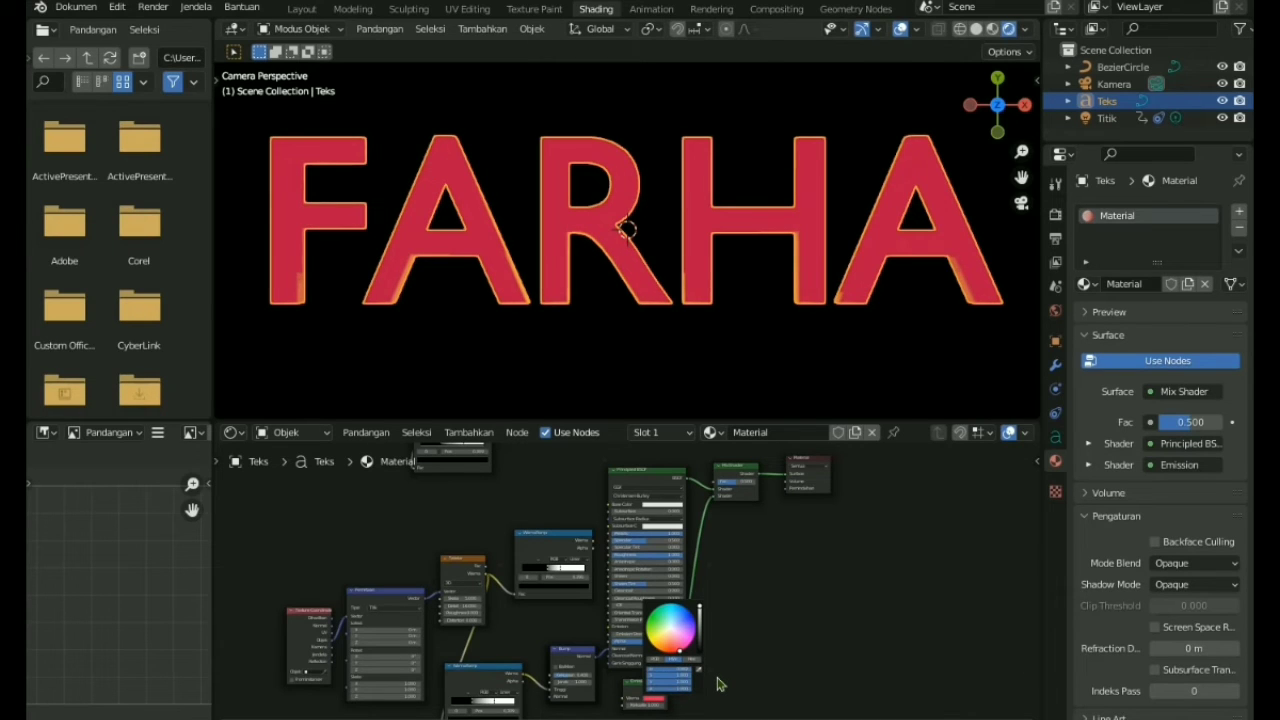
Try red-orange and magenta as the Emission node's colour, then switch the viewport to solid shading
left_click(668, 655)
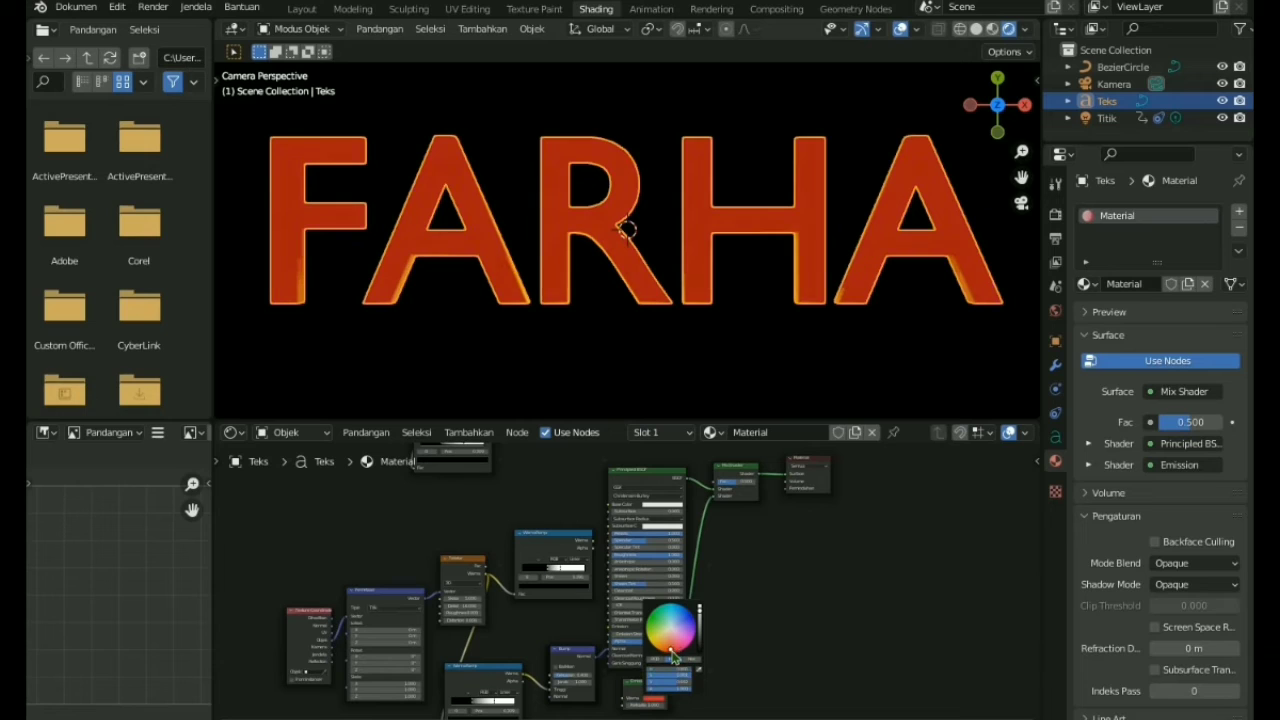
left_click(688, 652)
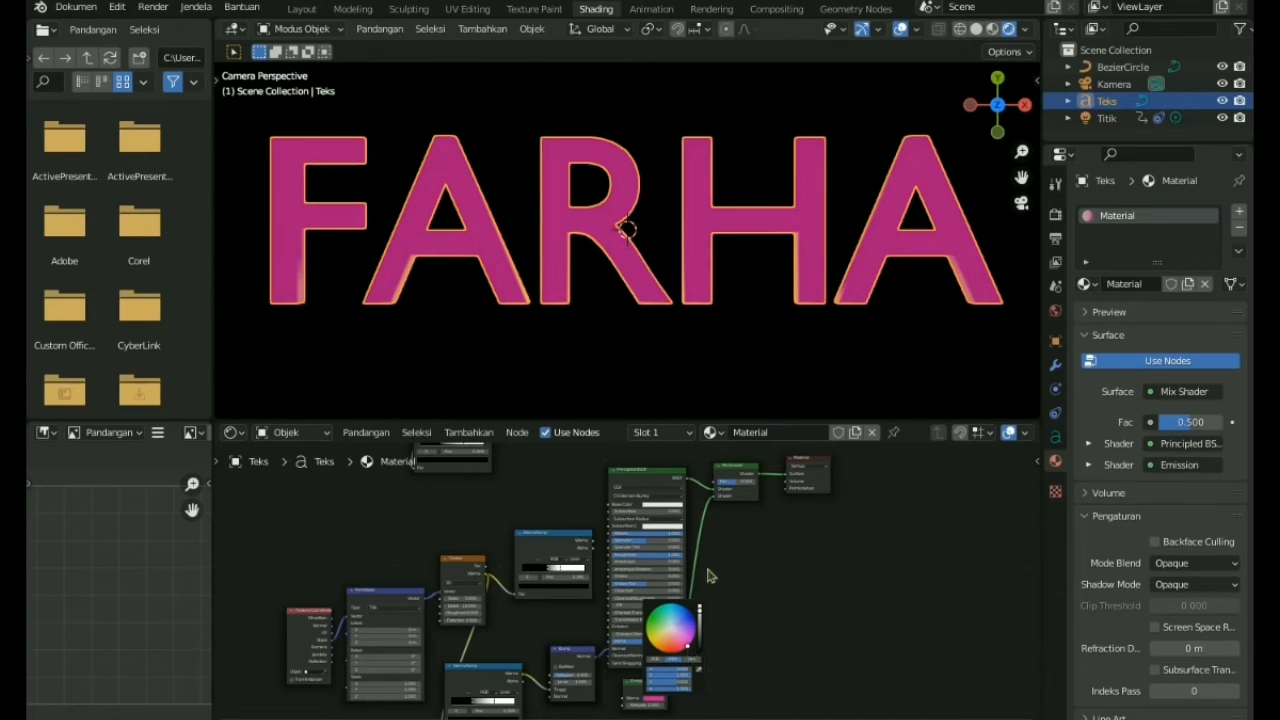
left_click(977, 28)
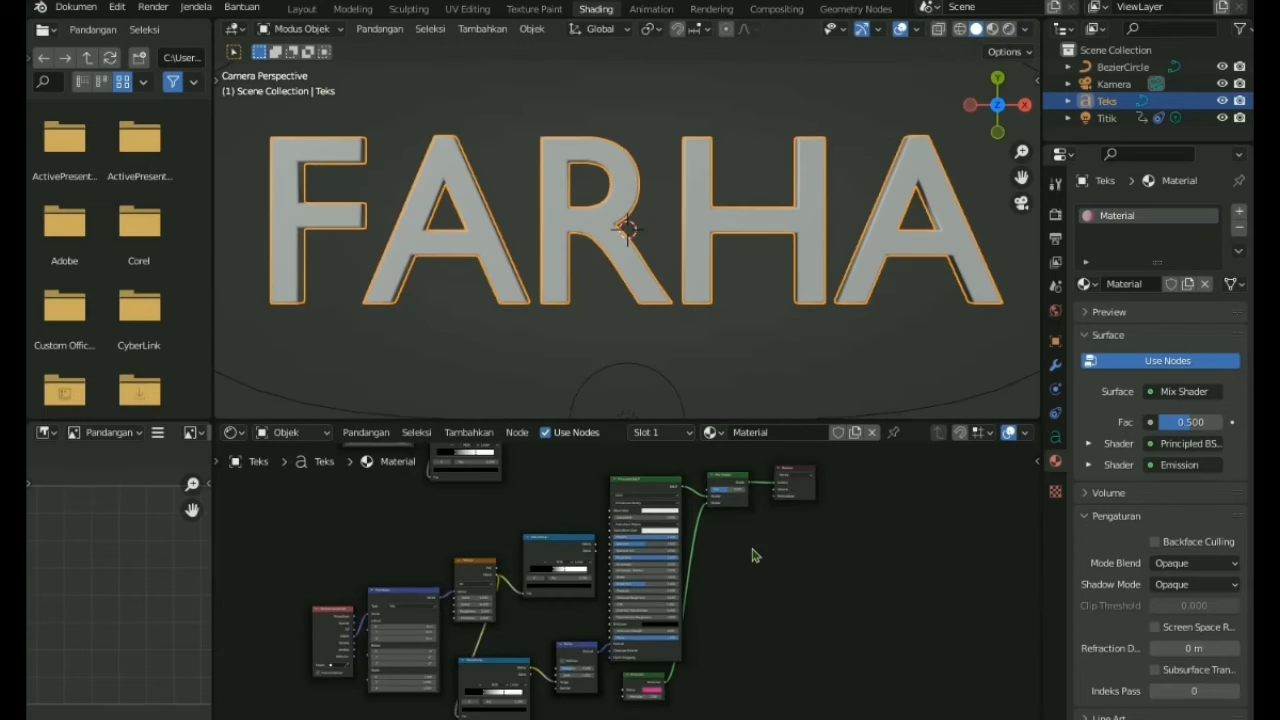
Connect the upper Color Ramp's colour output to the Mix Shader's factor and return the viewport to rendered shading
middle_click_drag(755, 555, 737, 657)
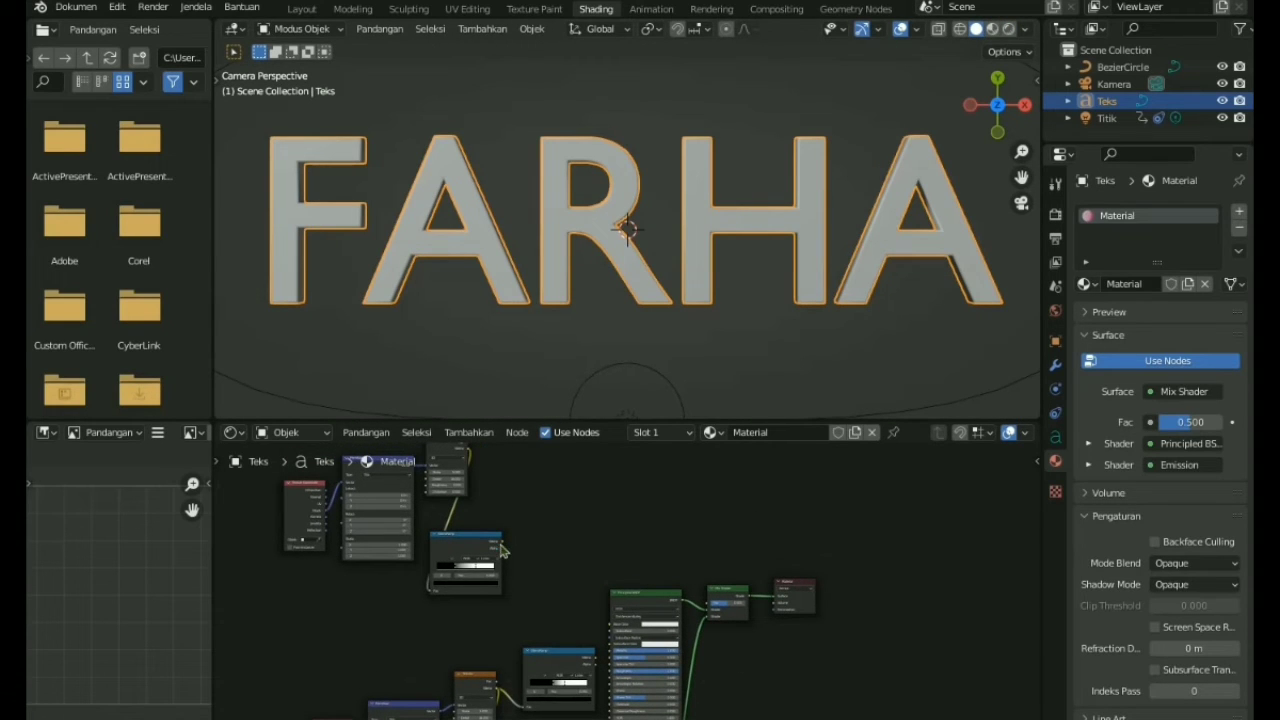
left_click_drag(503, 549, 705, 615)
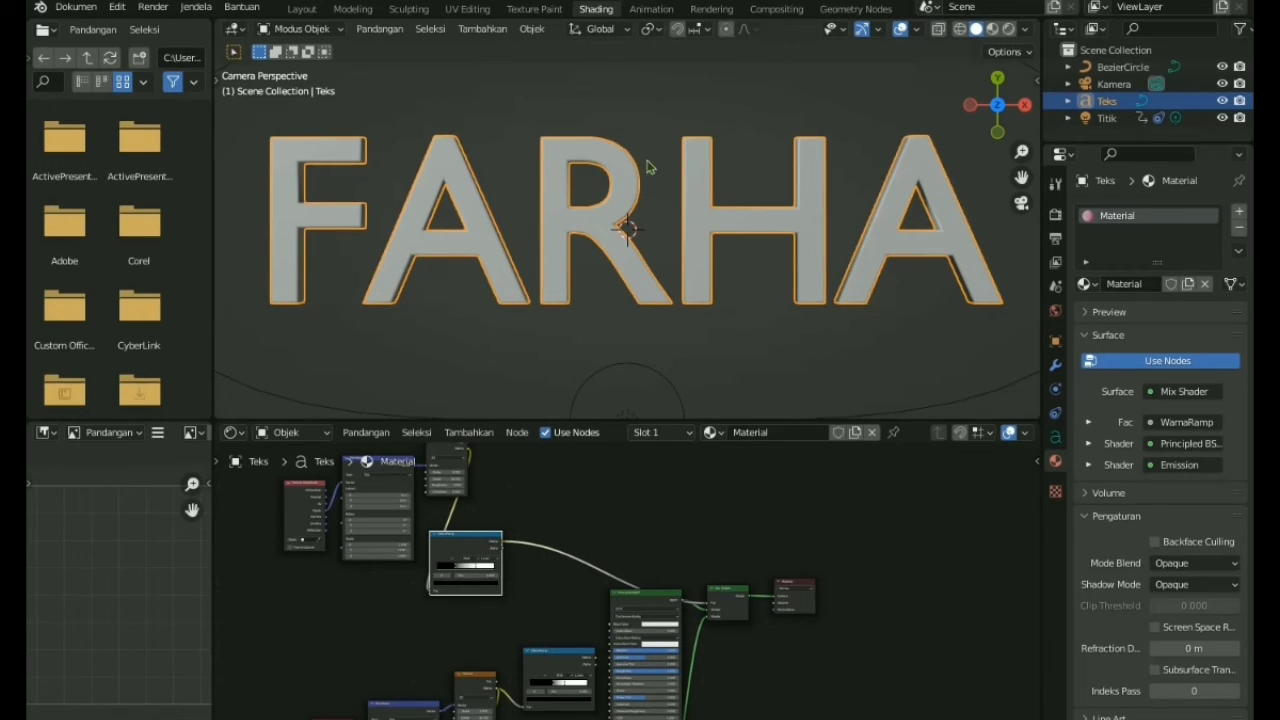
key("z")
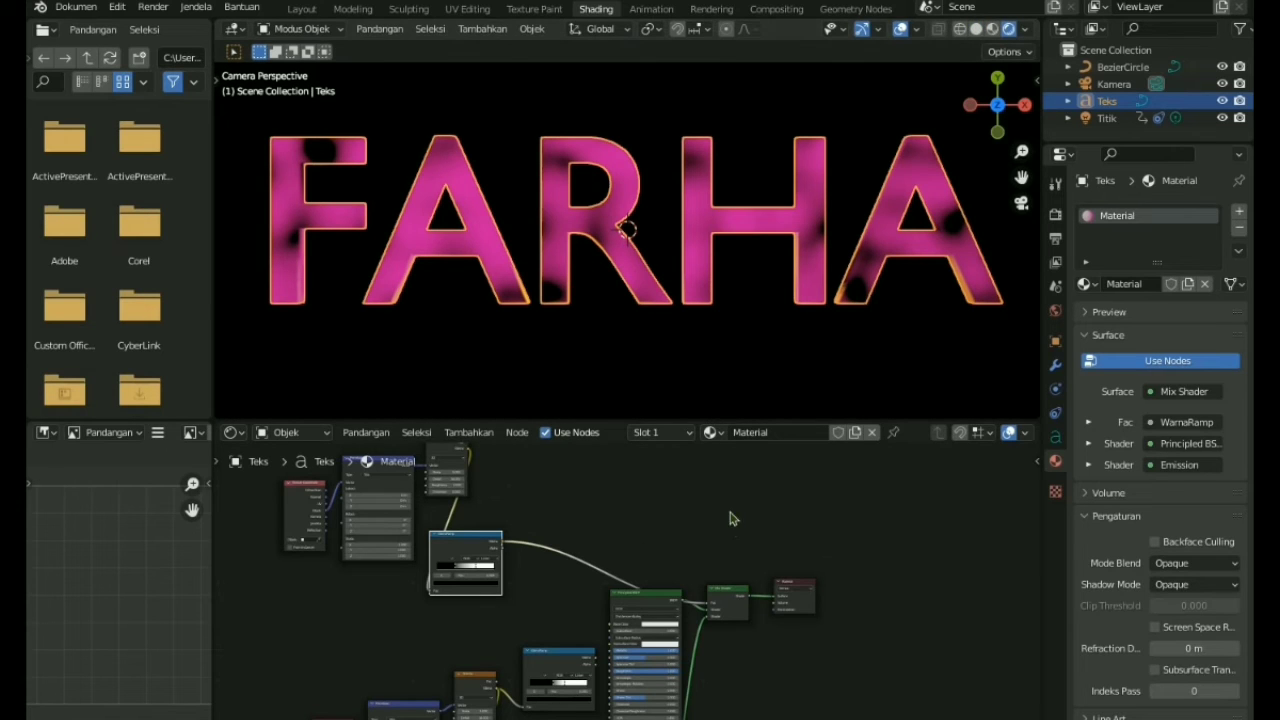
Change the Emission node's colour to orange-red
mouse_move(741, 592)
middle_mouse_down()
mouse_move(738, 542)
mouse_move(757, 603)
mouse_move(746, 577)
middle_mouse_up()
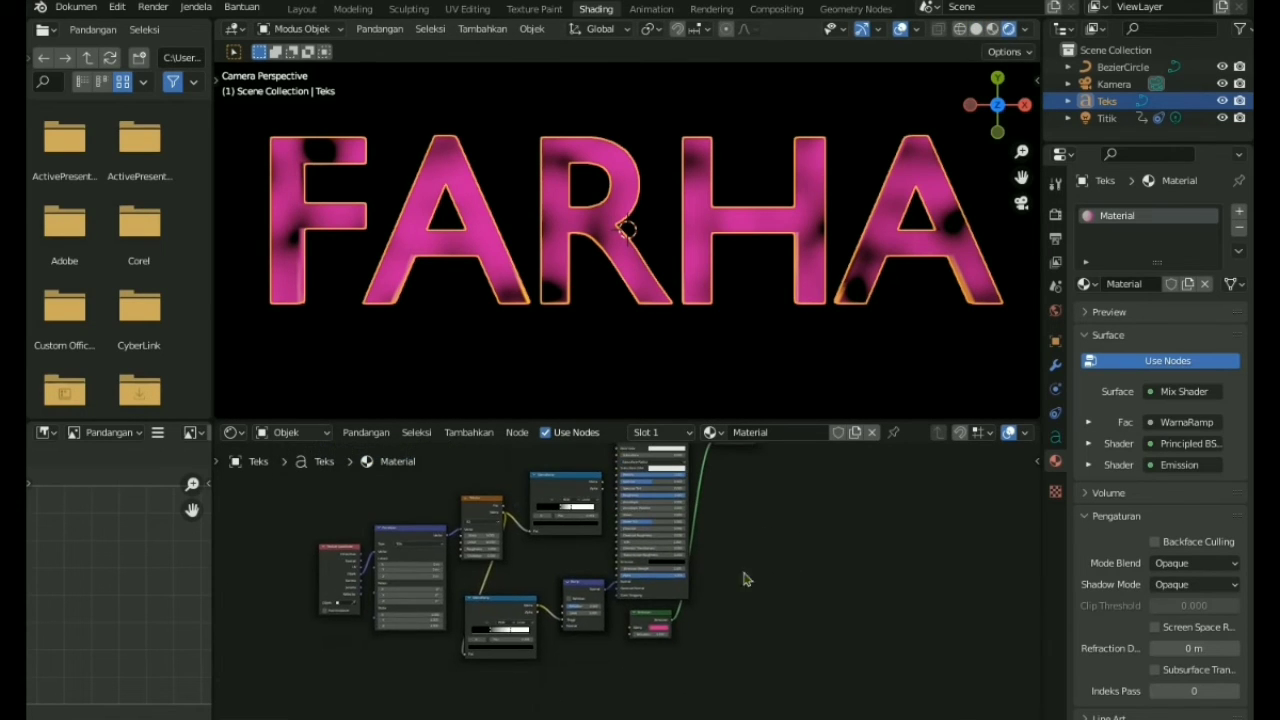
left_click(655, 632)
left_click(683, 587)
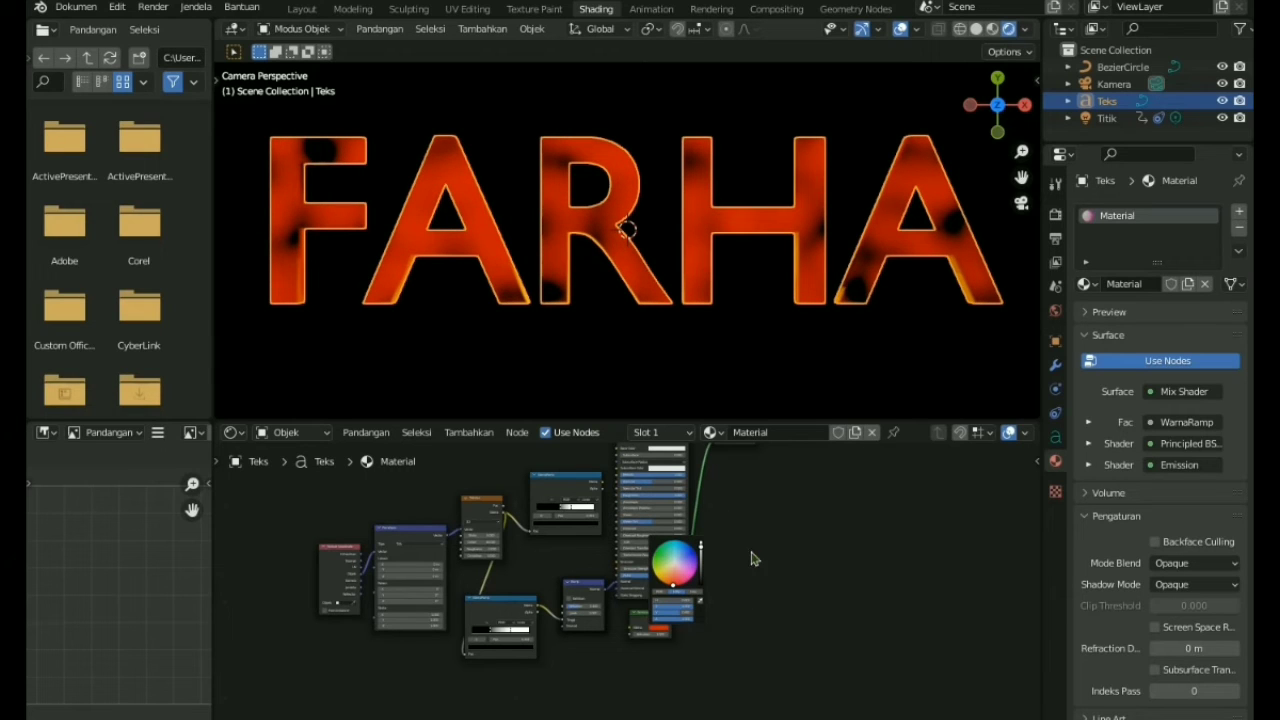
Try a white-to-black gradient on the mix factor's Color Ramp, with the white stop at position 0.405
middle_click_drag(753, 650, 763, 718)
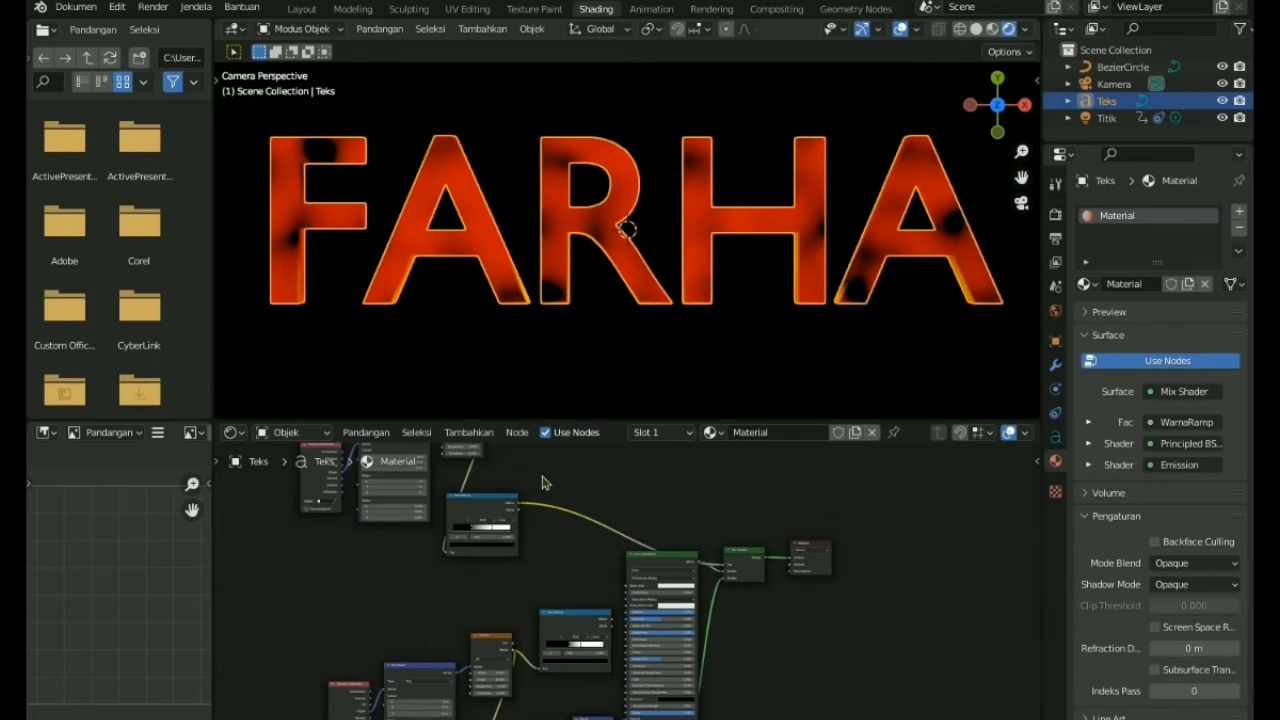
middle_click_drag(540, 476, 588, 564)
scroll(602, 593, "up", 1)
scroll(578, 622, "up", 2)
middle_click_drag(575, 620, 665, 533)
left_click_drag(461, 573, 487, 574)
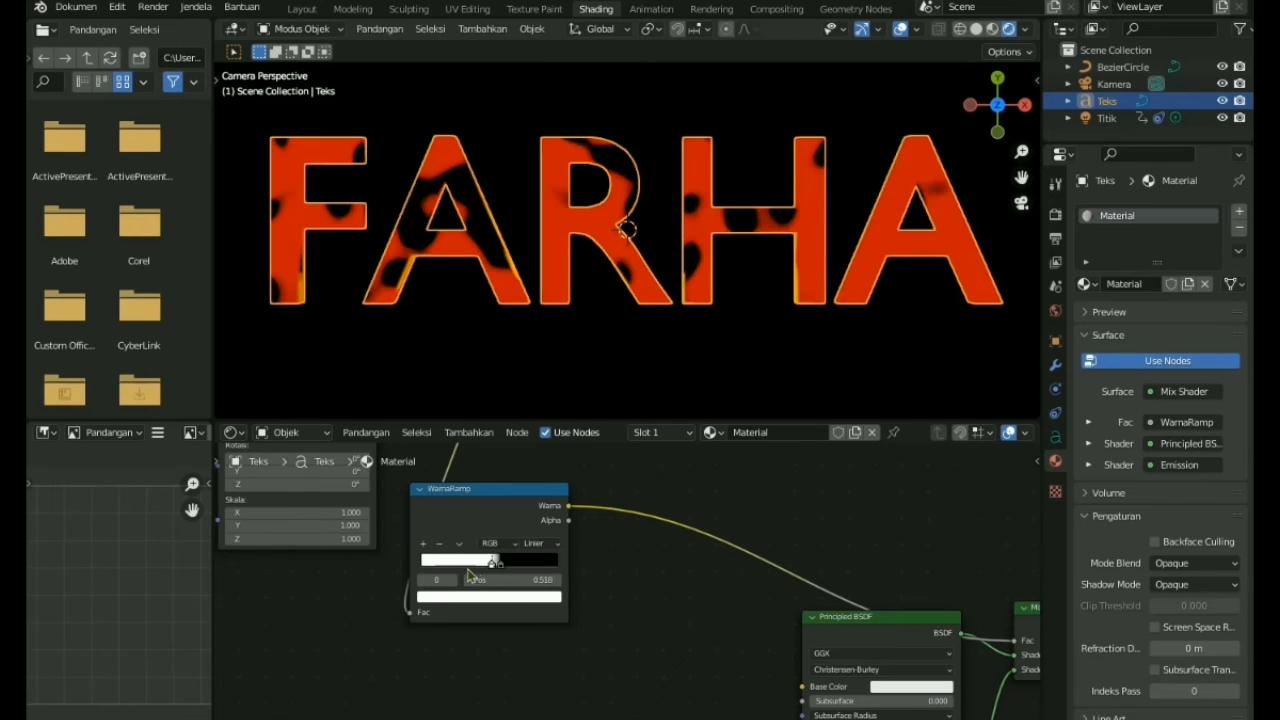
left_click_drag(494, 567, 468, 574)
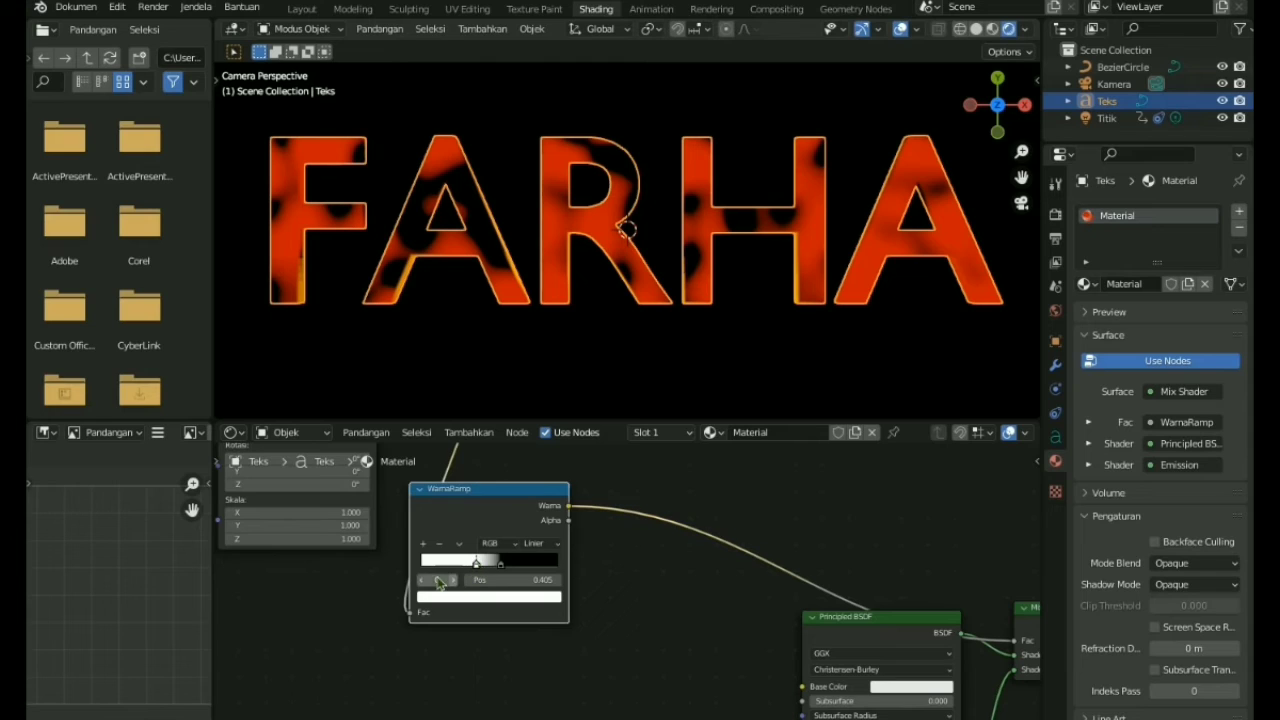
Shift the mix factor's Color Ramp node slightly and readjust its stops, moving the white stop to position 0.000
left_click_drag(524, 497, 569, 496)
left_click_drag(516, 584, 446, 578)
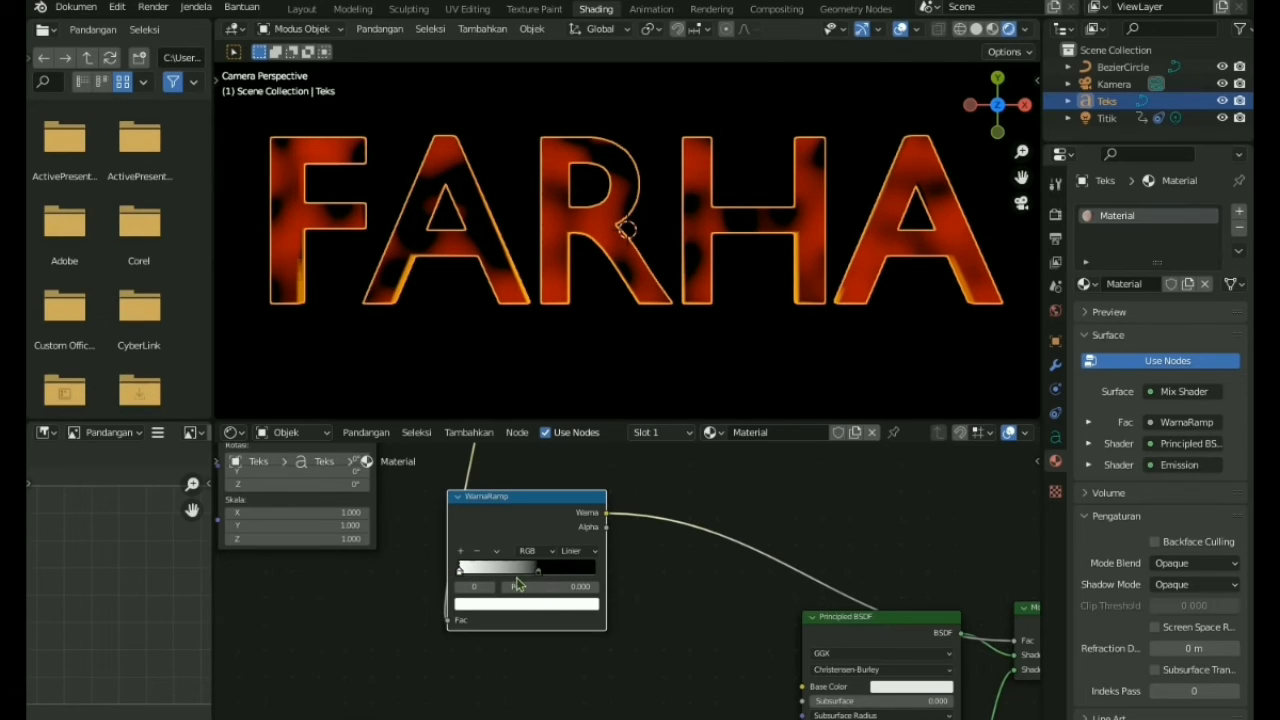
left_click_drag(539, 576, 520, 578)
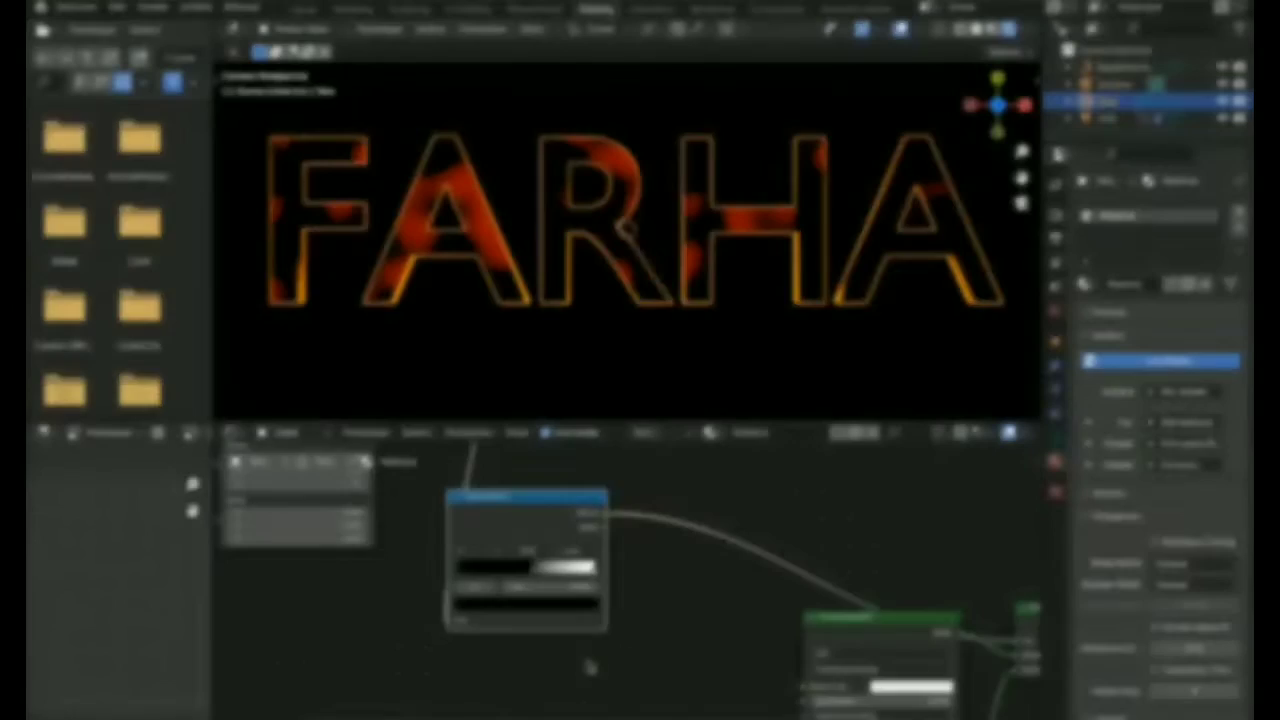
Move the middle Color Ramp's white stop to 1.000 and the bump Color Ramp's white stop to 0.495
middle_click_drag(691, 669, 668, 700)
left_click_drag(698, 549, 791, 557)
middle_click_drag(611, 659, 645, 536)
middle_click_drag(702, 692, 707, 602)
left_click_drag(630, 596, 606, 606)
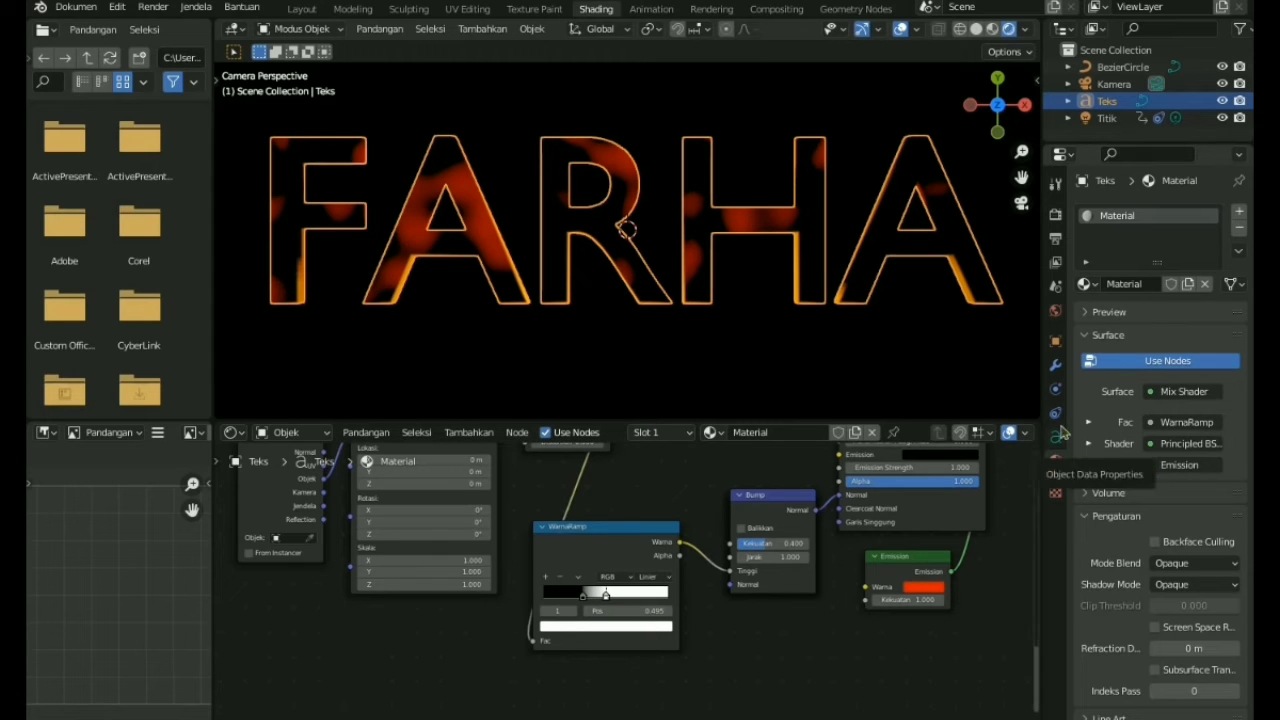
Enable Bloom in the Eevee render settings and preview the animation in the Layout workspace
left_click(1055, 213)
left_click(1097, 355)
left_click(302, 9)
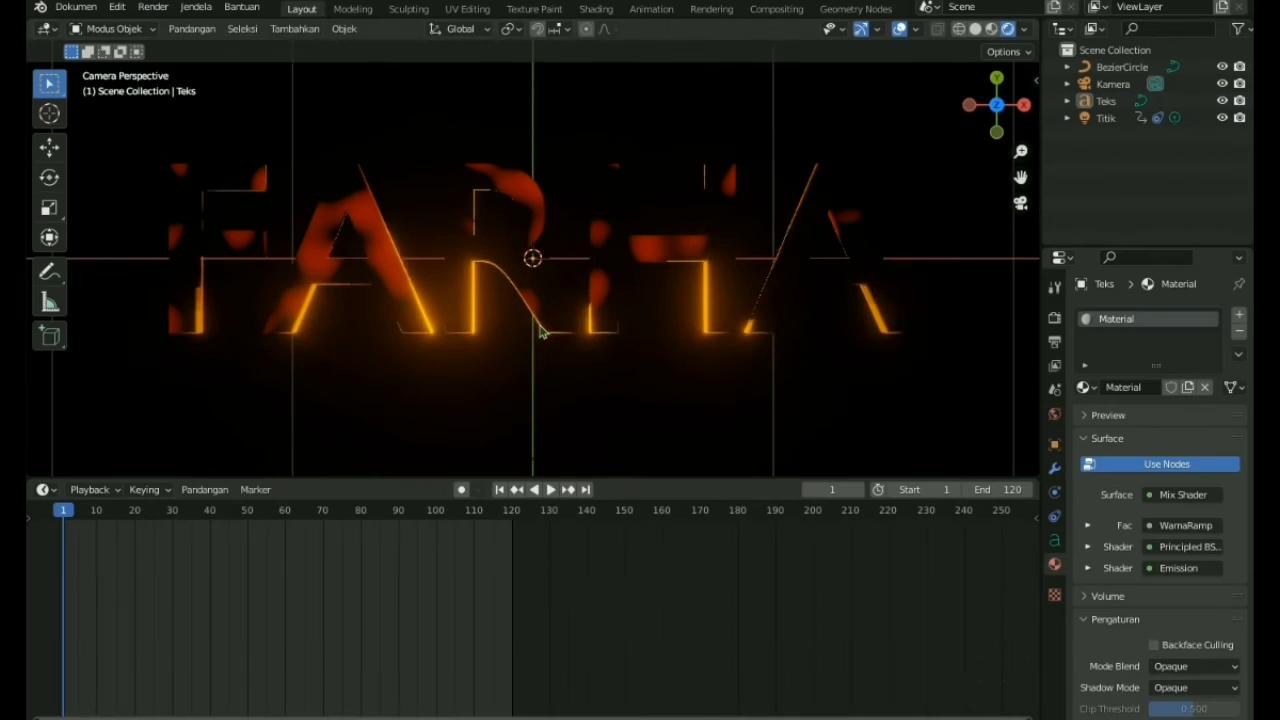
key("space")
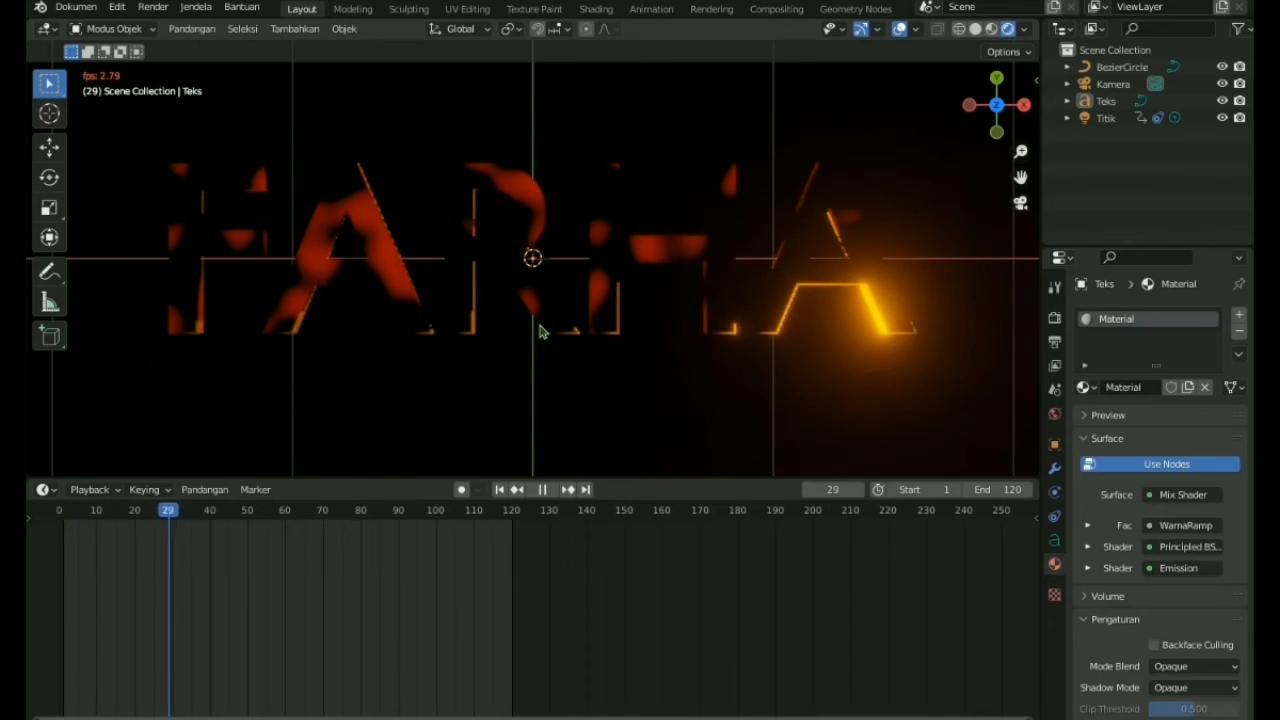
key("space")
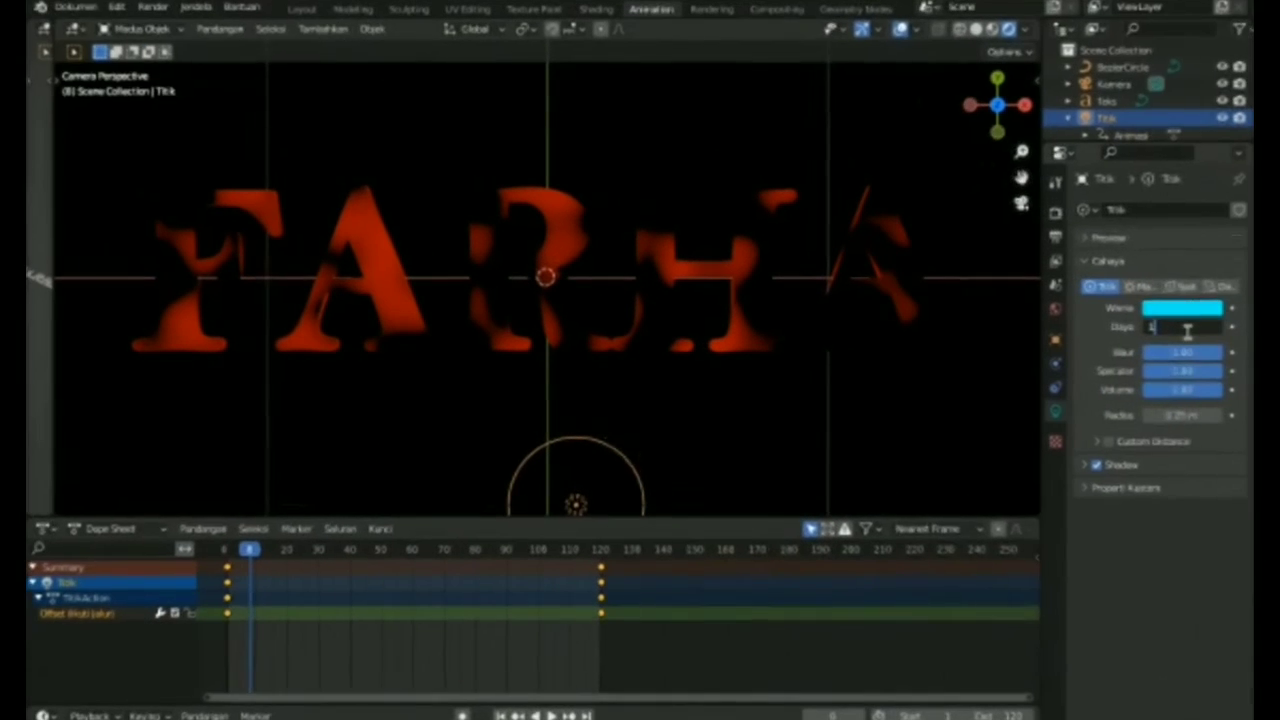
Set the point light's power to 0 W
double_click(1195, 346)
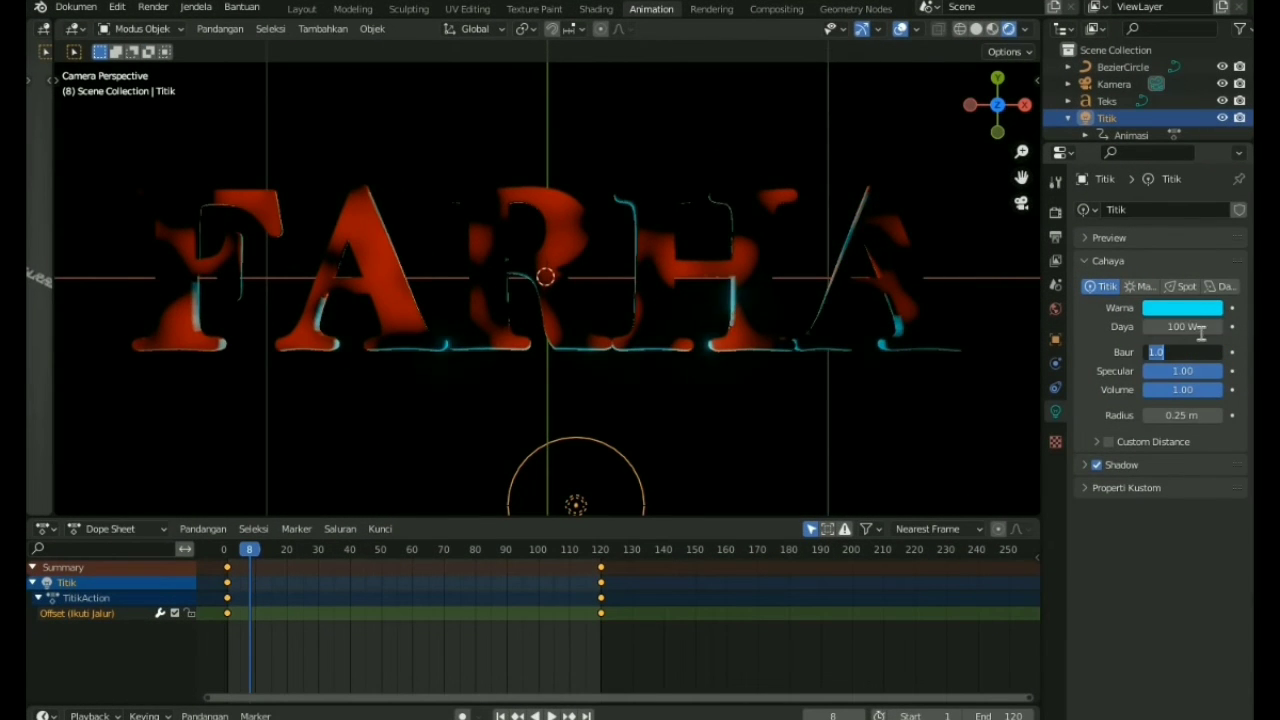
double_click(1200, 327)
key("BackSpace")
key("BackSpace")
key("BackSpace")
key("BackSpace")
key("BackSpace")
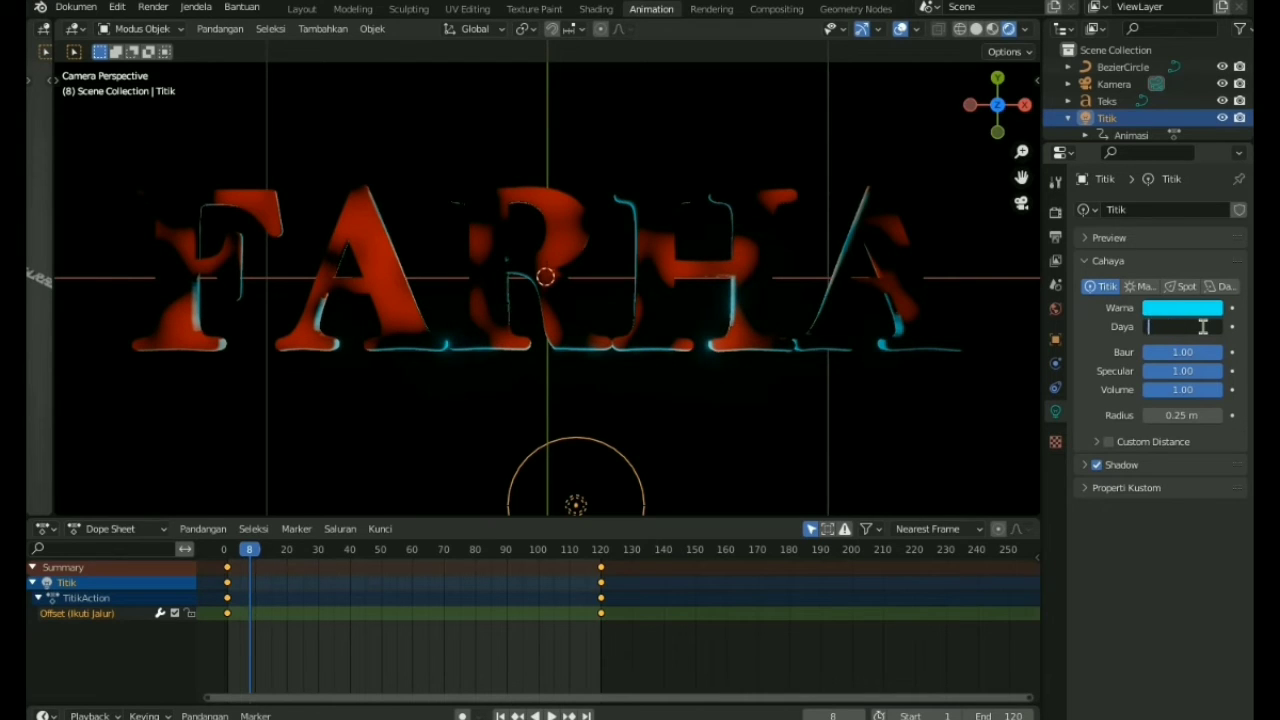
type("0")
key("Tab")
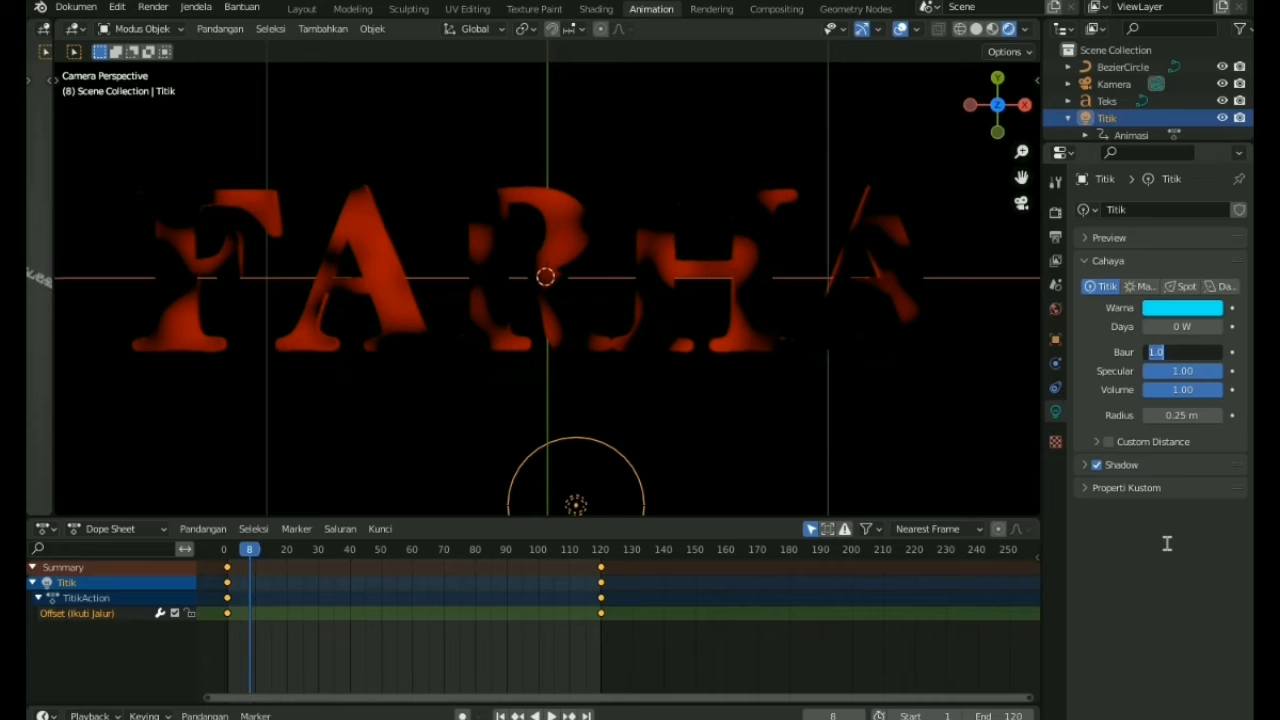
key("Return")
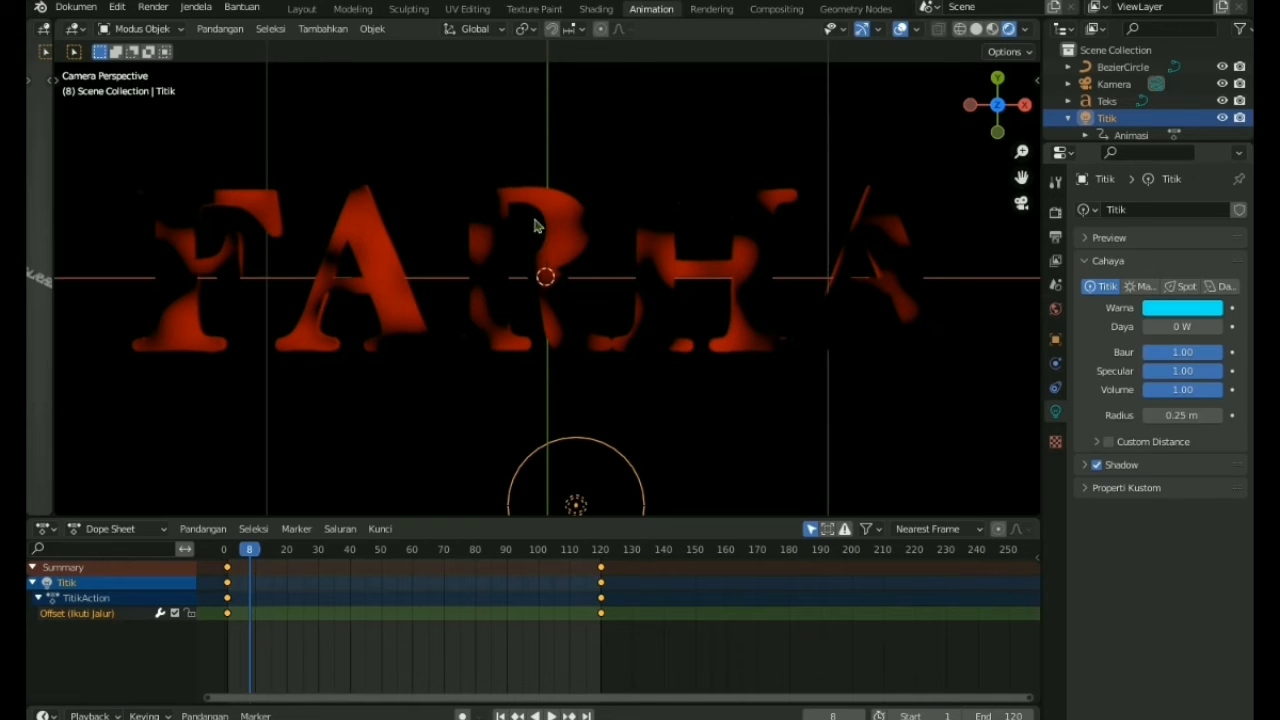
Select the text in the Shading workspace and set its material's Emission node strength to 0
left_click(119, 8)
left_click(596, 9)
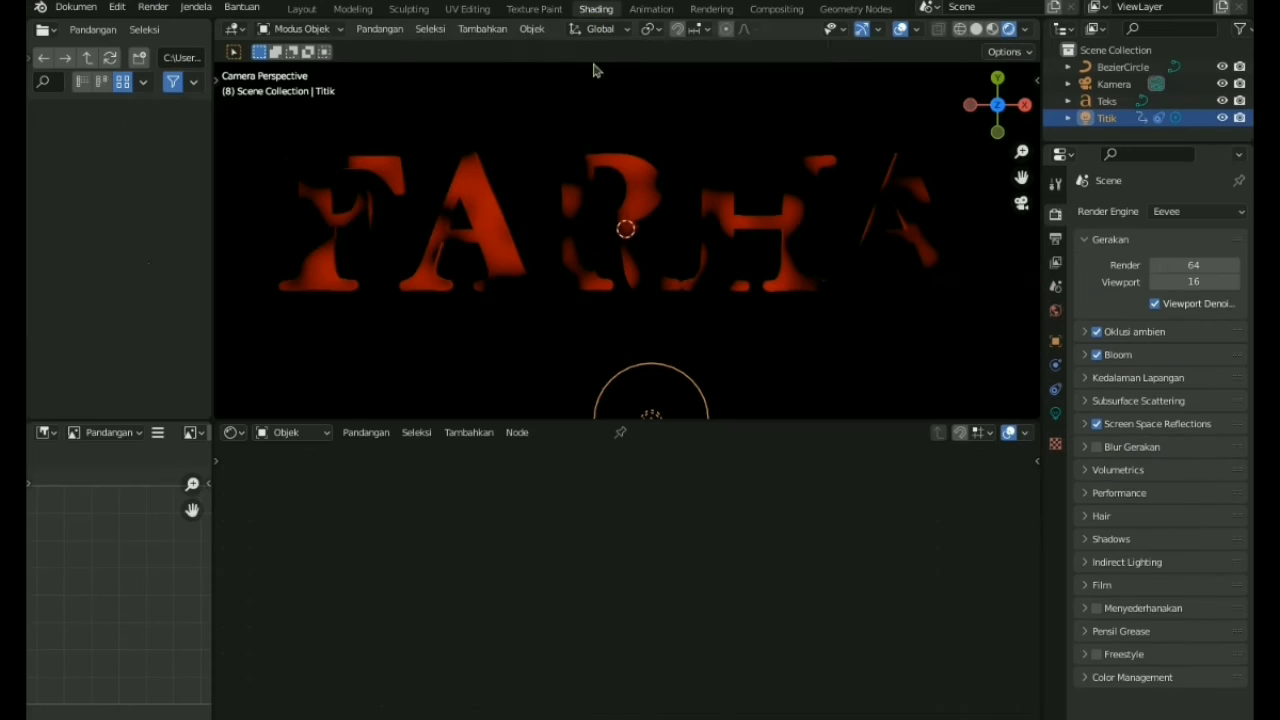
left_click(634, 199)
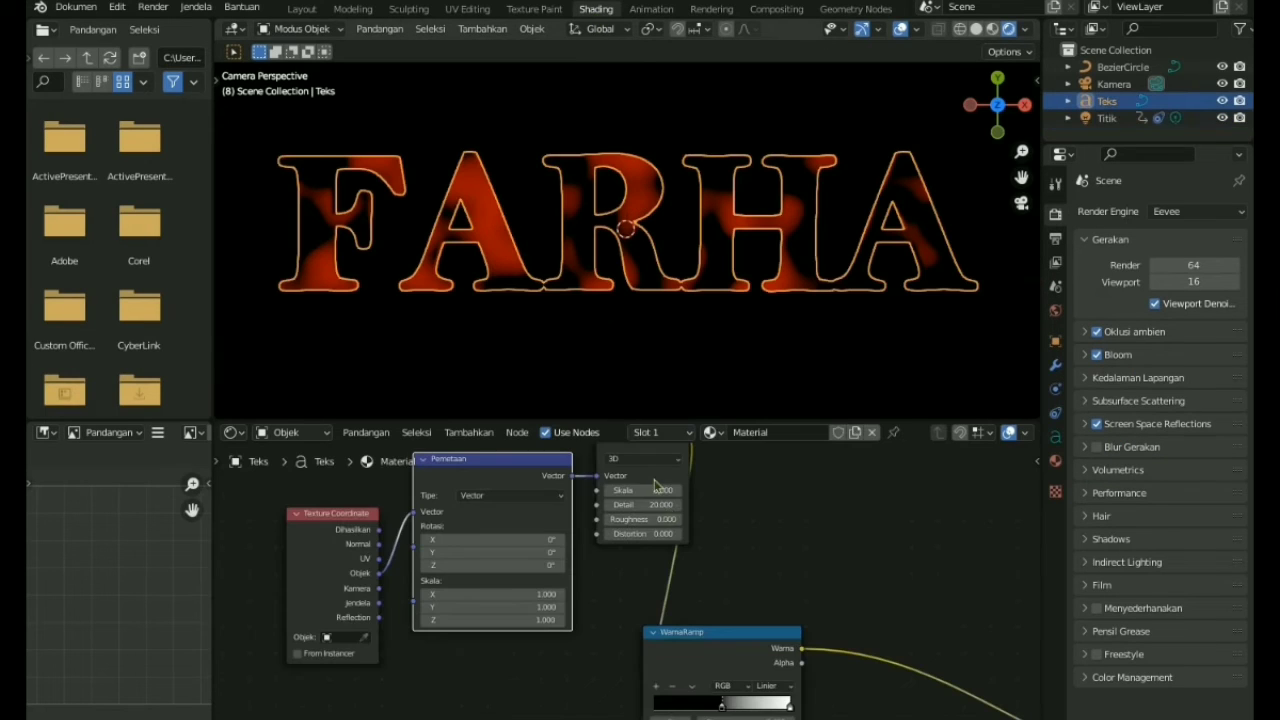
middle_click_drag(765, 551, 764, 515)
scroll(764, 515, "down", 3)
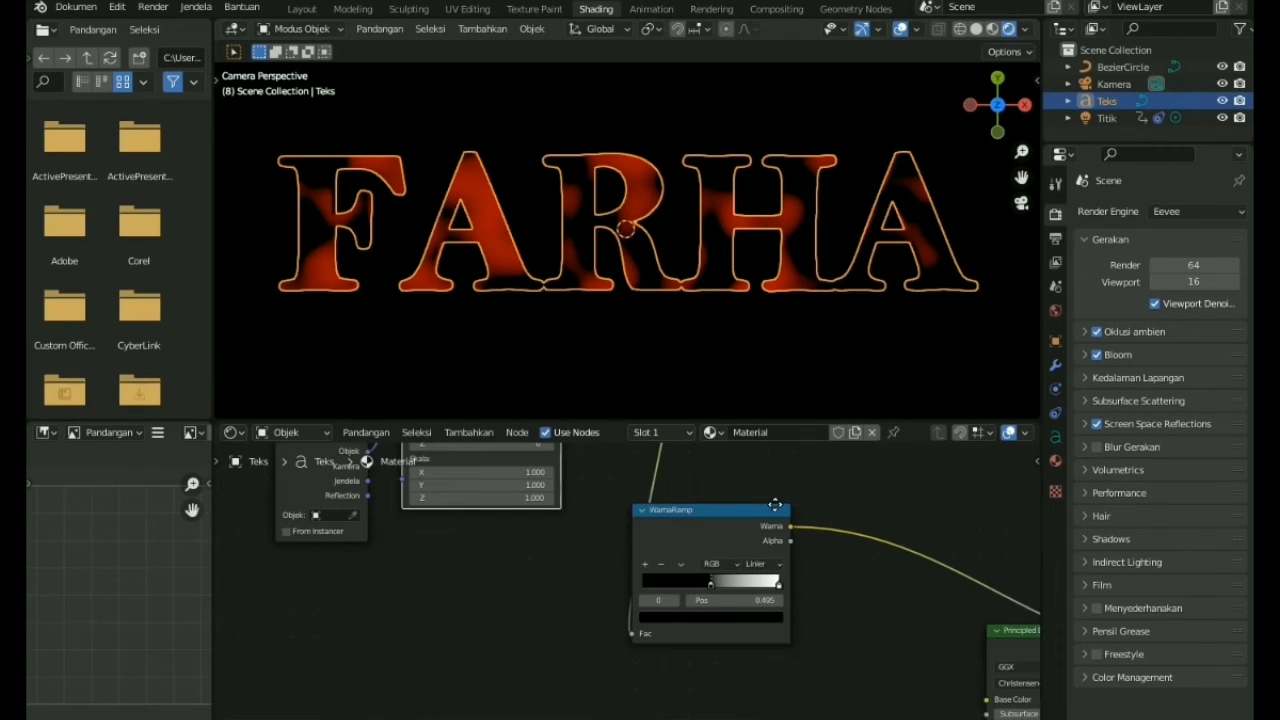
scroll(775, 505, "down", 5)
scroll(900, 652, "down", 10)
scroll(900, 652, "right", 4)
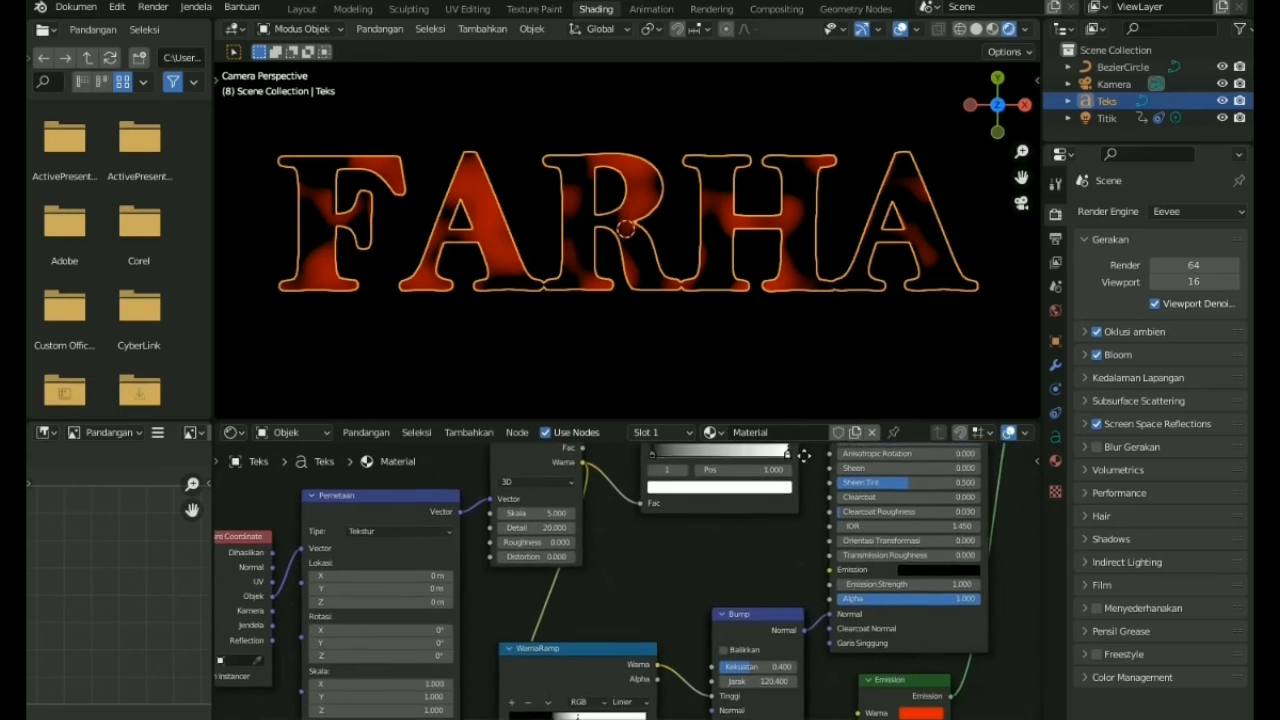
left_click(885, 603)
type("0")
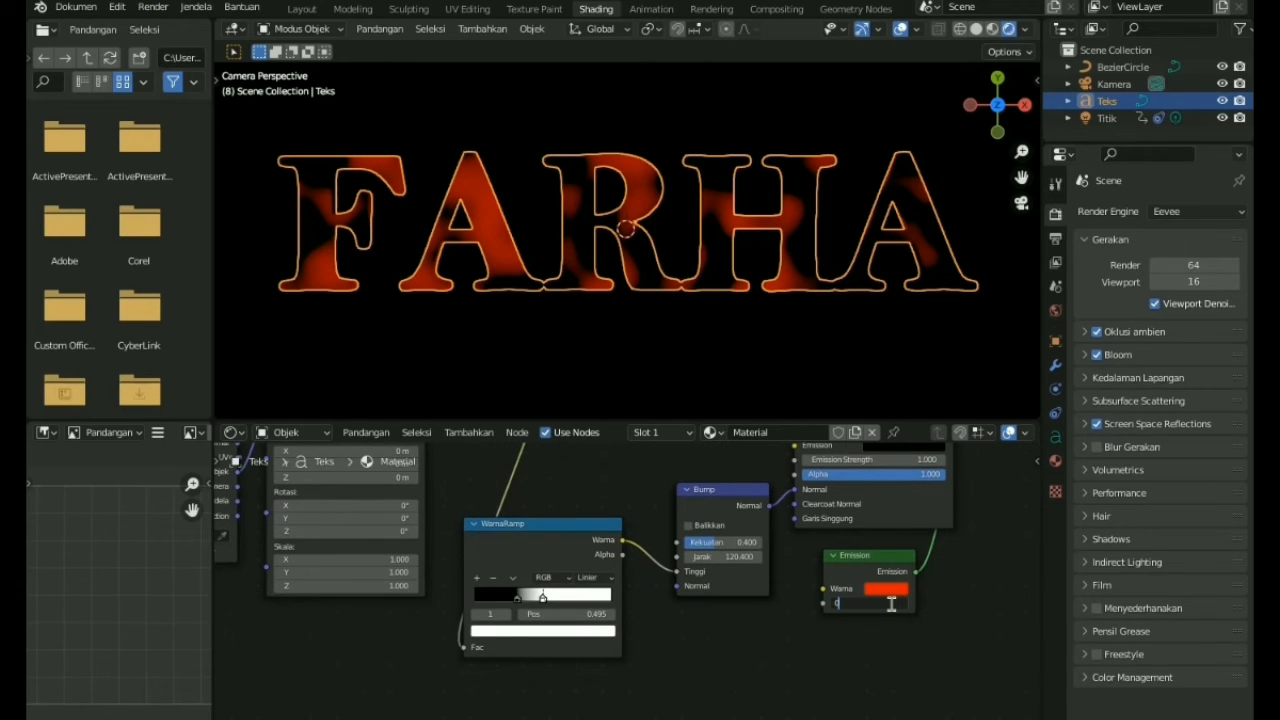
key("Return")
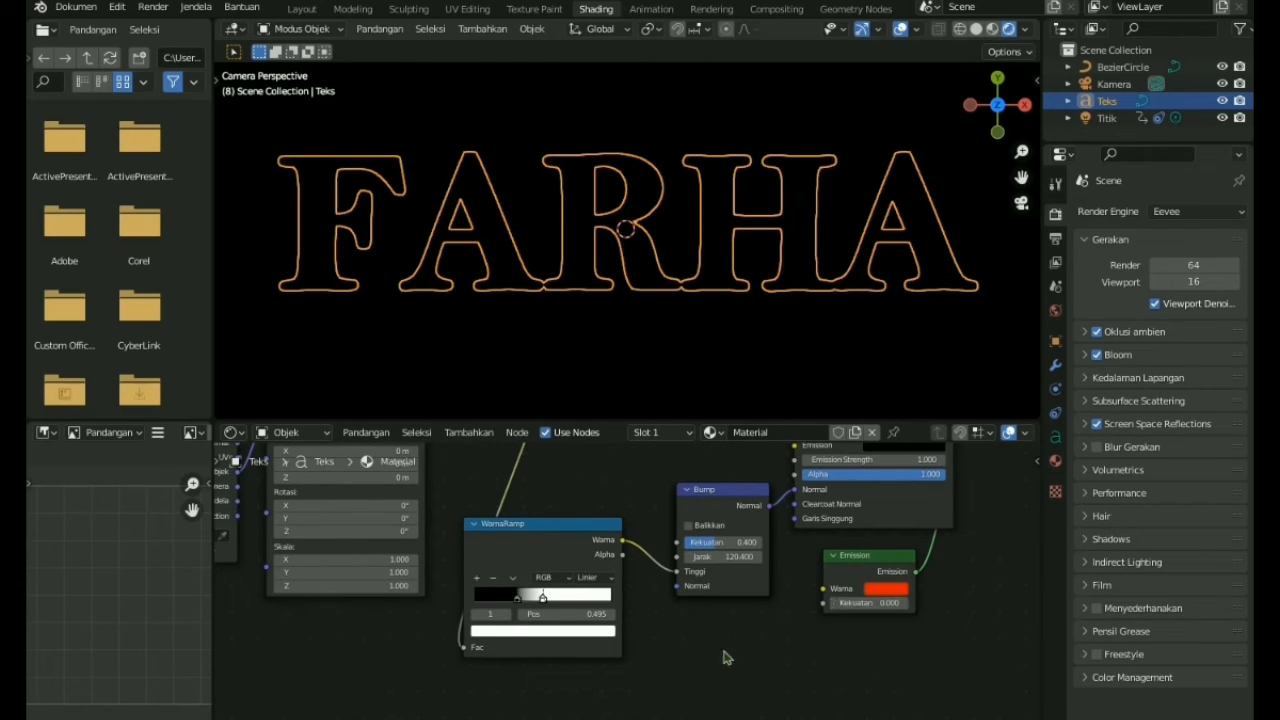
Deselect the text, return to the Animation workspace and check the keyframe and F-curve settings in the animation preferences
left_click(565, 377)
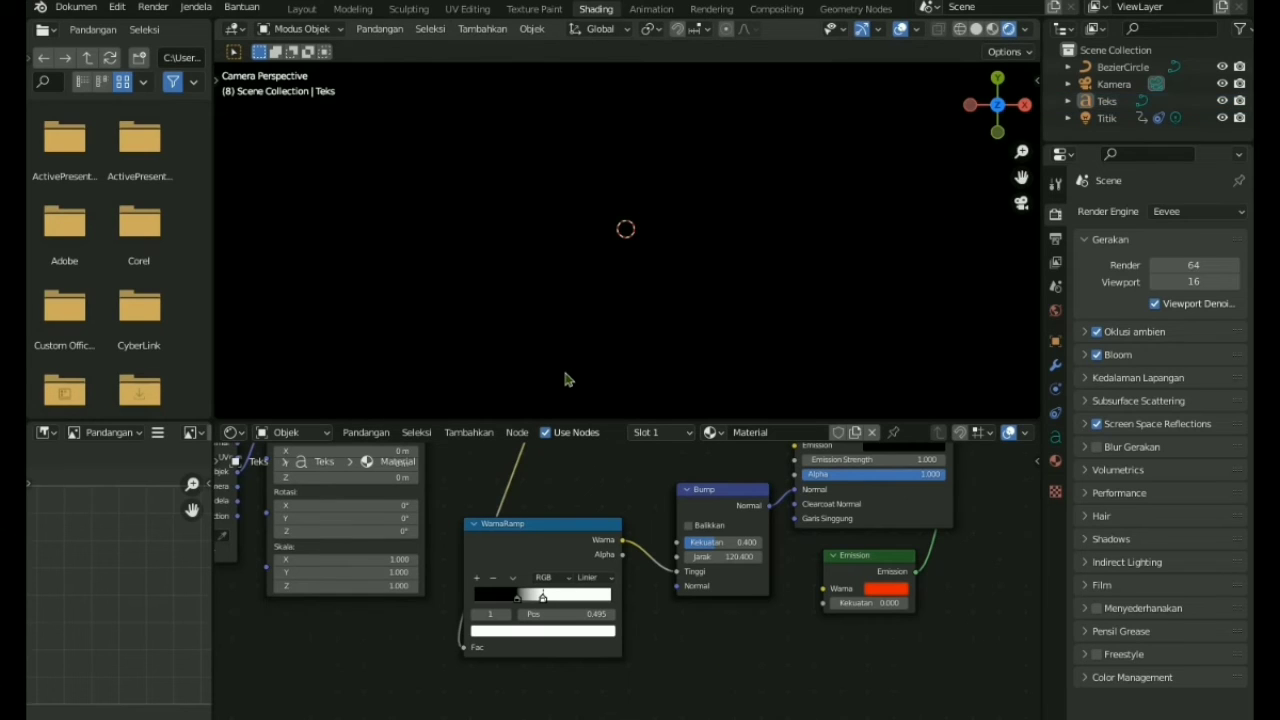
left_click(655, 10)
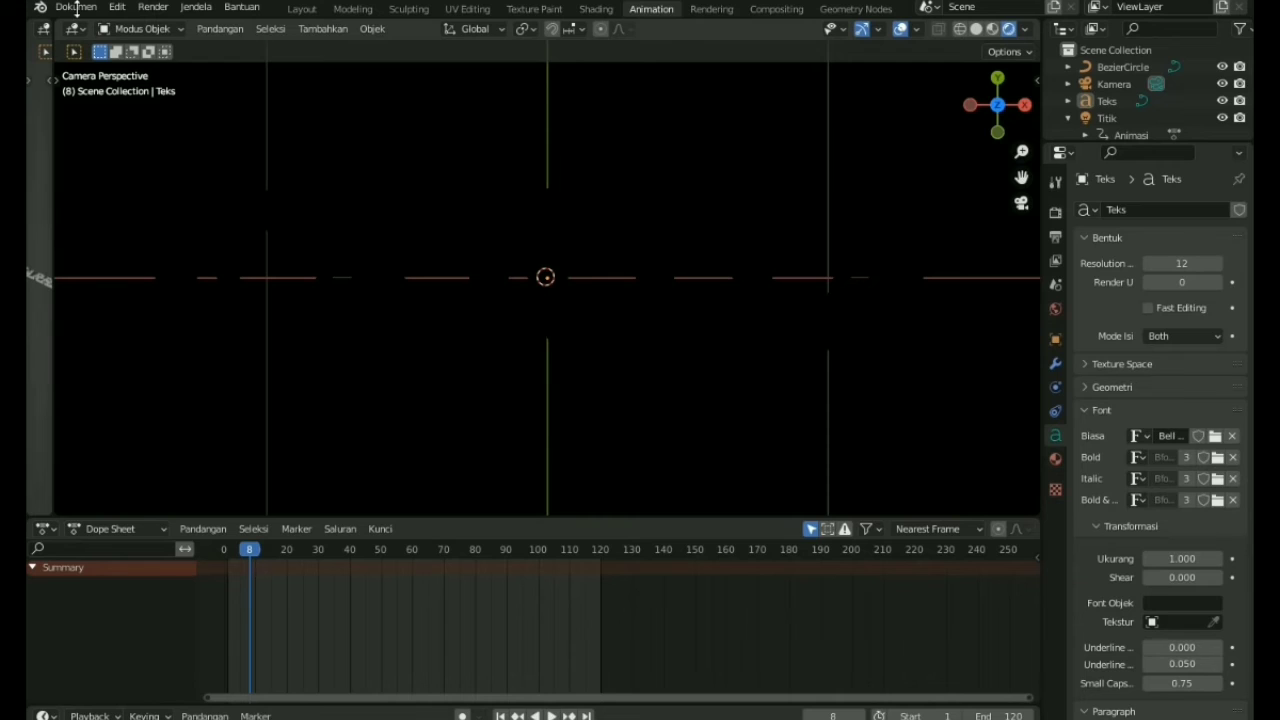
left_click(118, 8)
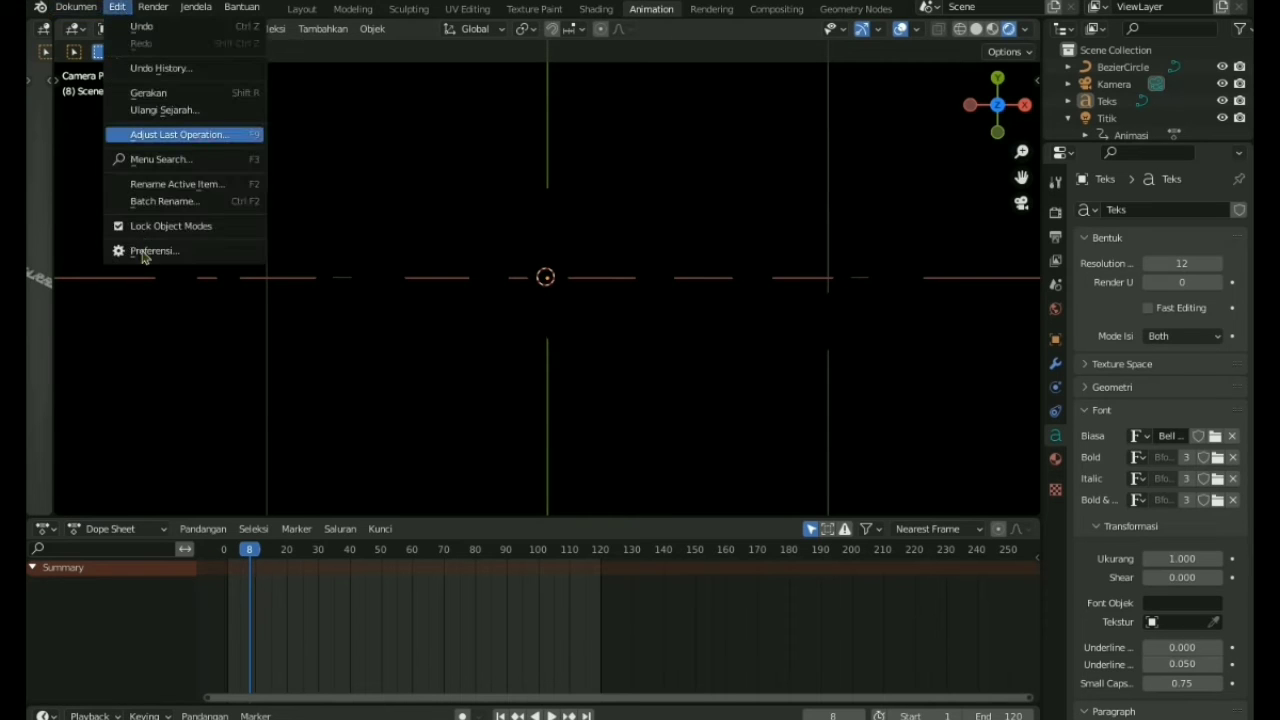
left_click(150, 251)
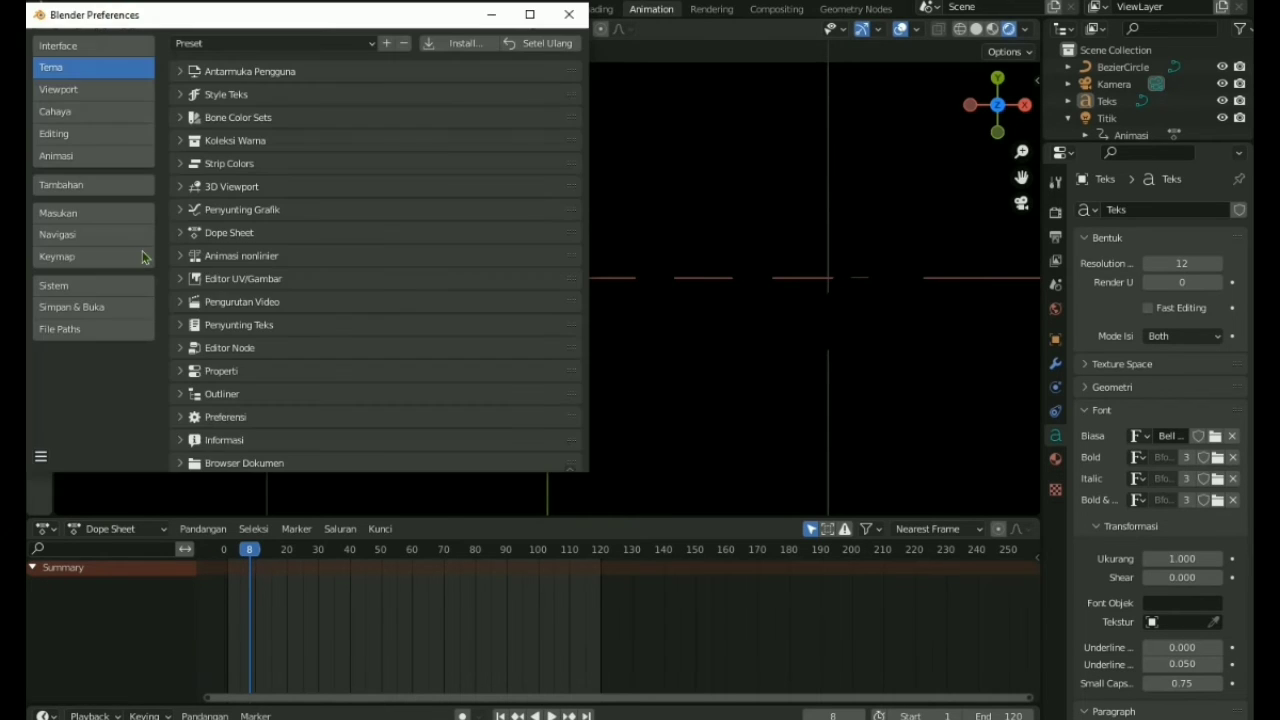
left_click(53, 159)
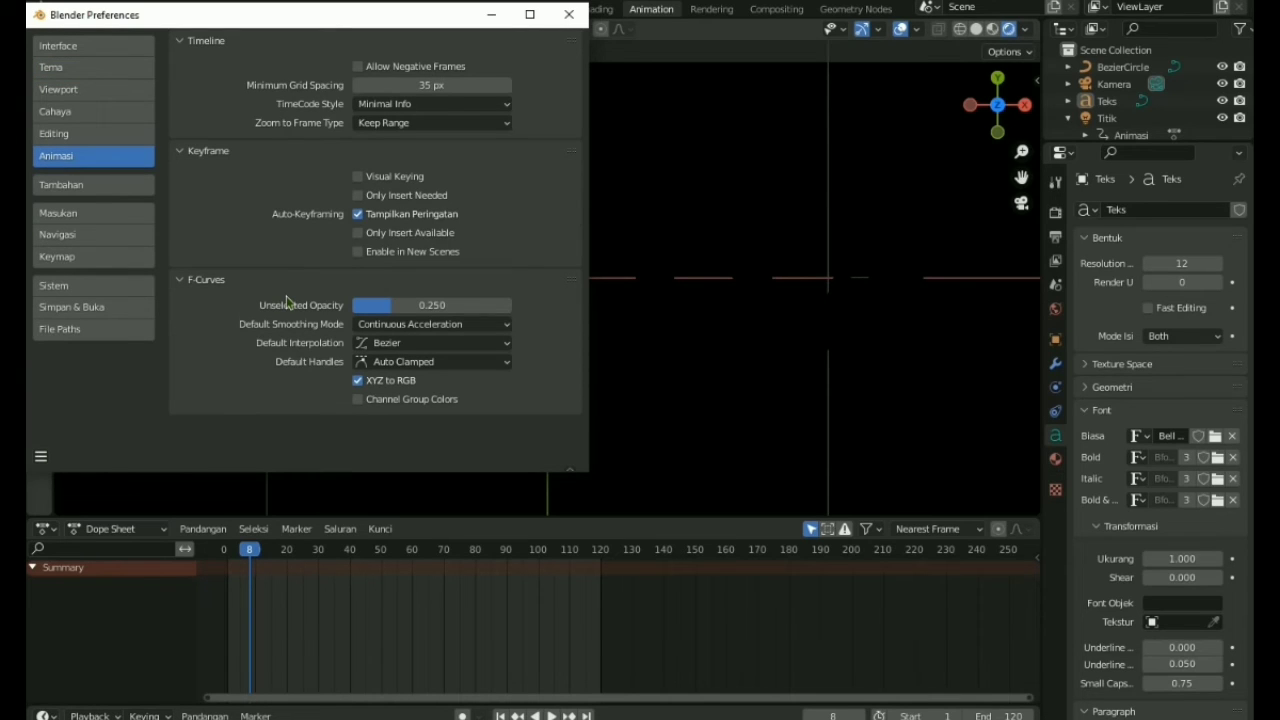
left_click(569, 14)
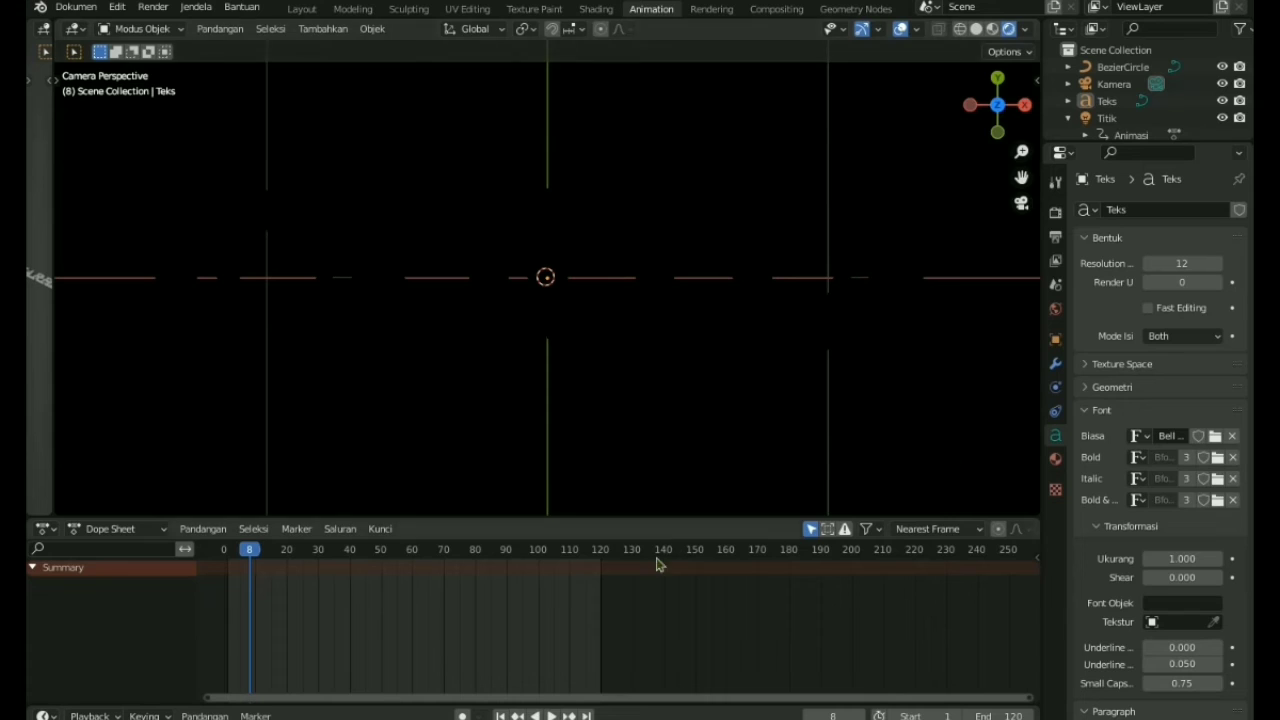
Move the playhead to frame 1, select the point light (Titik) and keyframe its power at 0 W
key("shift+ctrl+space")
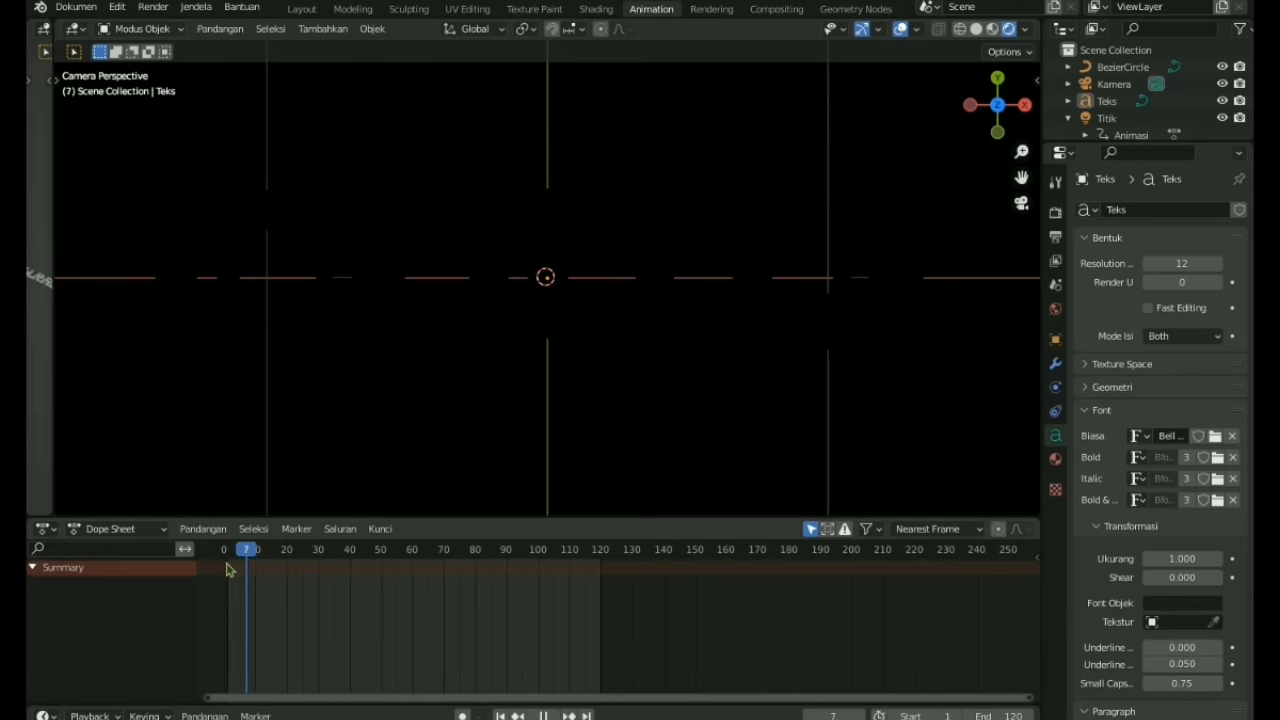
left_click_drag(227, 564, 230, 555)
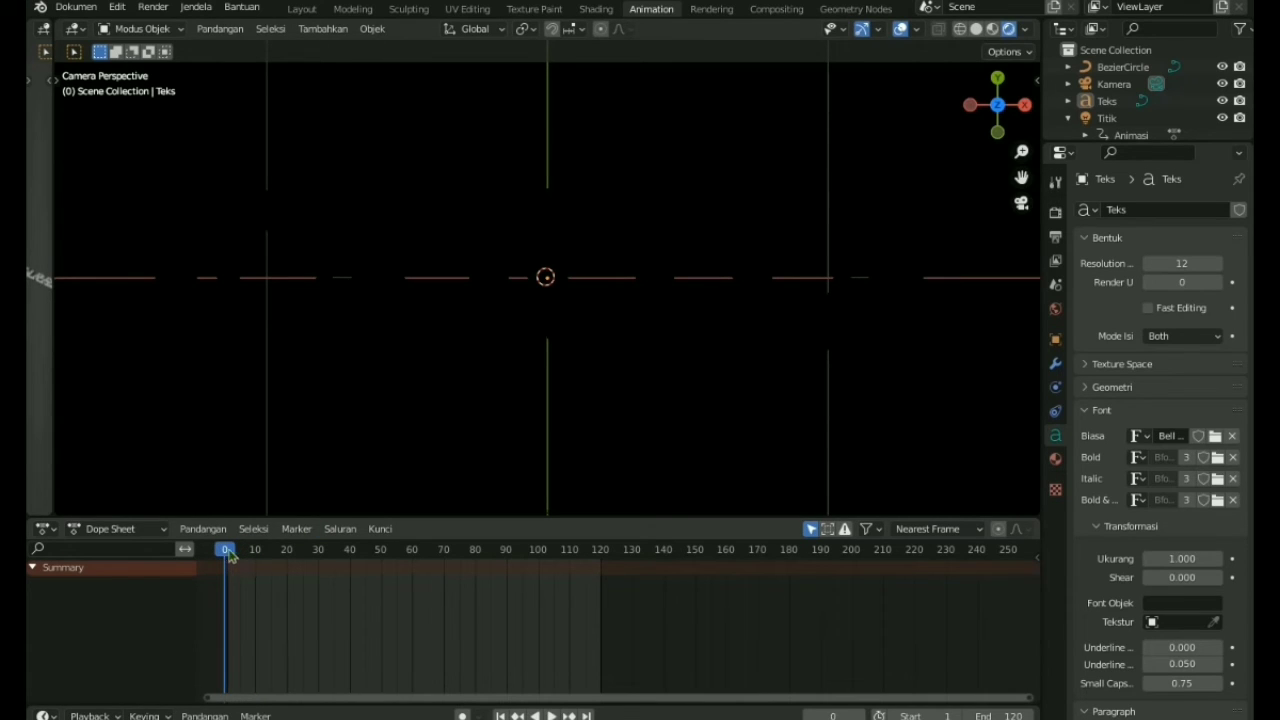
left_click(229, 556)
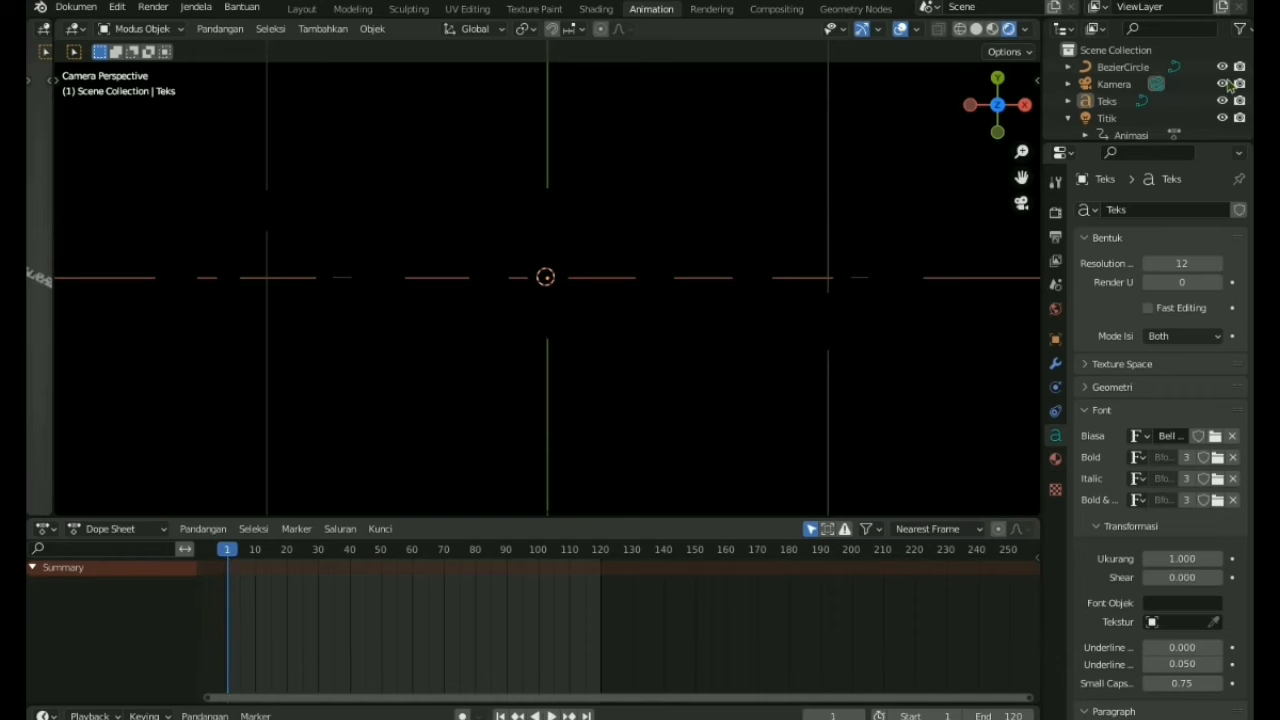
left_click(1110, 119)
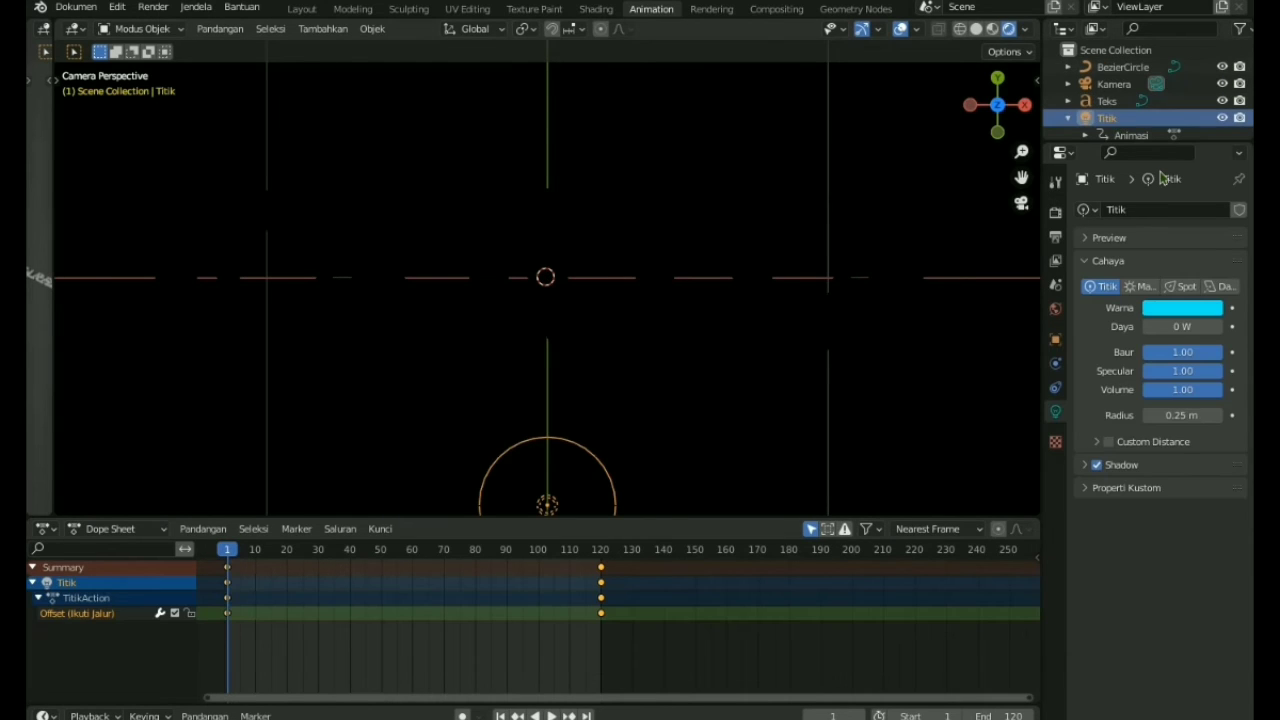
left_click(1232, 327)
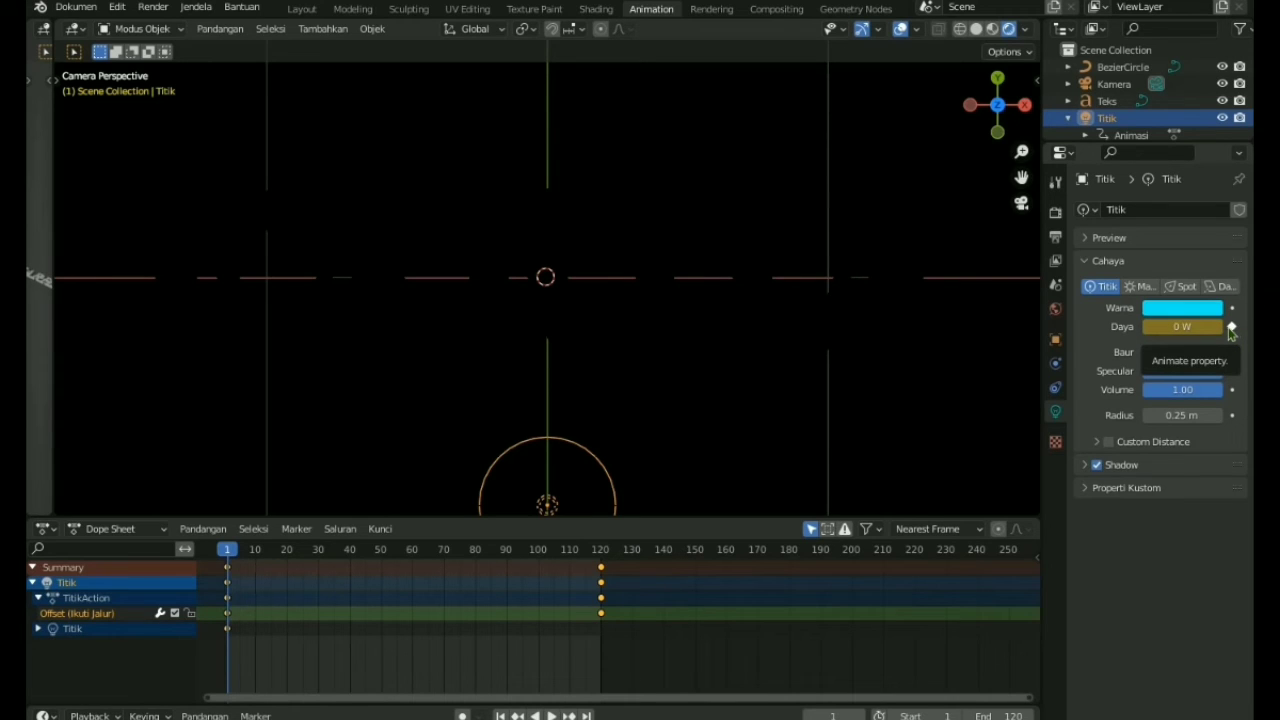
left_click(225, 550)
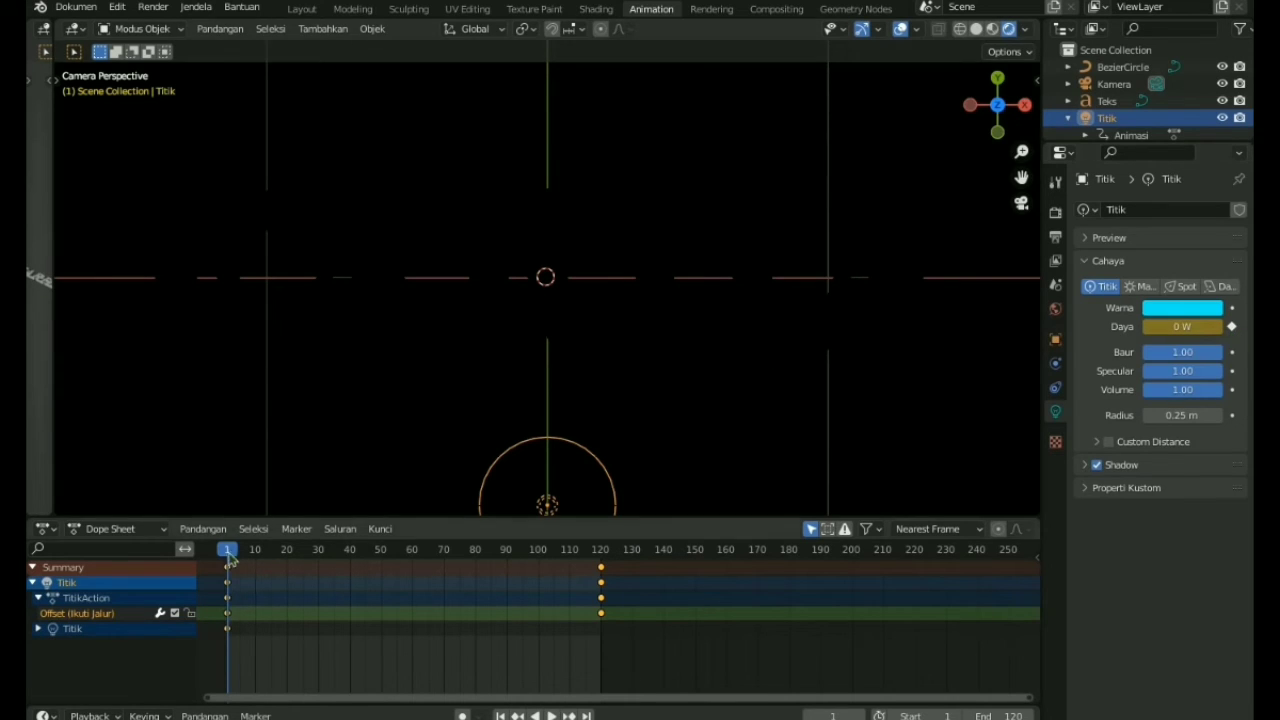
At frame 40, set the point light's power to 200 W and keyframe it
left_click(292, 556)
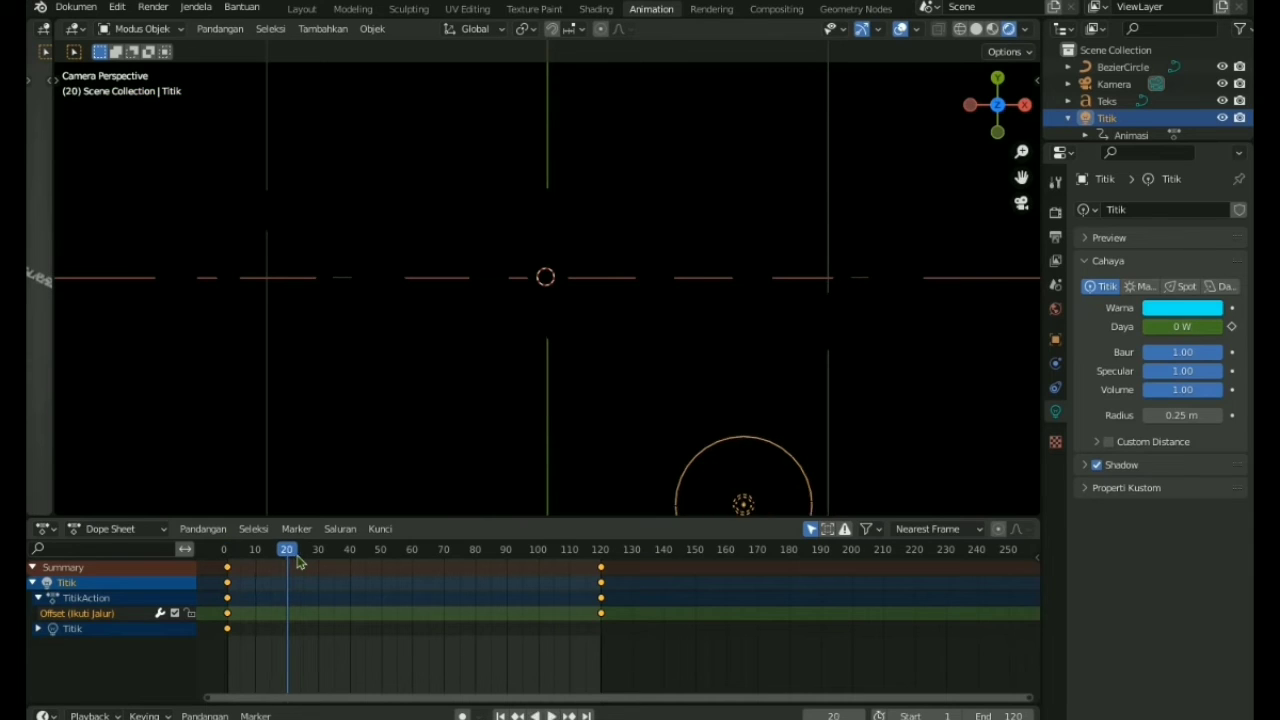
left_click_drag(297, 562, 346, 584)
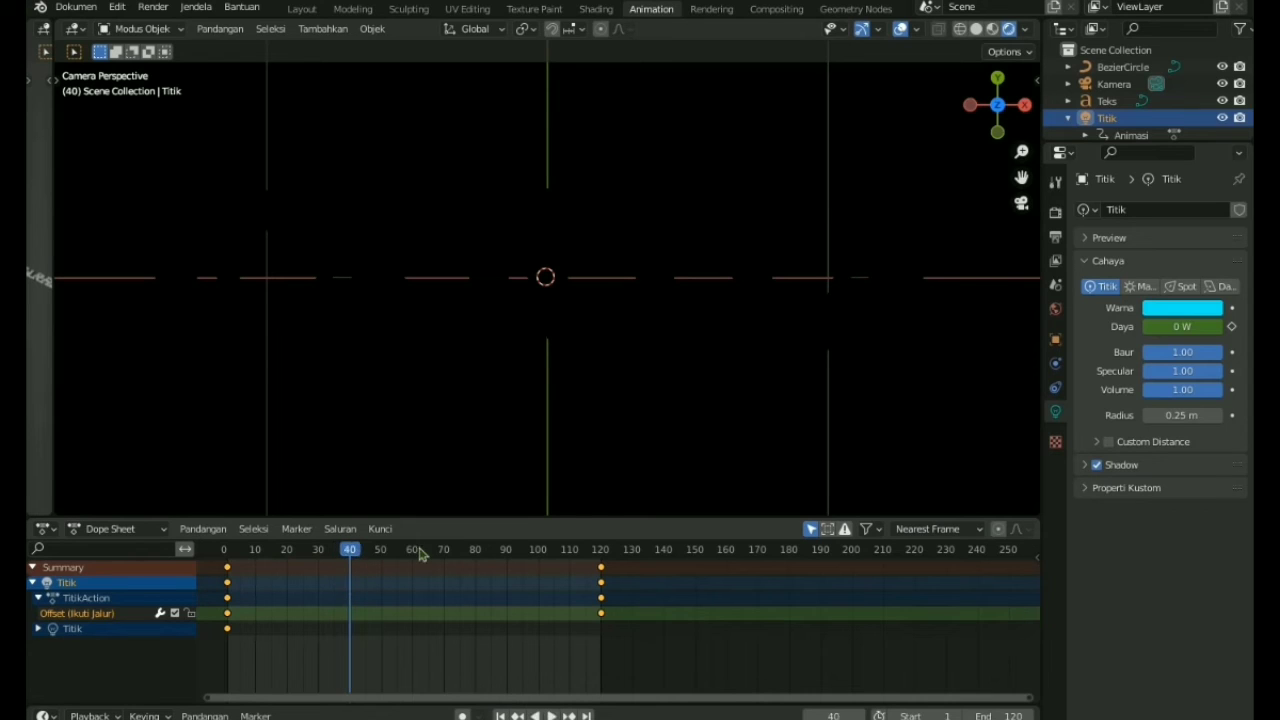
left_click(1176, 327)
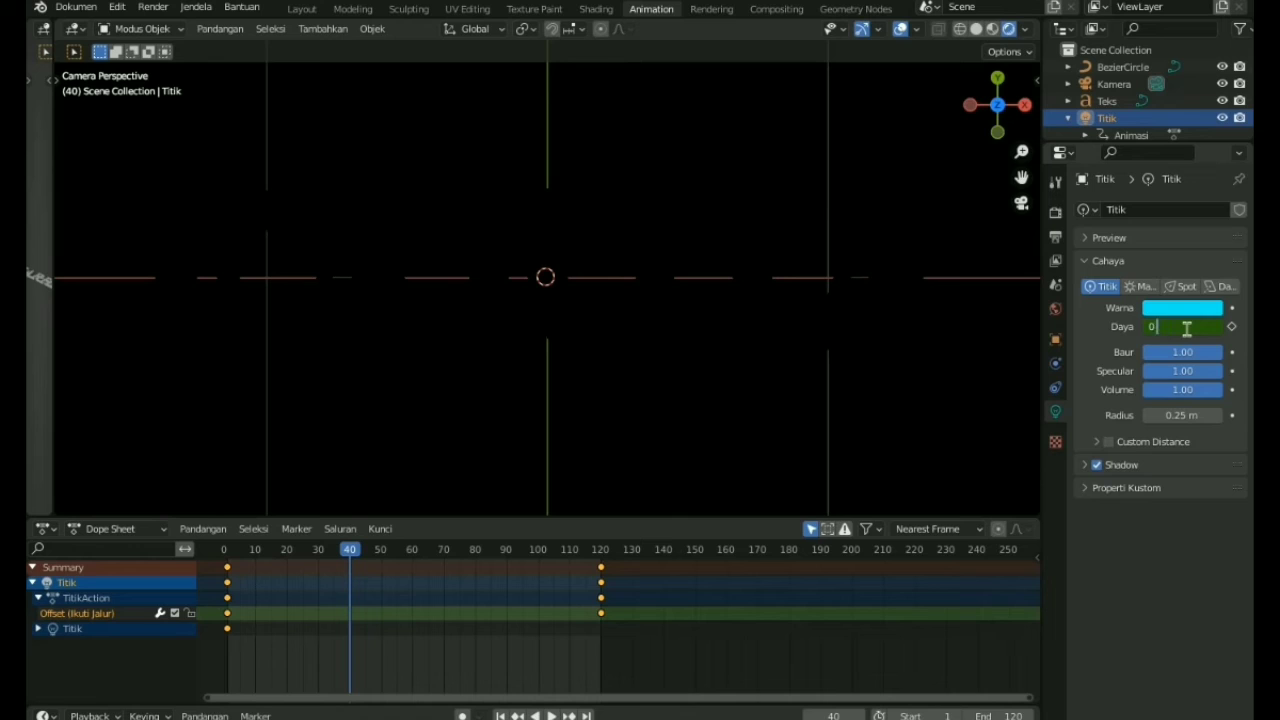
key("BackSpace")
type("2000")
key("Tab")
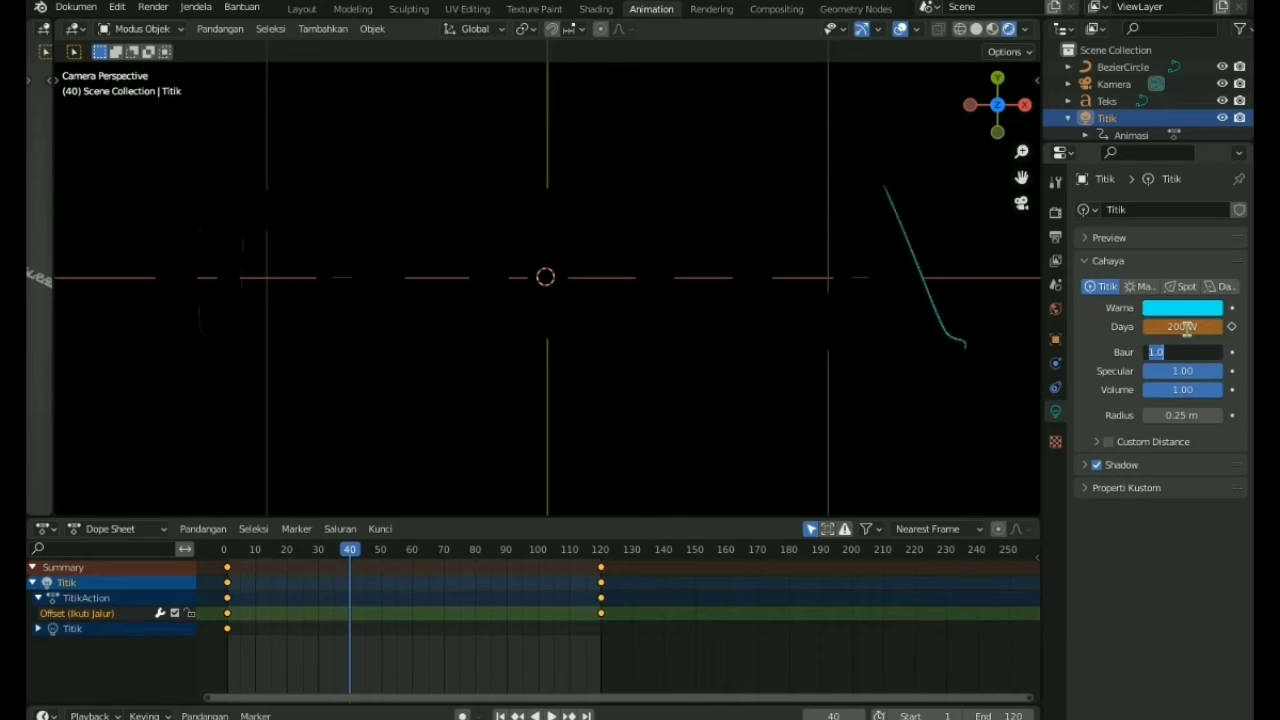
left_click(1232, 329)
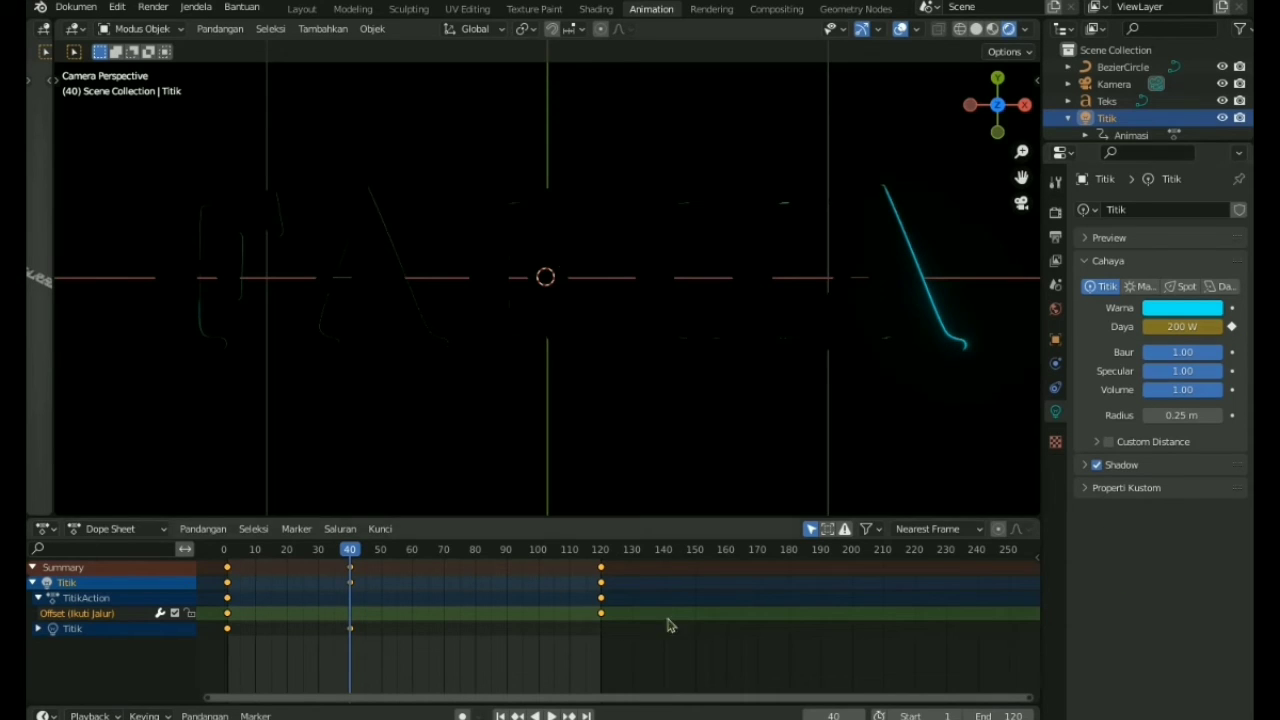
Keyframe the point light's power at 200 W on frame 95 and play back the animation
key("space")
mouse_move(521, 552)
left_mouse_down()
mouse_move(500, 551)
mouse_move(523, 552)
left_mouse_up()
left_click(1232, 327)
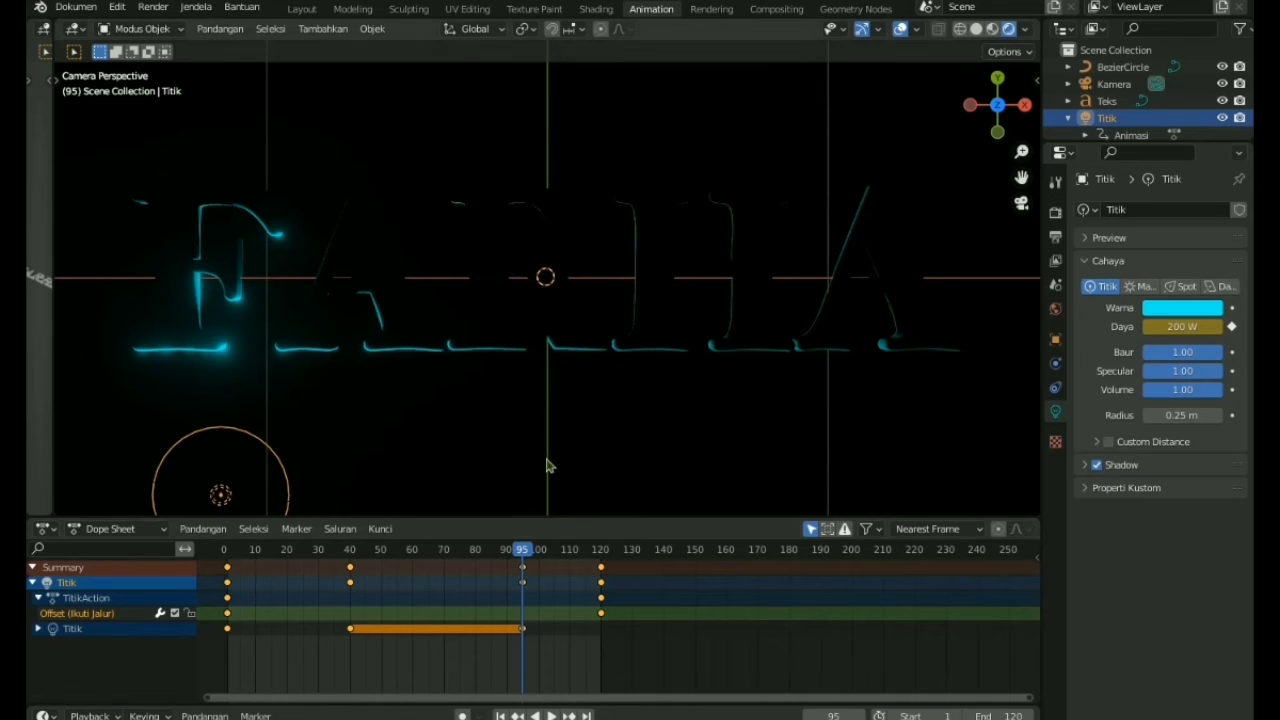
key("space")
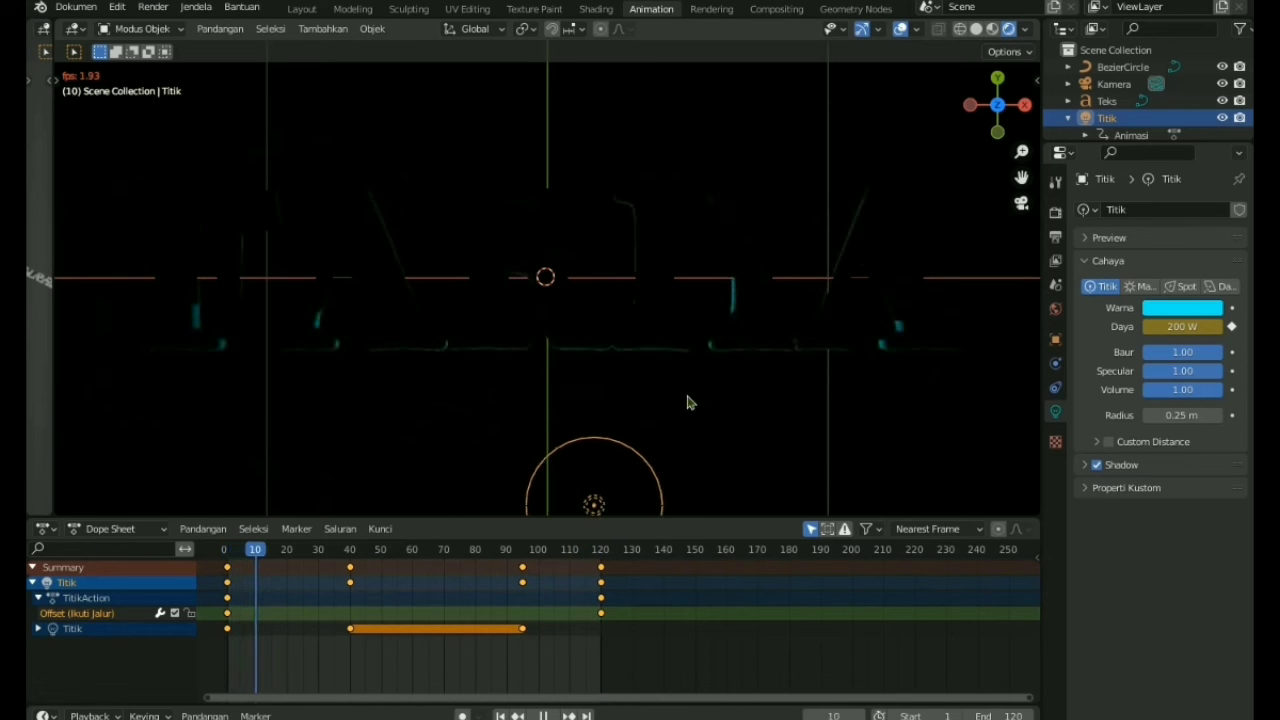
key("space")
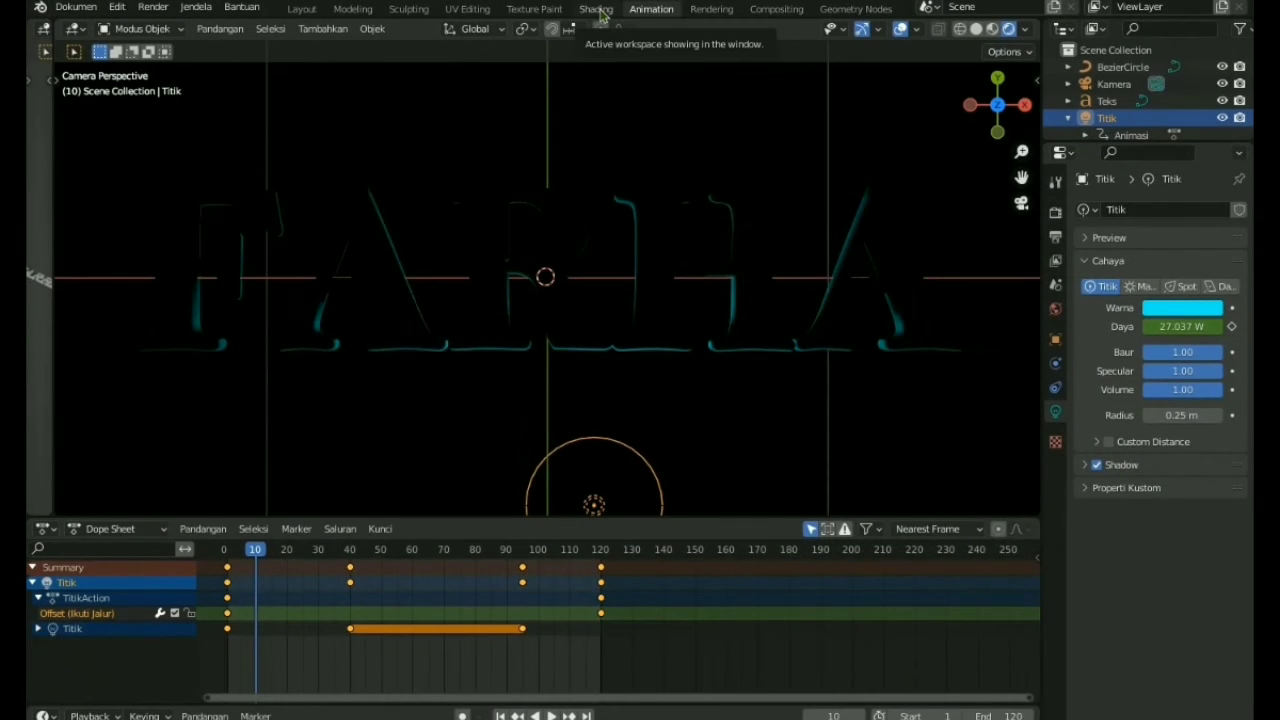
Select the text, move to frame 28 and keyframe its material's Emission node strength at 0 in the Shading workspace
left_click(598, 9)
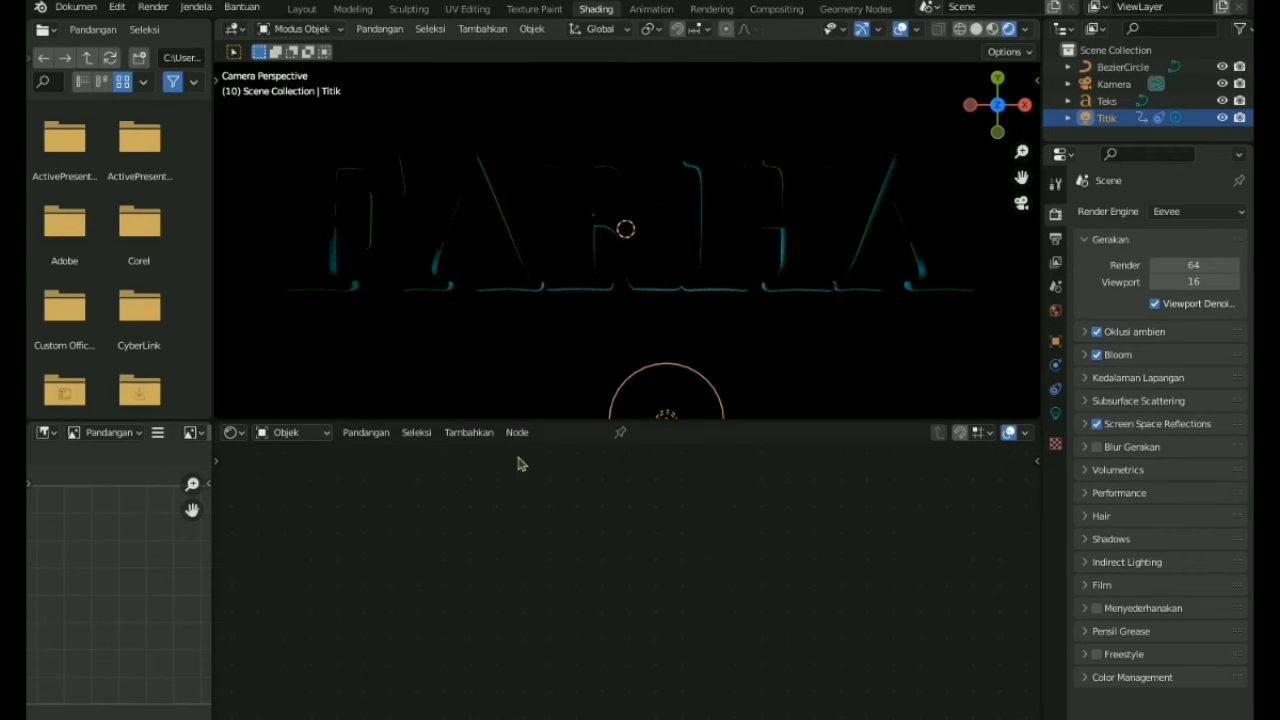
left_click(502, 258)
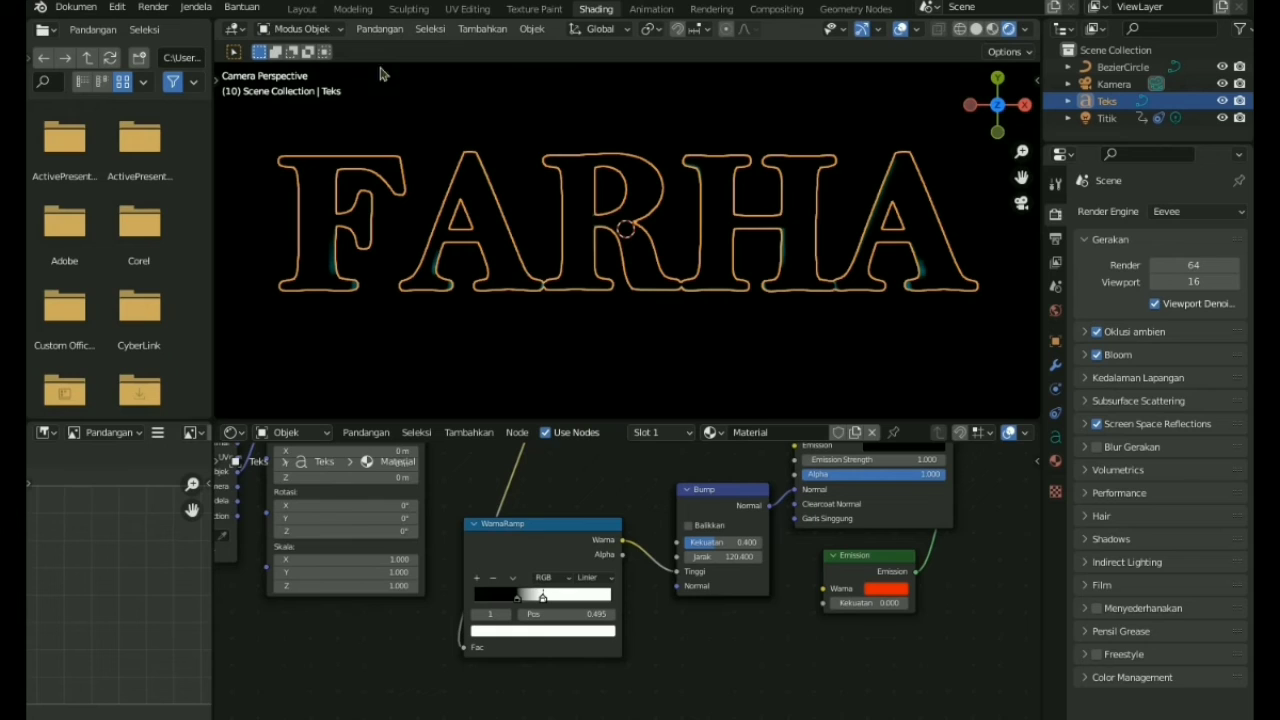
left_click(650, 9)
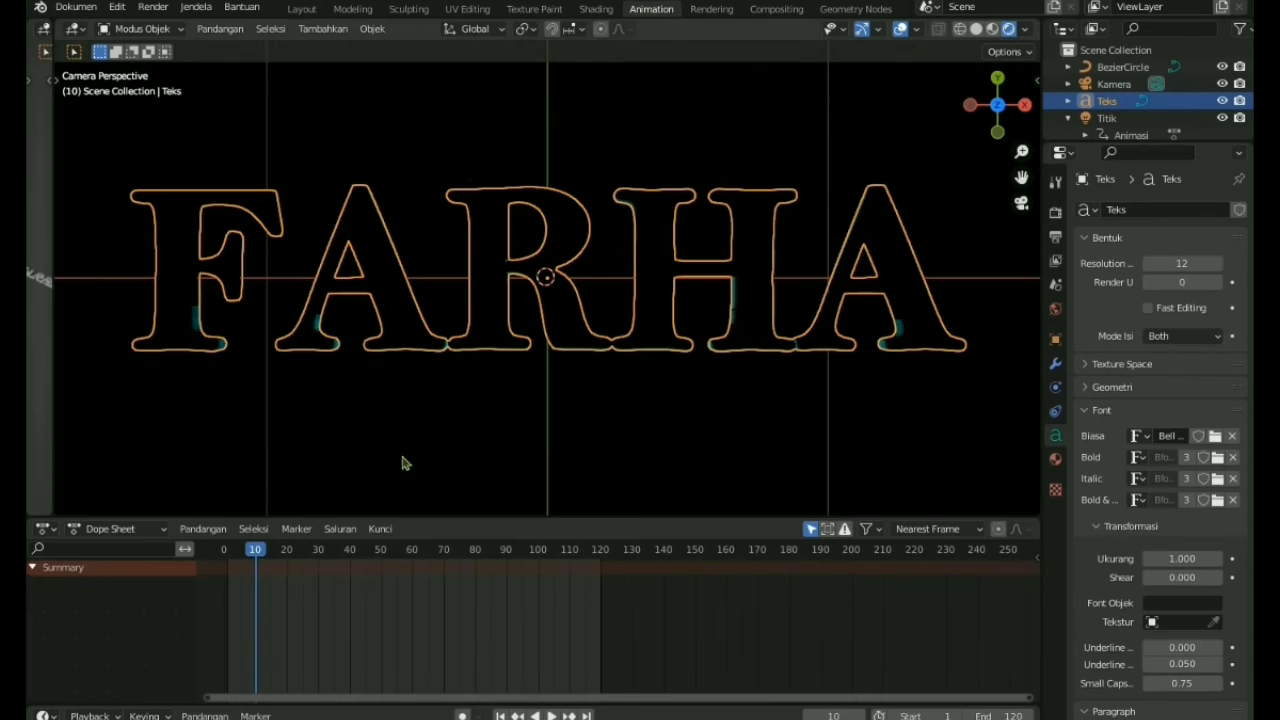
key("Left")
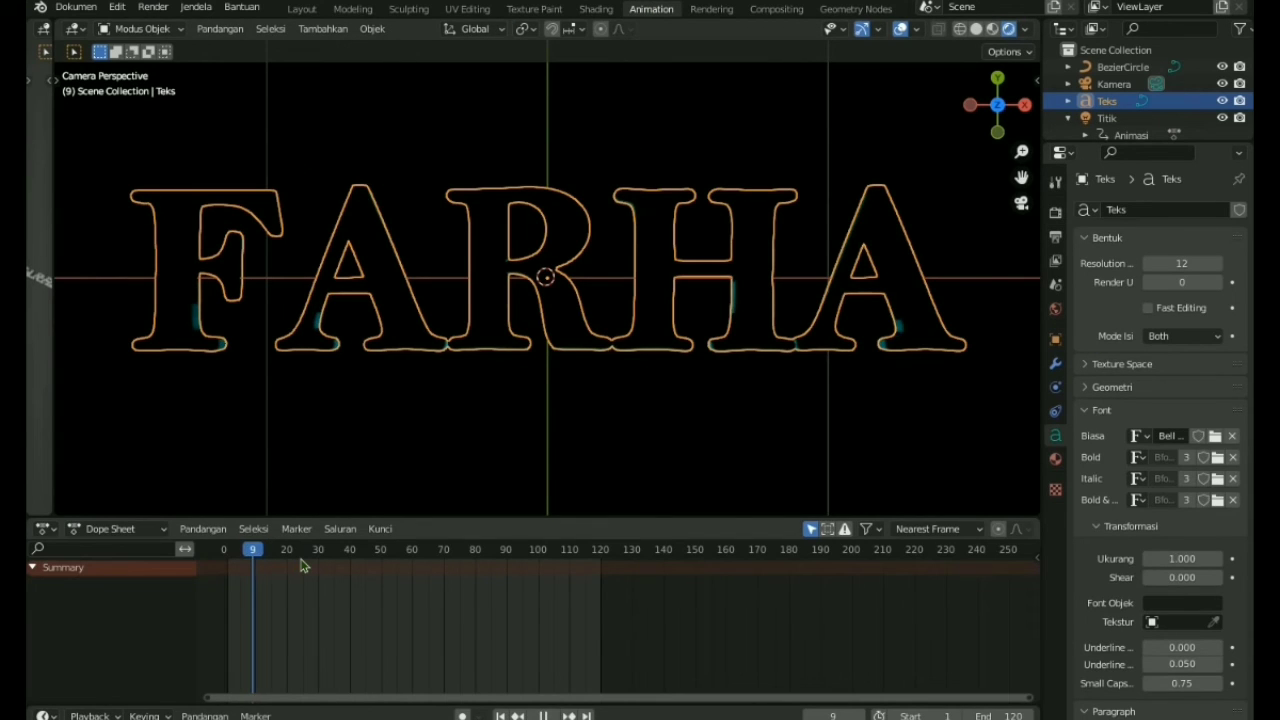
left_click(302, 562)
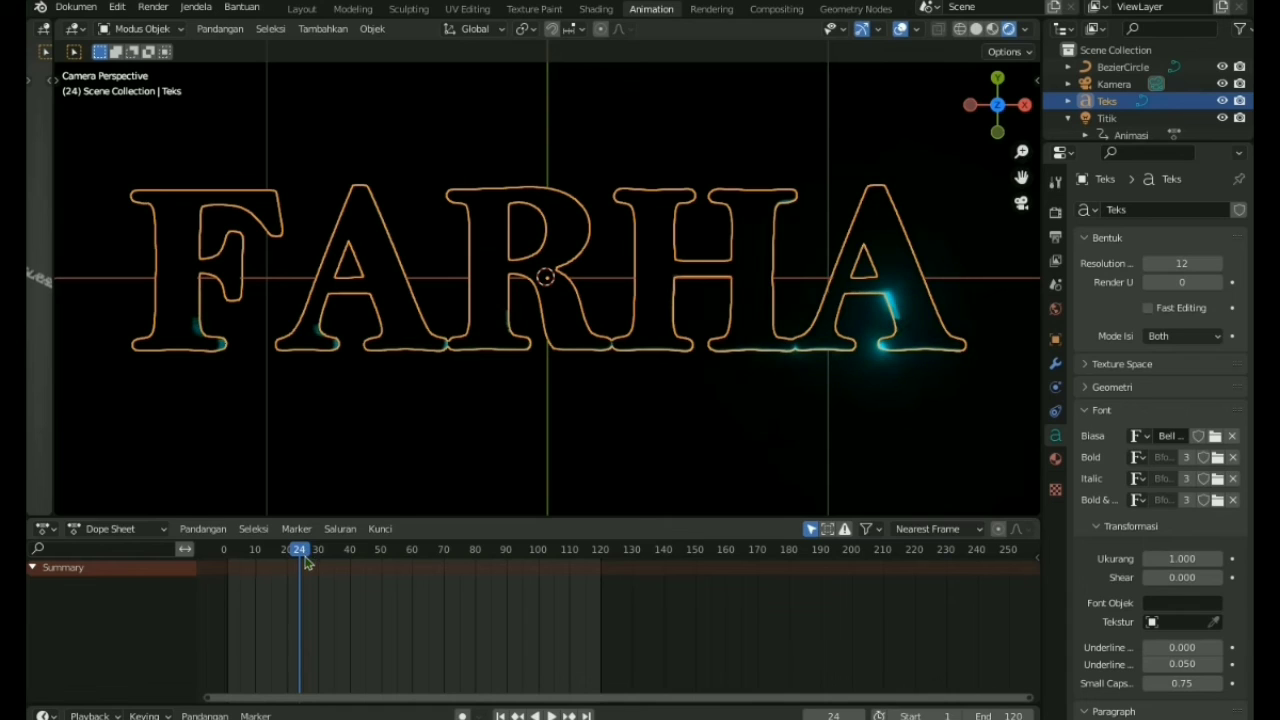
left_click(313, 558)
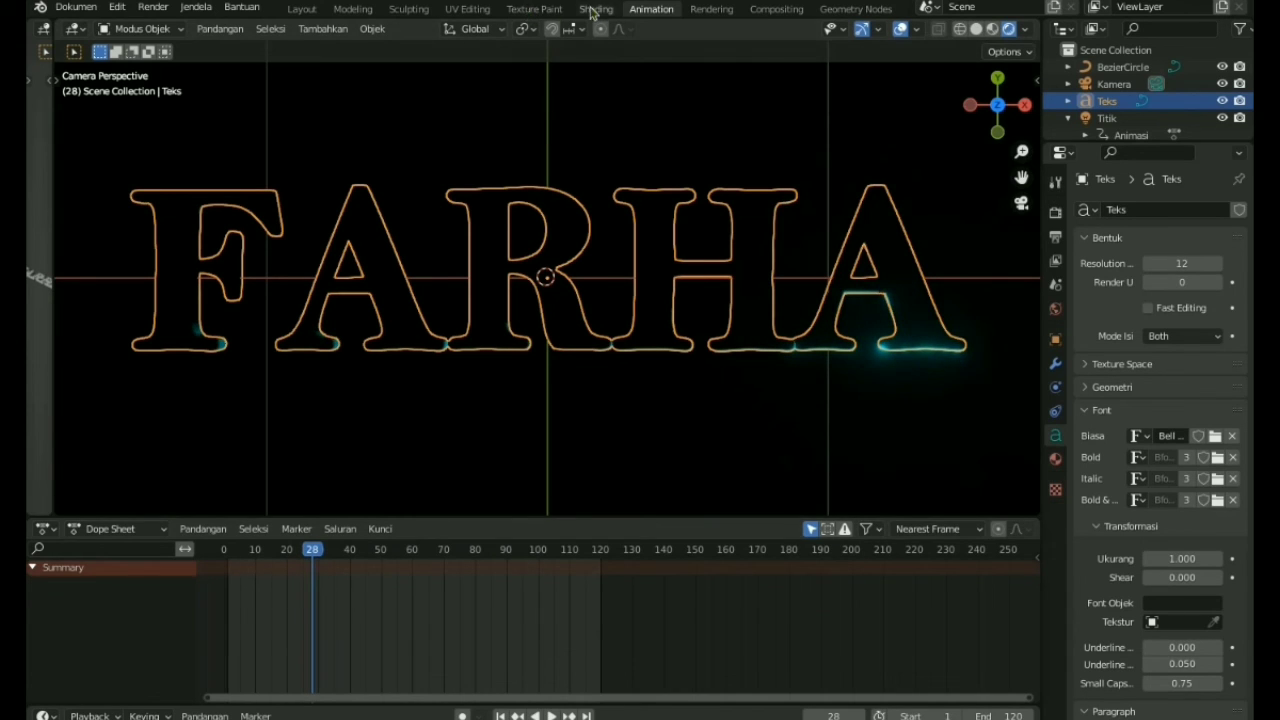
left_click(596, 9)
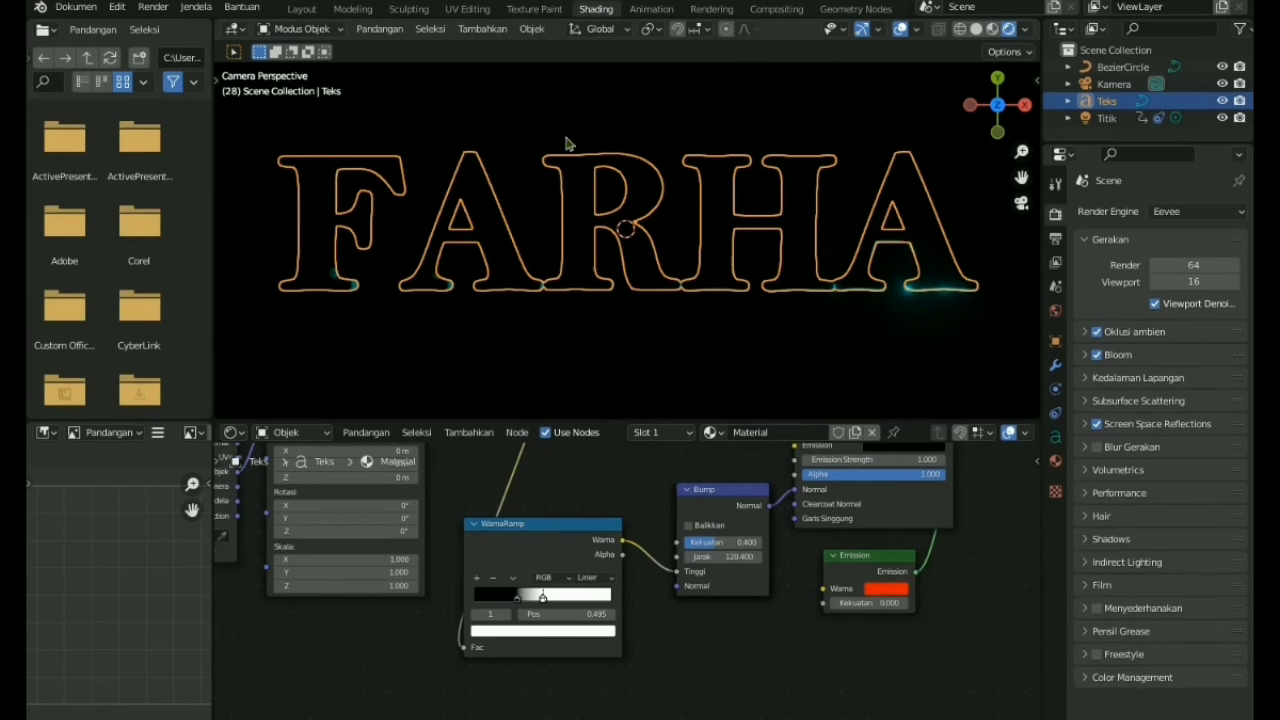
right_click(883, 603)
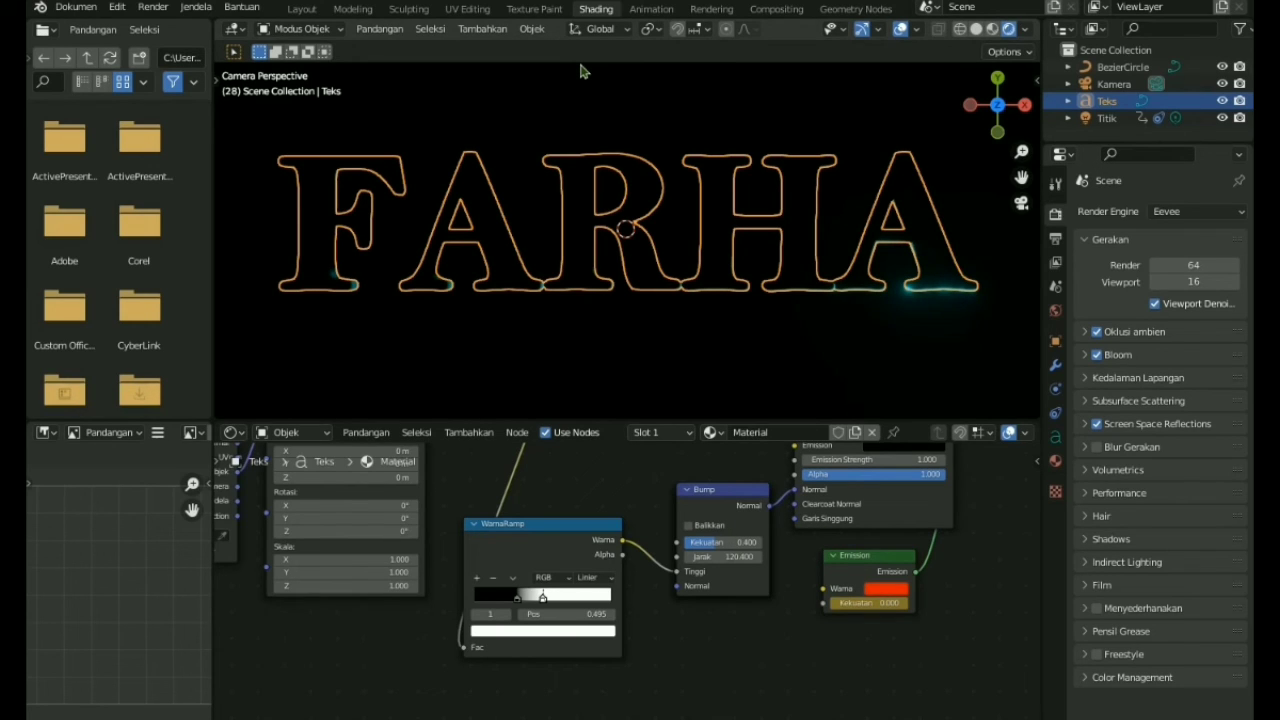
Move the playhead to frame 45 in the Animation workspace and reopen the text material in the Shading workspace
left_click(658, 10)
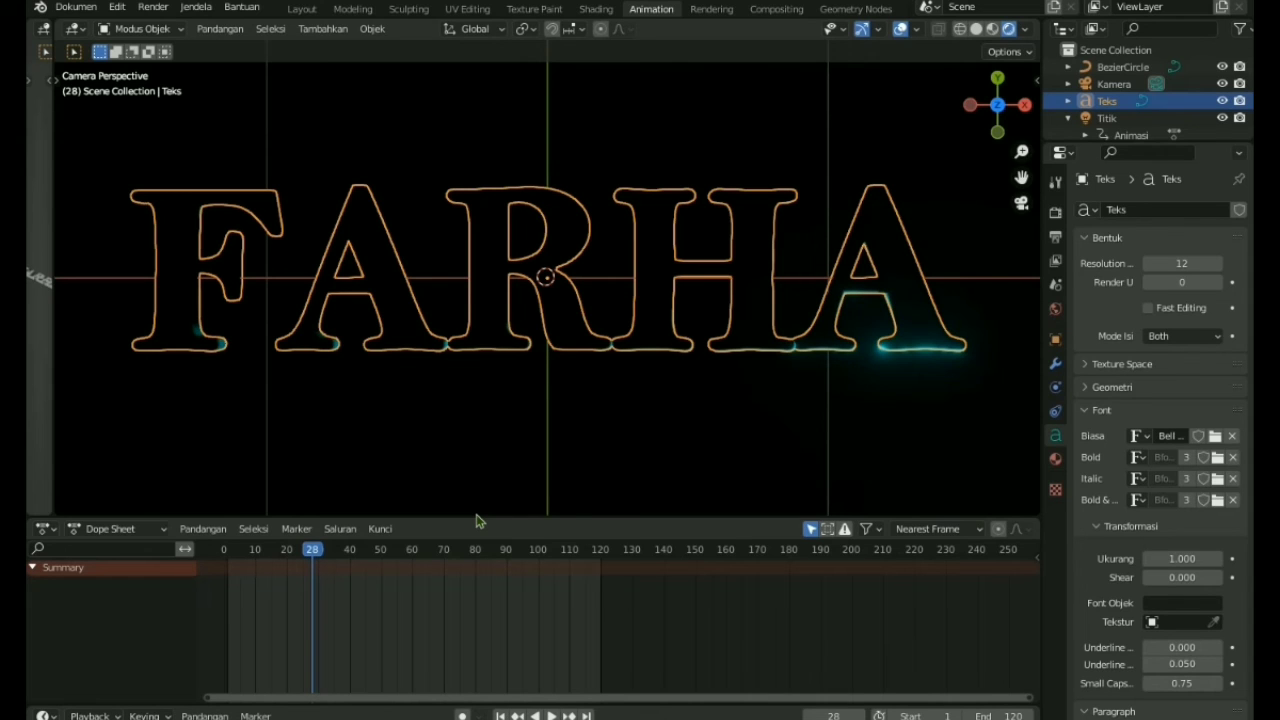
key("space")
left_click(396, 559)
key("space")
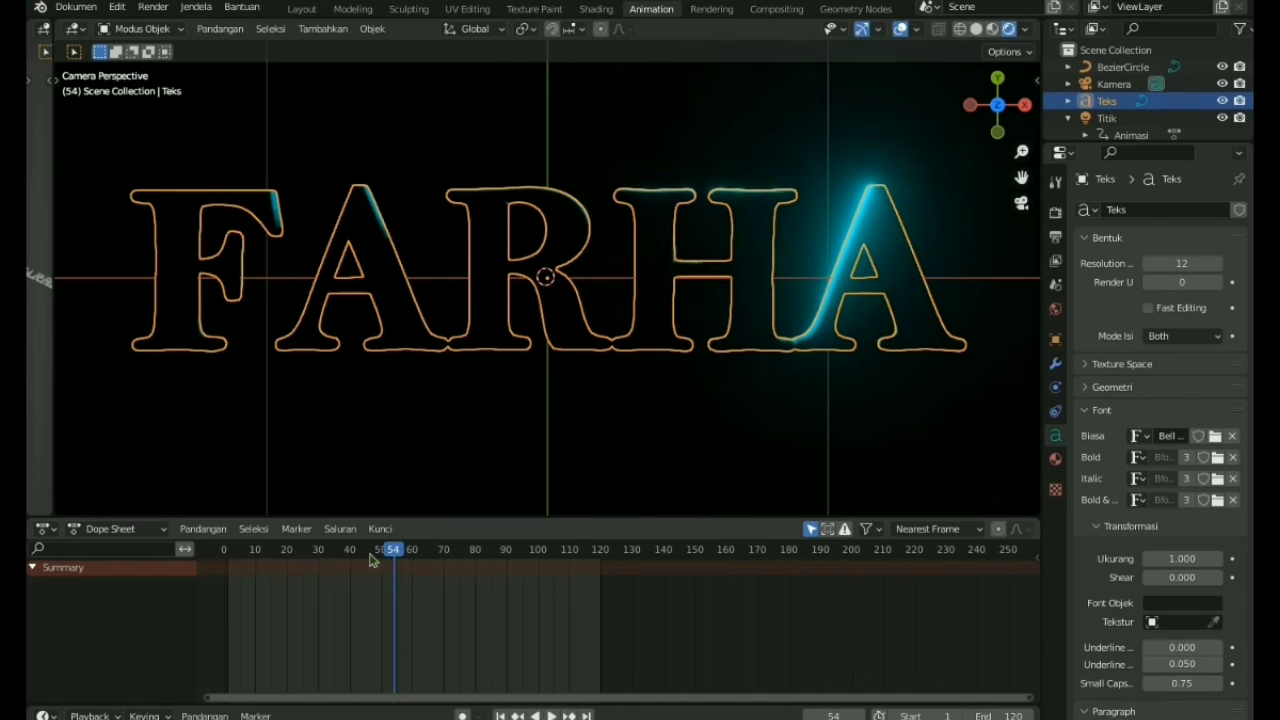
left_click_drag(384, 557, 366, 557)
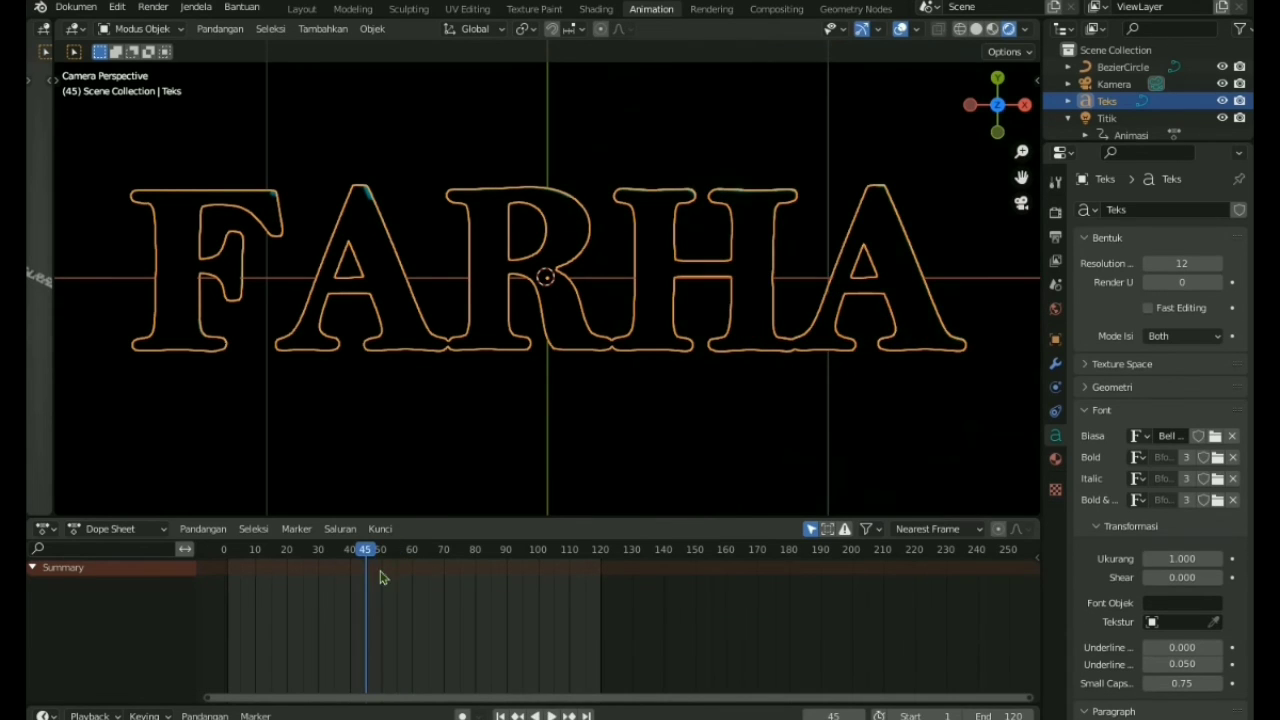
left_click(596, 10)
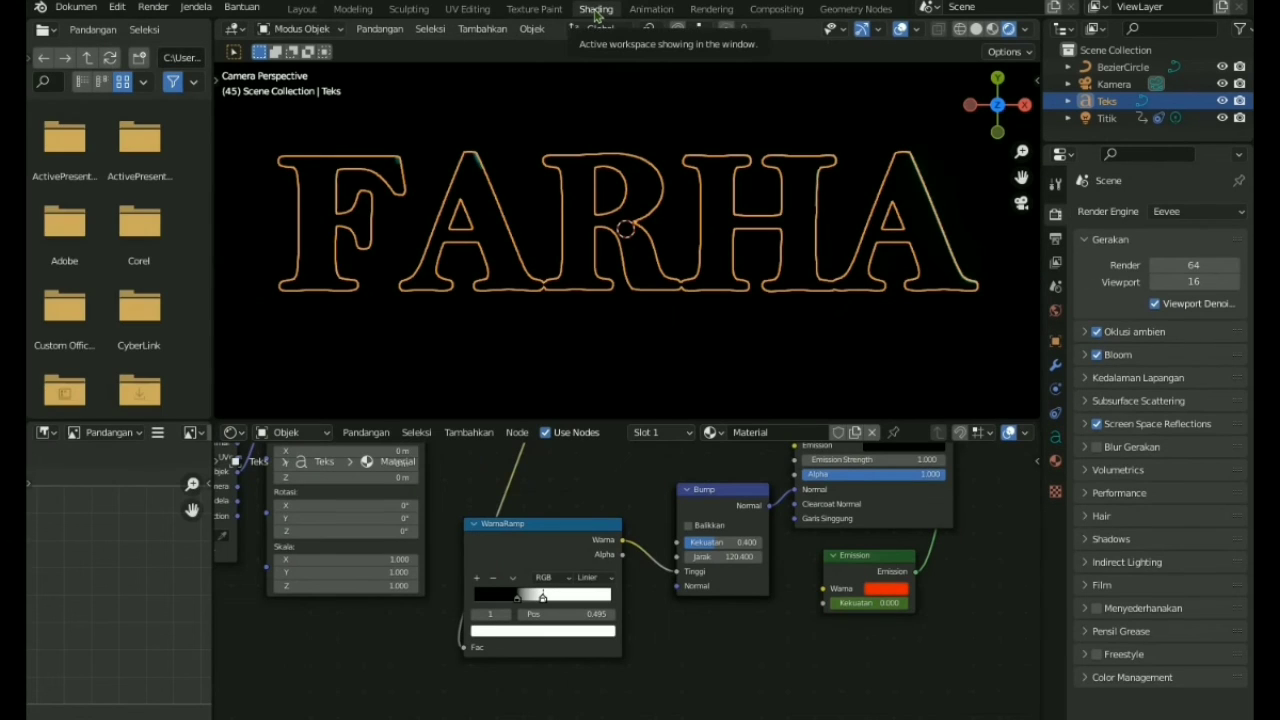
Set the Emission node's strength to 20
left_click(848, 603)
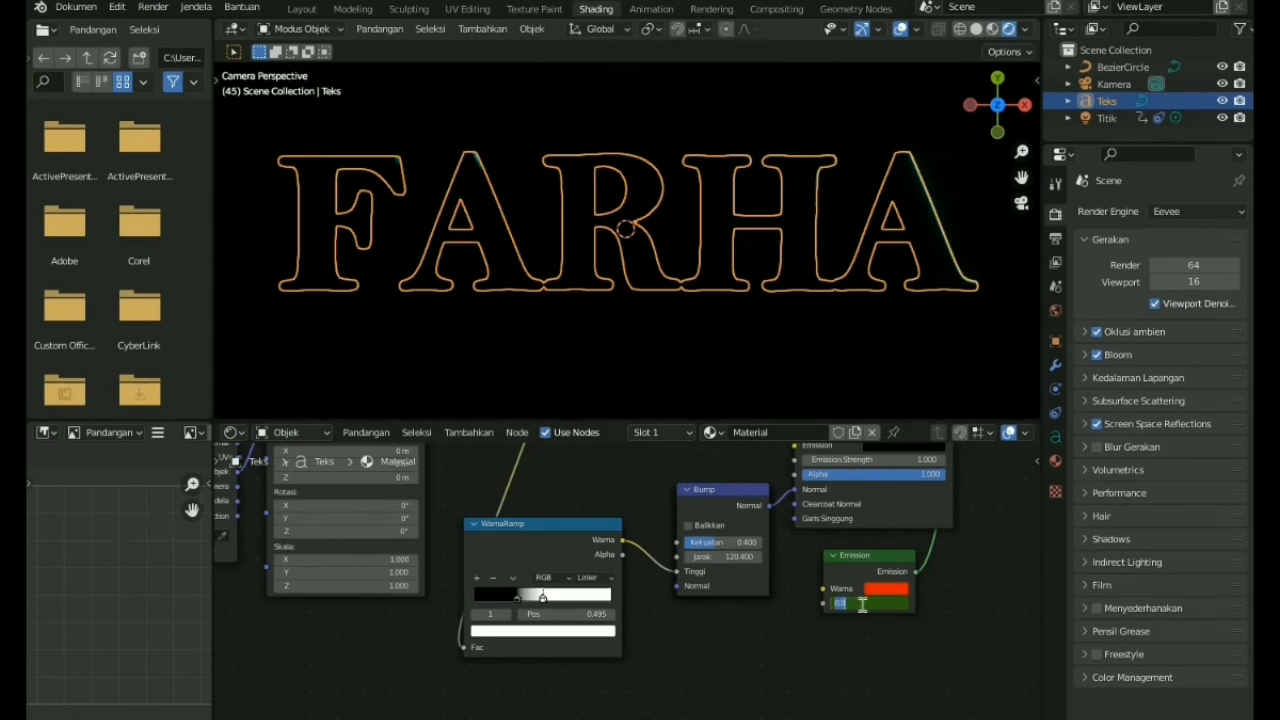
key("BackSpace")
type("20")
key("Return")
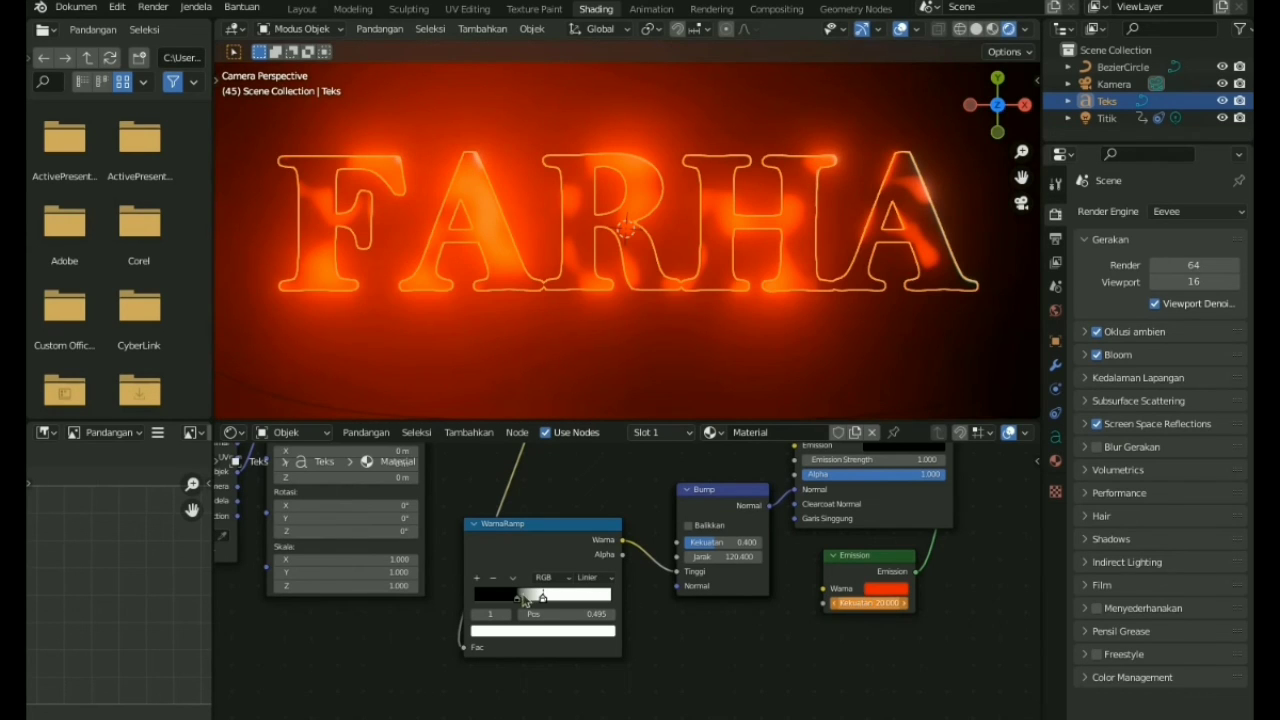
Move the white stop of the ColorRamp feeding the Bump node to position 1.000 and check the other ColorRamp nodes
left_click_drag(541, 601, 620, 610)
middle_click_drag(628, 516, 613, 656)
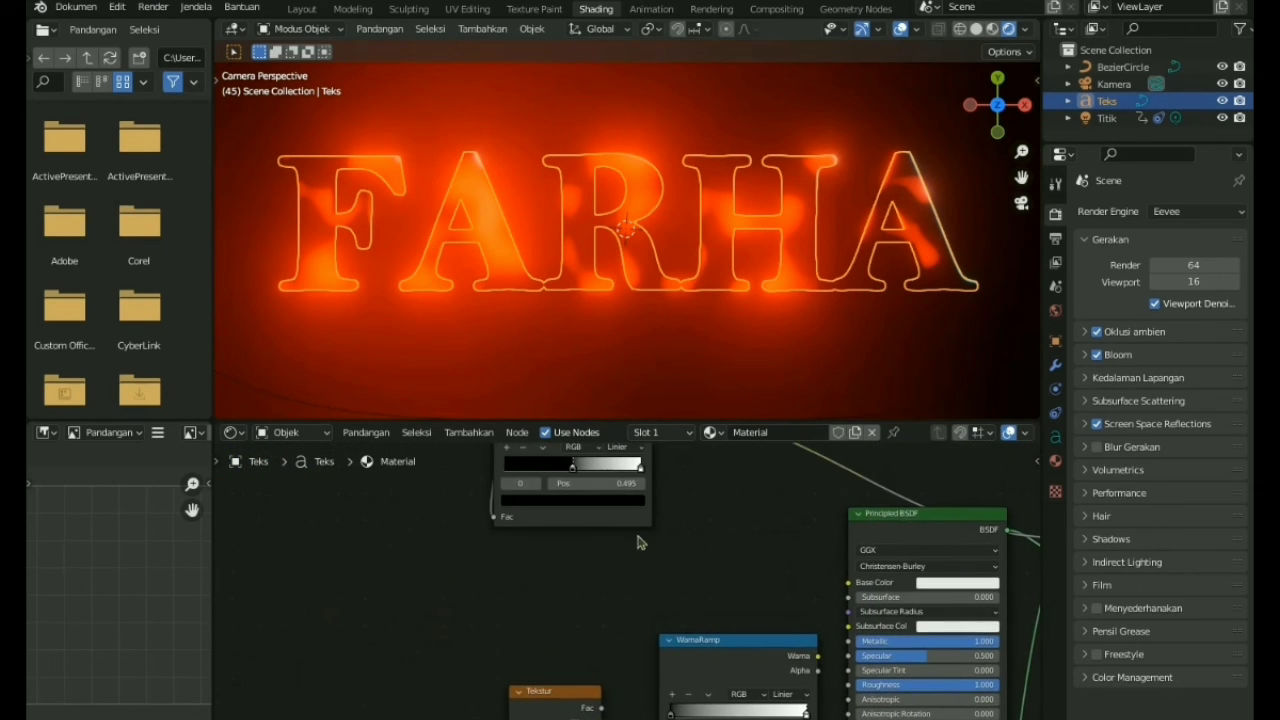
left_click(640, 468)
left_click_drag(600, 478, 630, 490)
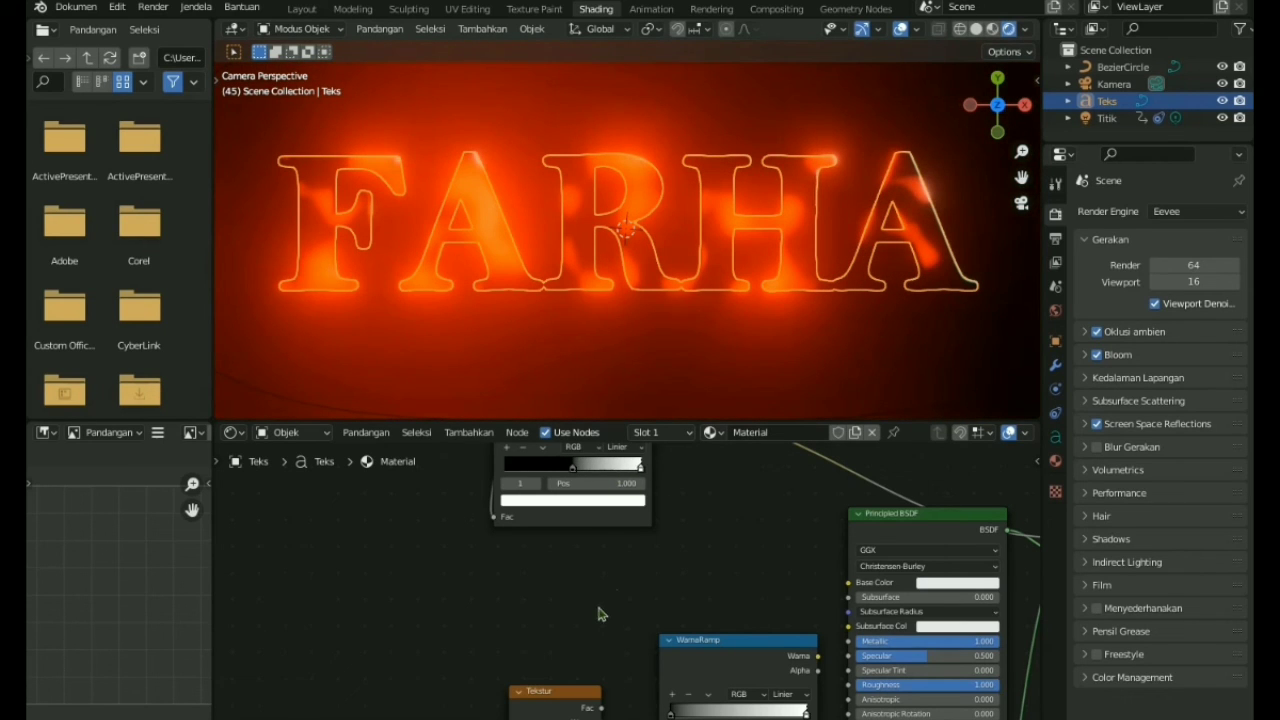
middle_click_drag(608, 544, 619, 468)
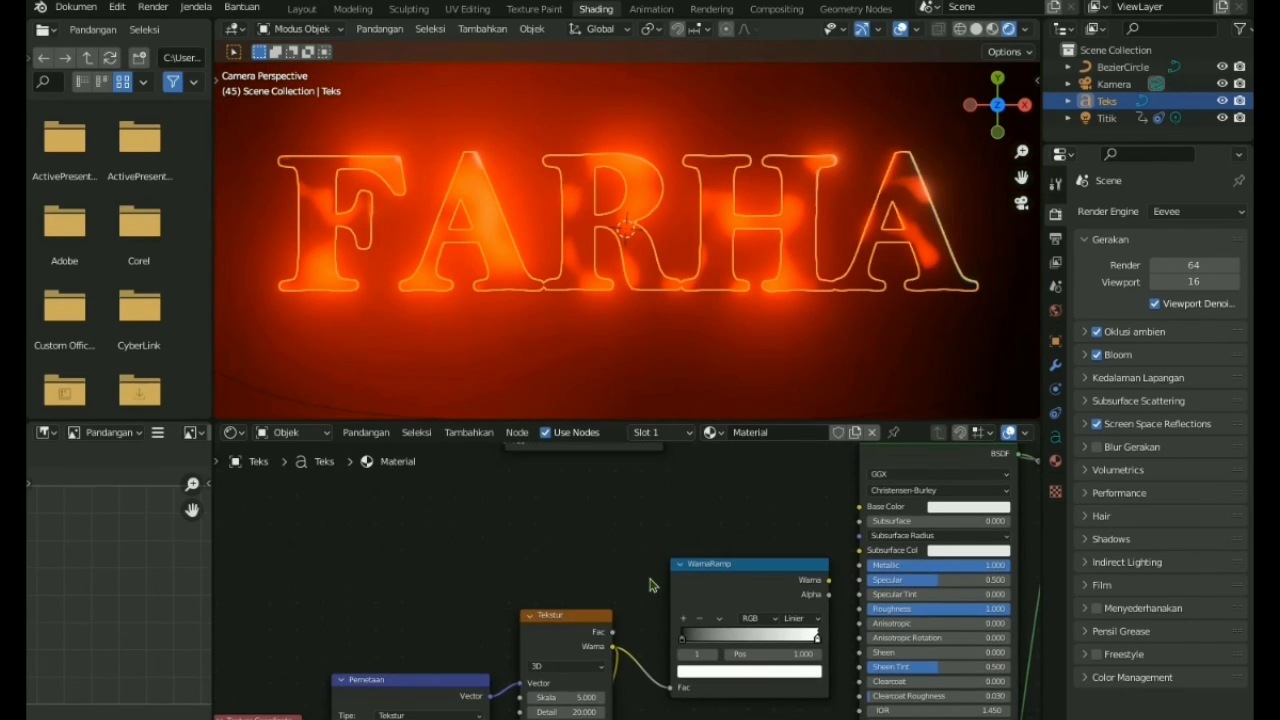
middle_click_drag(650, 585, 617, 483)
middle_click_drag(664, 650, 638, 508)
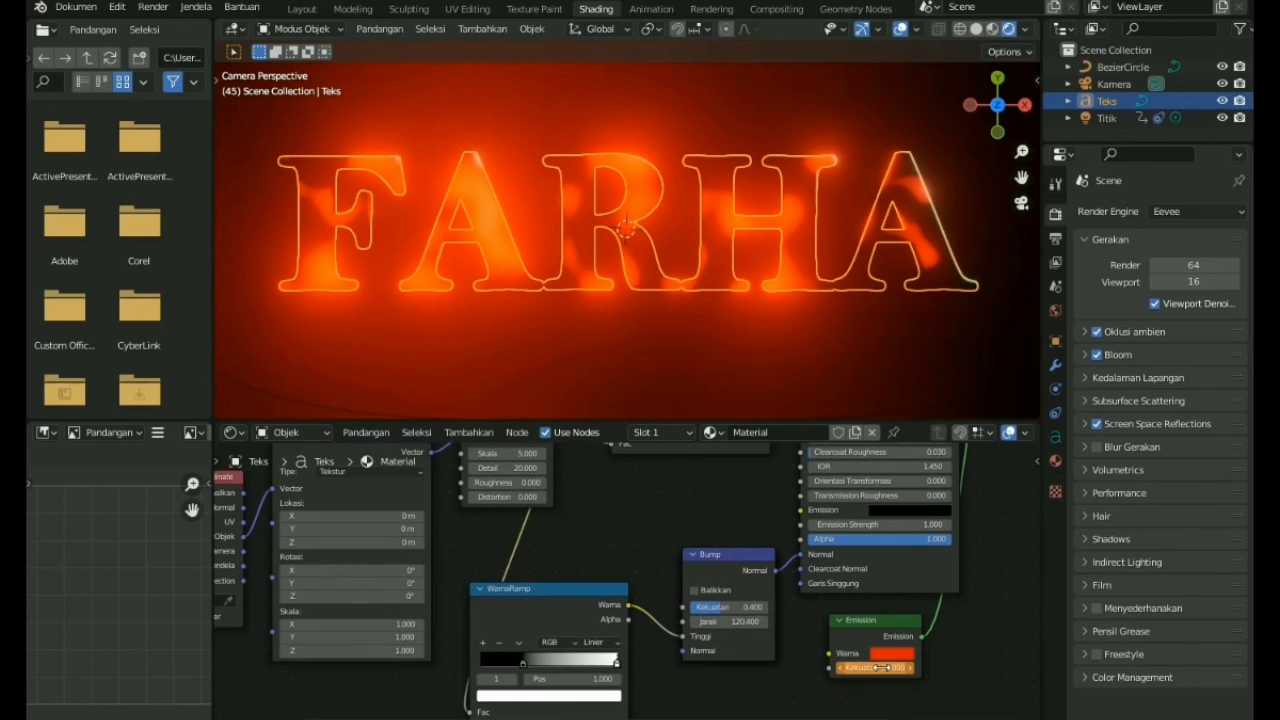
Set the Emission node's strength to 16 and keyframe it at frame 45
left_click(884, 668)
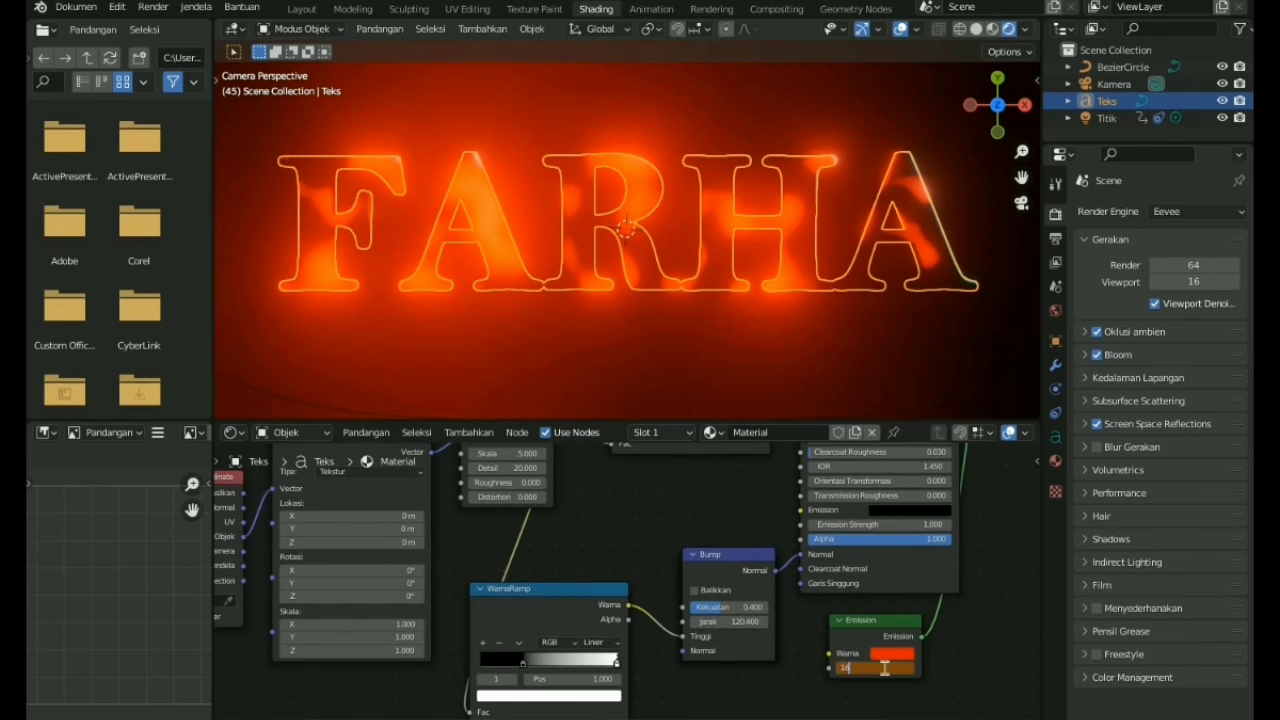
type("16")
key("Return")
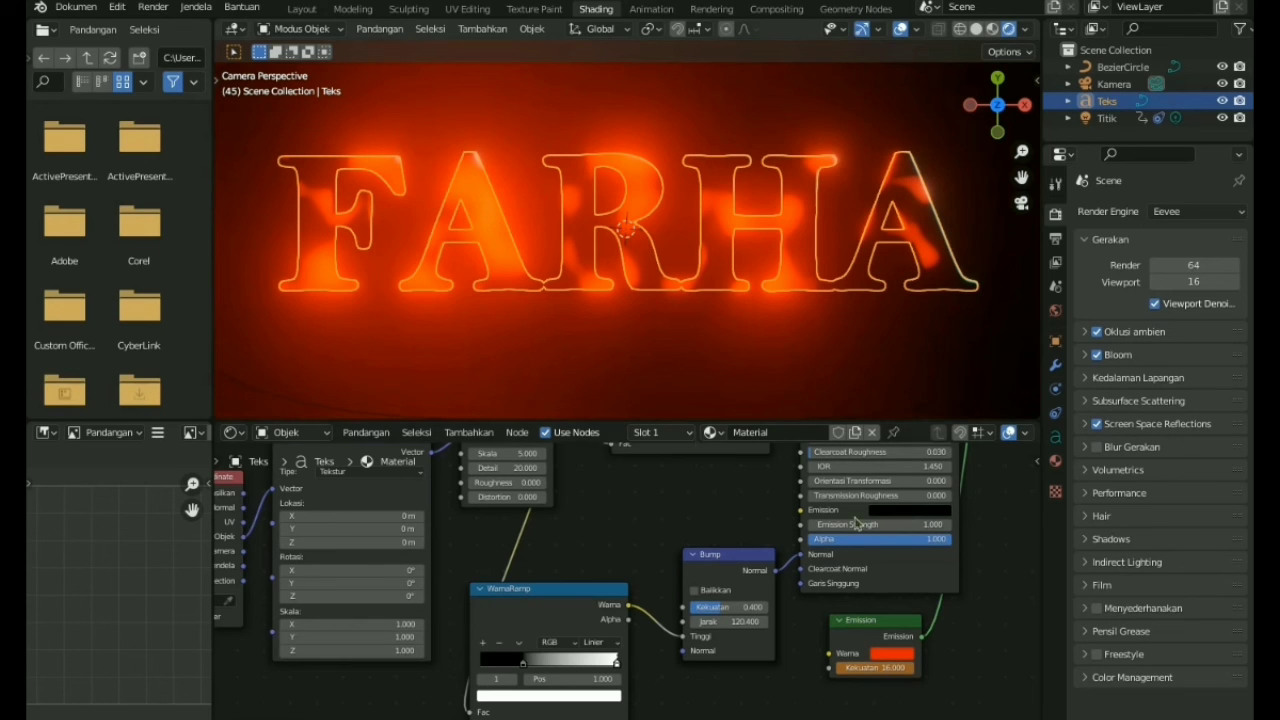
right_click(882, 667)
left_click(810, 546)
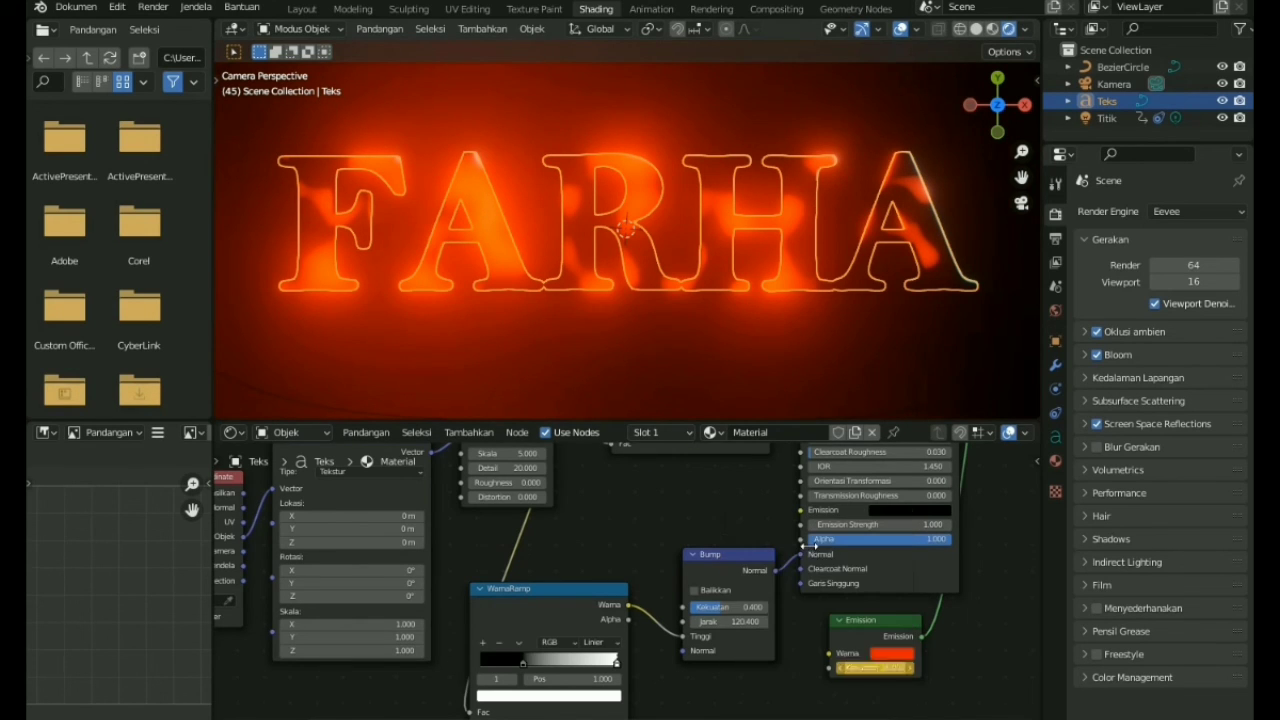
Move the playhead to frame 75, set the Emission node's strength to 0 and keyframe it there
left_click(650, 14)
key("space")
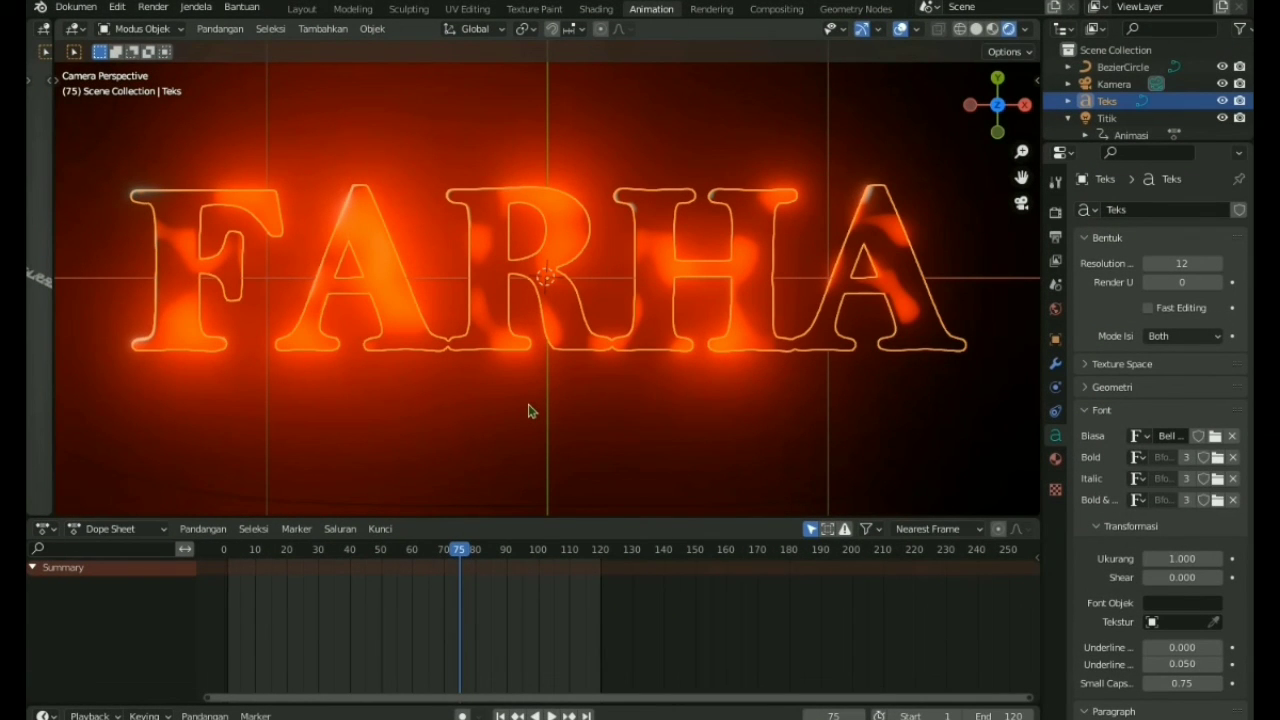
left_click(595, 9)
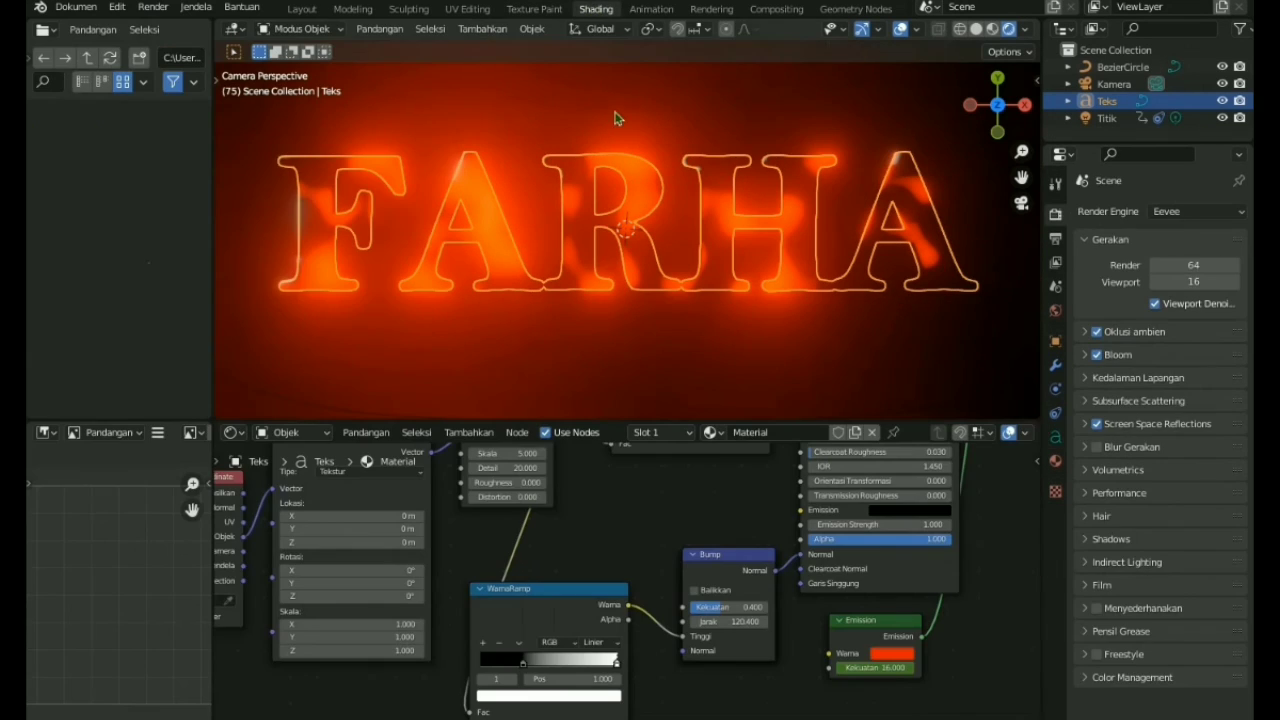
double_click(886, 669)
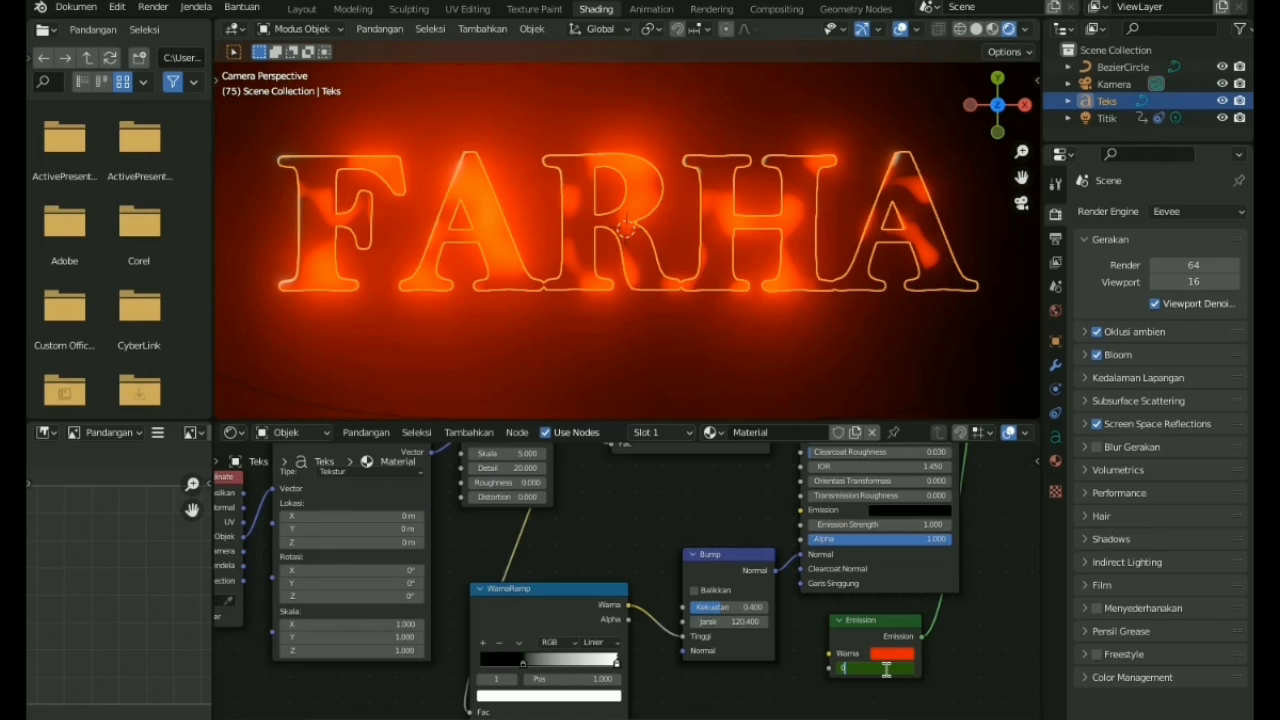
type("0")
key("Return")
right_click(874, 668)
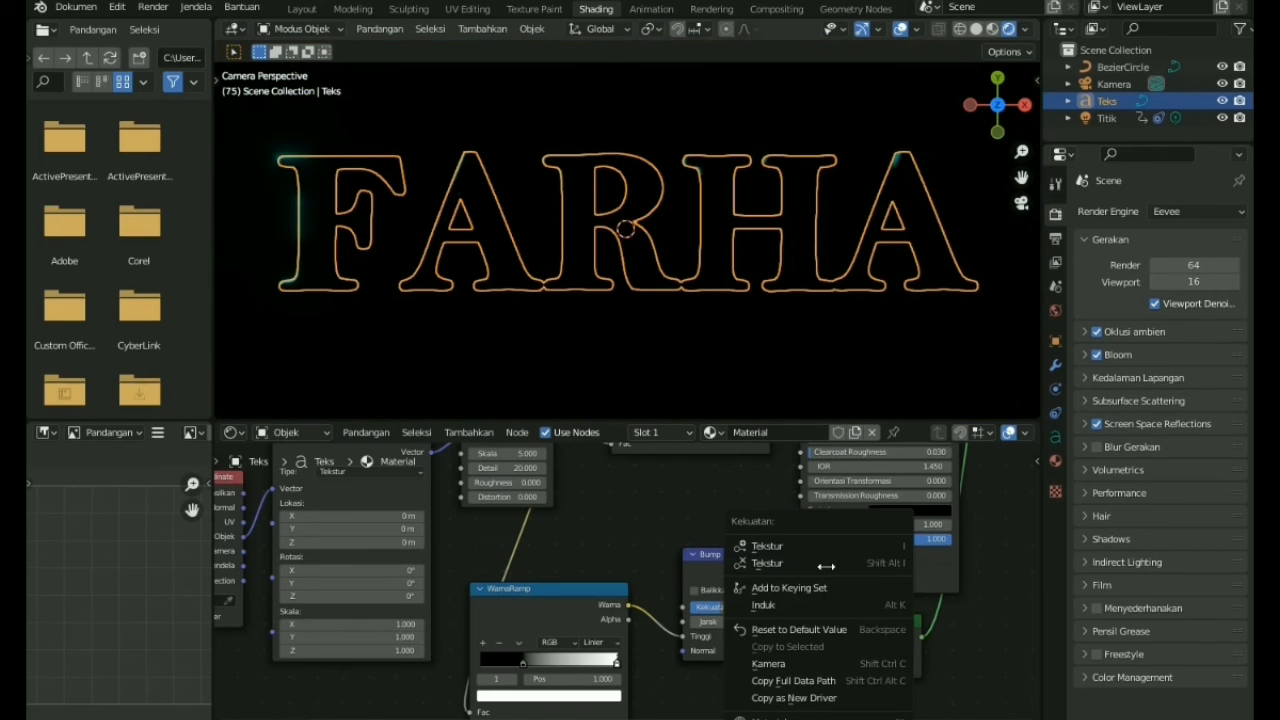
left_click(818, 546)
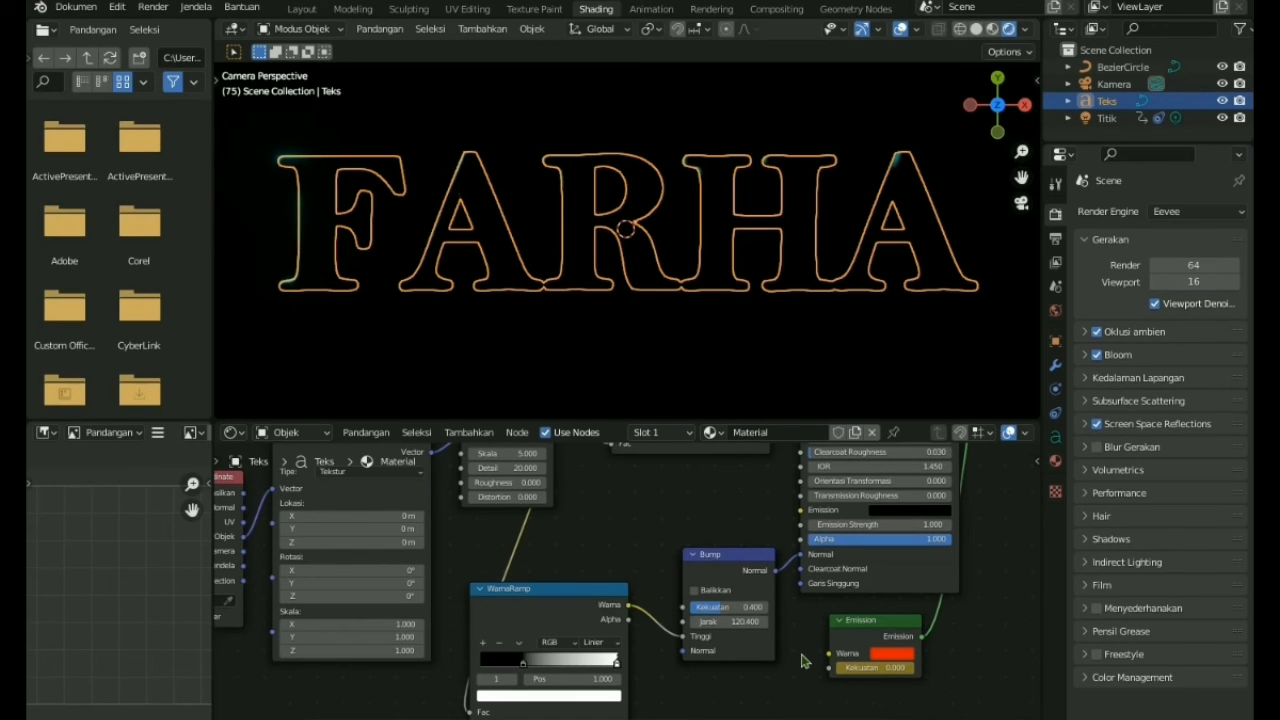
Play back the animation in the Animation workspace to check the text's fading glow and the circling light
left_click(652, 9)
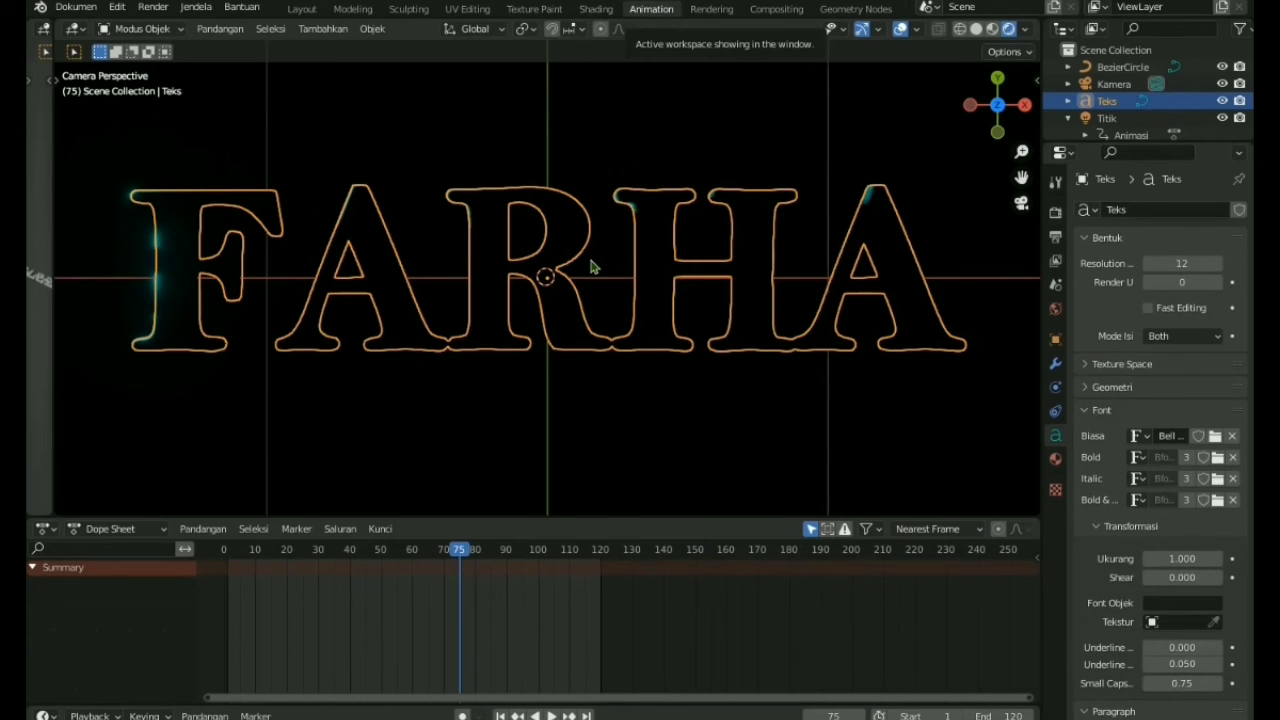
key("space")
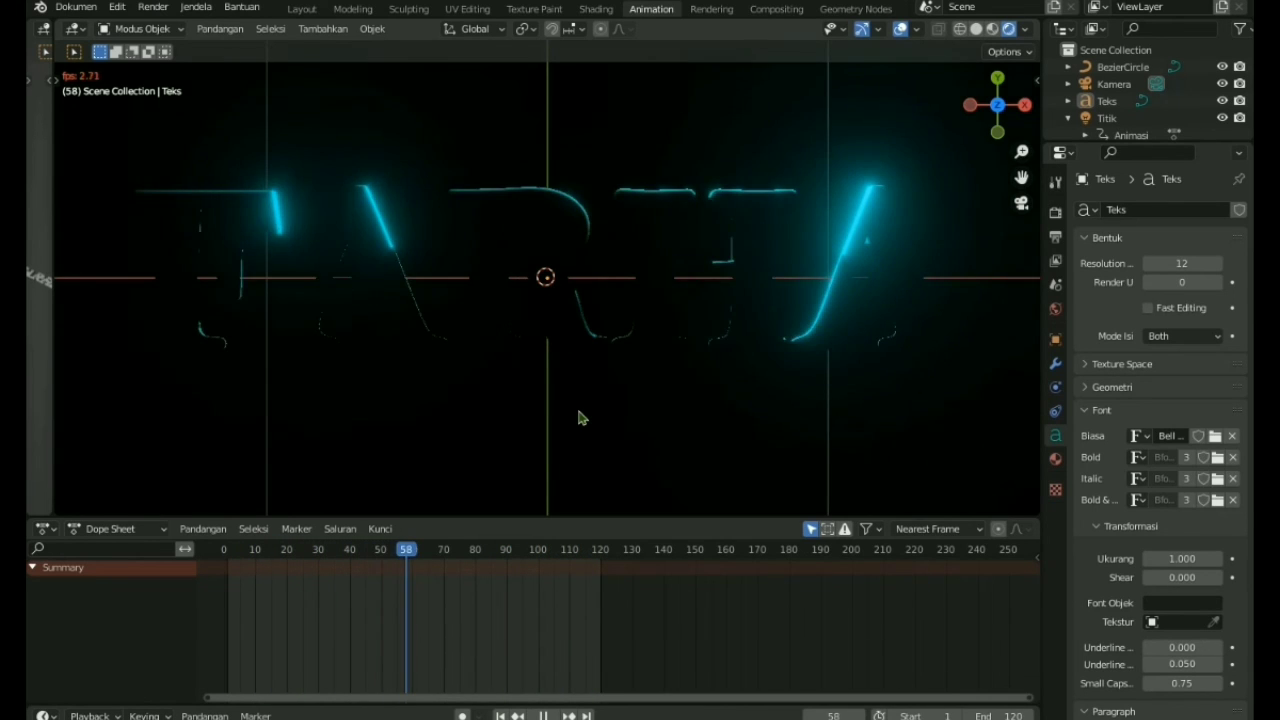
key("space")
key("space")
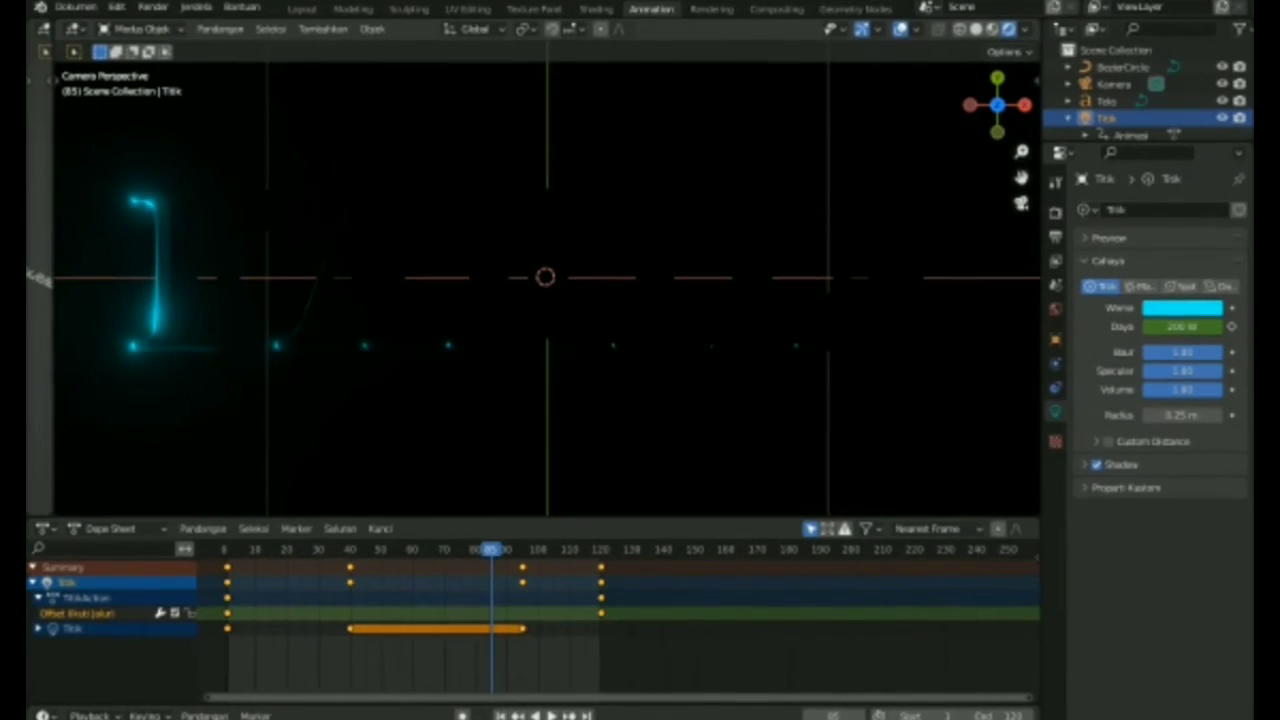
Set the render output's file format to FFmpeg Video
left_click(1055, 236)
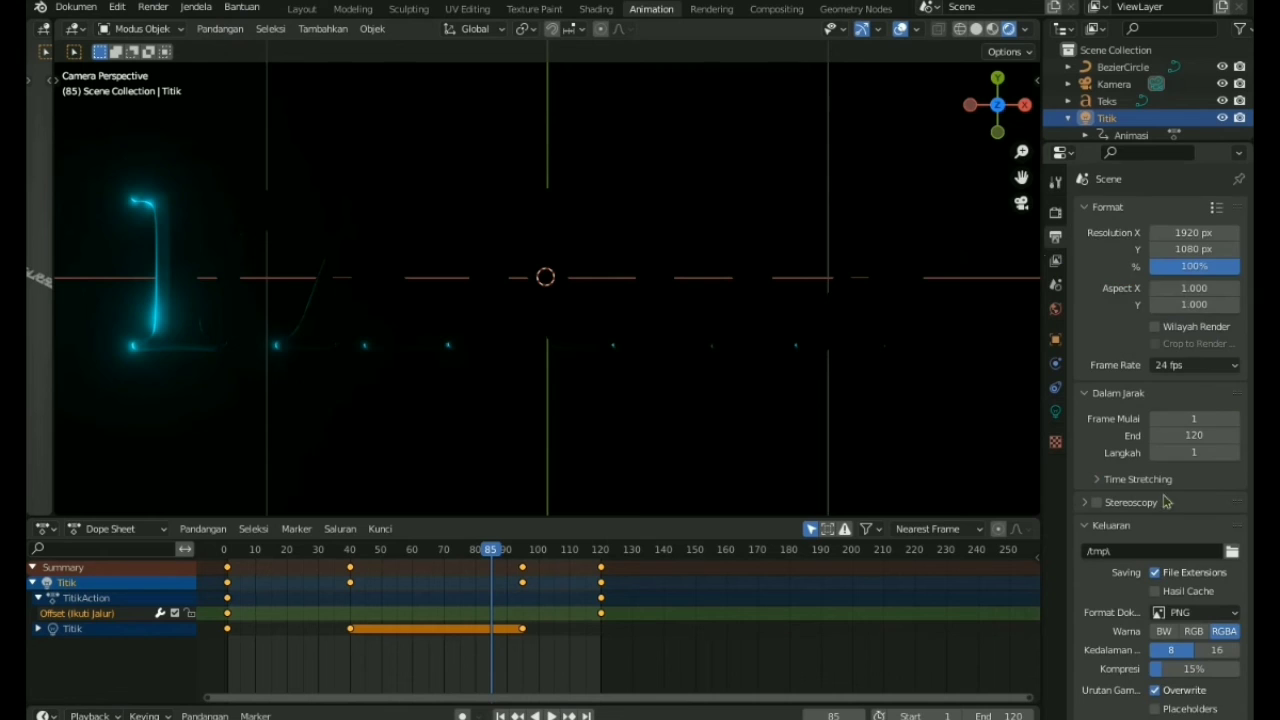
scroll(1166, 500, "down", 2)
left_click(1197, 567)
left_click(1200, 655)
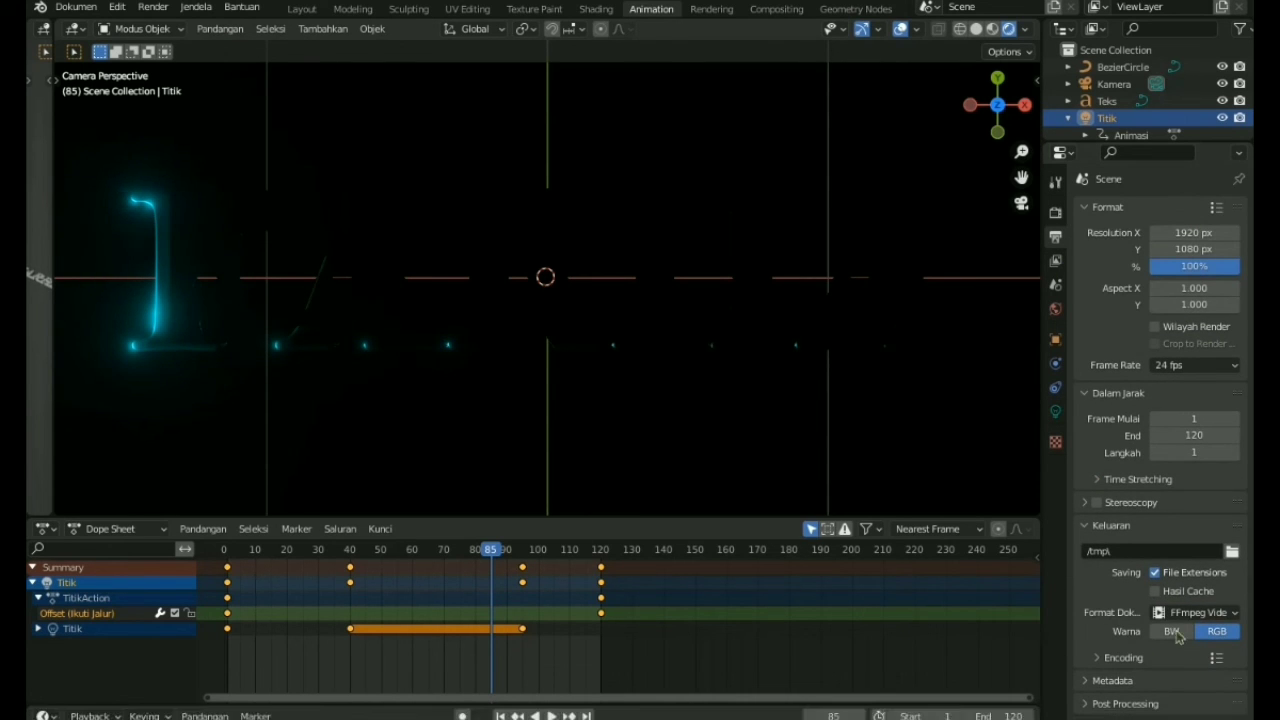
Set the render output path to the name FINISH in the E: drive folder that holds BAHAN TUTORIAL.blend
left_click(1215, 552)
left_click(1233, 554)
left_click(1233, 554)
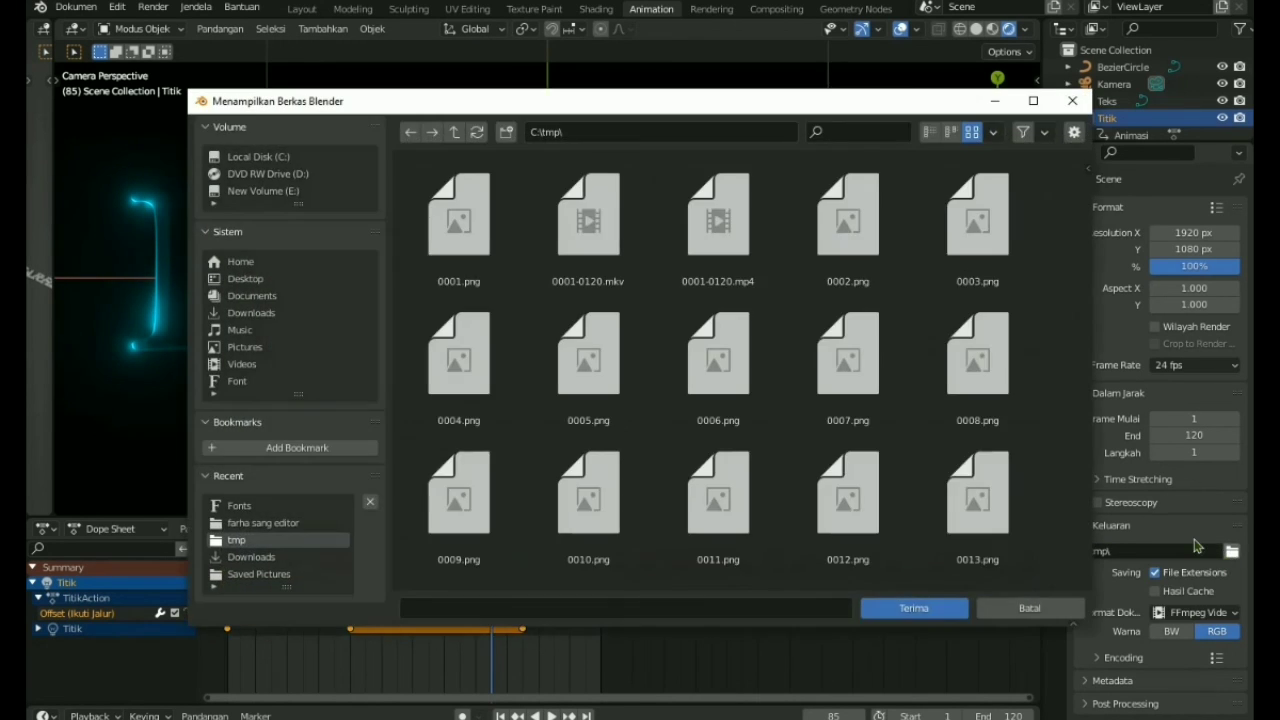
left_click(287, 199)
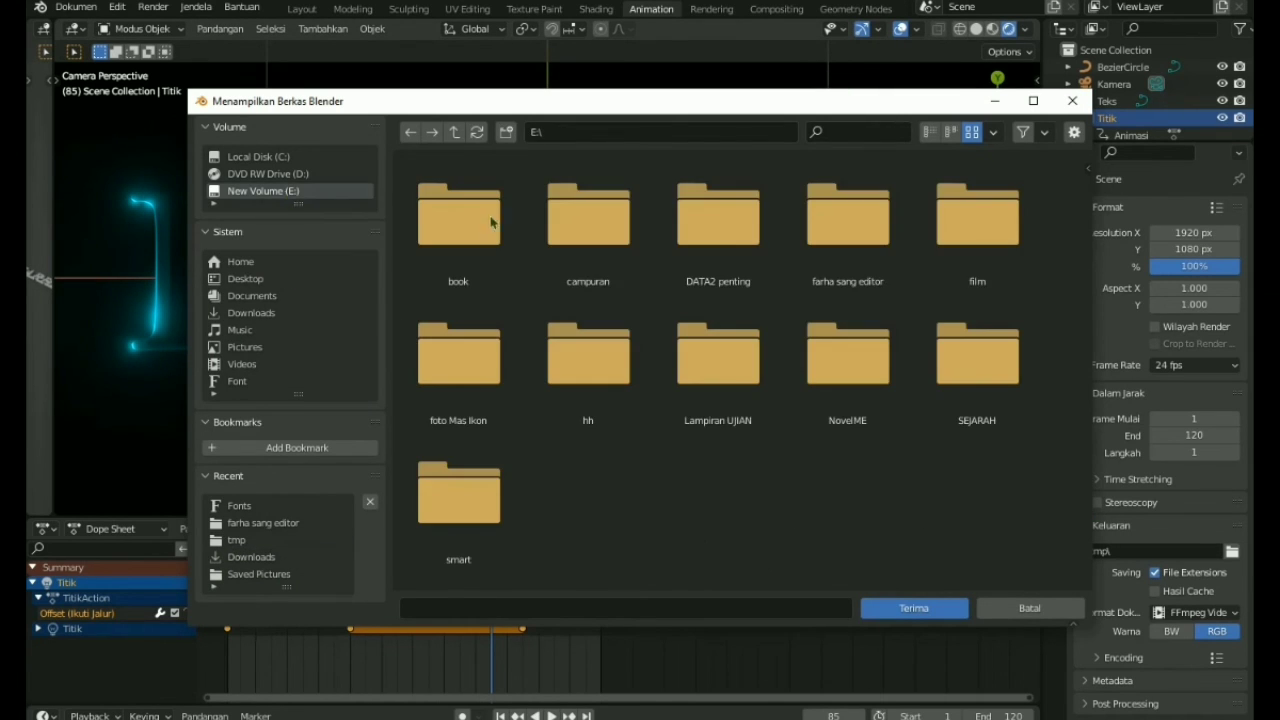
left_click(860, 265)
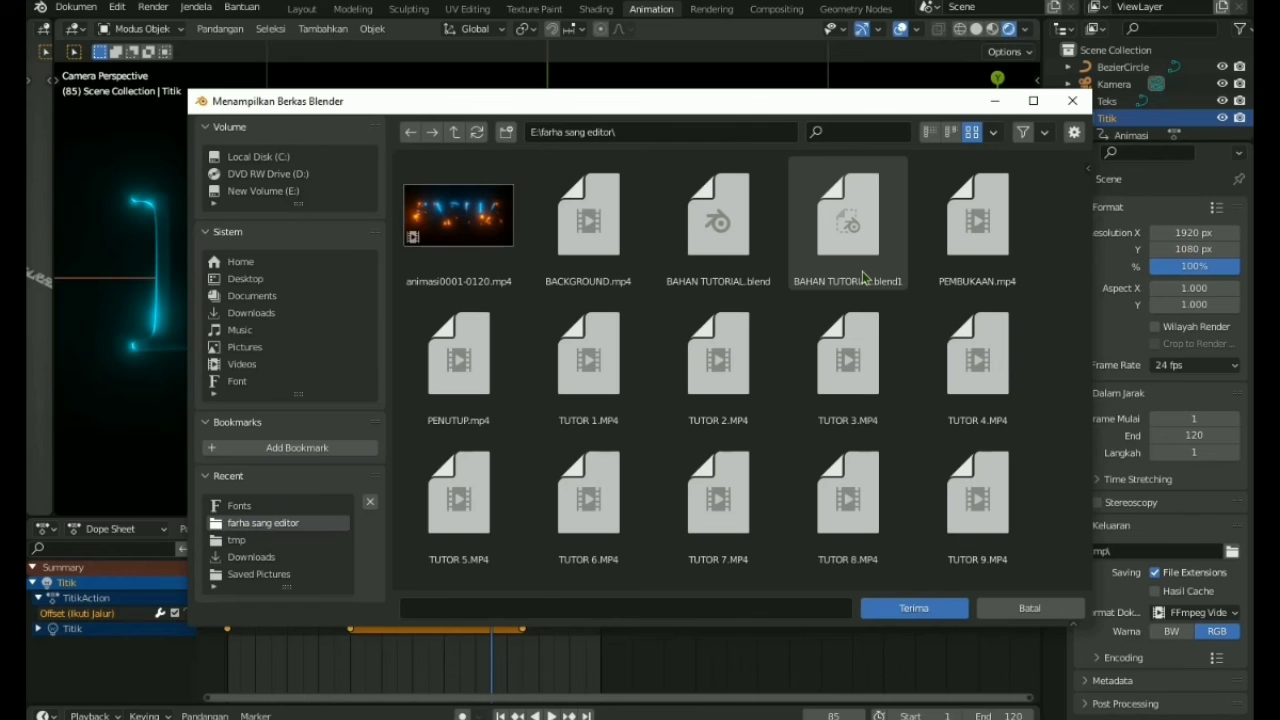
left_click(543, 608)
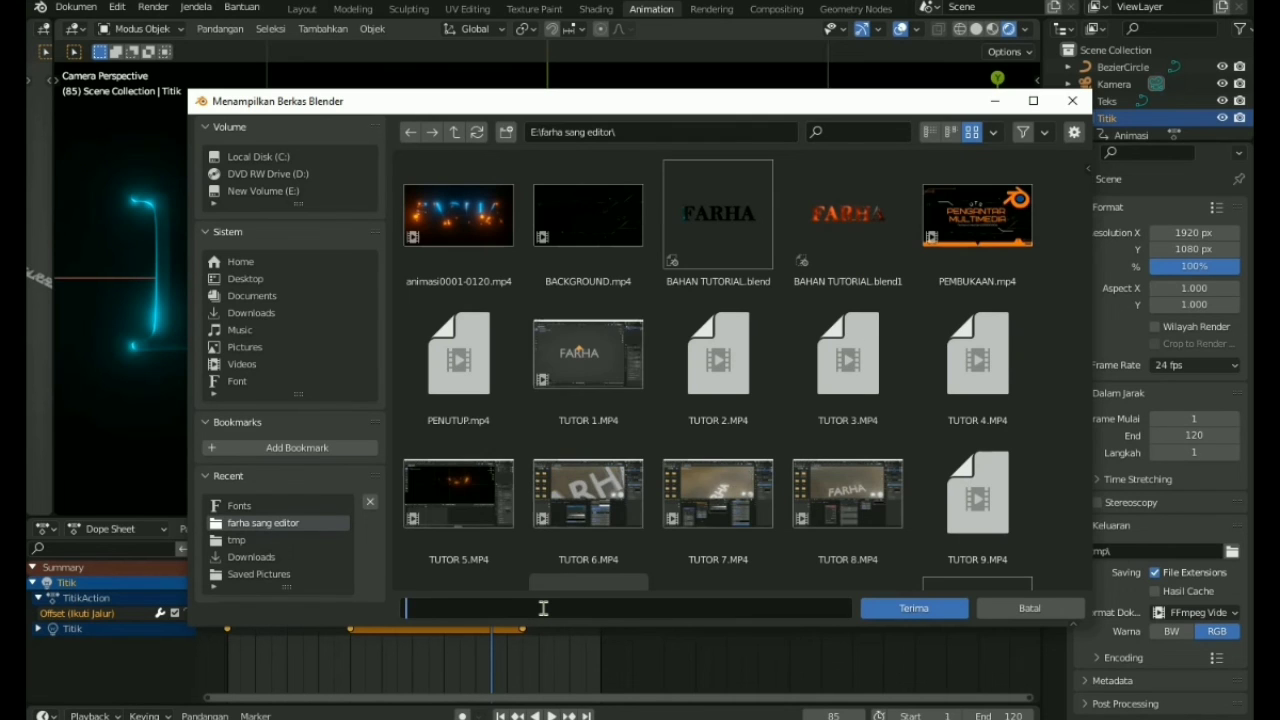
type("FINISH")
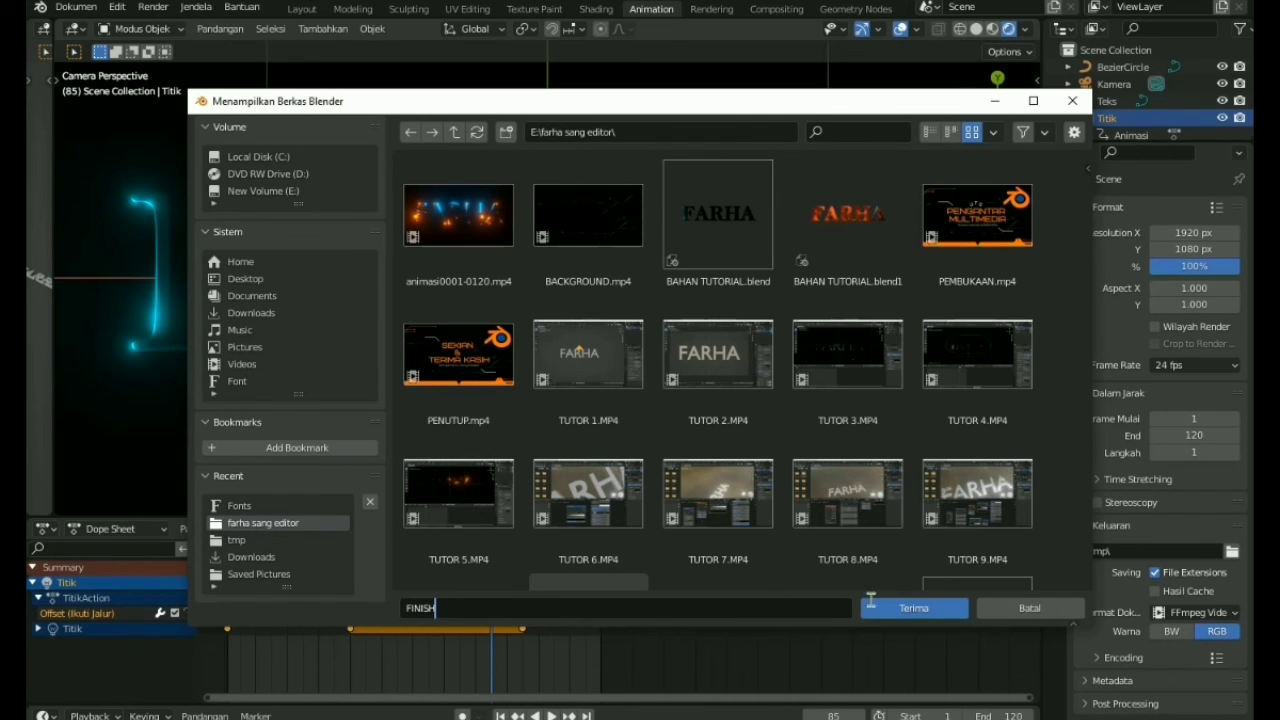
left_click(887, 607)
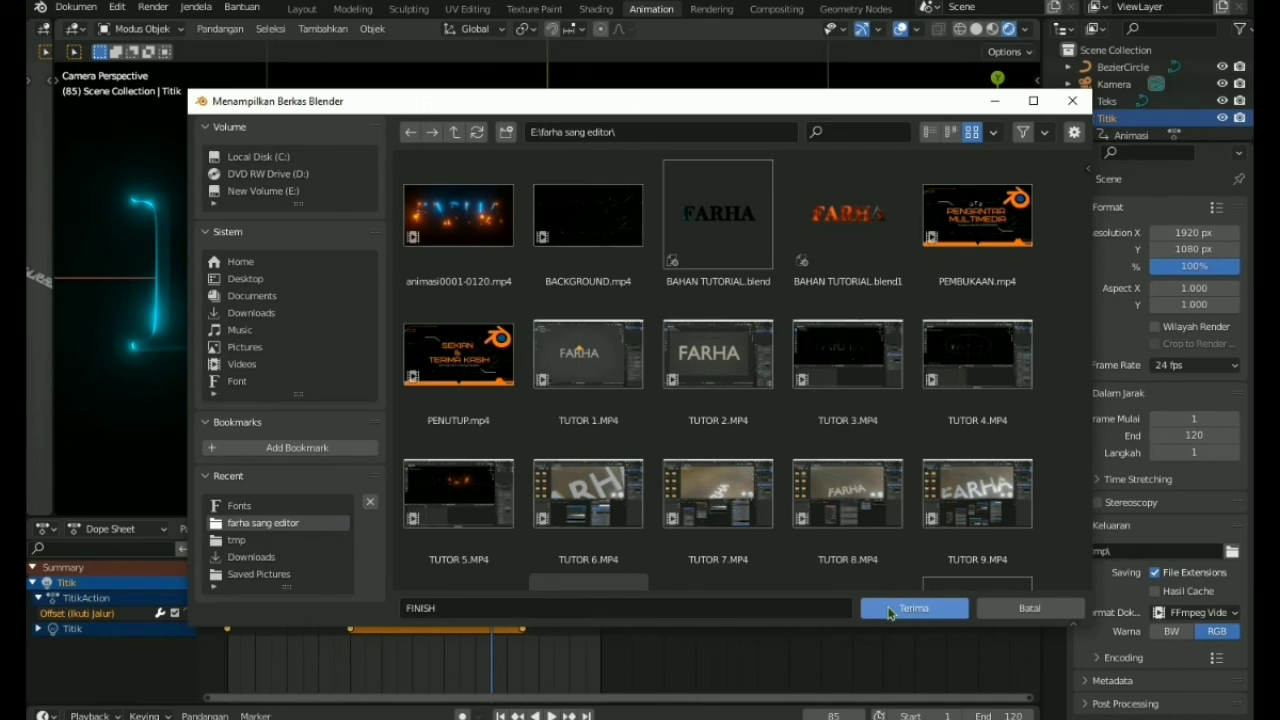
left_click(891, 611)
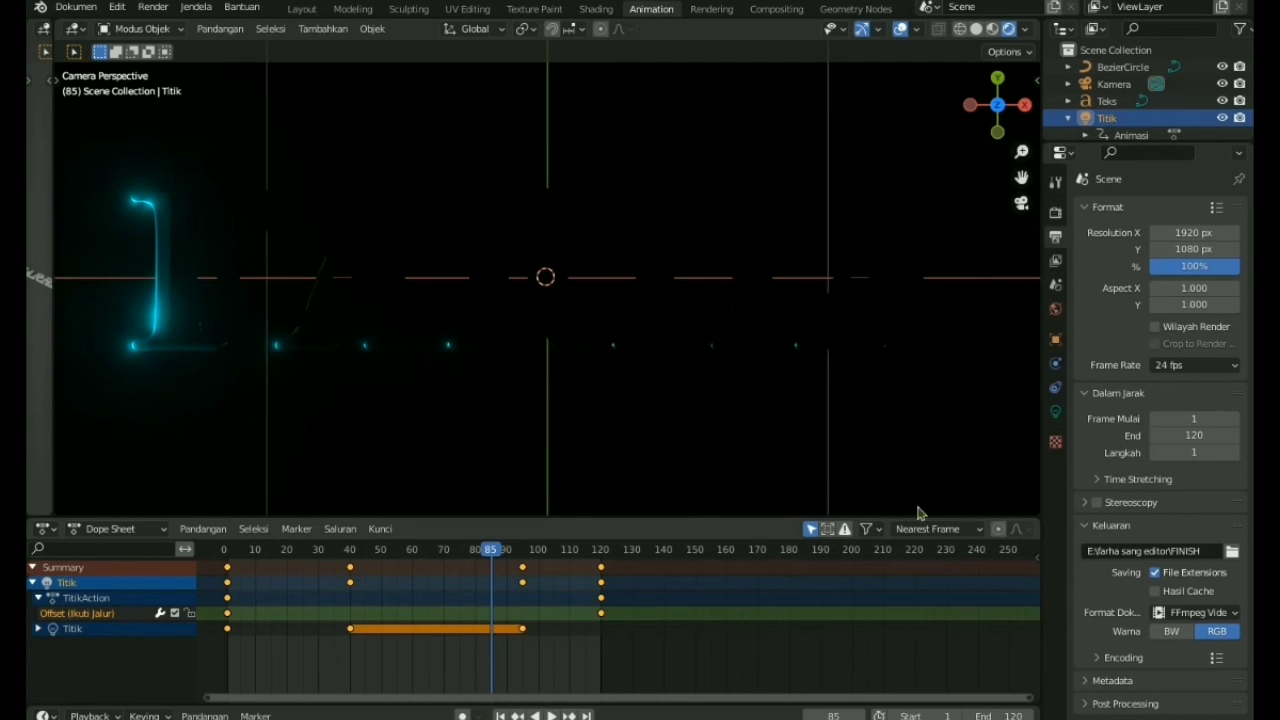
Start rendering the animation
left_click(155, 10)
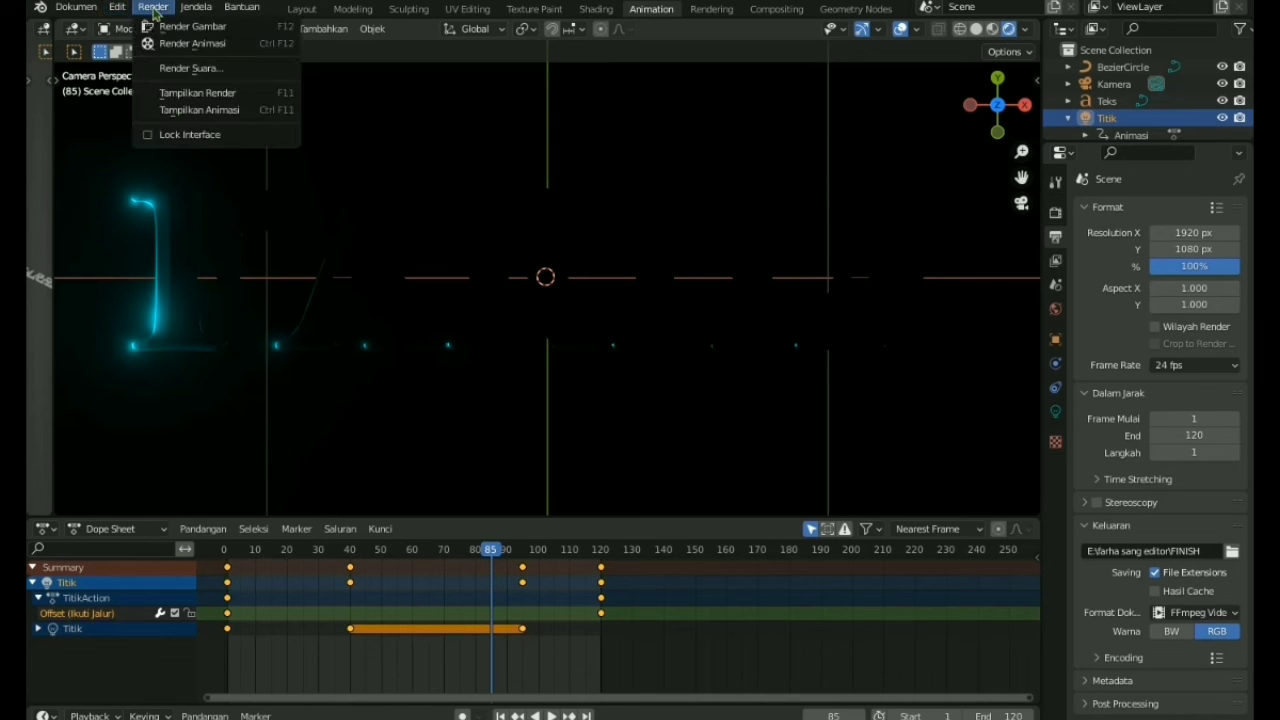